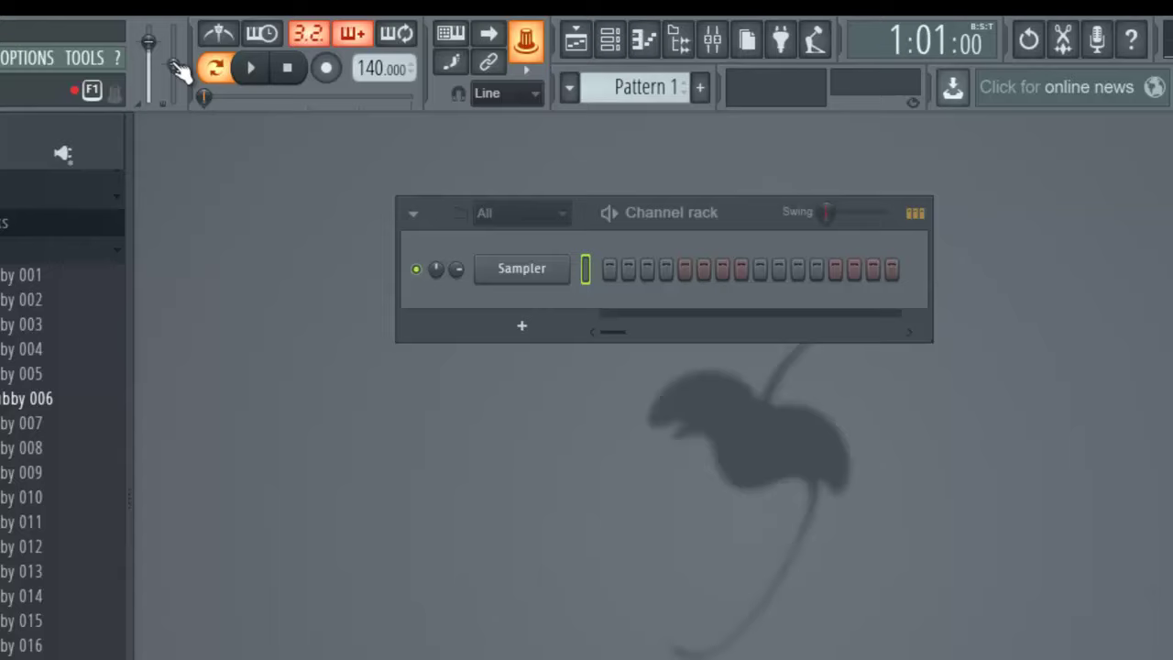
Step: Lower the project tempo to 135 BPM and further down to 10 BPM
right_click(1067, 194)
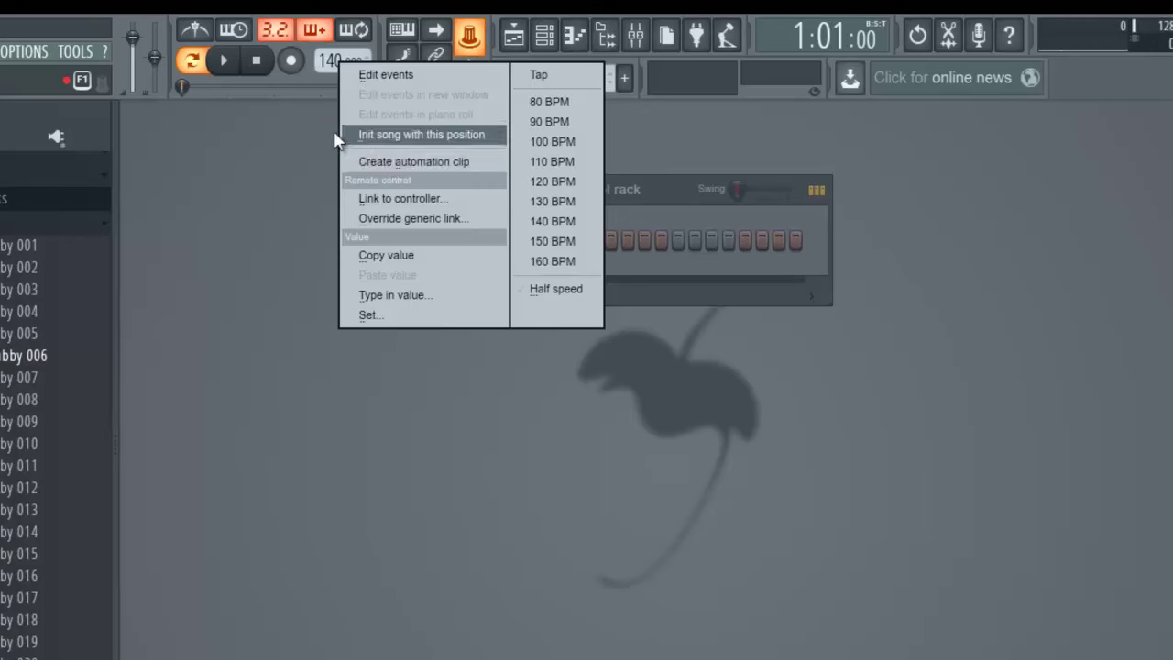
left_click(322, 69)
left_click_drag(323, 64, 300, 375)
left_click_drag(330, 652, 327, 266)
right_click(335, 66)
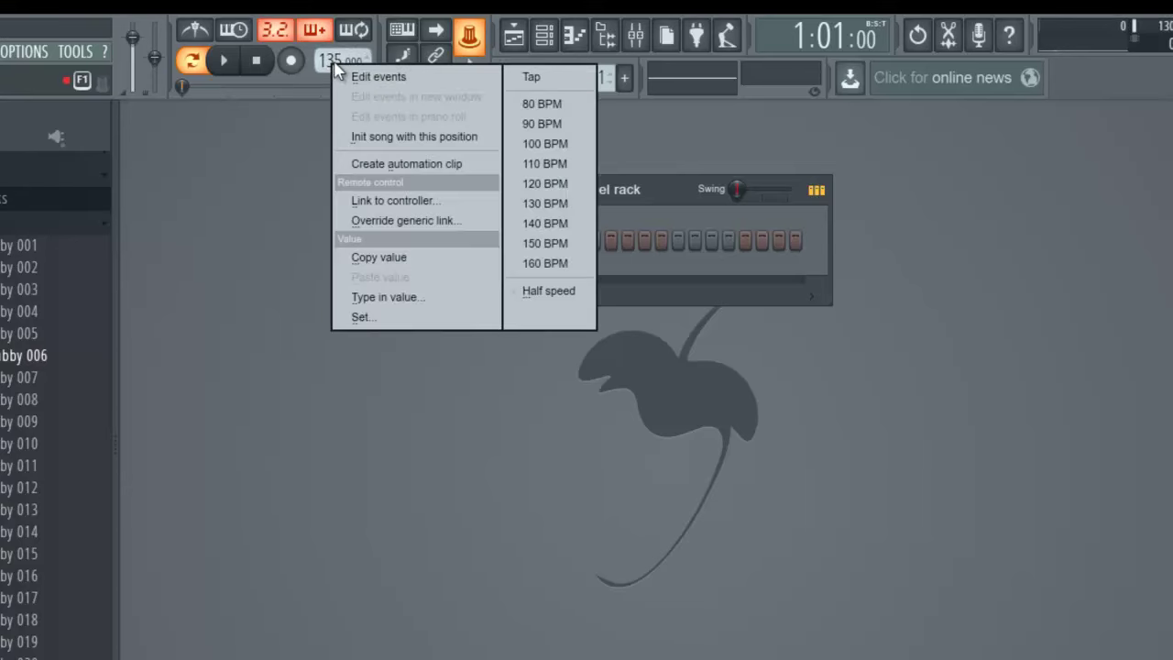
left_click(335, 63)
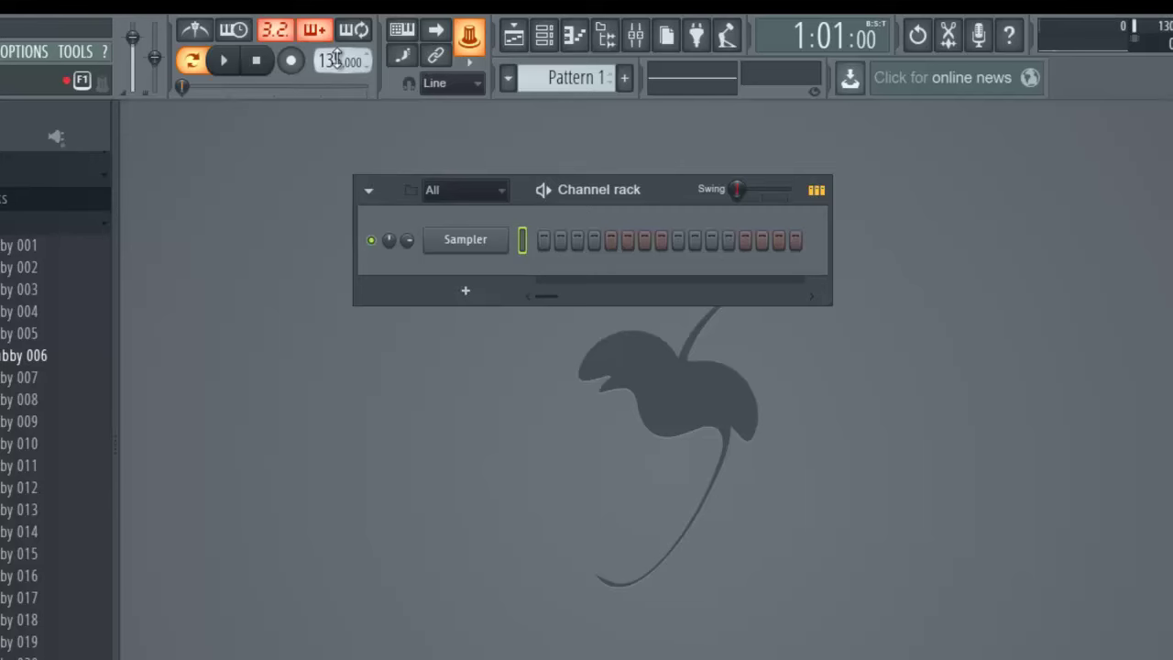
left_click_drag(340, 61, 262, 605)
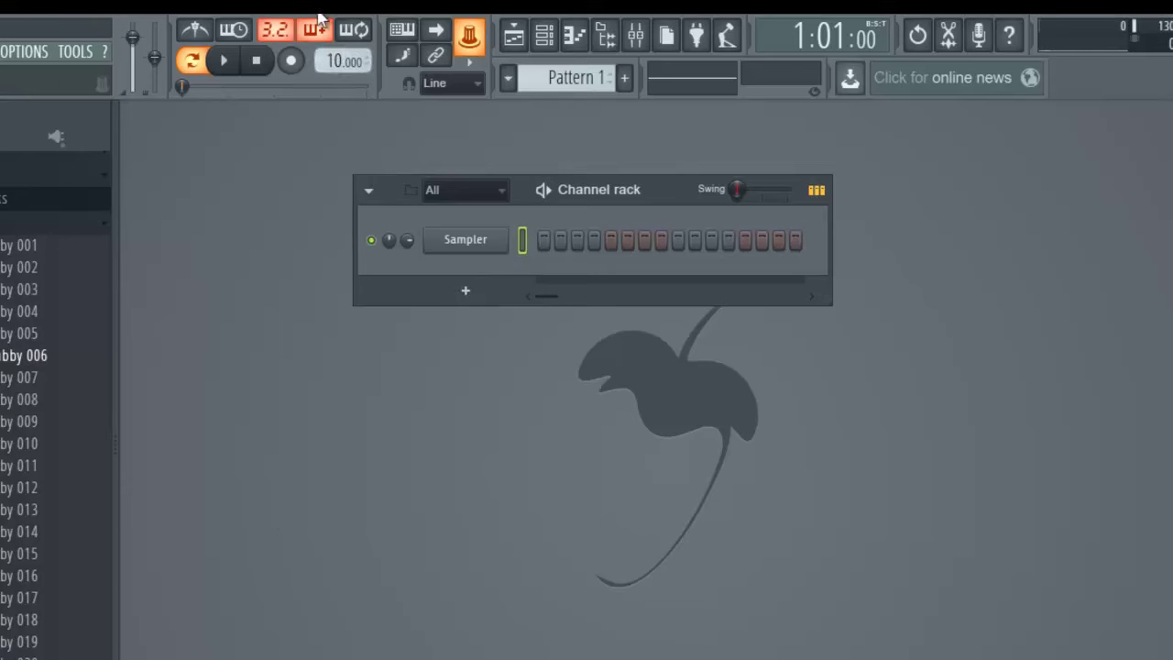
Step: Set the project tempo to the 140 BPM preset
right_click(337, 64)
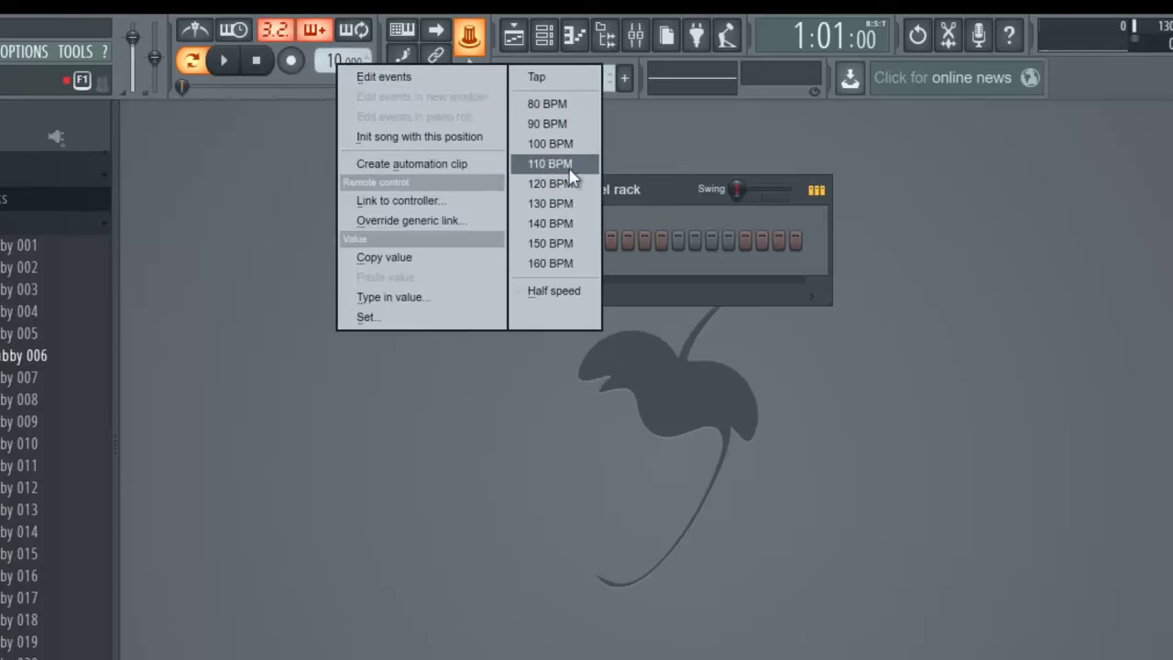
left_click(548, 224)
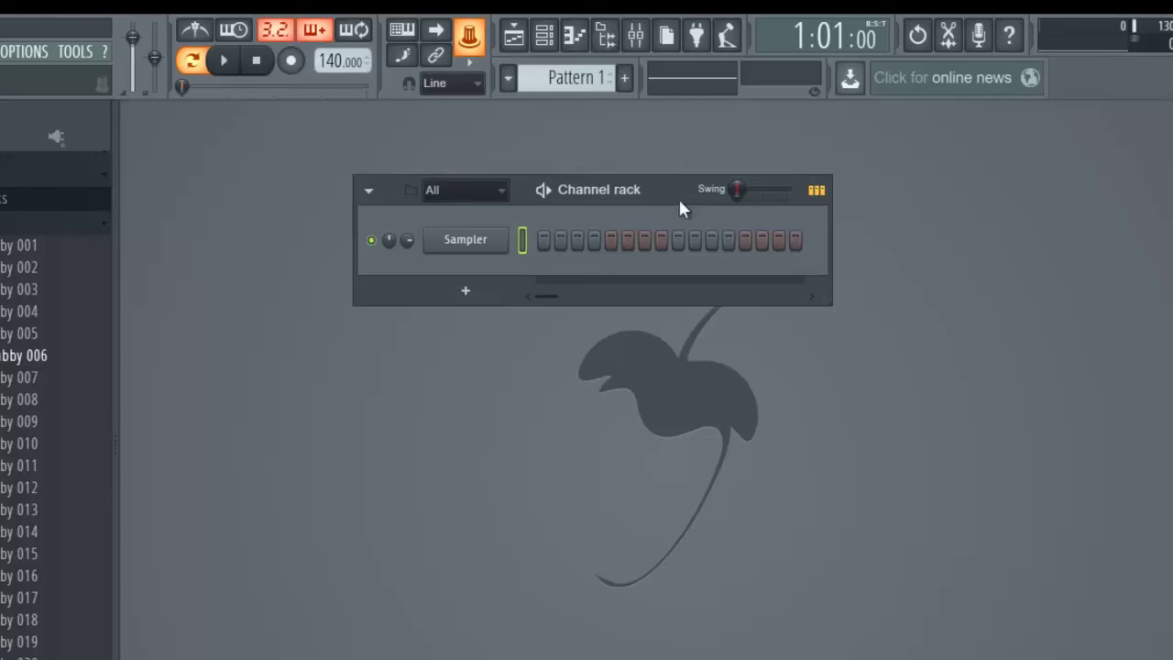
Step: Try to load the VEC2 Bassdrums Clubby 006 sample into the Sampler channel of the channel rack
left_click(7, 377)
left_click(31, 355)
mouse_move(31, 357)
left_mouse_down()
mouse_move(367, 240)
mouse_move(45, 388)
mouse_move(42, 366)
mouse_move(546, 156)
mouse_move(485, 238)
mouse_move(462, 243)
mouse_move(464, 276)
left_mouse_up()
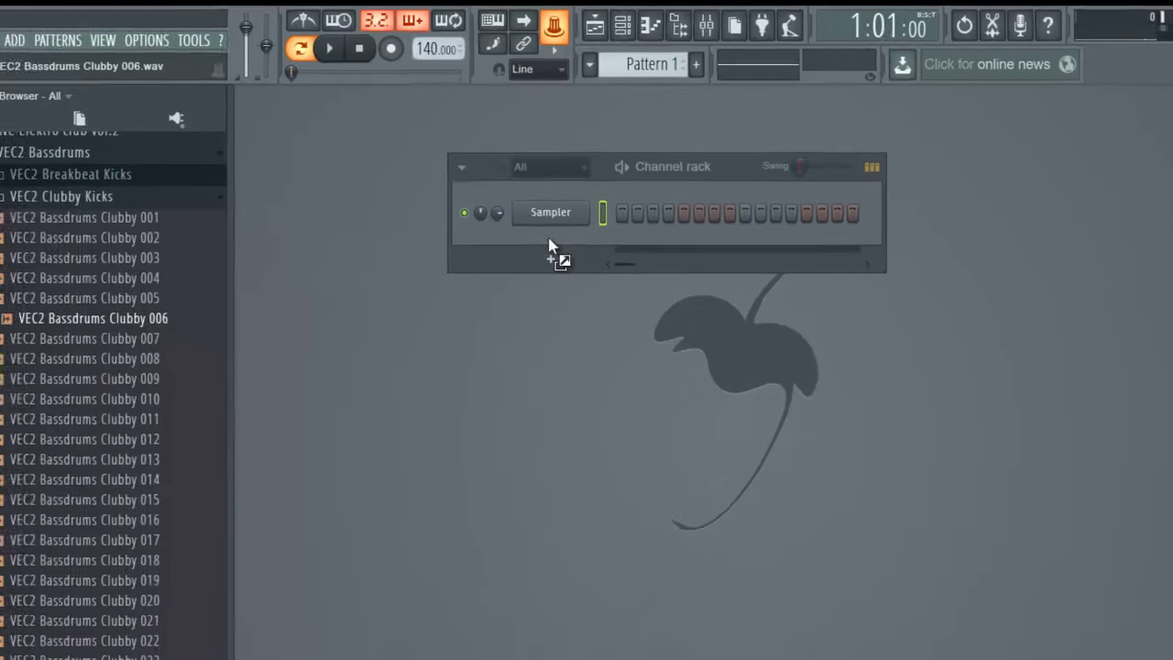
left_click_drag(549, 245, 547, 210)
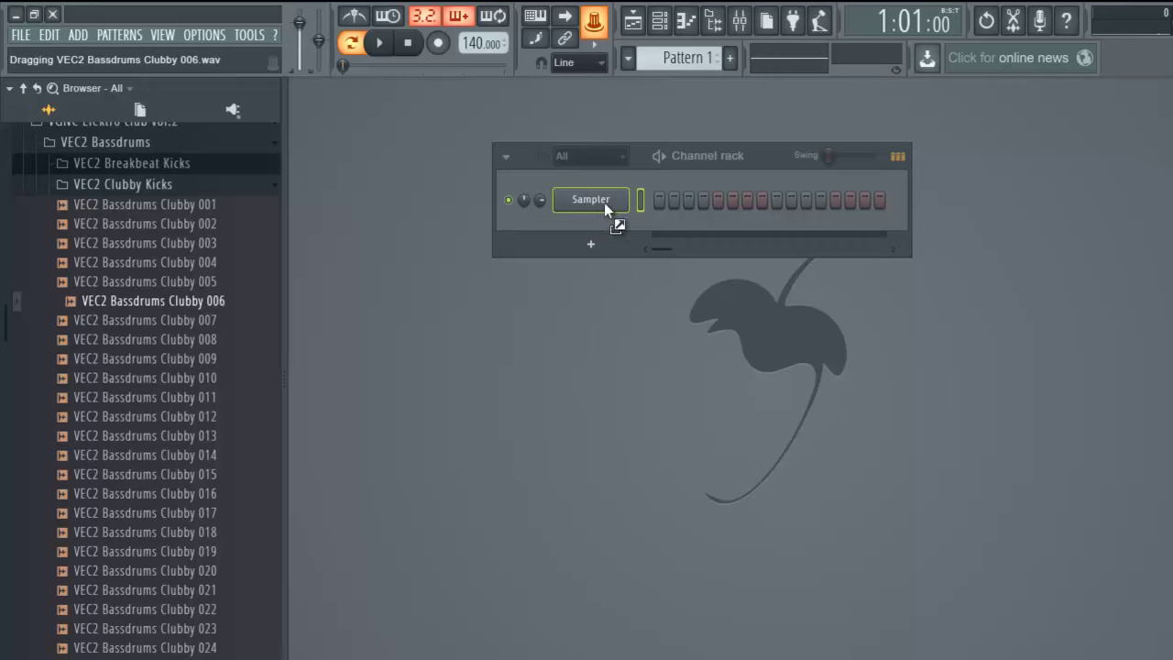
left_click_drag(586, 198, 584, 194)
Step: Add a second Sampler channel to the channel rack
right_click(586, 201)
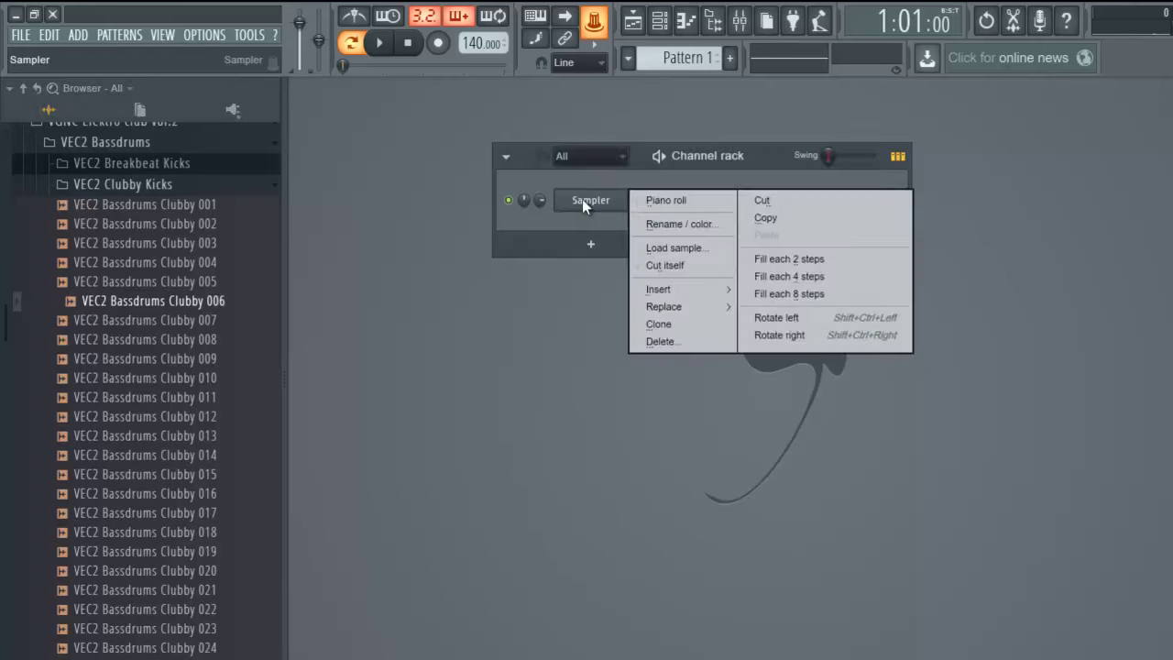
mouse_move(710, 312)
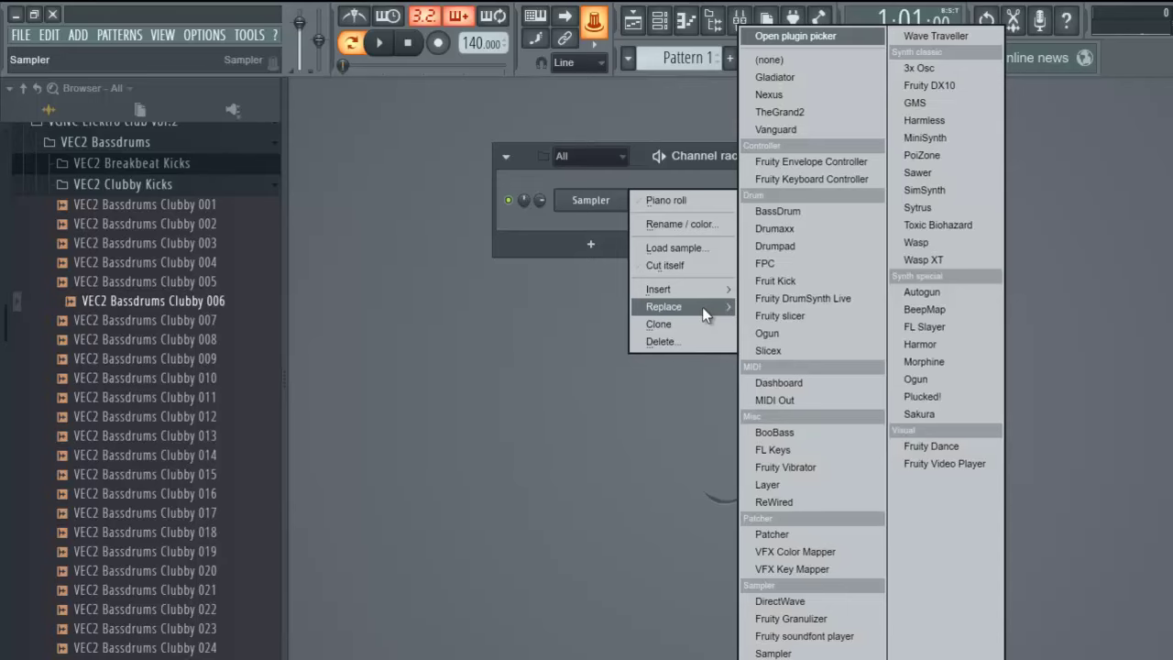
left_click(78, 35)
mouse_move(101, 55)
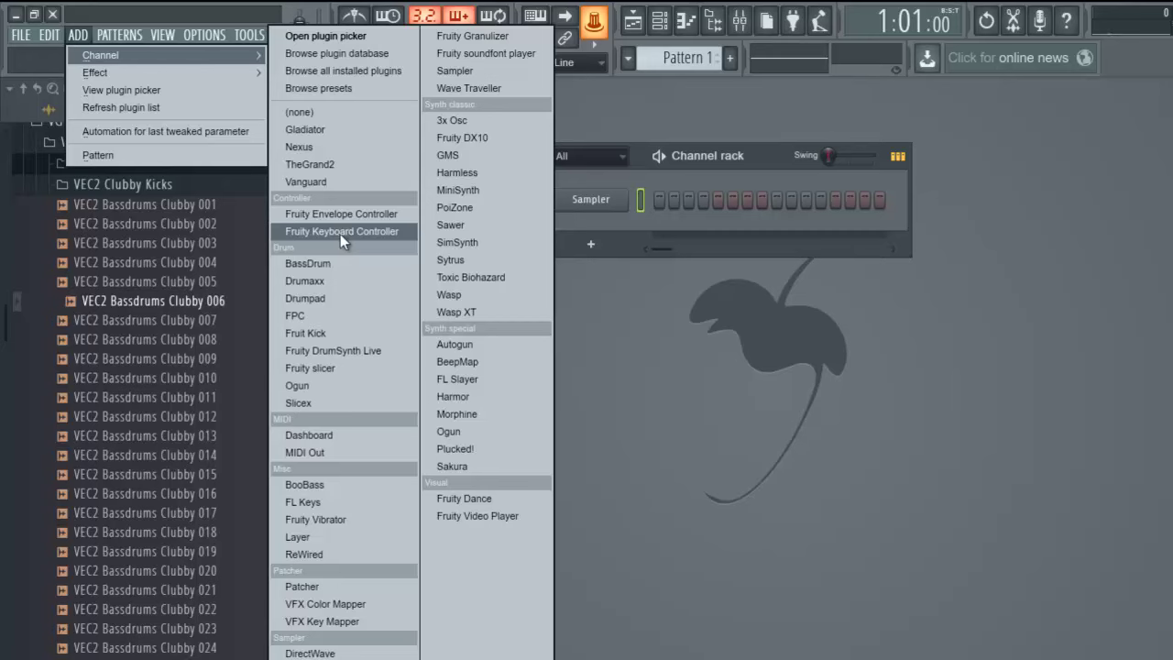
left_click(482, 70)
Step: Open the first Sampler channel's settings and move that window clear of the channel names
left_click(593, 201)
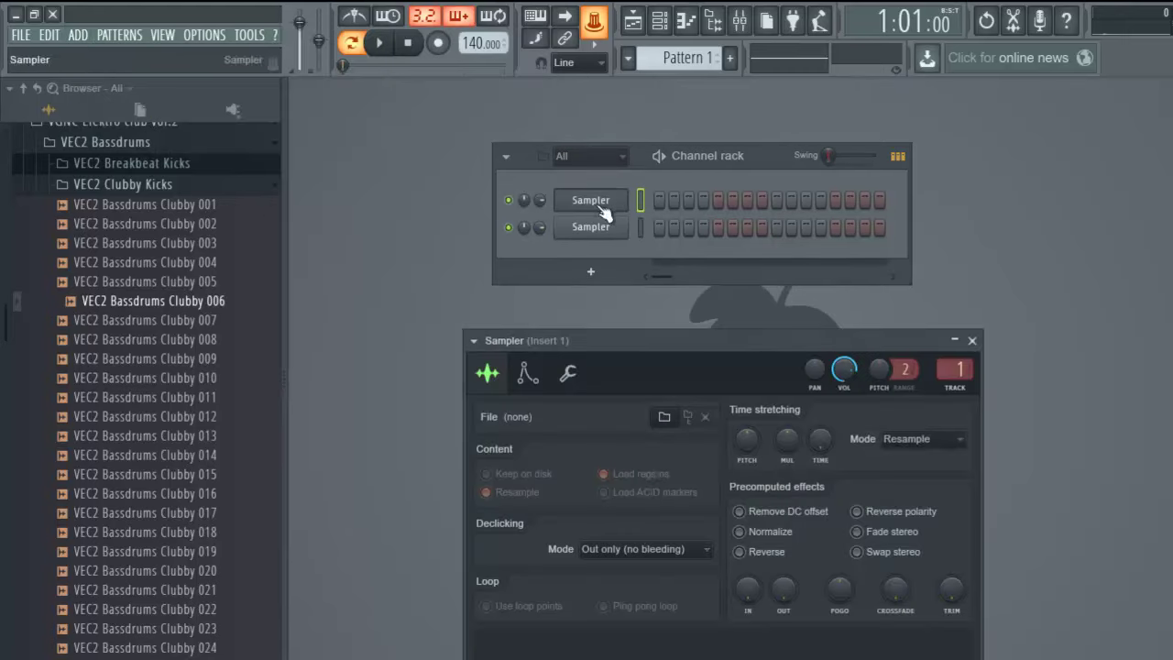
left_click_drag(719, 350, 916, 94)
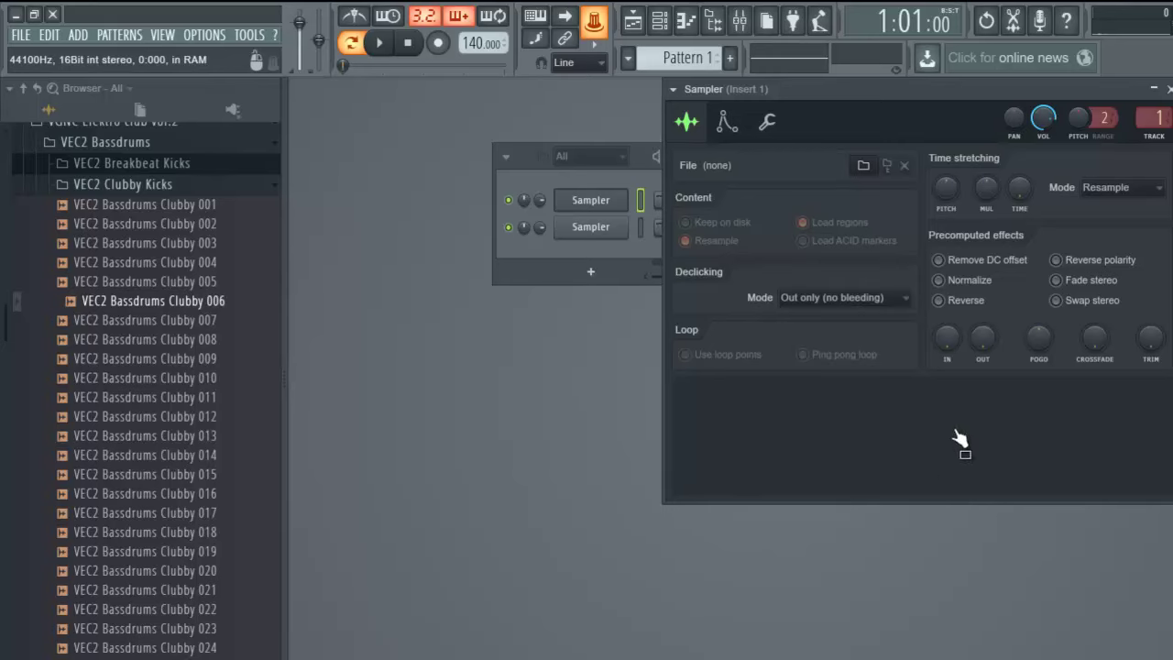
left_click(600, 201)
left_click(598, 206)
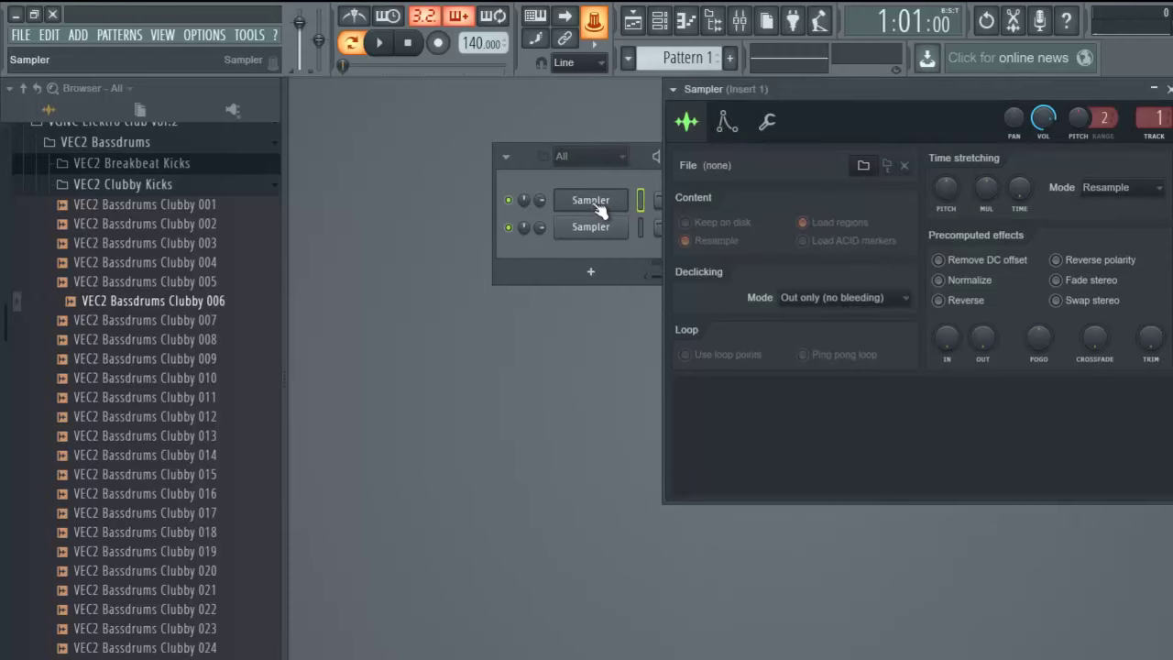
left_click_drag(171, 302, 367, 256)
left_click_drag(600, 198, 207, 309)
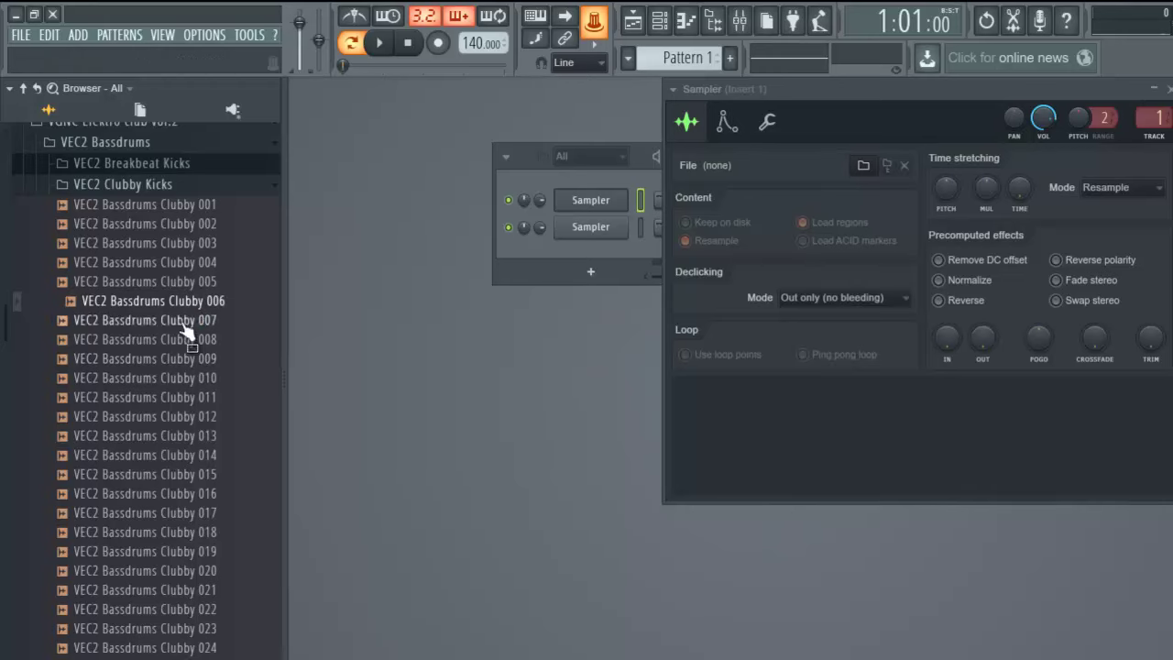
left_click(165, 185)
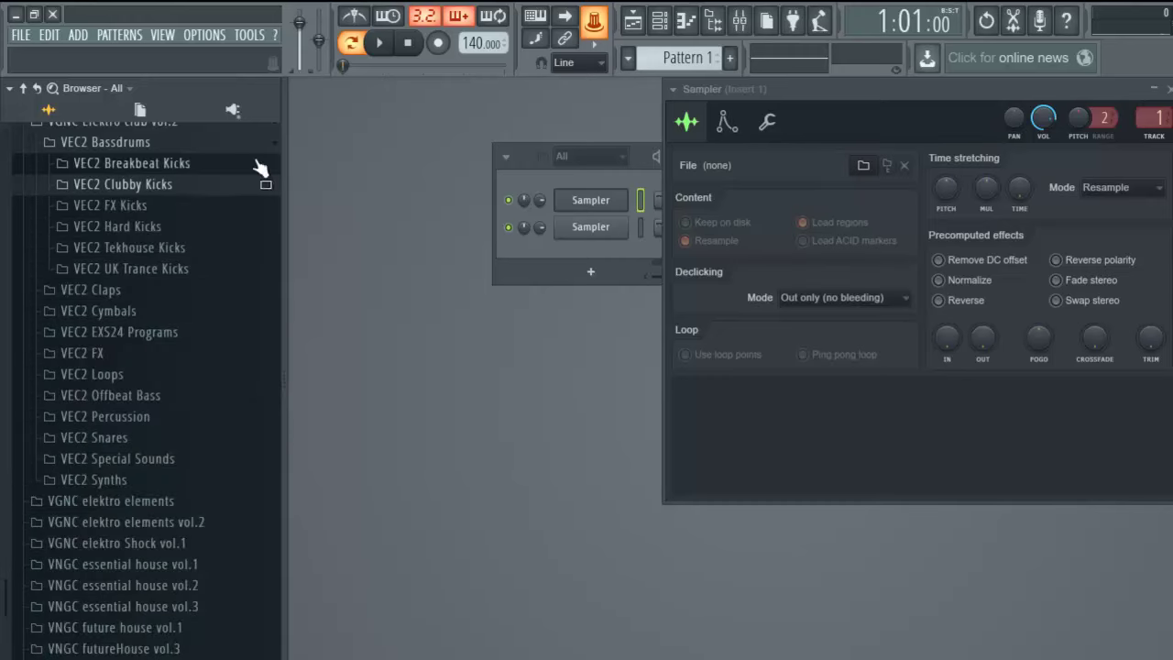
left_click(156, 185)
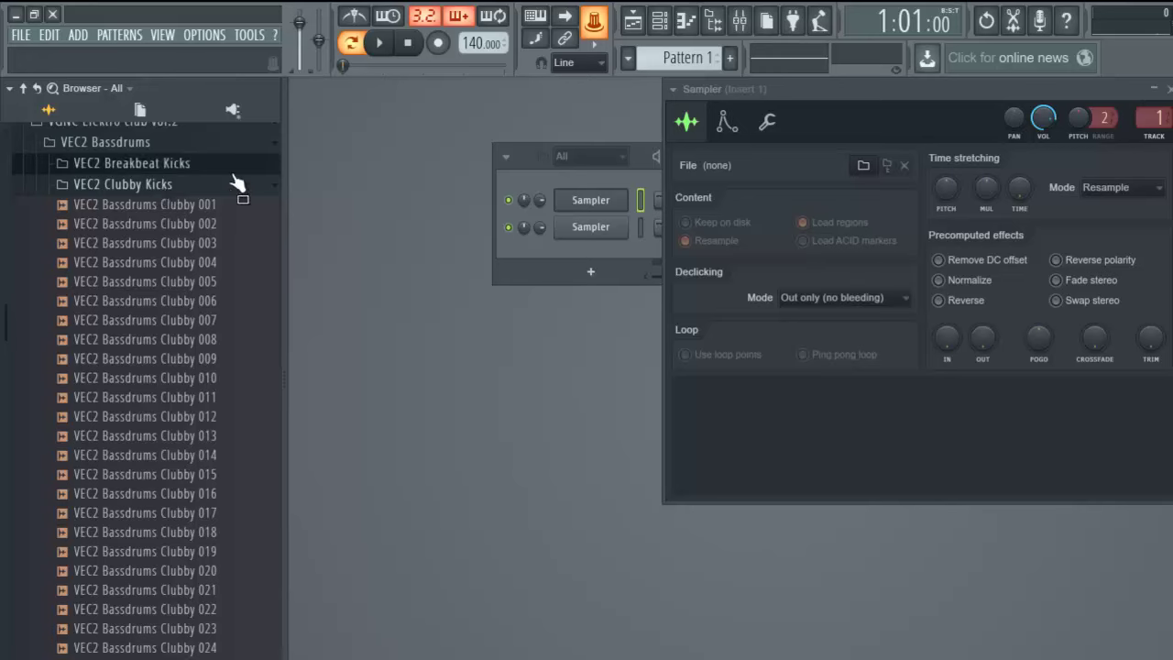
left_click(632, 22)
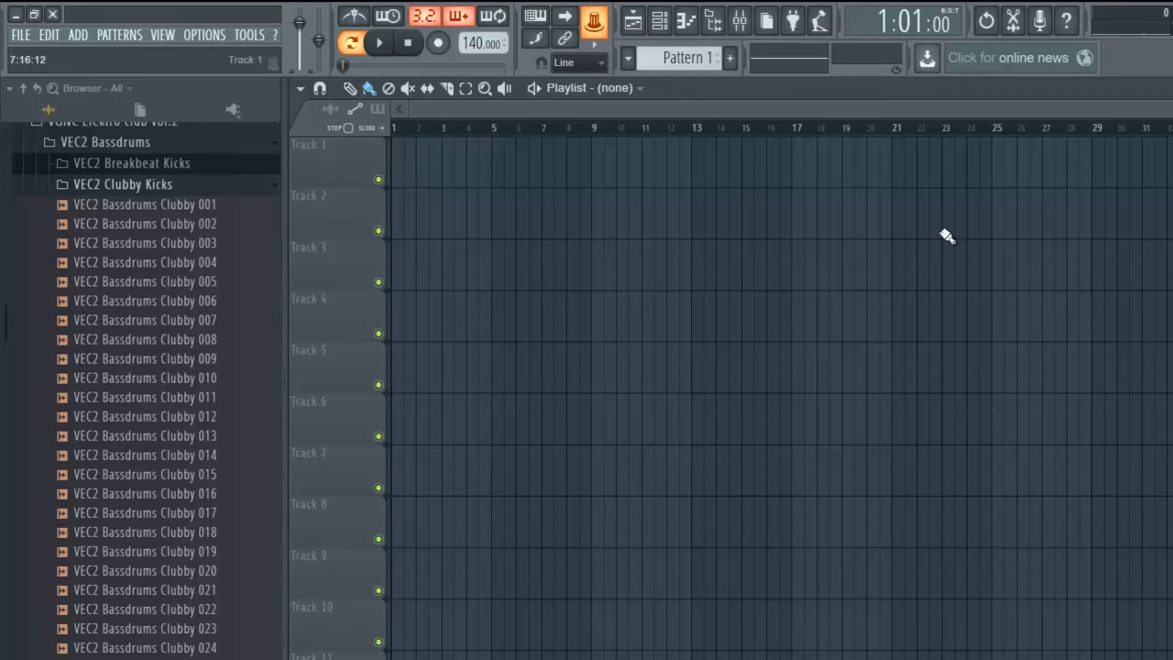
left_click(1171, 89)
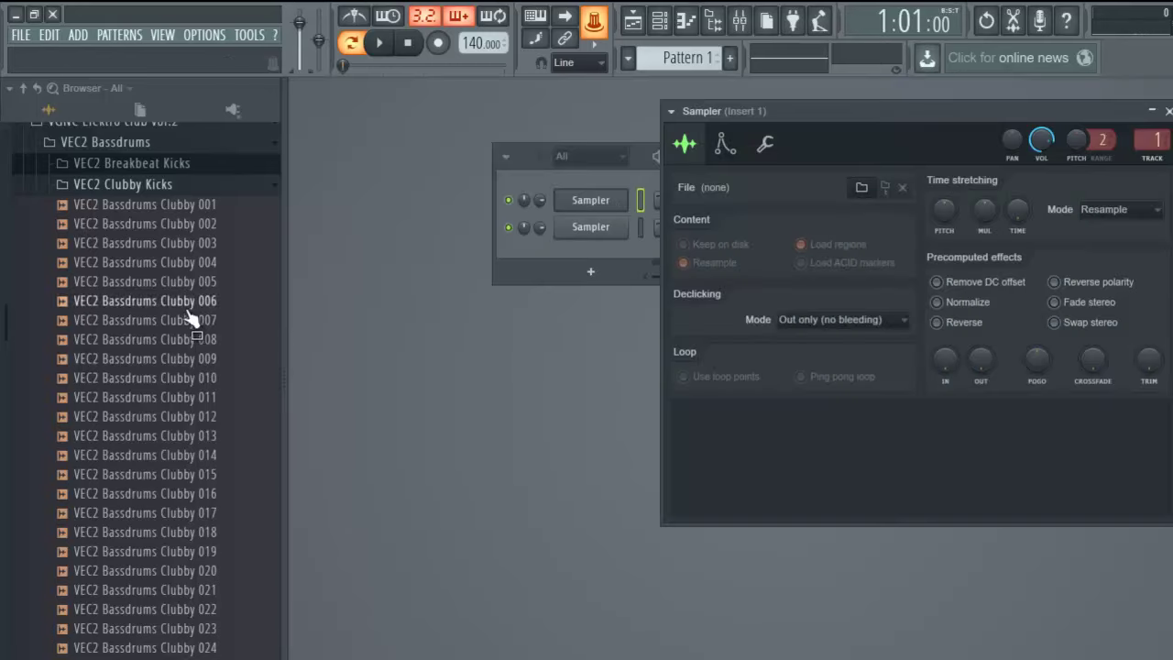
Step: Audition the kick samples in the VEC2 Clubby Kicks folder, ending on VEC2 Bassdrums Clubby 037
left_click(188, 264)
key("Down")
key("Down")
key("Down")
key("Down")
key("Down")
key("Down")
key("Down")
key("Down")
key("Down")
key("Down")
key("Down")
key("Down")
key("Down")
key("Down")
key("Down")
key("Down")
key("Down")
key("Down")
key("Down")
key("Down")
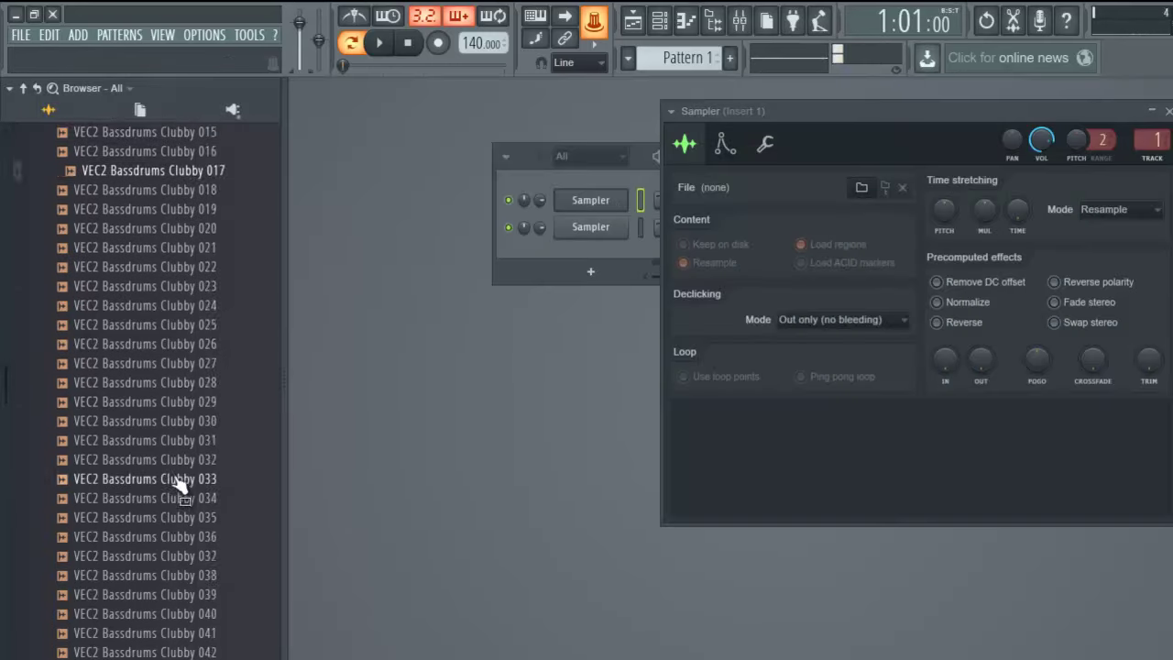
key("Down")
key("Up")
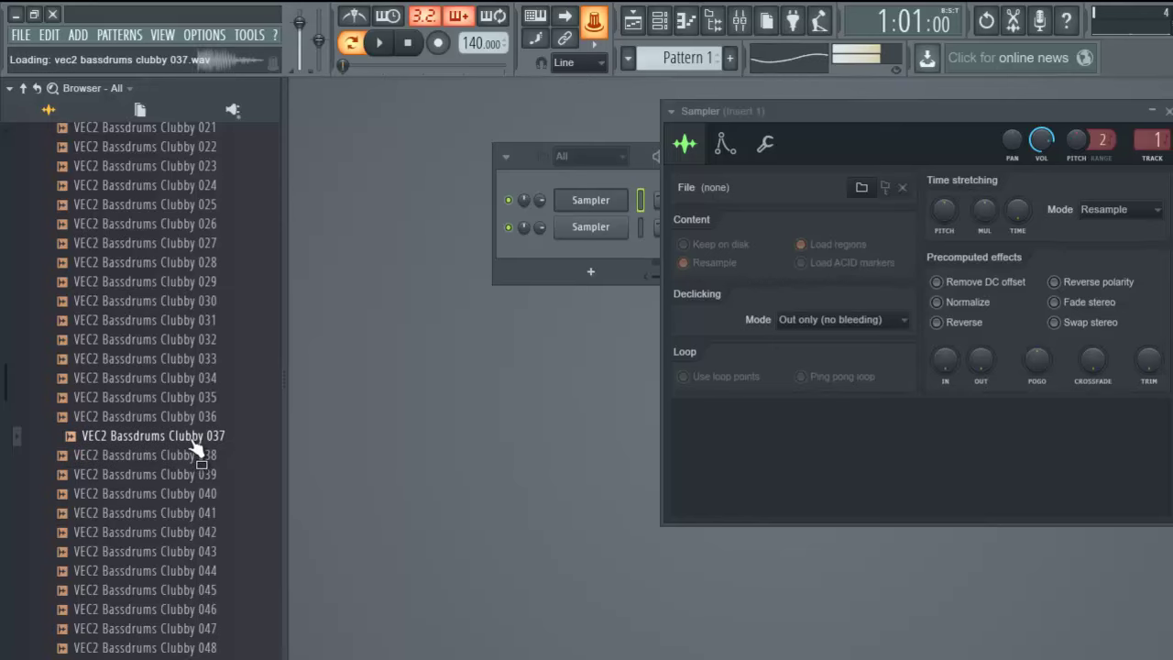
Step: Load the VEC2 Bassdrums Clubby 037 sample into the first Sampler channel
left_click_drag(194, 446, 319, 384)
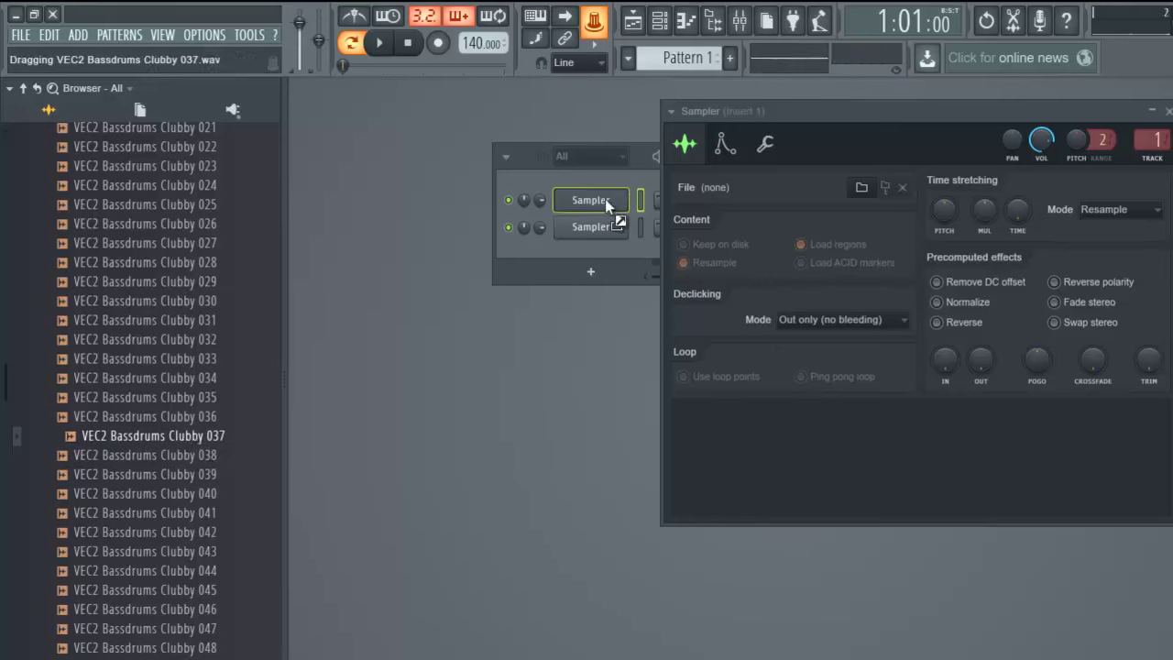
left_click_drag(591, 197, 593, 199)
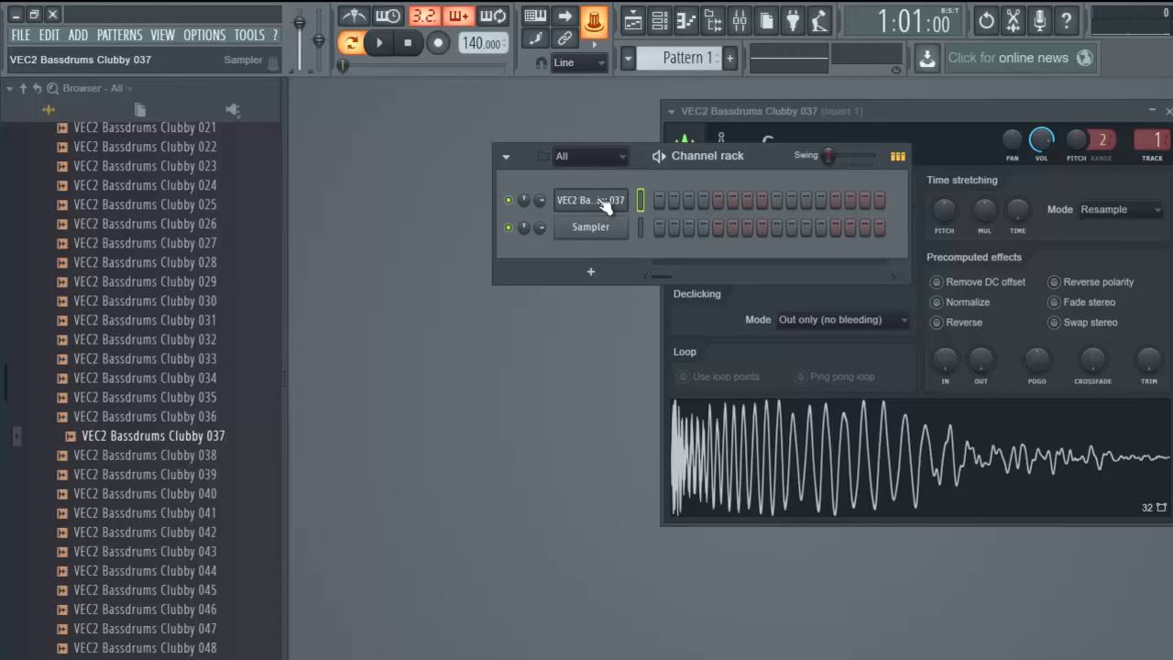
Step: Open the second Sampler channel's settings, move the window aside and load VEC2 Bassdrums Clubby 037 into its waveform area
left_click(591, 229)
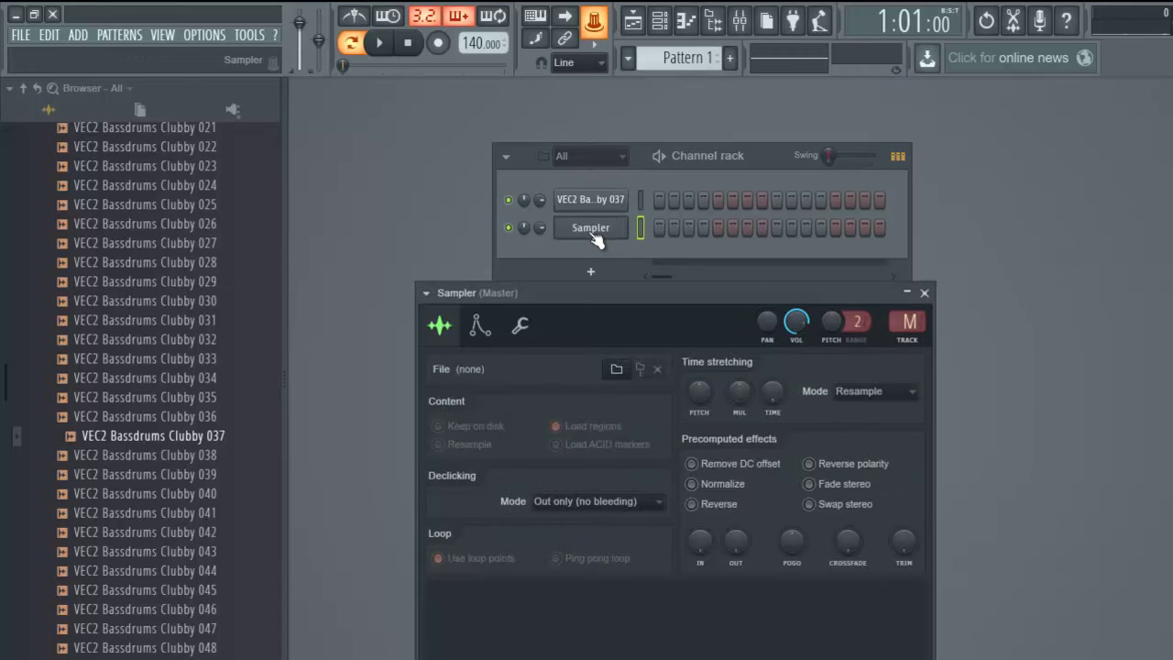
left_click_drag(634, 291, 900, 98)
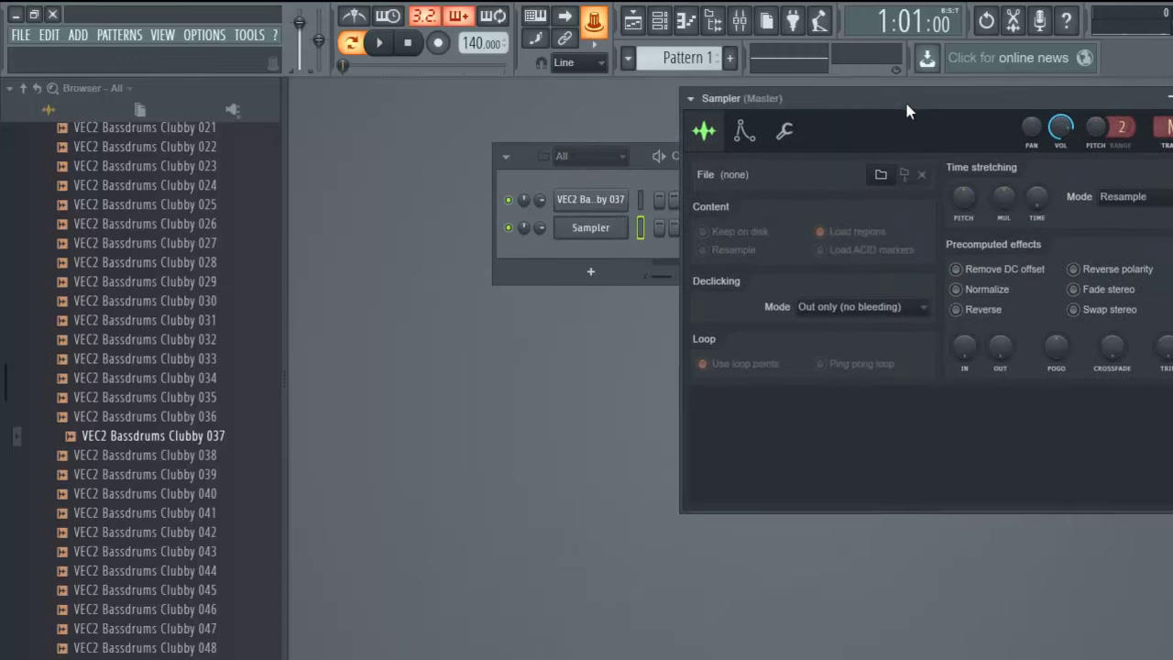
left_click_drag(204, 440, 889, 480)
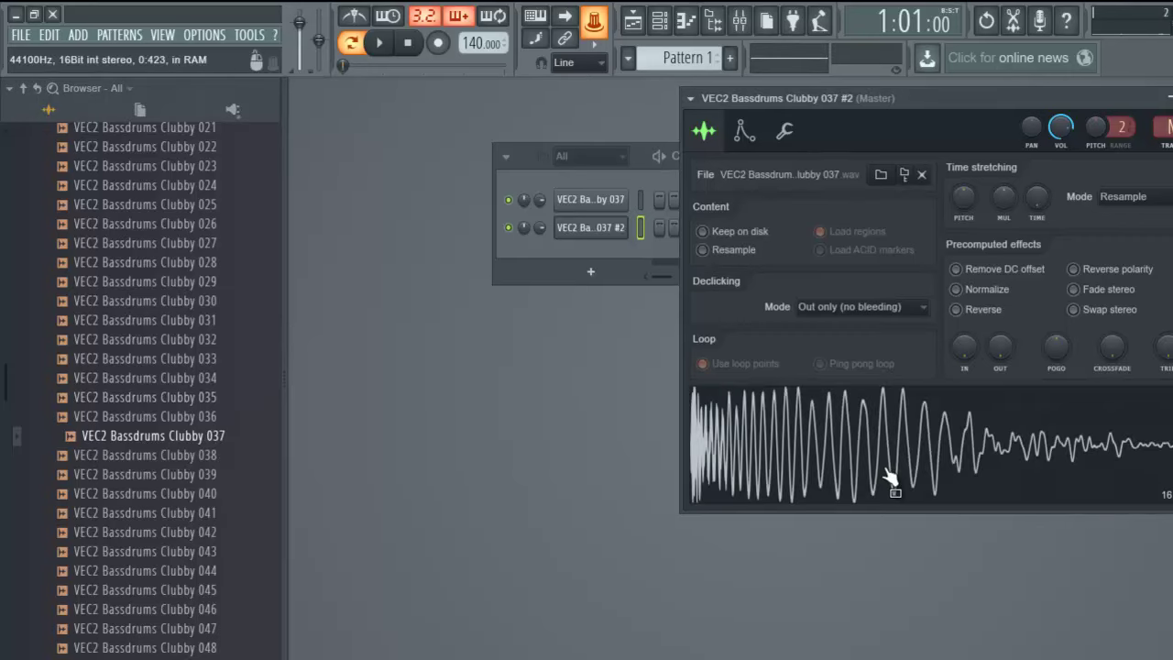
Step: Compare the sample settings and waveforms of the two VEC2 Bassdrums Clubby 037 channels
left_click(595, 200)
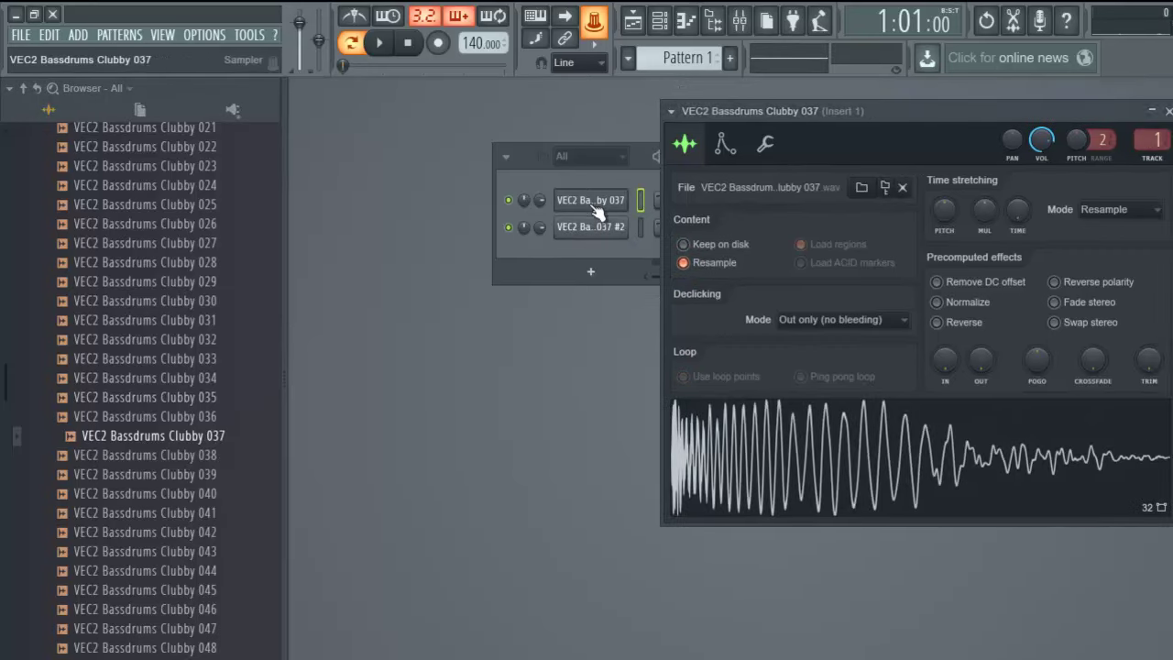
left_click(598, 229)
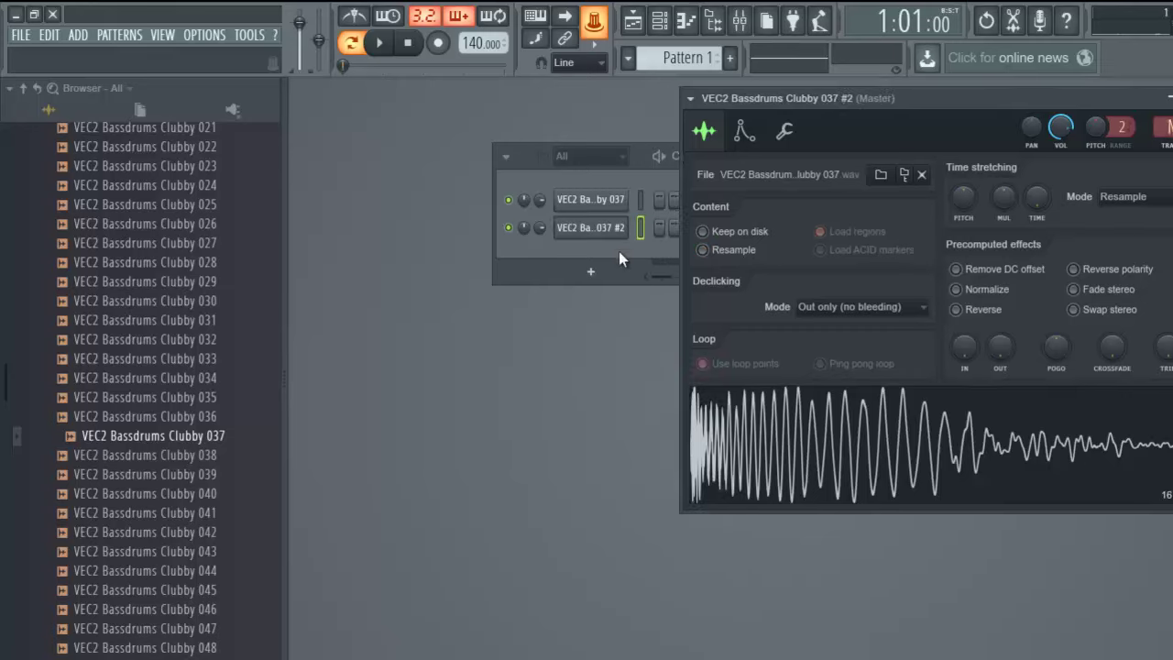
left_click(600, 199)
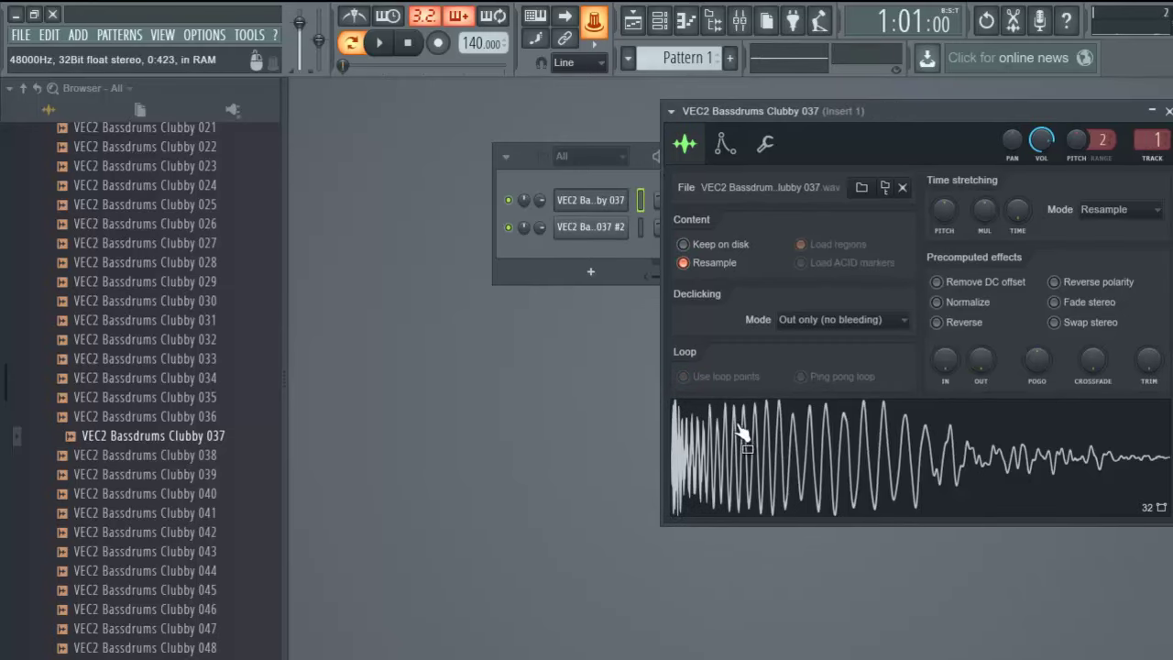
left_click(600, 229)
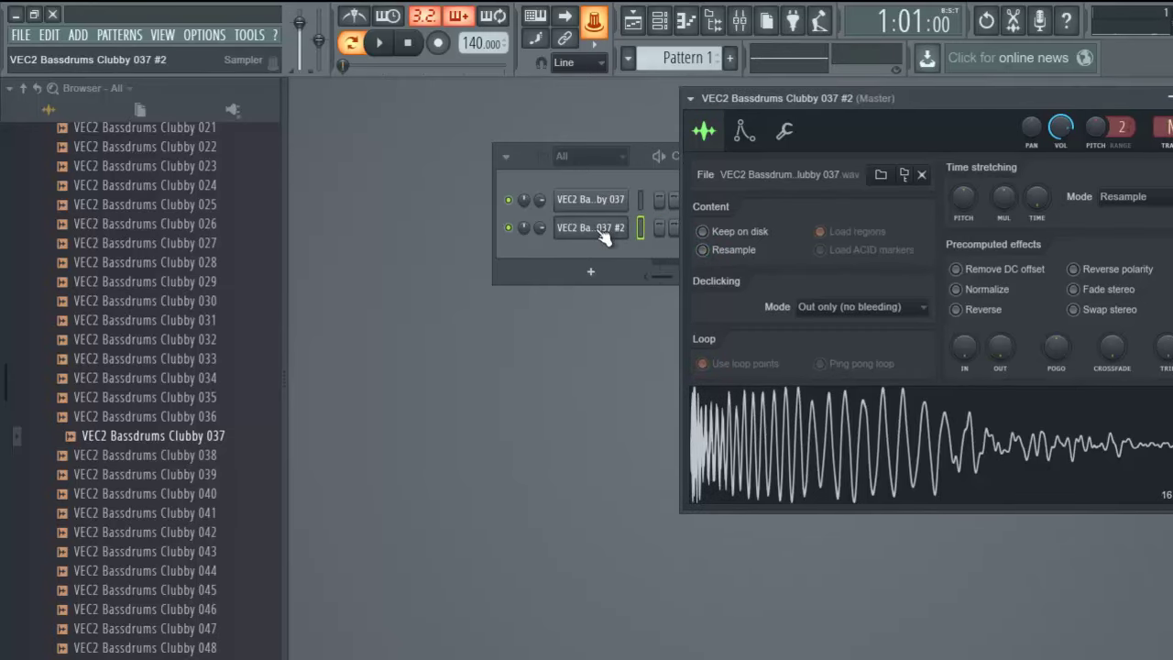
Step: Delete the second VEC2 Bassdrums Clubby 037 channel from the channel rack
right_click(597, 230)
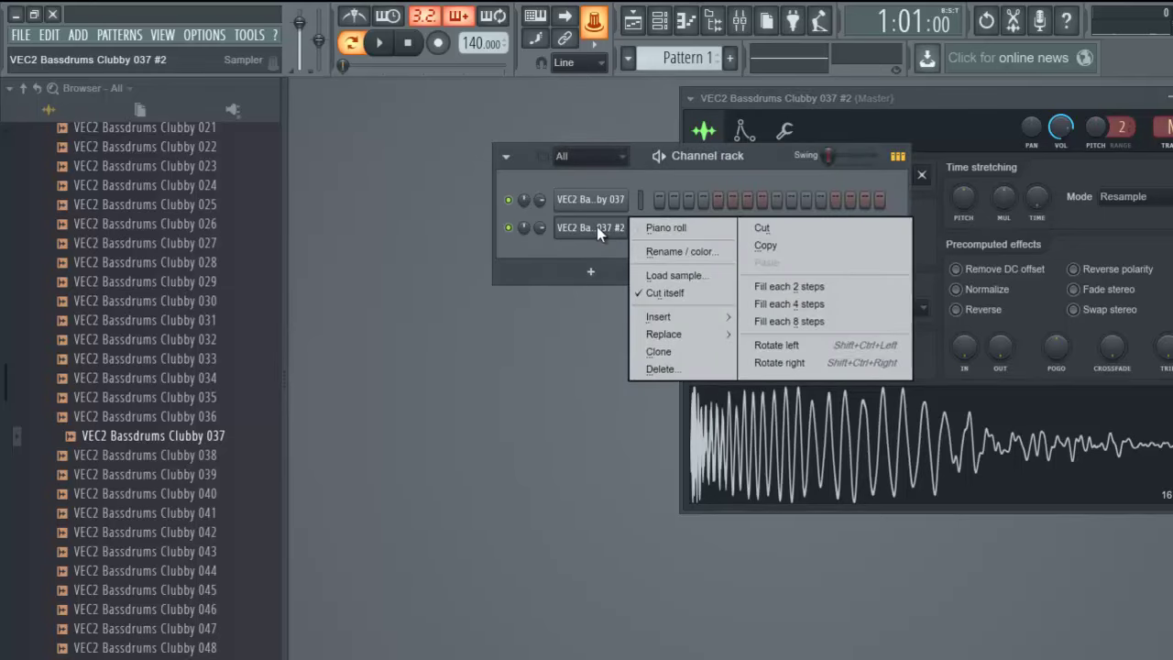
left_click(664, 368)
left_click(704, 394)
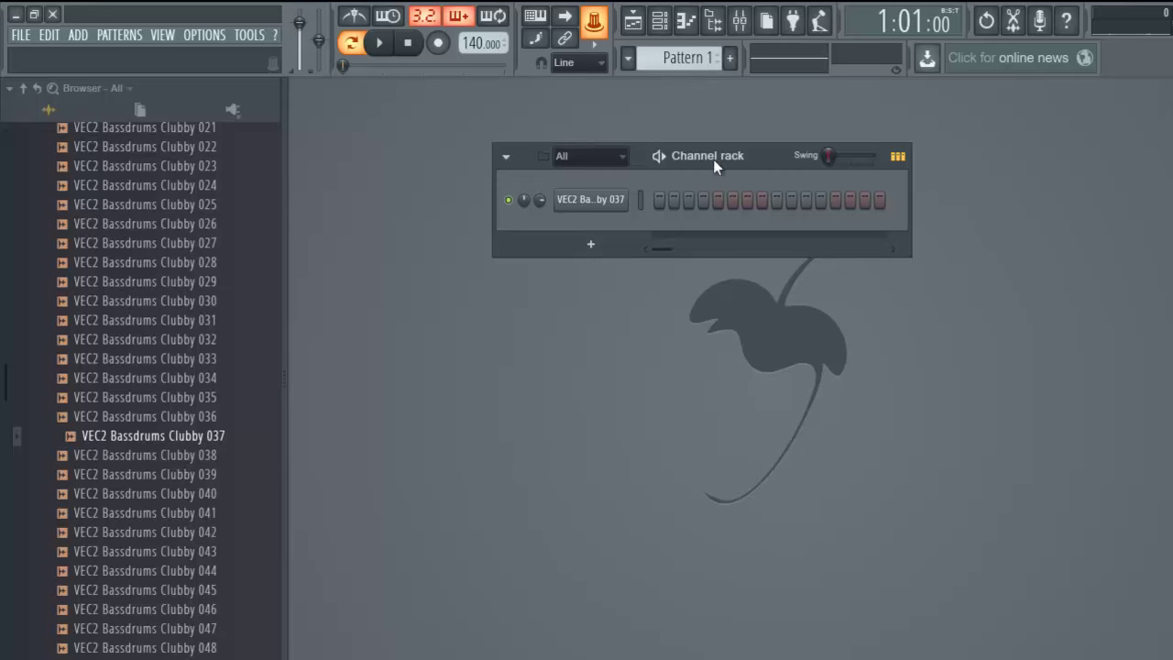
Step: Reposition the channel rack slightly and view the options of its swing control
left_click_drag(762, 161, 718, 186)
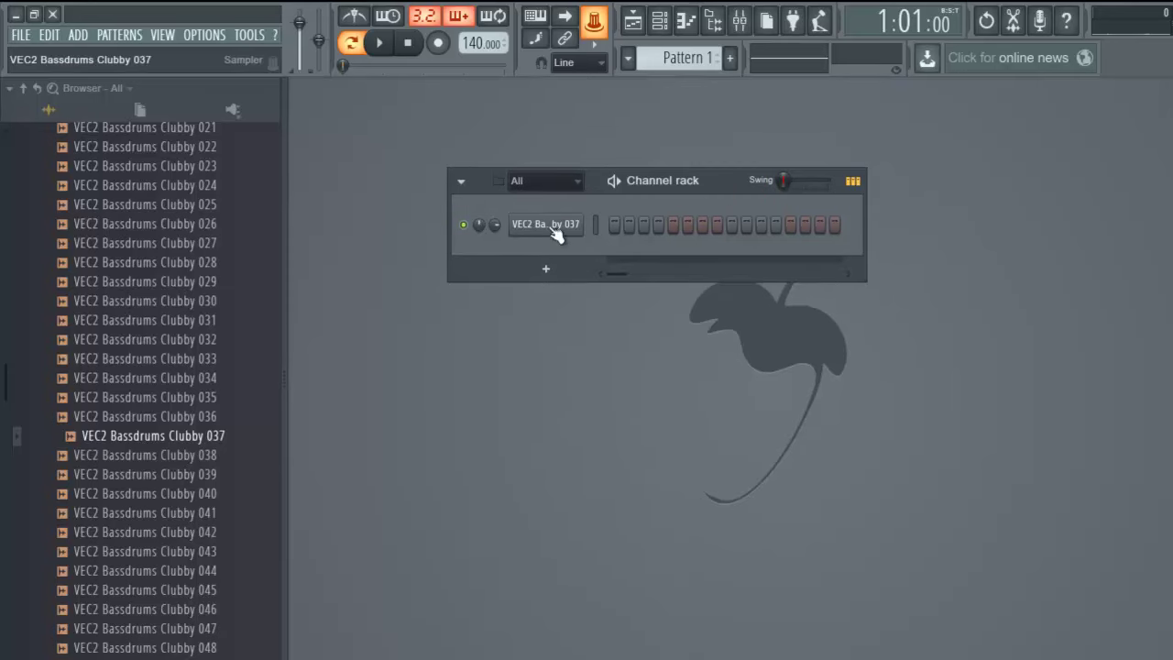
right_click(783, 182)
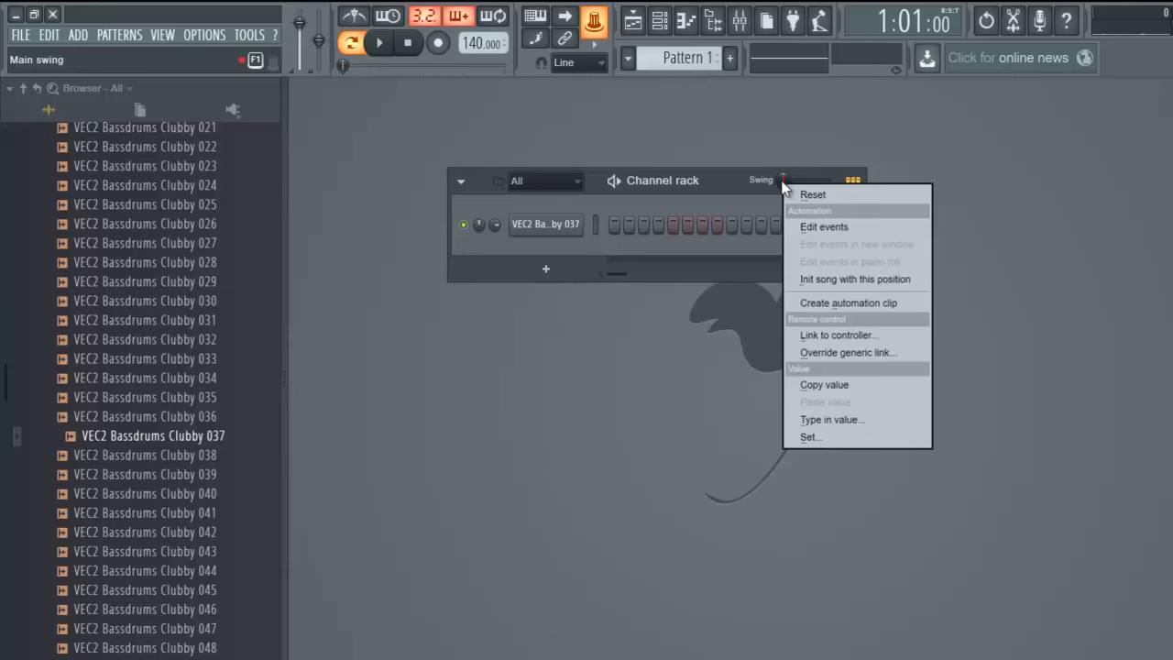
left_click(745, 182)
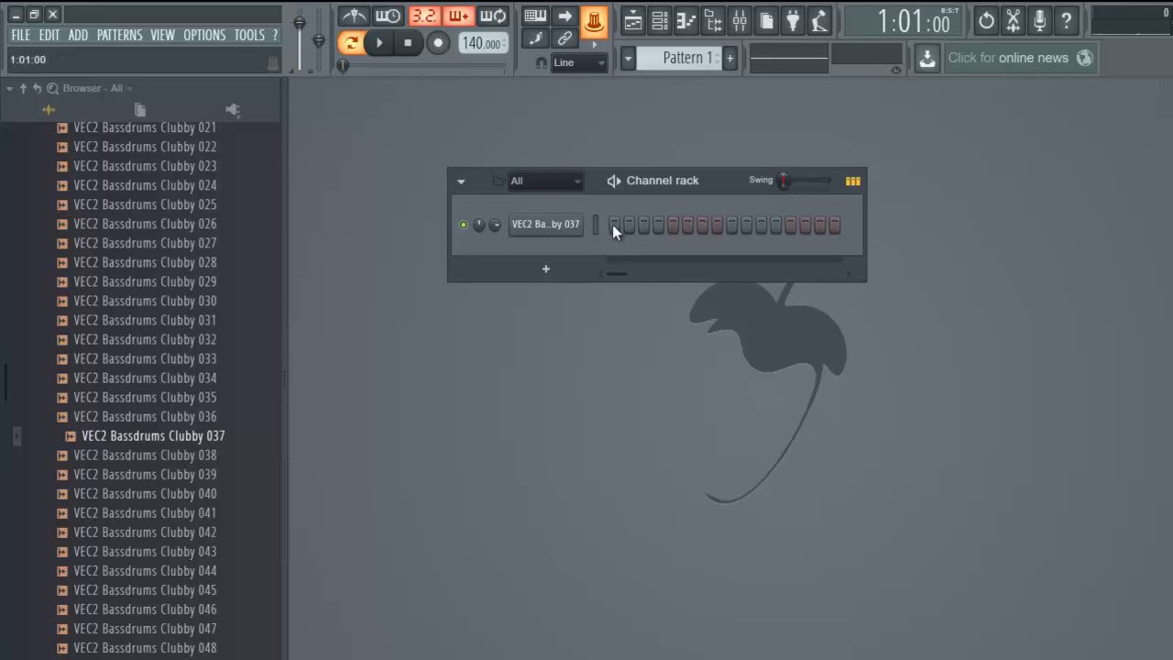
Step: Place the kick on steps 1, 5, 9 and 13 of Pattern 1 and view the channel's step-fill options
left_click(787, 227)
right_click(555, 225)
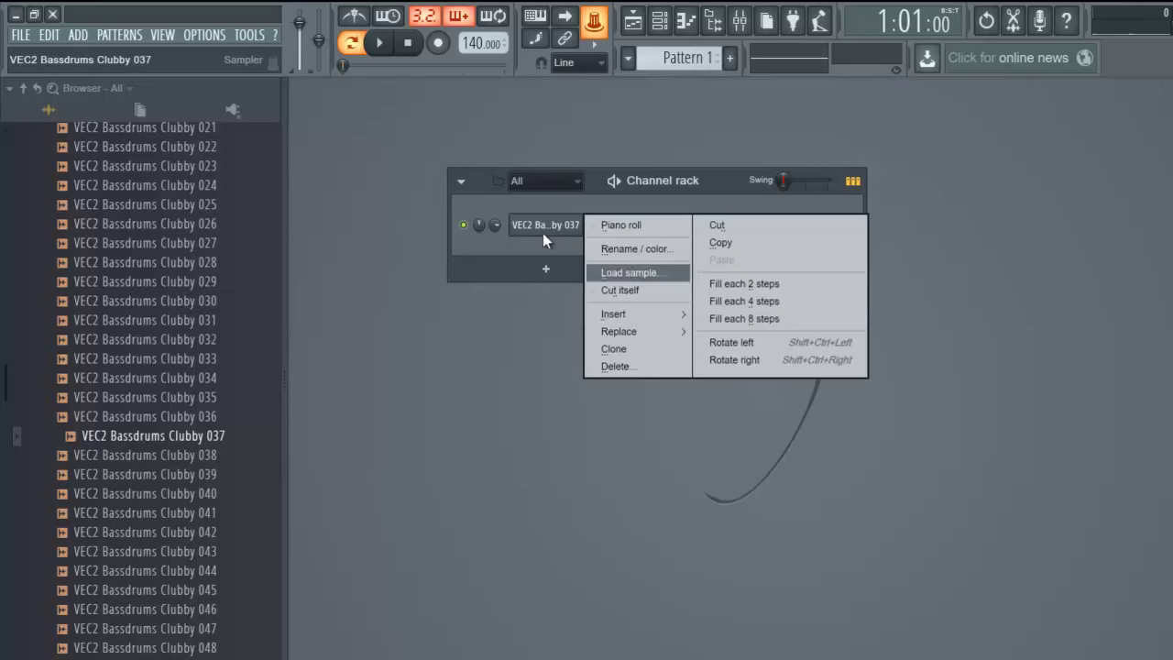
left_click(543, 235)
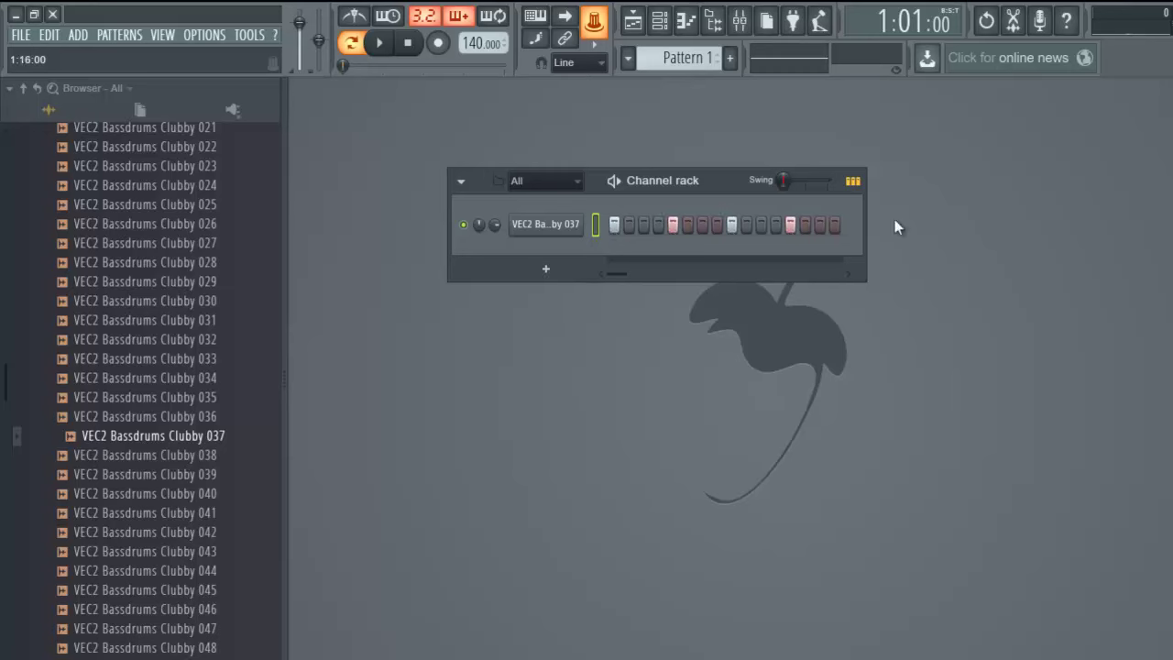
Step: Widen the channel rack and add kicks on steps 17, 21, 25 and 29, leaving 32 steps showing
left_click_drag(868, 212, 1128, 218)
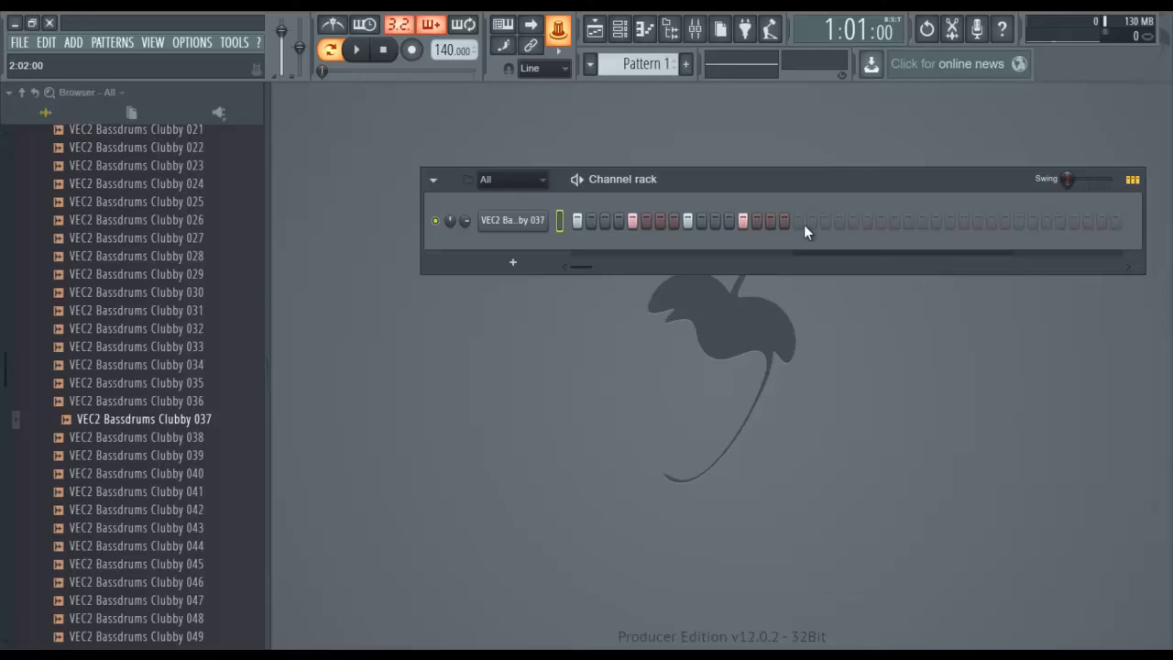
left_click(802, 224)
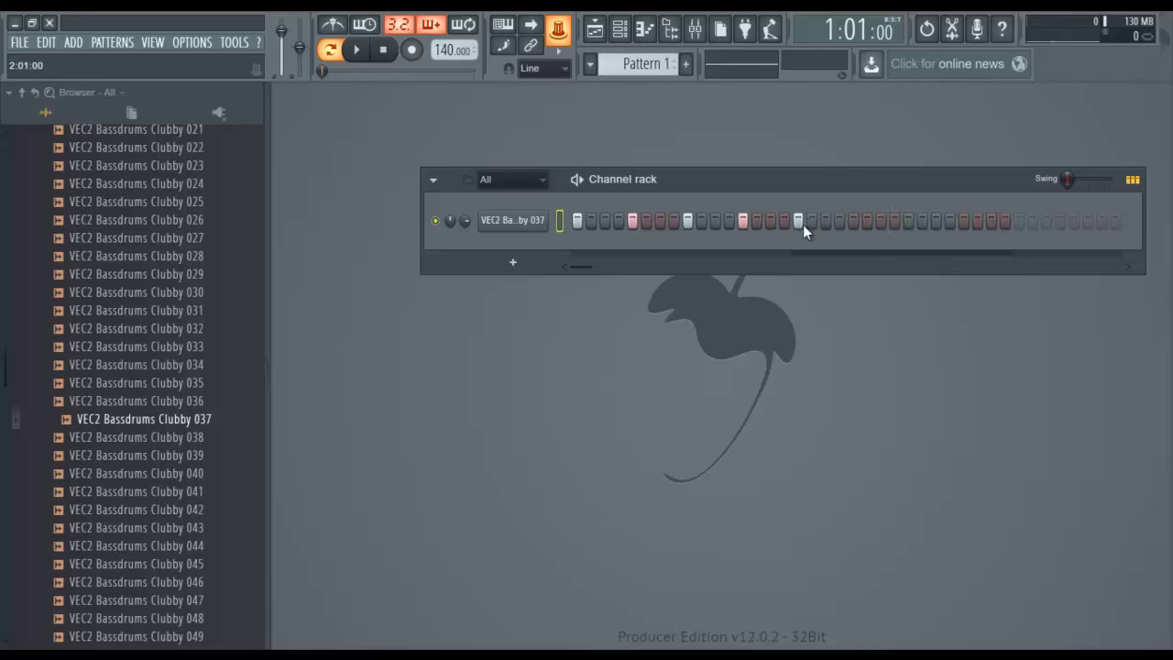
left_click(910, 224)
left_click_drag(1145, 210, 1042, 208)
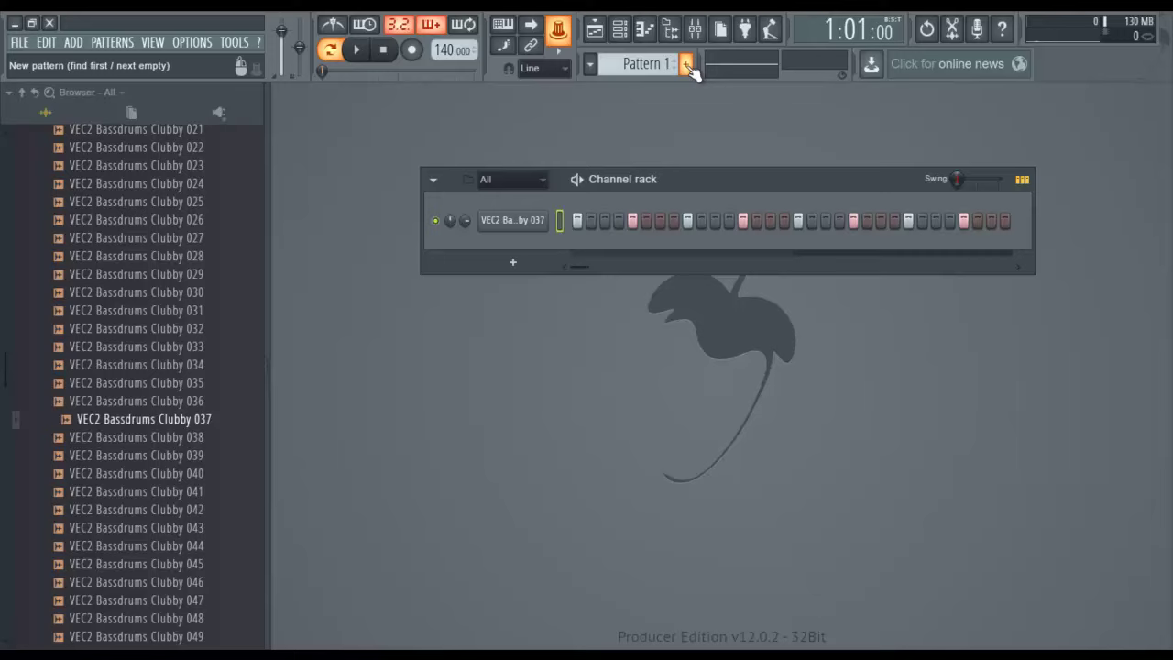
Step: Open the Playlist and place a Pattern 1 clip at the start of Track 1, bar 1
left_click(594, 30)
left_click(546, 161)
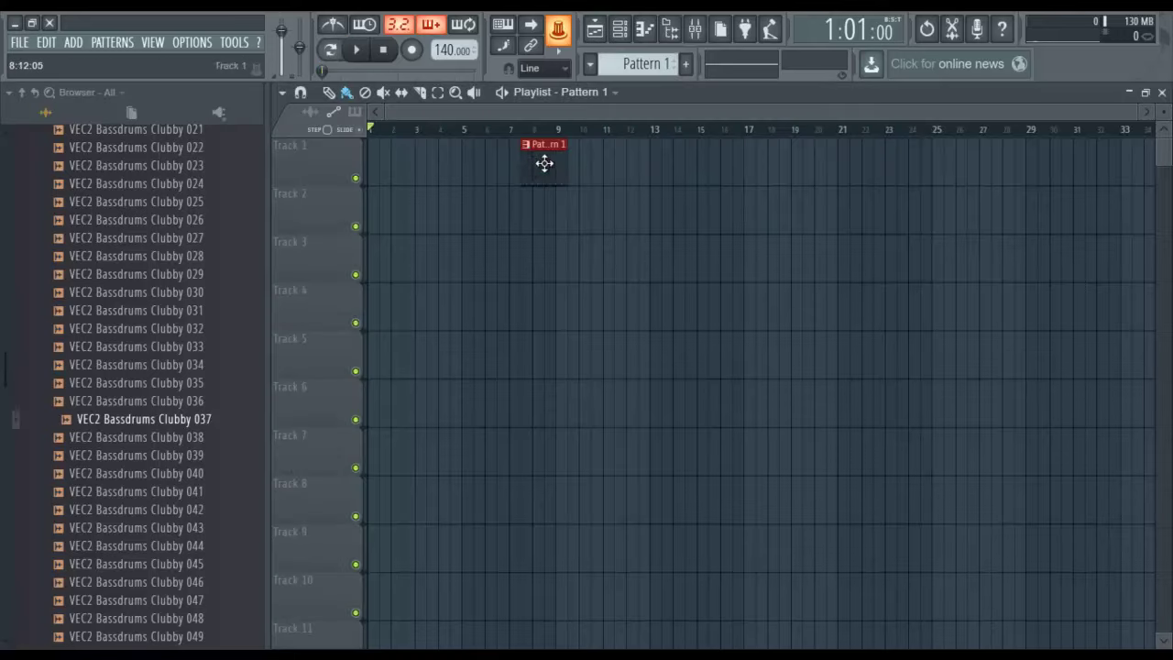
left_click_drag(546, 162, 380, 144)
scroll(379, 139, "up", 4)
left_click_drag(437, 110, 499, 110)
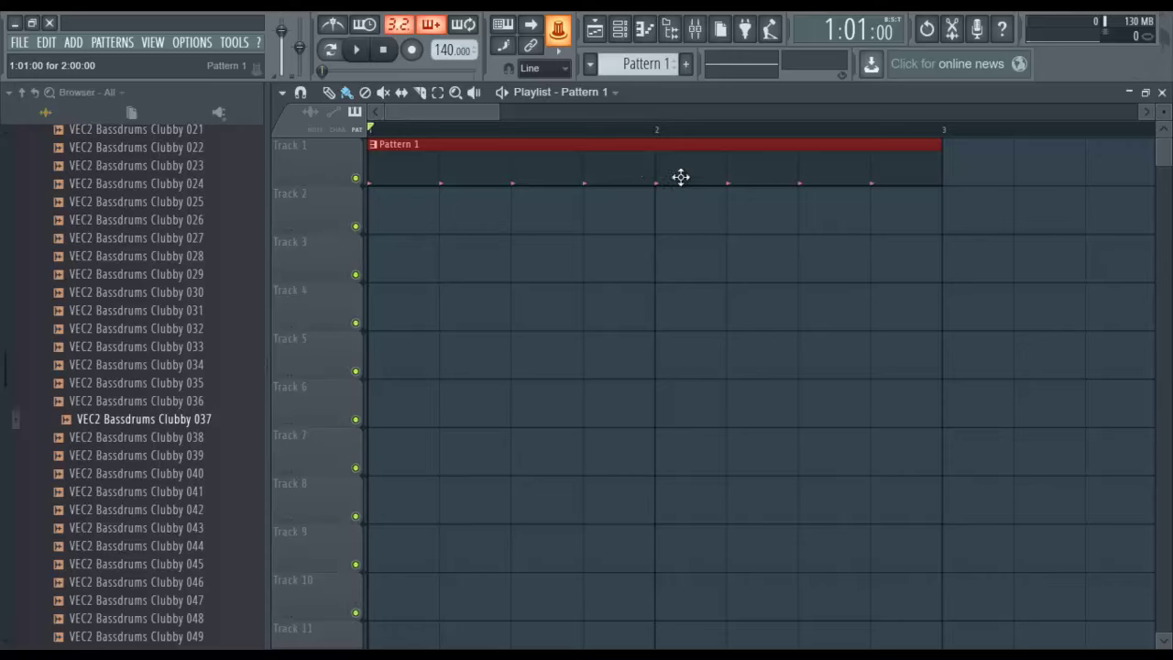
left_click_drag(496, 103, 614, 110)
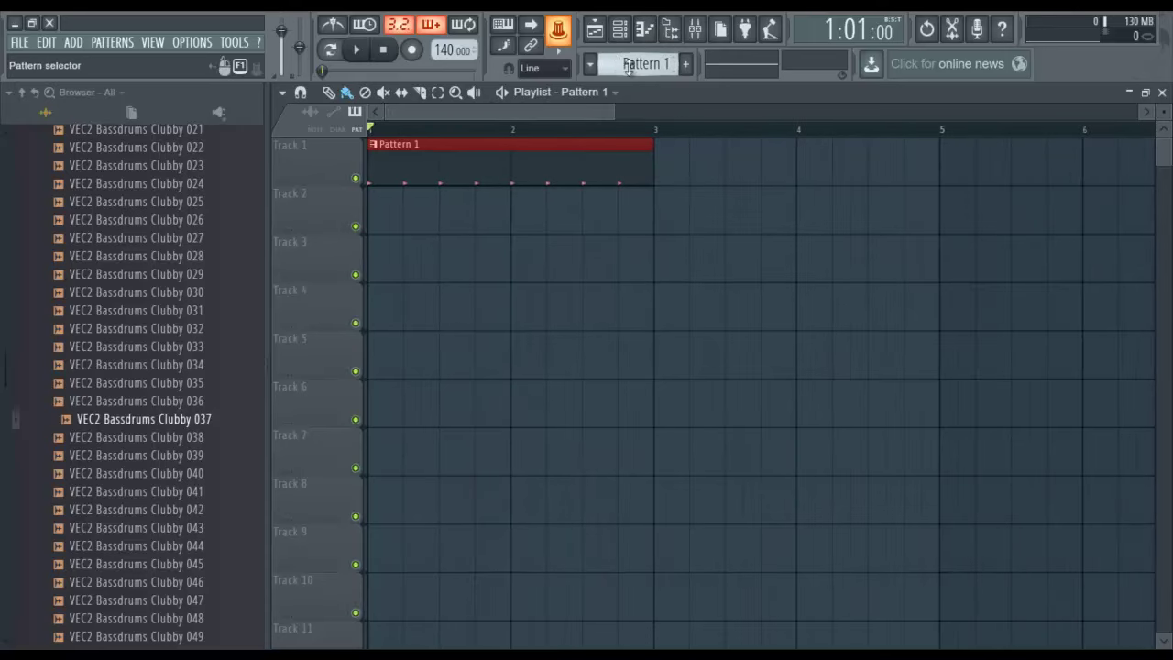
Step: Reposition the channel rack, widen it to 40 steps and add kicks on steps 33 and 37
left_click(595, 30)
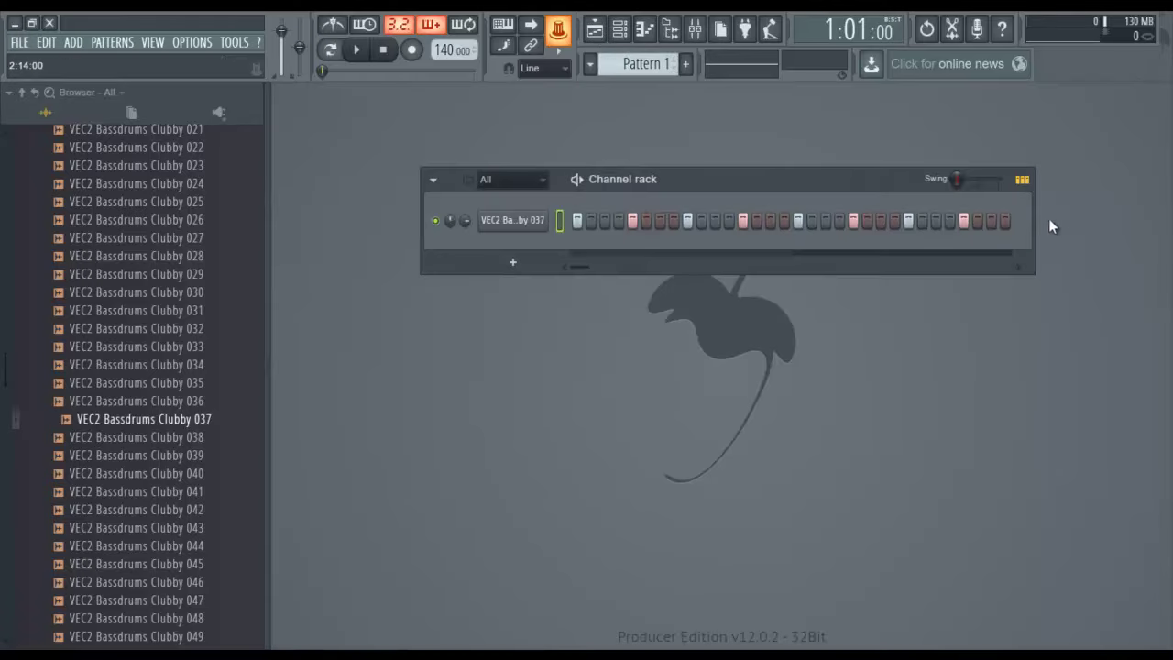
left_click_drag(812, 180, 673, 165)
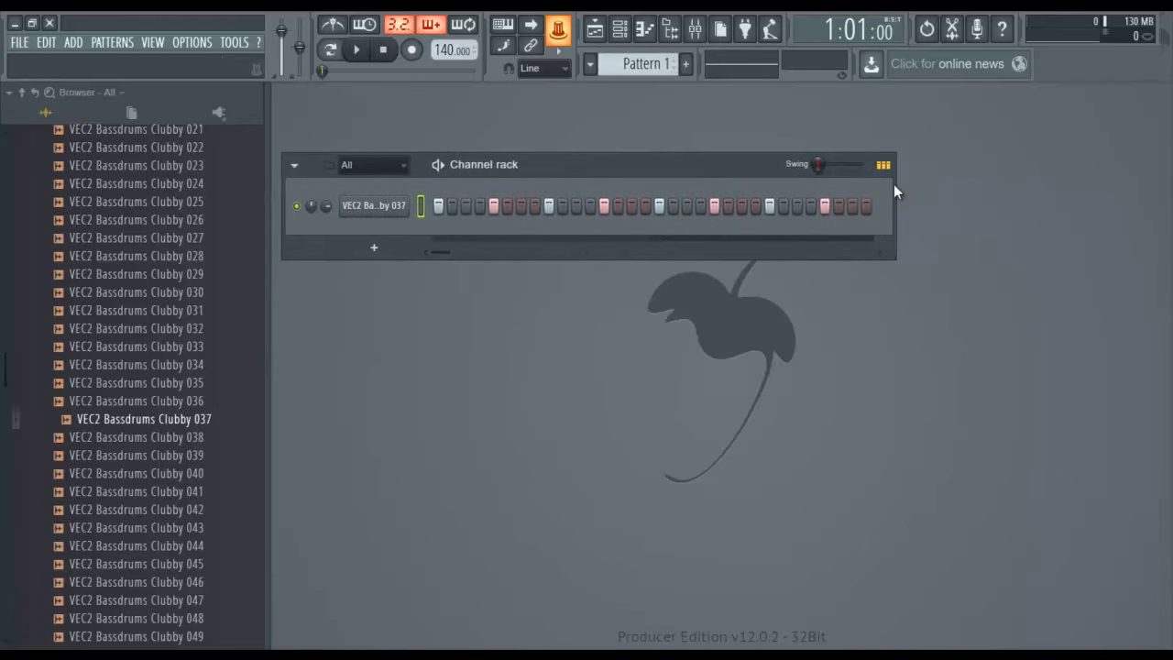
left_click_drag(894, 184, 992, 184)
left_click(881, 207)
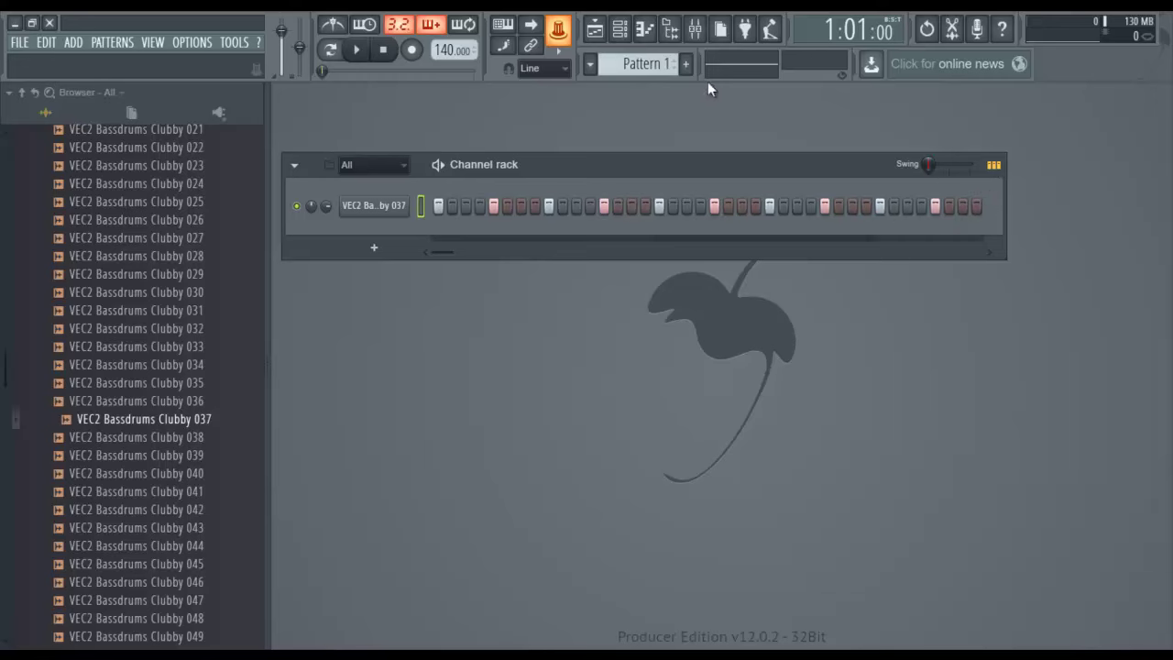
Step: Check the Pattern 1 clip in the Playlist and piano roll, and add kicks on steps 41 and 45 of the widened channel rack
left_click(594, 30)
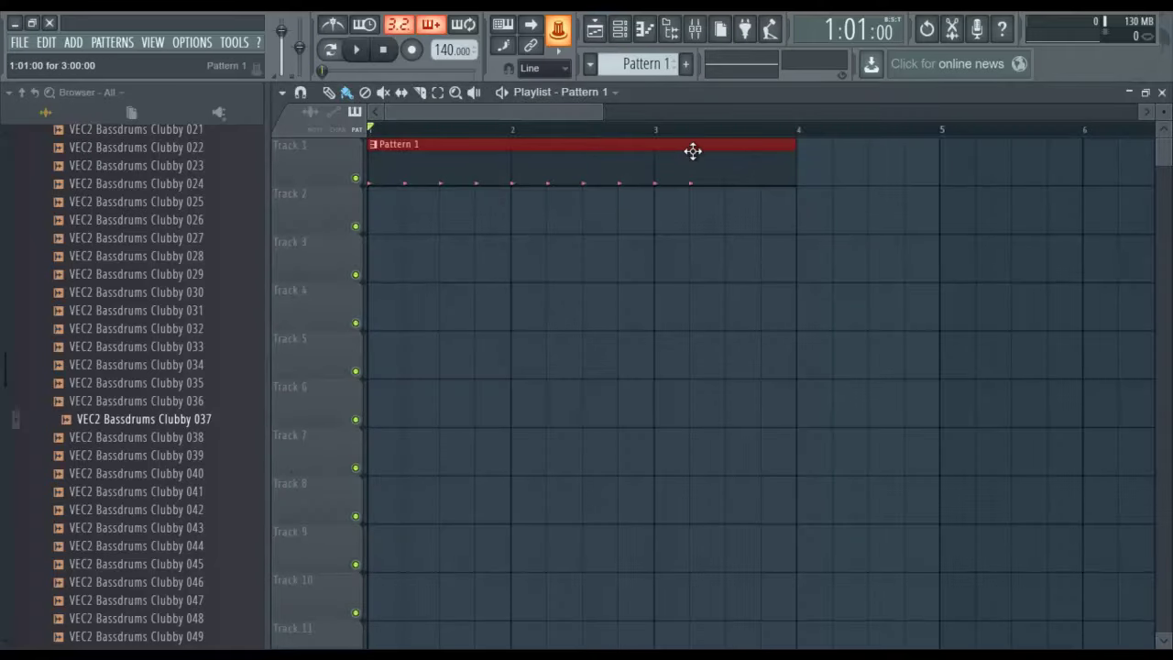
double_click(740, 166)
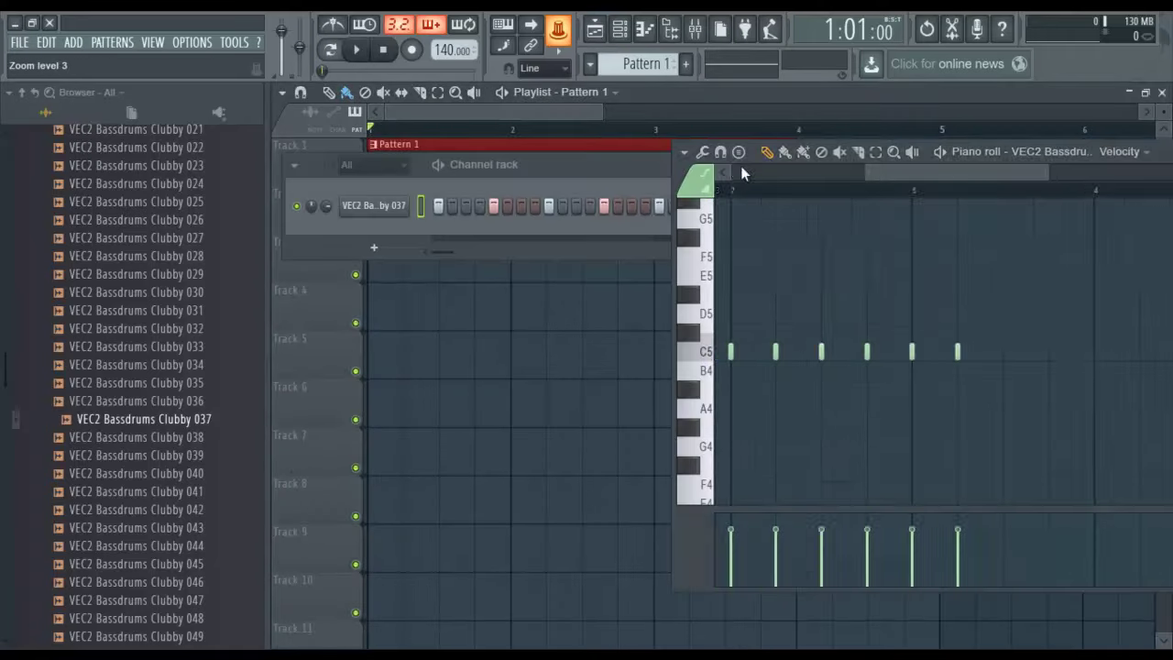
left_click(594, 155)
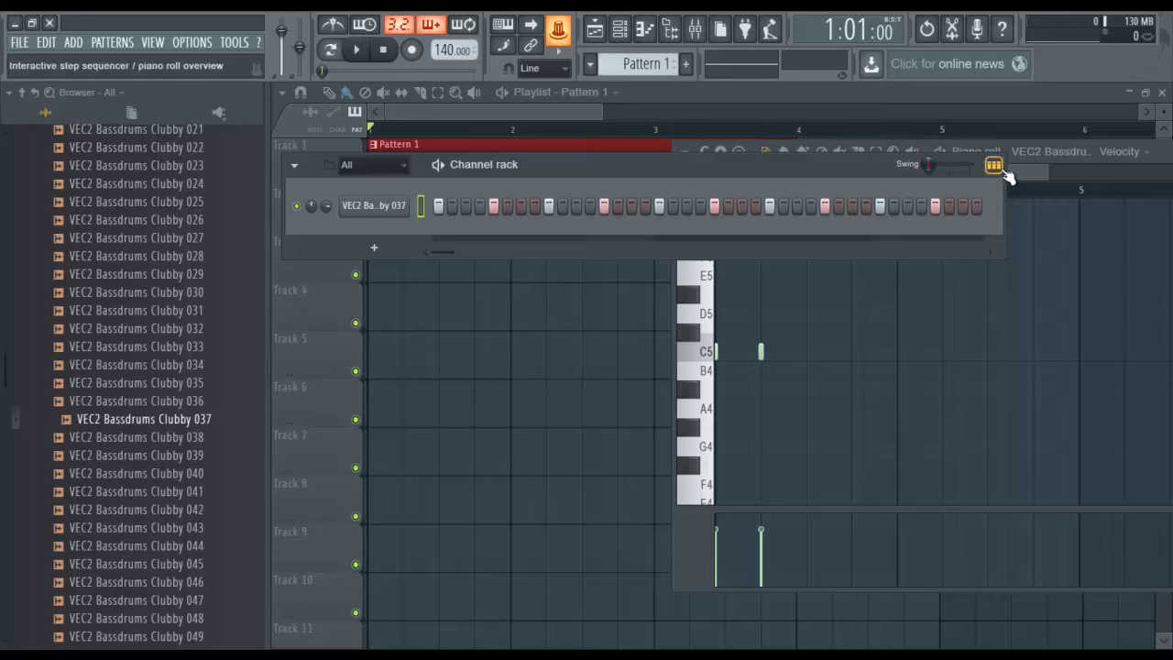
left_click_drag(1006, 192, 1103, 201)
left_click(1045, 205)
left_click(990, 205)
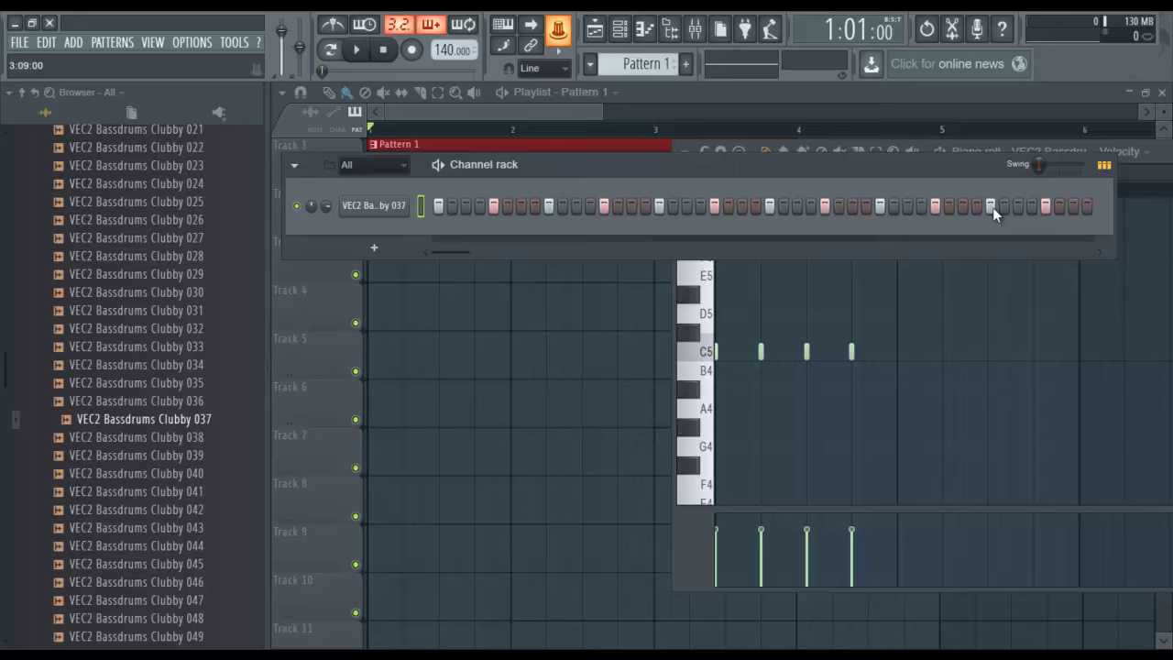
Step: Return to the Playlist and shorten the Pattern 1 clip on Track 1 to one bar
left_click(595, 29)
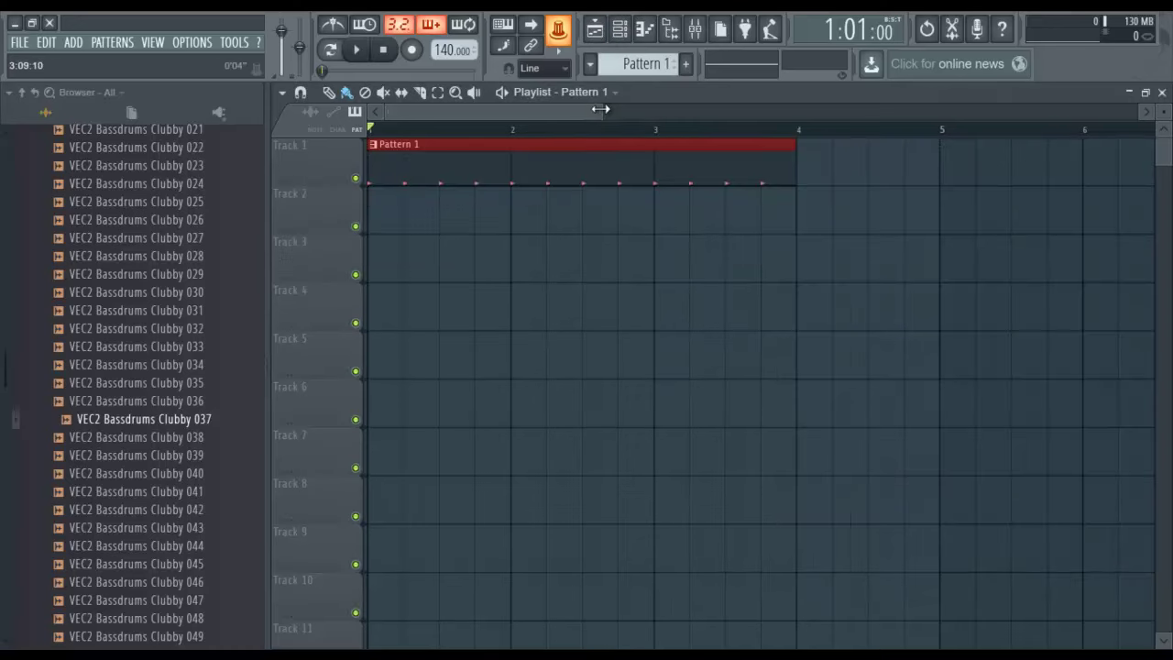
left_click_drag(600, 109, 693, 110)
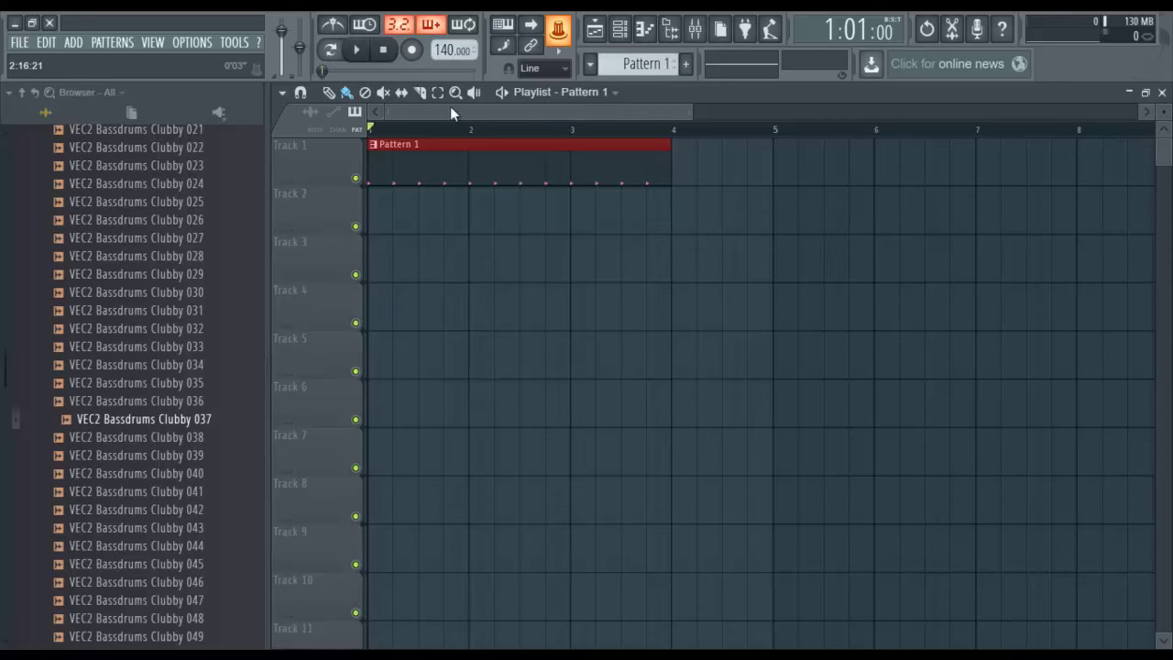
left_click_drag(670, 145, 469, 145)
Step: Try painting further Pattern 1 clips along Track 1 from bar 2 and delete them again
left_click(478, 166)
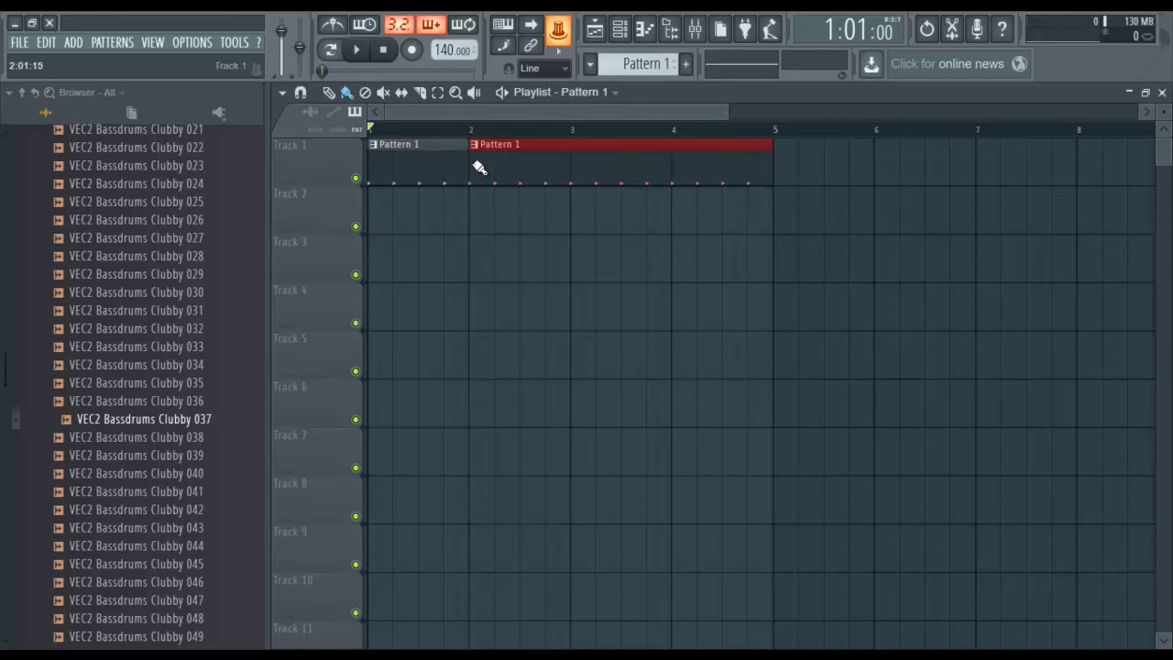
right_click(479, 165)
mouse_move(475, 161)
left_mouse_down()
mouse_move(789, 192)
mouse_move(955, 165)
left_mouse_up()
right_click(955, 165)
right_click(620, 166)
right_click(508, 168)
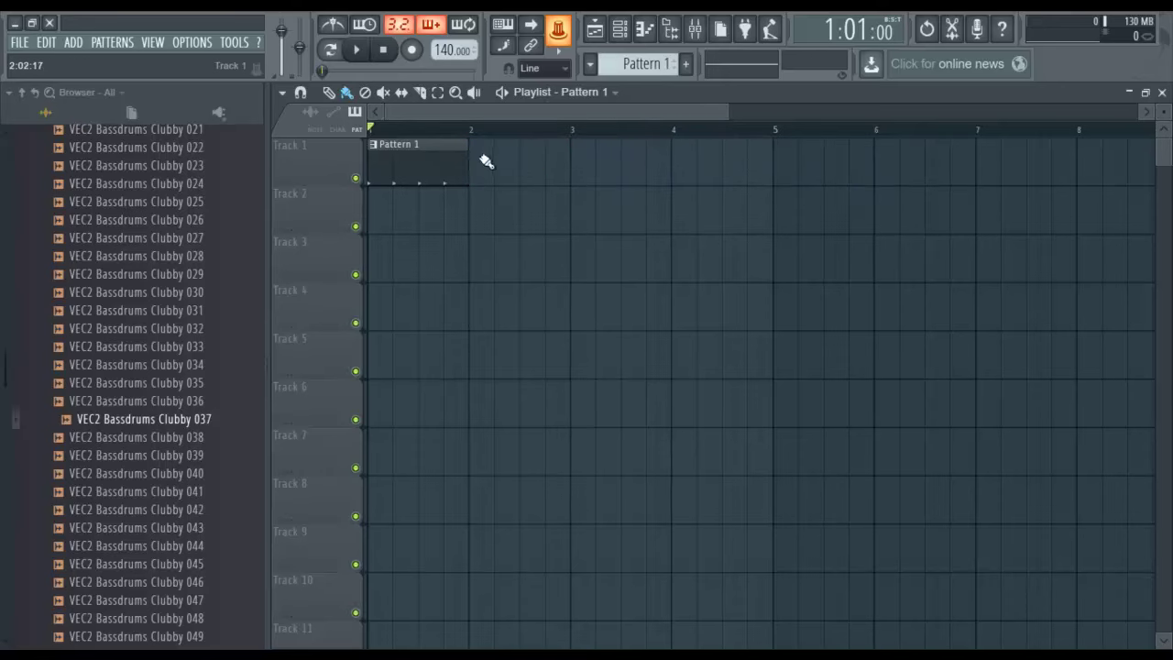
Step: Fill bars 1 to 3 of Track 1 with one-beat Pattern 1 clips and play the song
mouse_move(465, 144)
left_mouse_down()
mouse_move(374, 142)
mouse_move(405, 162)
mouse_move(667, 183)
mouse_move(639, 162)
left_mouse_up()
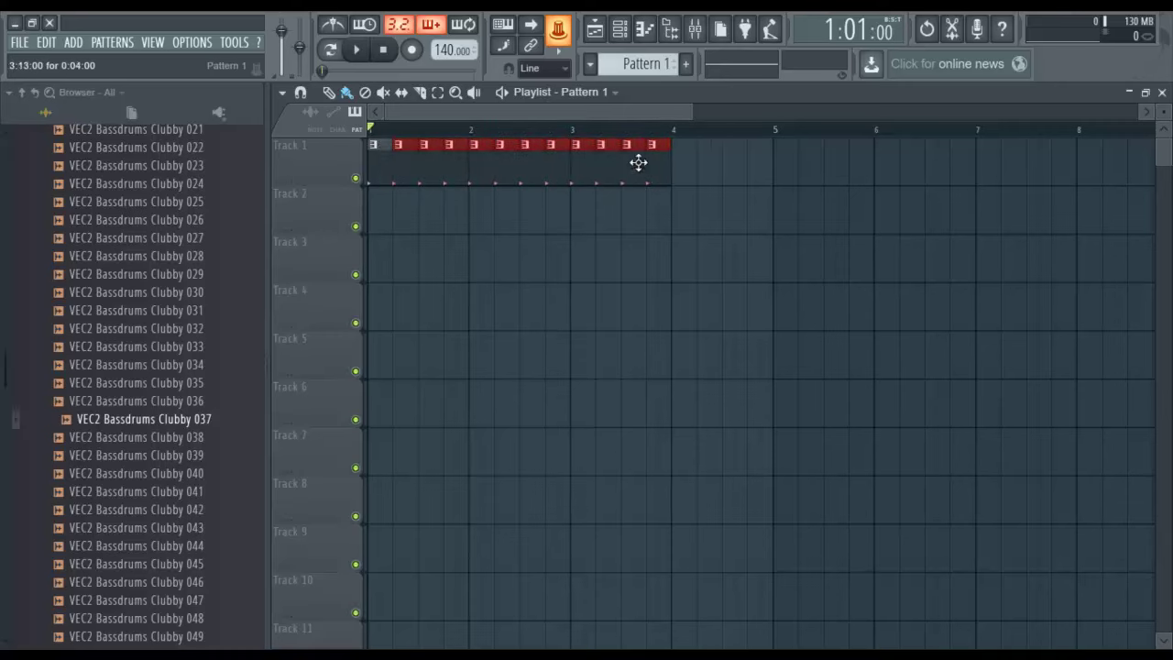
left_click(357, 50)
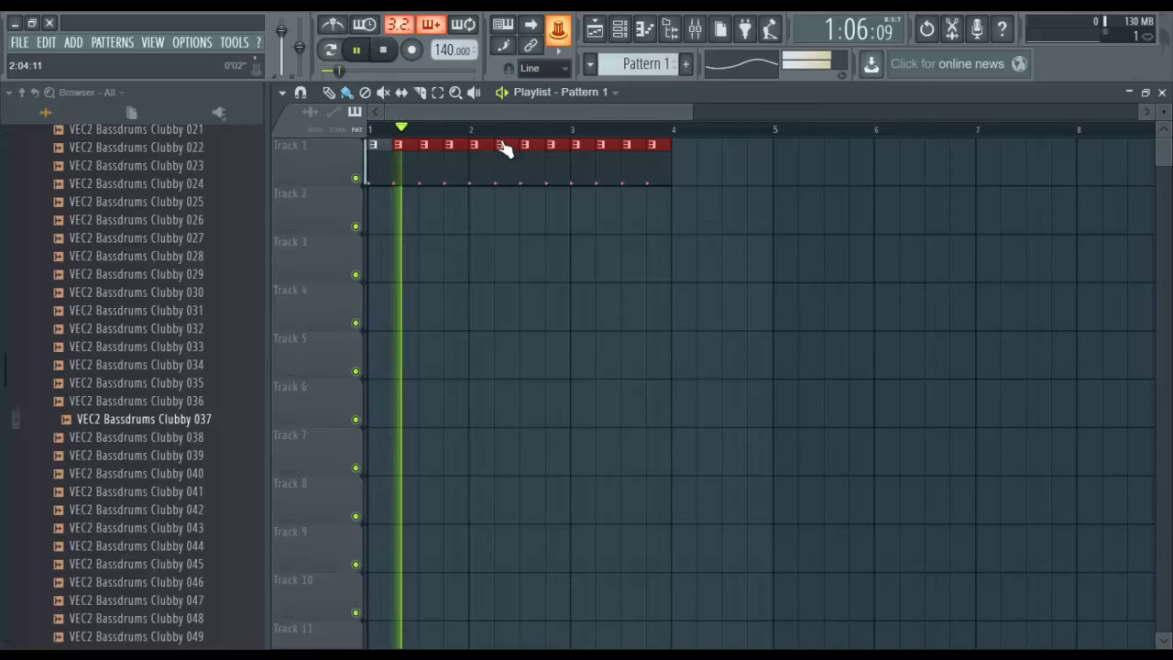
Step: Replace the one-beat clips in bar 3 with a one-bar Pattern 1 clip, fill bars 4 to 6 with more clips and stop playback
mouse_move(652, 174)
left_mouse_down()
mouse_move(576, 166)
mouse_move(672, 165)
left_mouse_up()
left_click(581, 172)
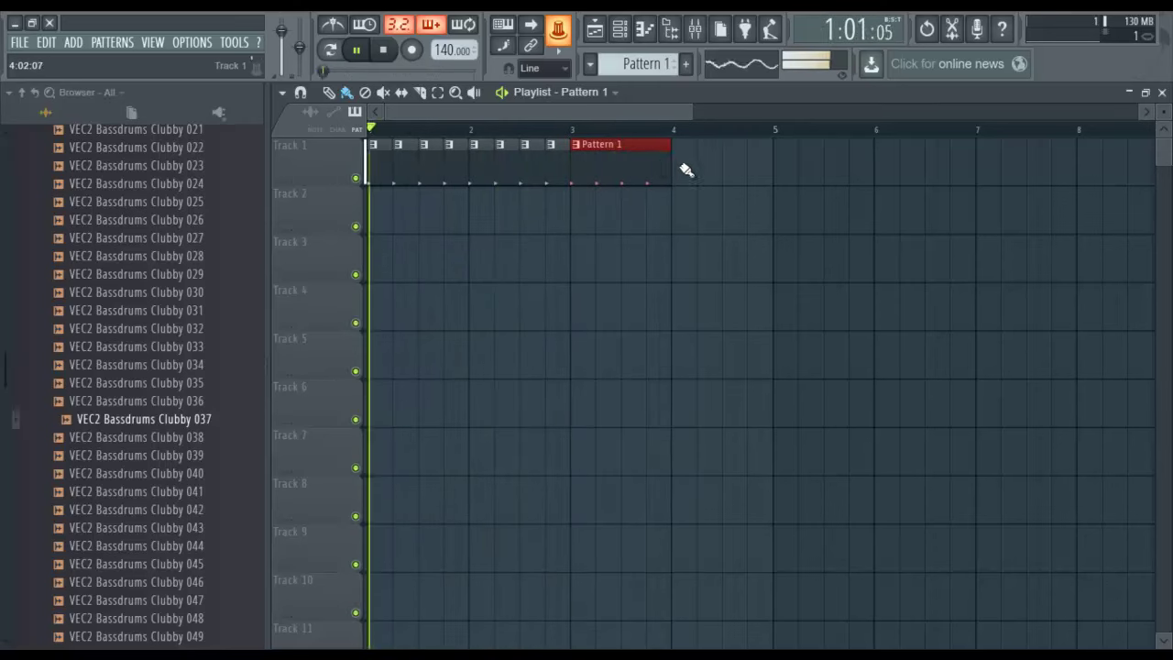
left_click(685, 168)
left_click_drag(693, 162, 976, 183)
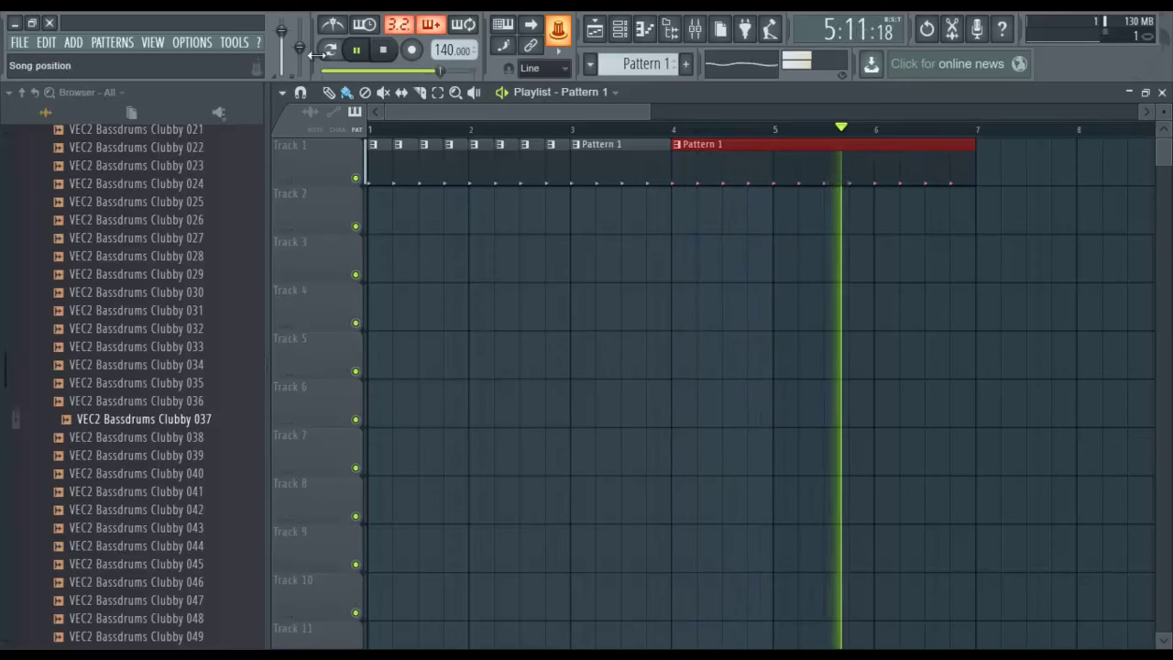
left_click(385, 50)
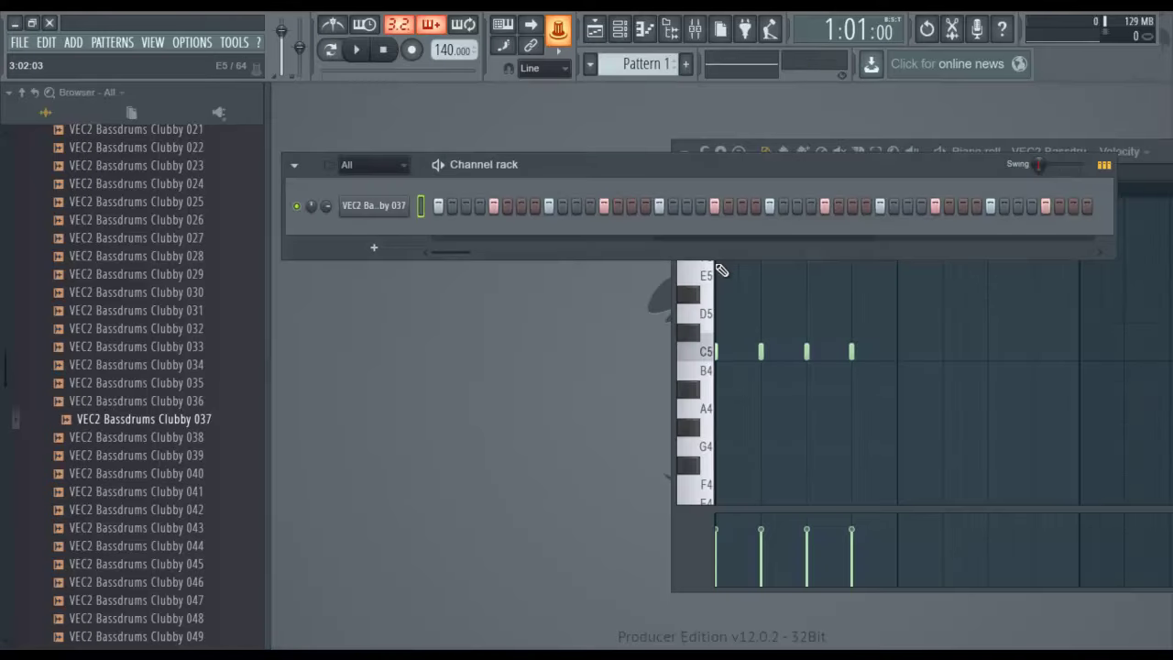
Step: Compare the kick notes on C5 in the piano roll with the channel rack steps and close the piano roll
left_click(1162, 160)
left_click_drag(884, 176, 719, 154)
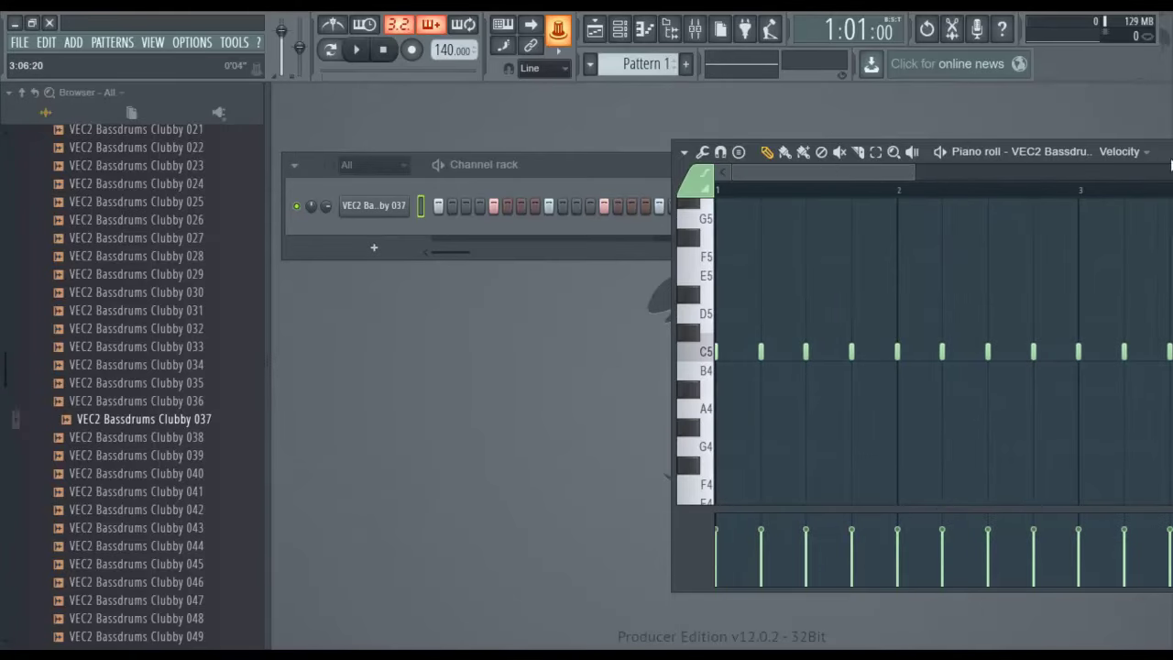
left_click_drag(1161, 149, 830, 101)
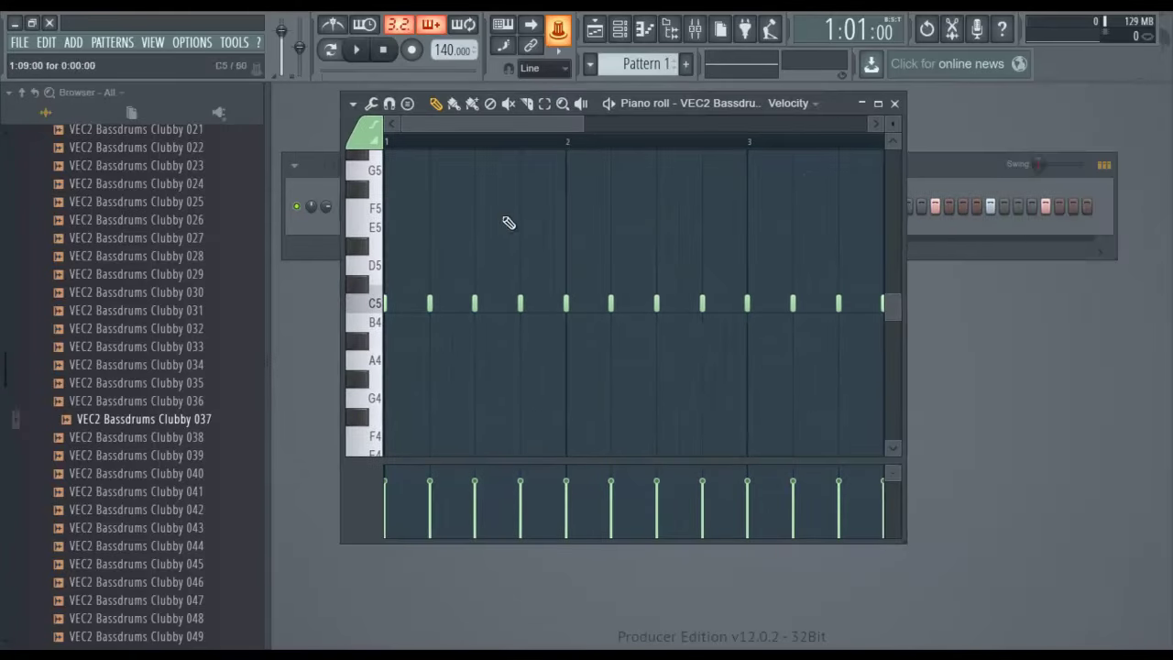
left_click_drag(583, 126, 866, 126)
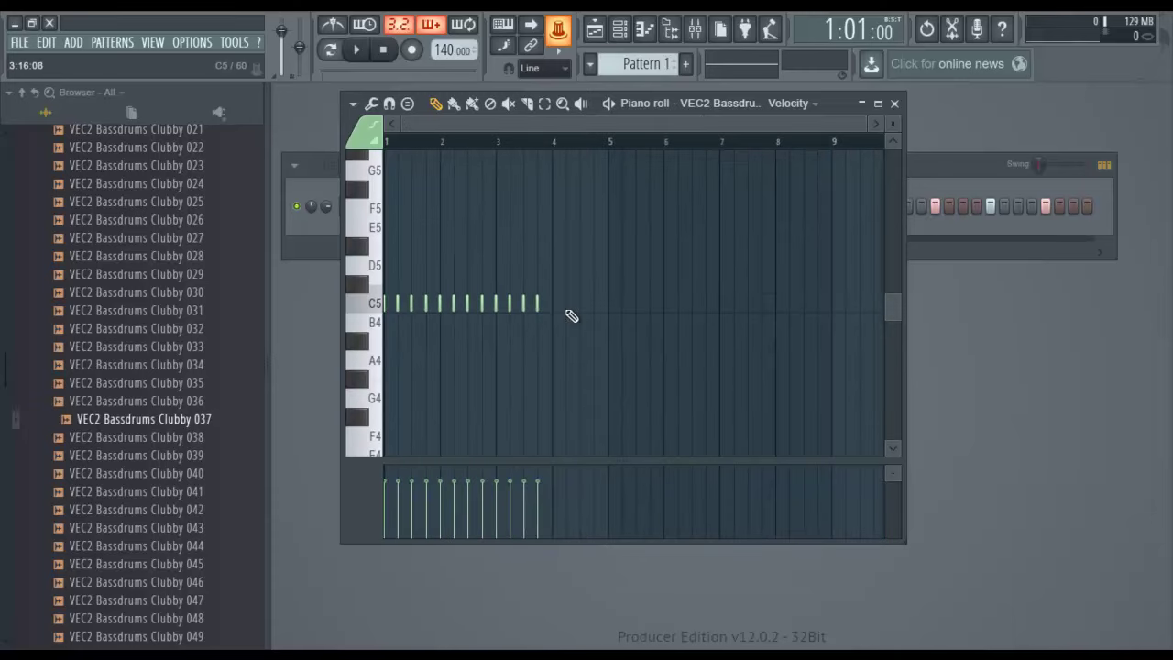
left_click(976, 158)
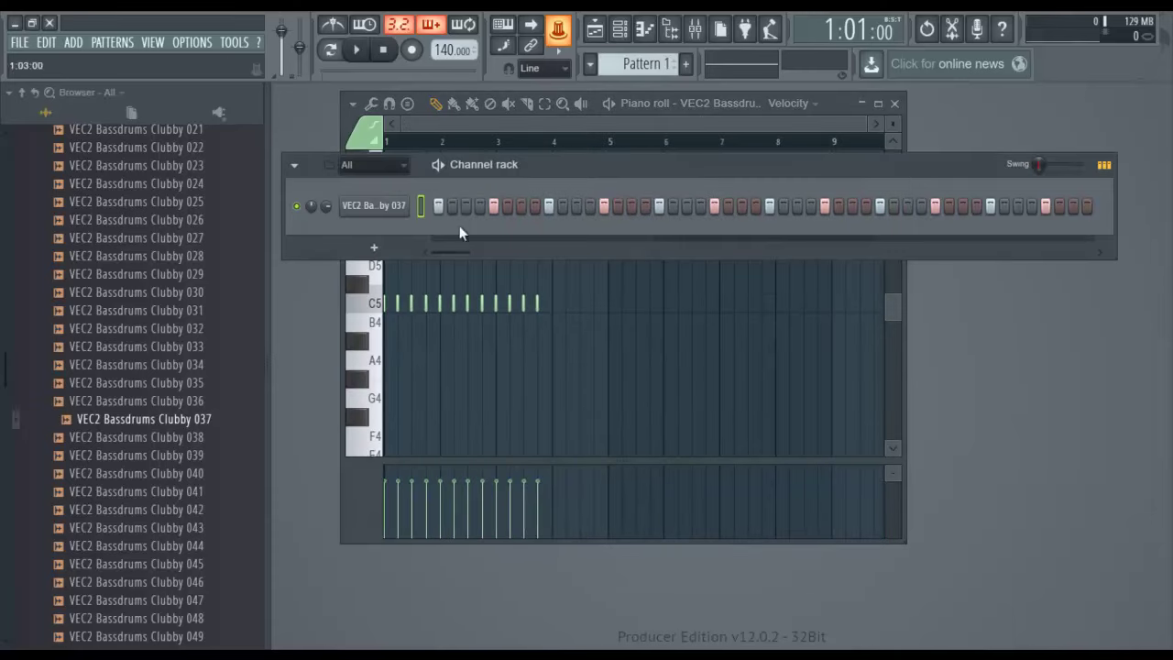
mouse_move(447, 250)
left_mouse_down()
mouse_move(1023, 237)
mouse_move(449, 251)
left_mouse_up()
left_click(536, 121)
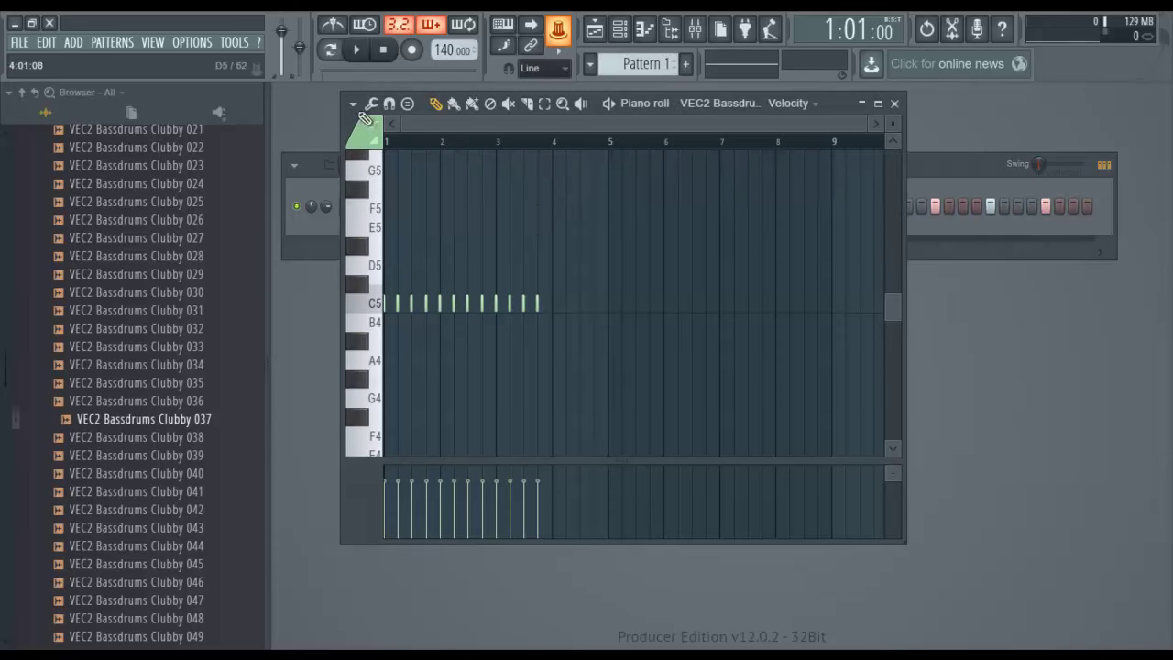
scroll(402, 137, "up", 4)
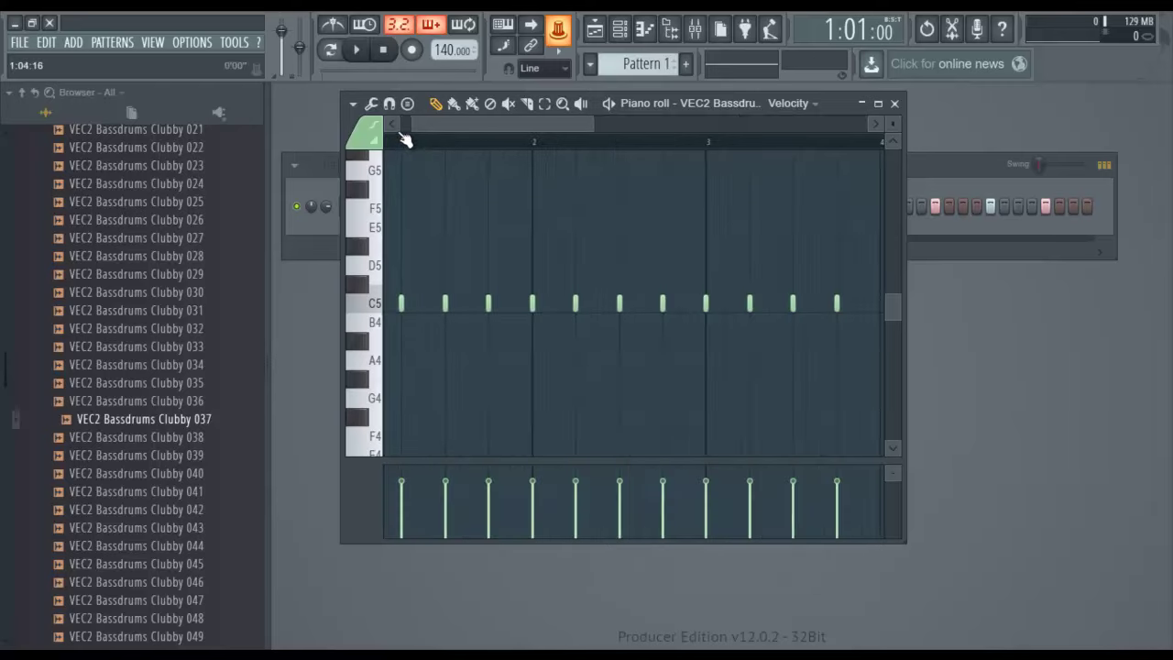
left_click_drag(502, 117, 458, 406)
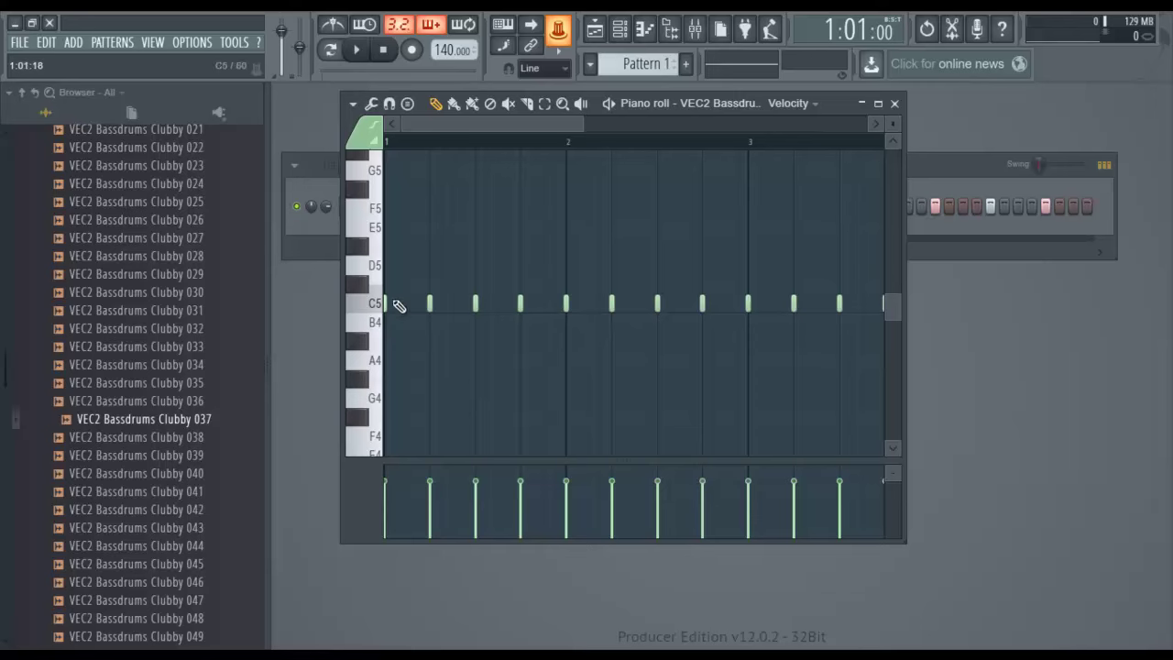
left_click_drag(584, 119, 641, 121)
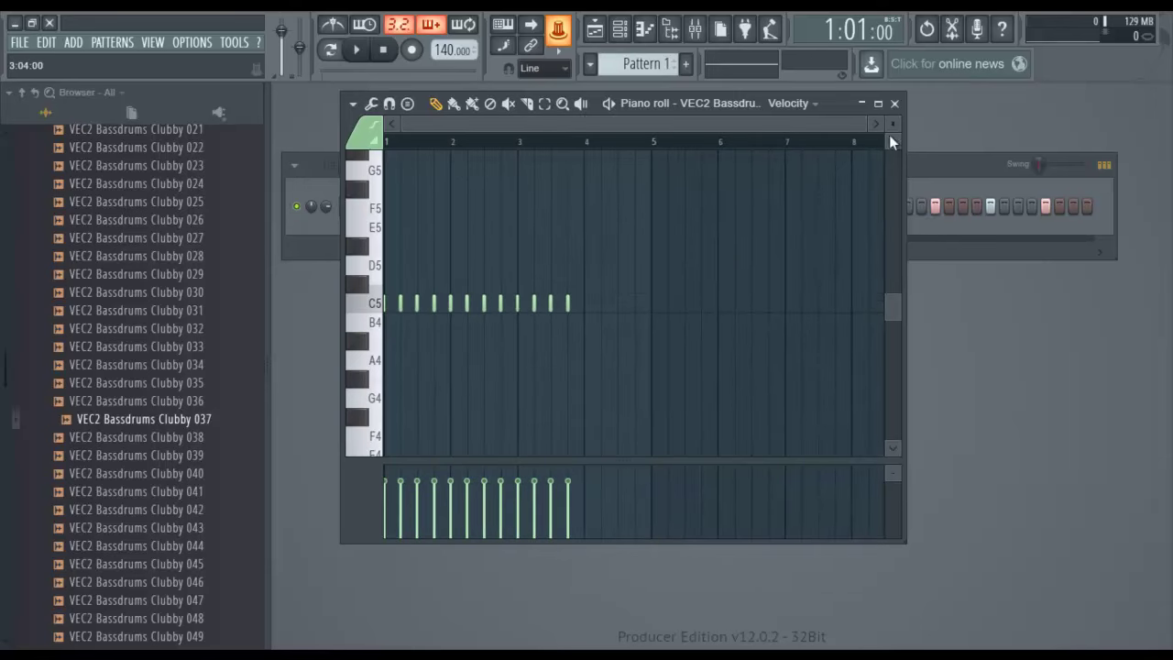
left_click(894, 103)
Step: Open the VEC2 Bassdrums Clubby 037 channel settings, move the window aside and set the time stretching mode to Auto
left_click(372, 212)
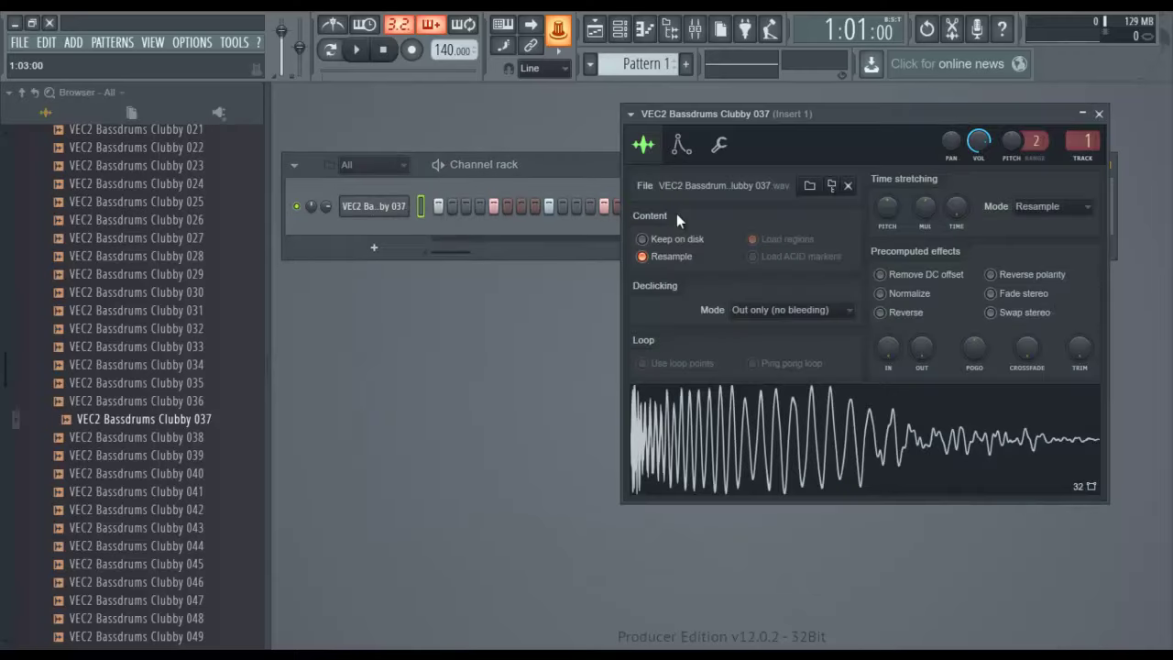
left_click_drag(881, 110, 720, 131)
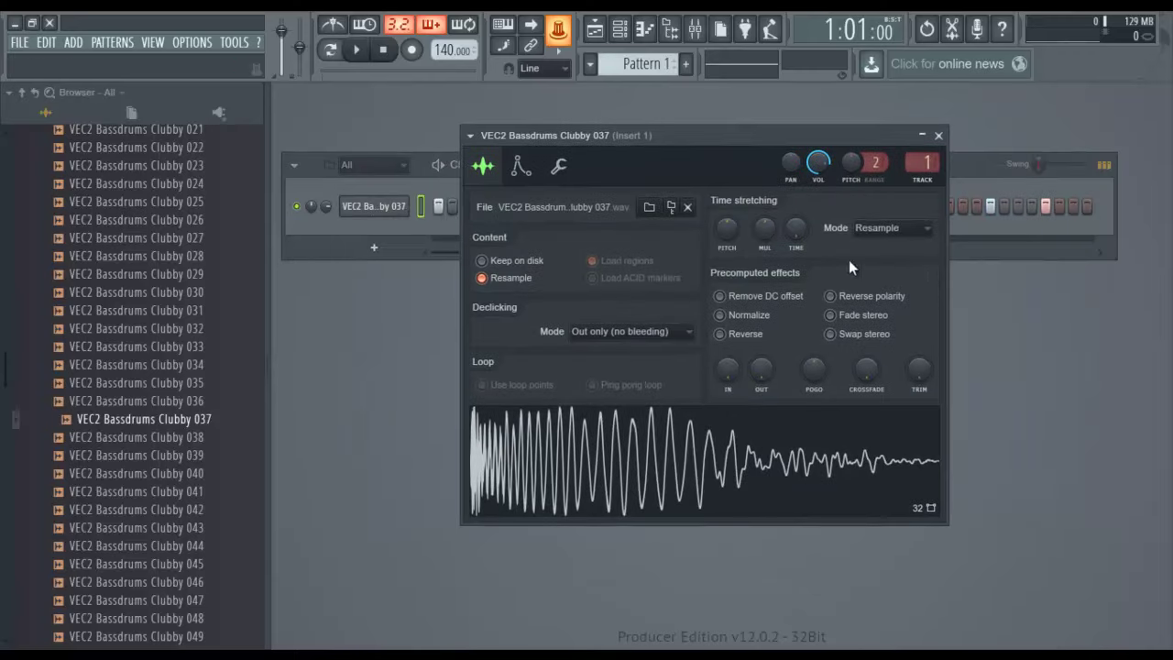
left_click(885, 229)
left_click(880, 373)
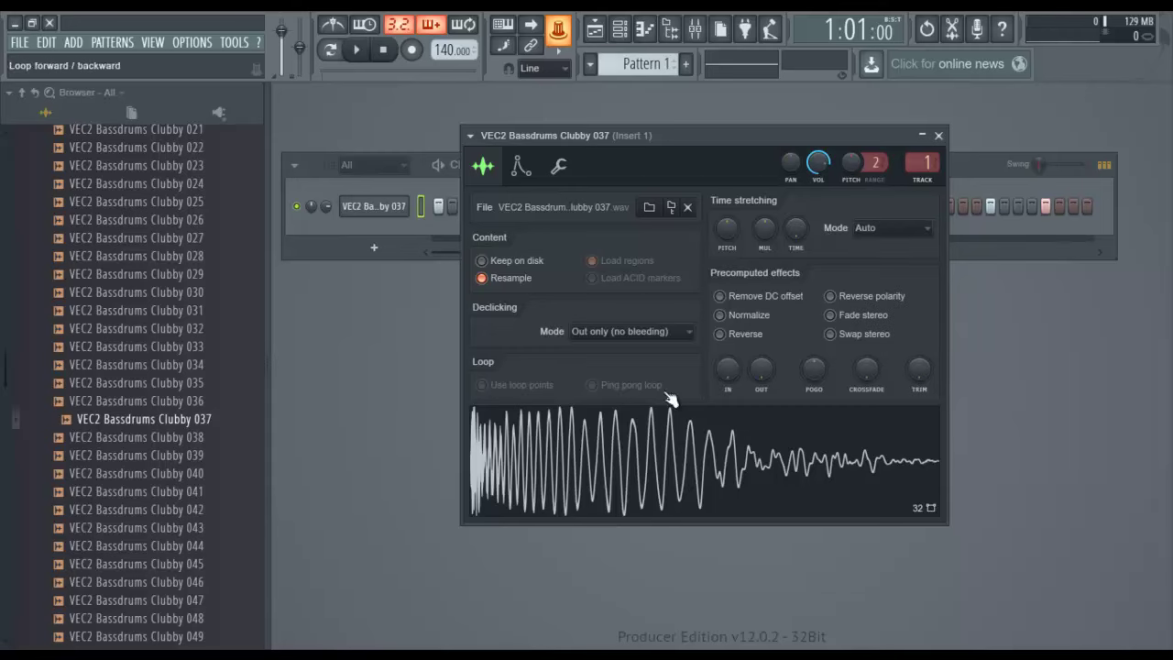
Step: Try the fade-in and trim settings and inspect the value options of the In, Out, Pogo, Crossfade and Trim effects
left_click_drag(726, 368, 761, 338)
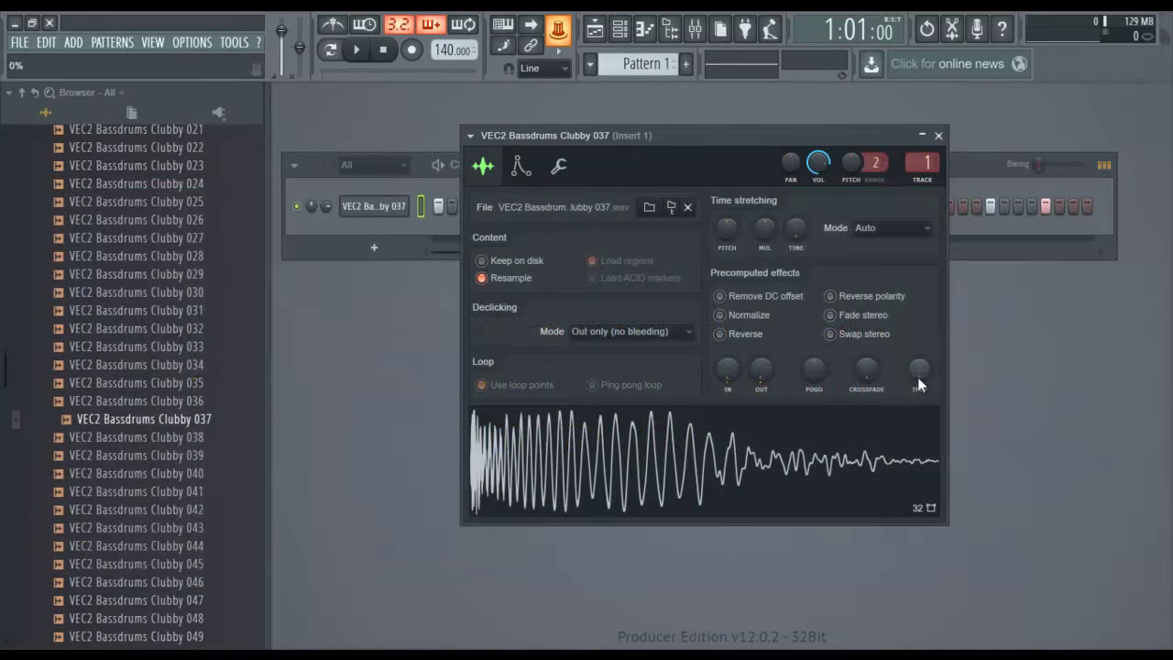
left_click_drag(917, 376, 934, 417)
right_click(725, 371)
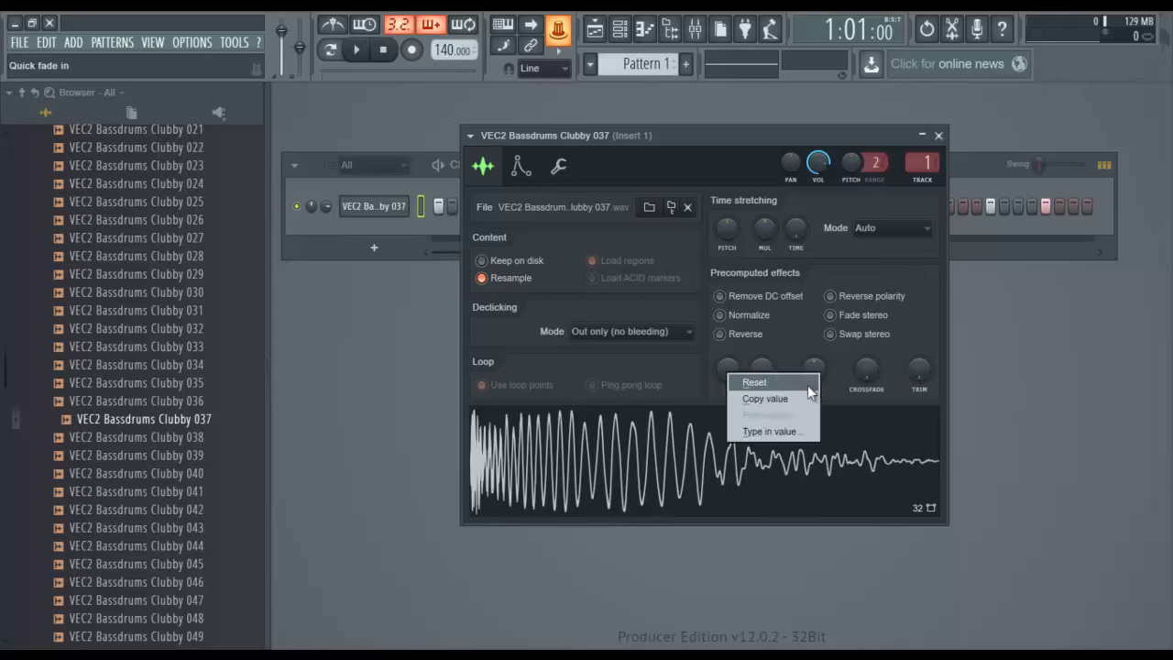
right_click(736, 369)
left_click(735, 337)
right_click(758, 369)
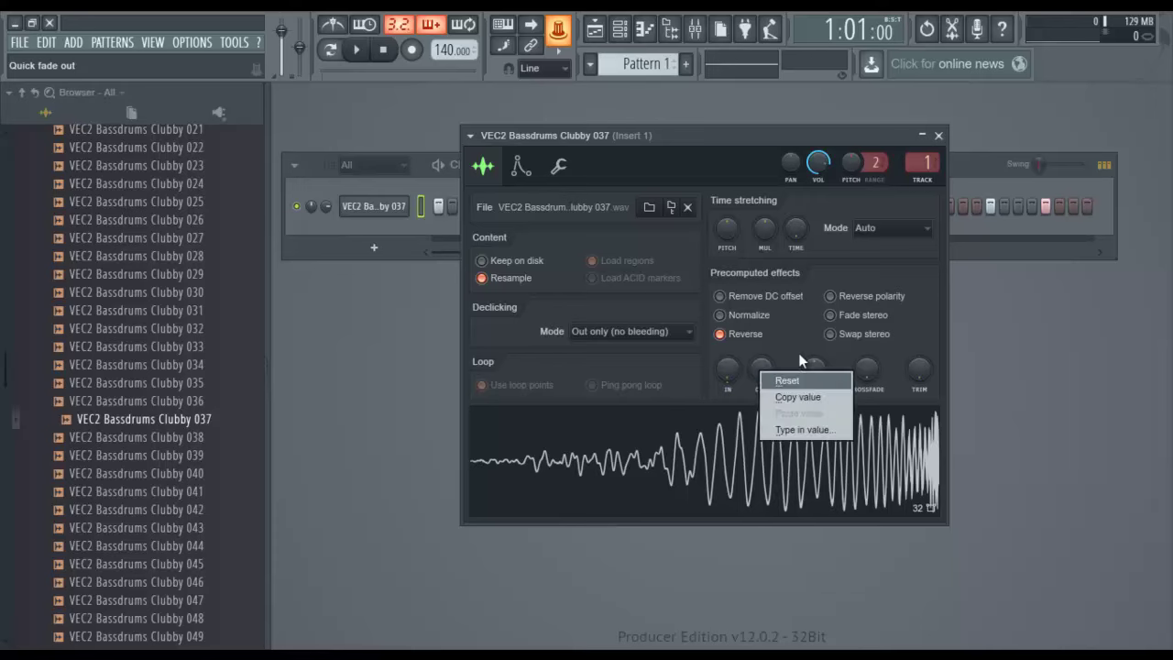
left_click(795, 338)
right_click(816, 368)
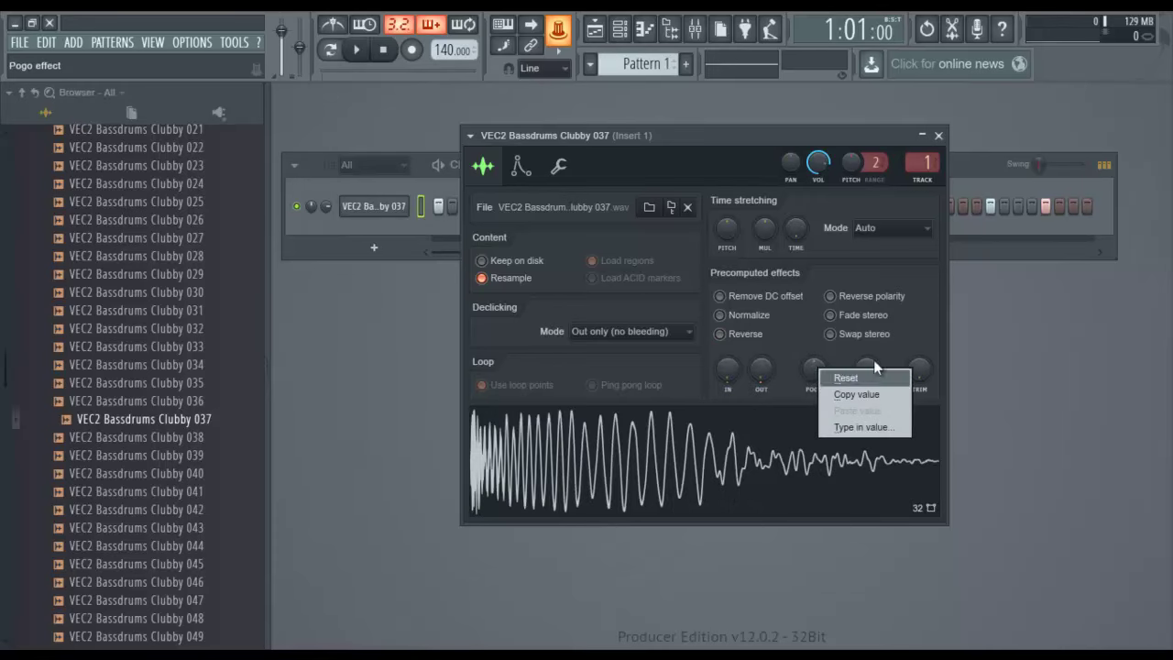
left_click(889, 358)
right_click(870, 371)
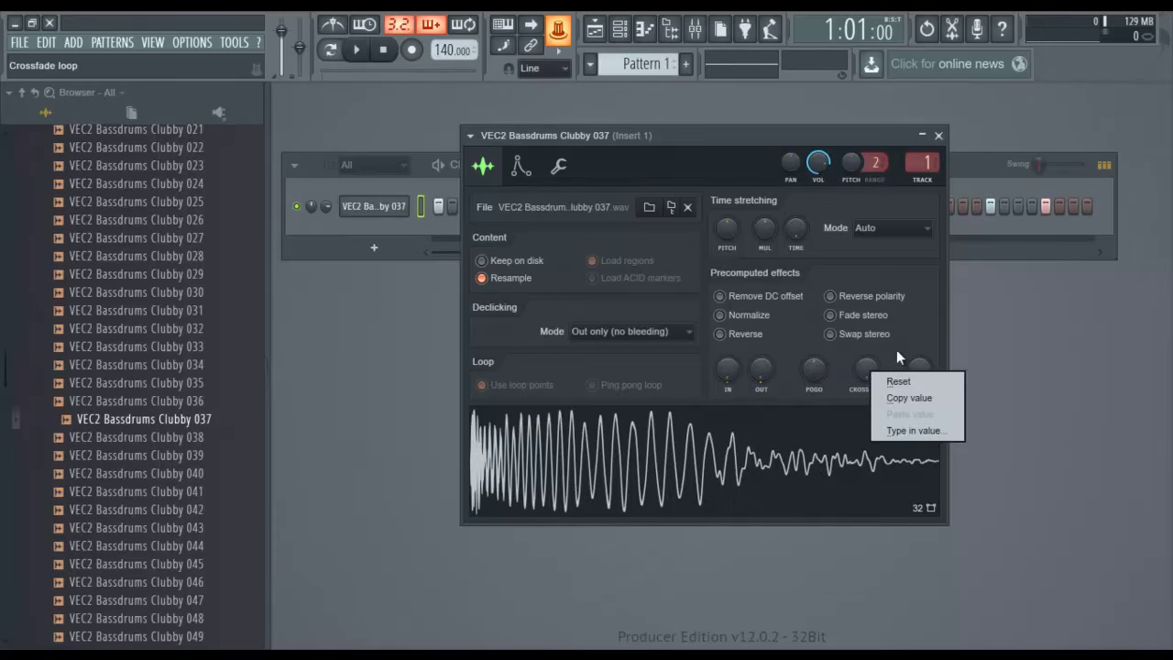
left_click(896, 341)
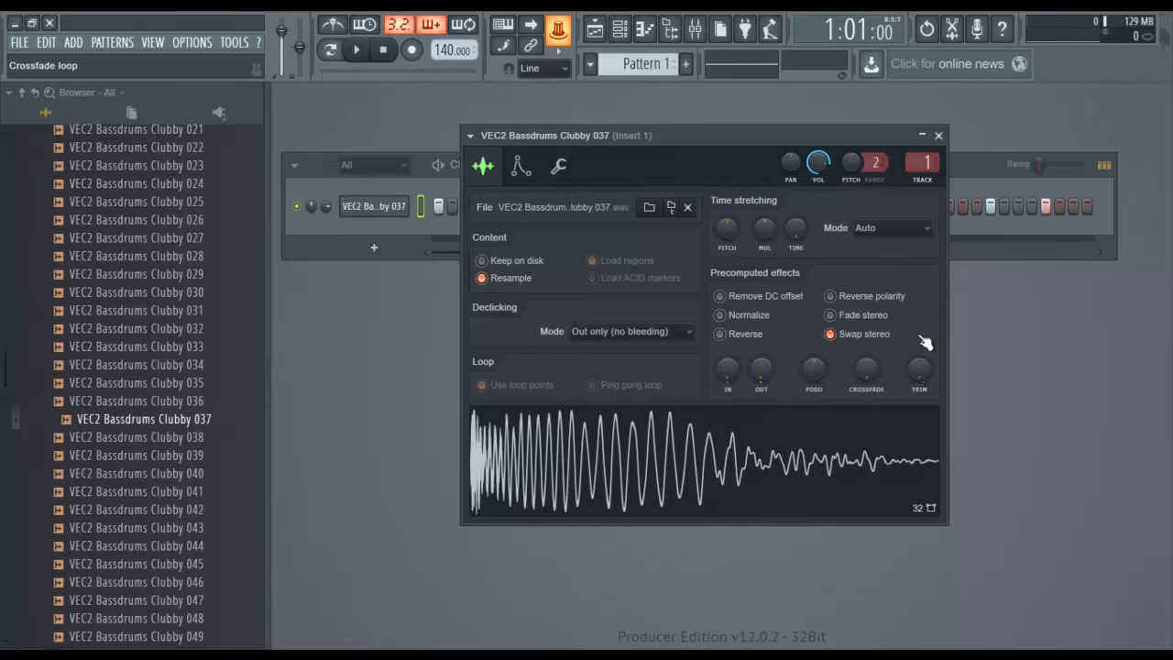
right_click(914, 369)
left_click(912, 331)
Step: Inspect the options of the time stretching Pitch, Mul and Time controls and of the channel volume
right_click(726, 230)
left_click(726, 231)
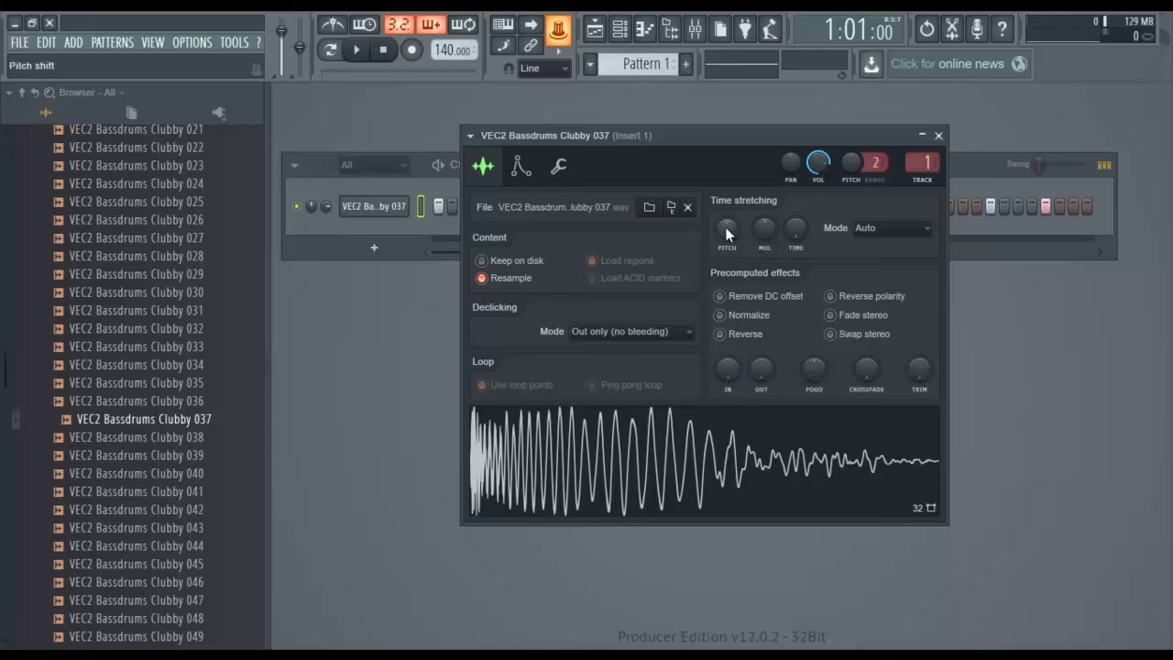
right_click(768, 229)
left_click(770, 231)
right_click(795, 234)
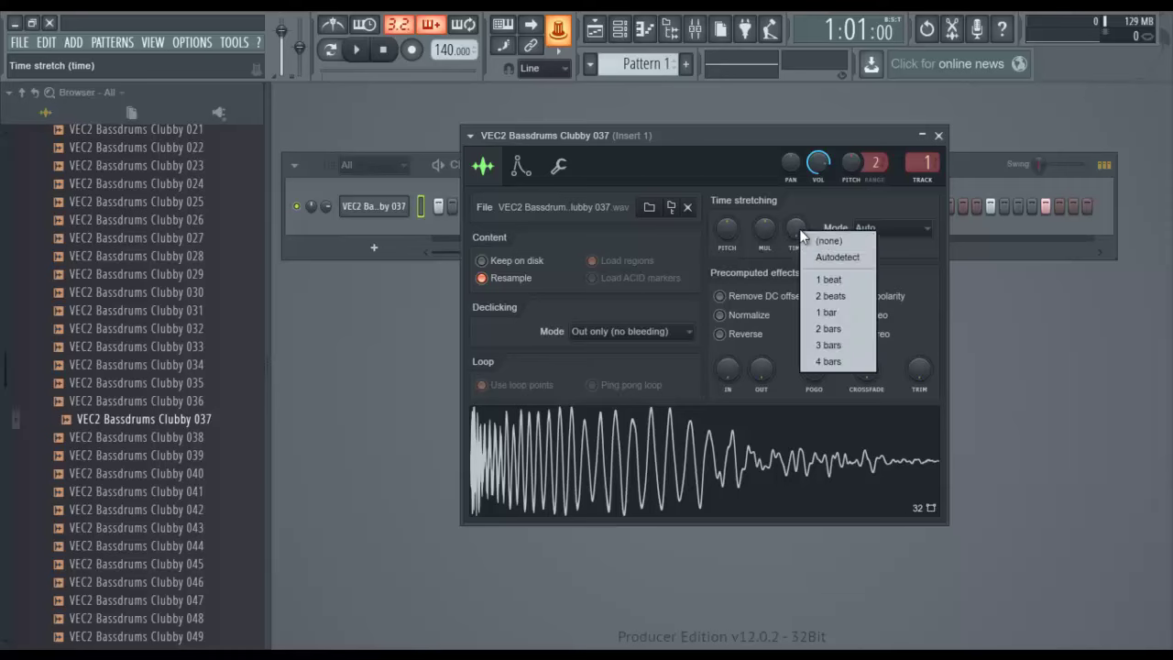
left_click(817, 204)
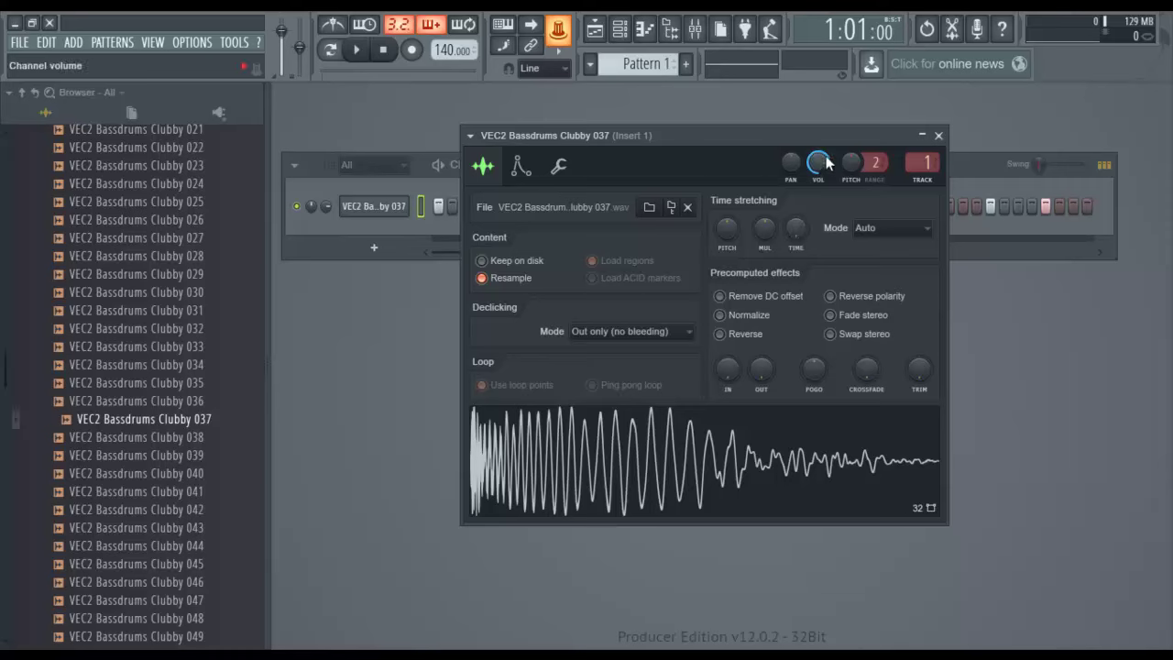
right_click(818, 165)
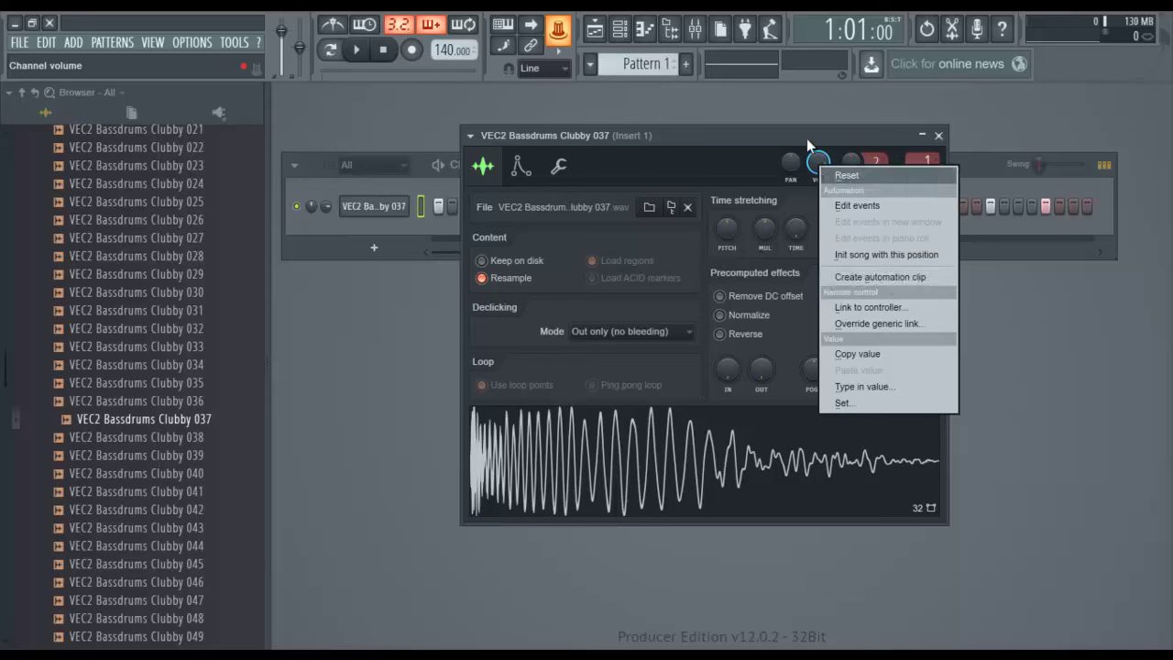
left_click(821, 162)
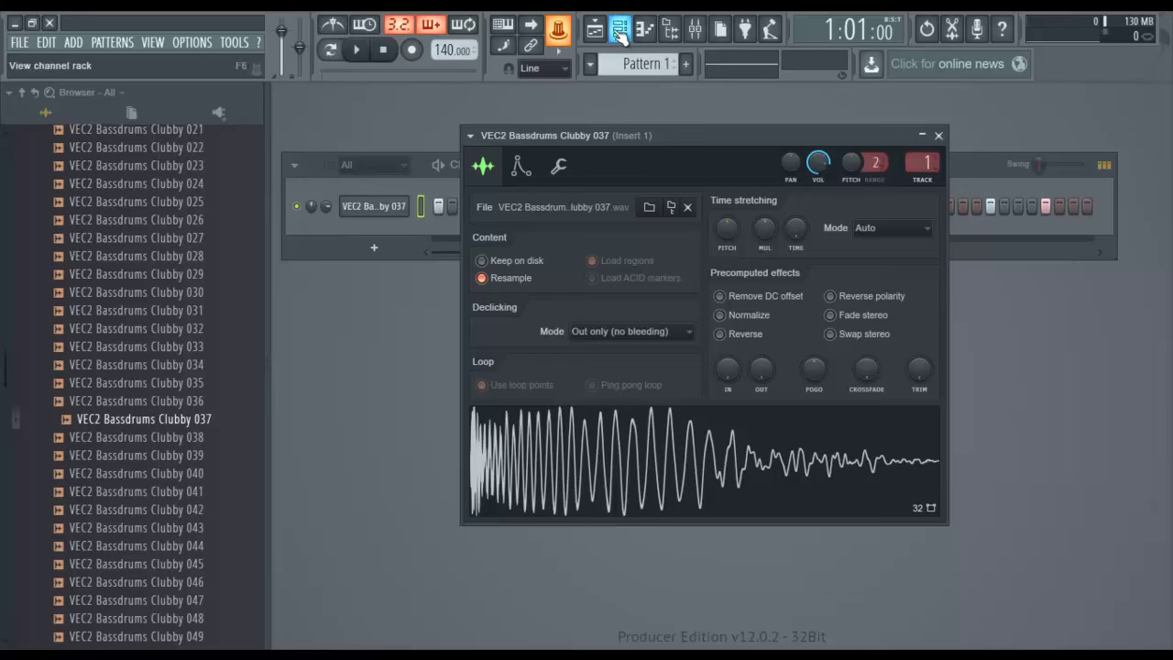
Step: Open the mixer, try the Compact 2 layout and set the layout to Wide
left_click(695, 29)
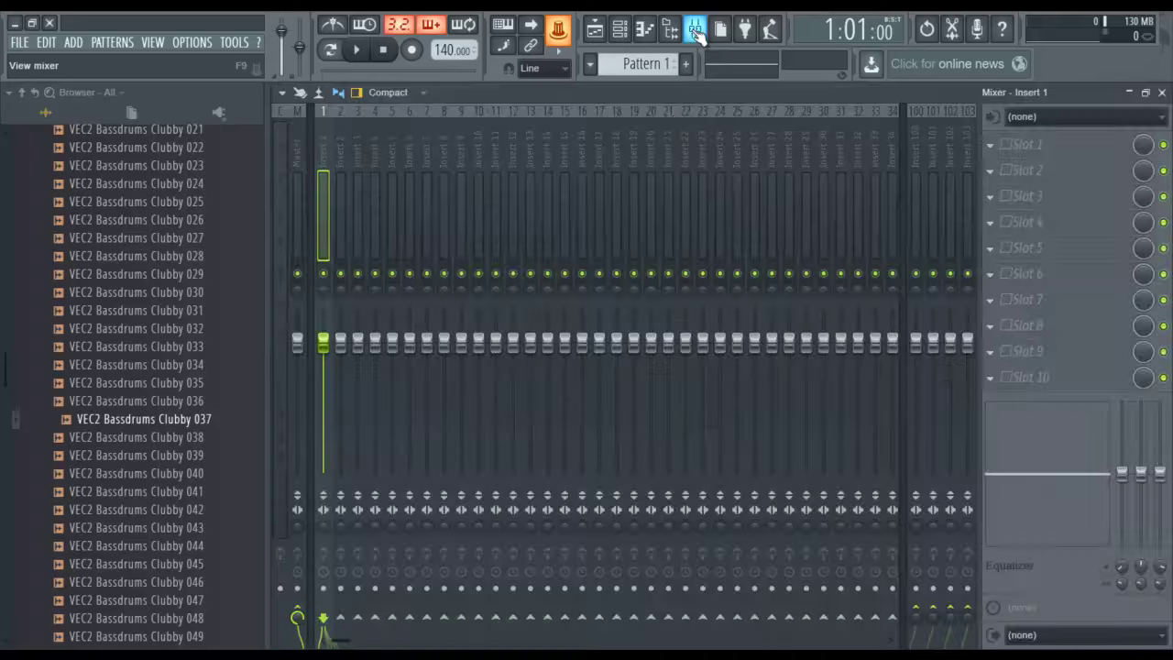
left_click(422, 92)
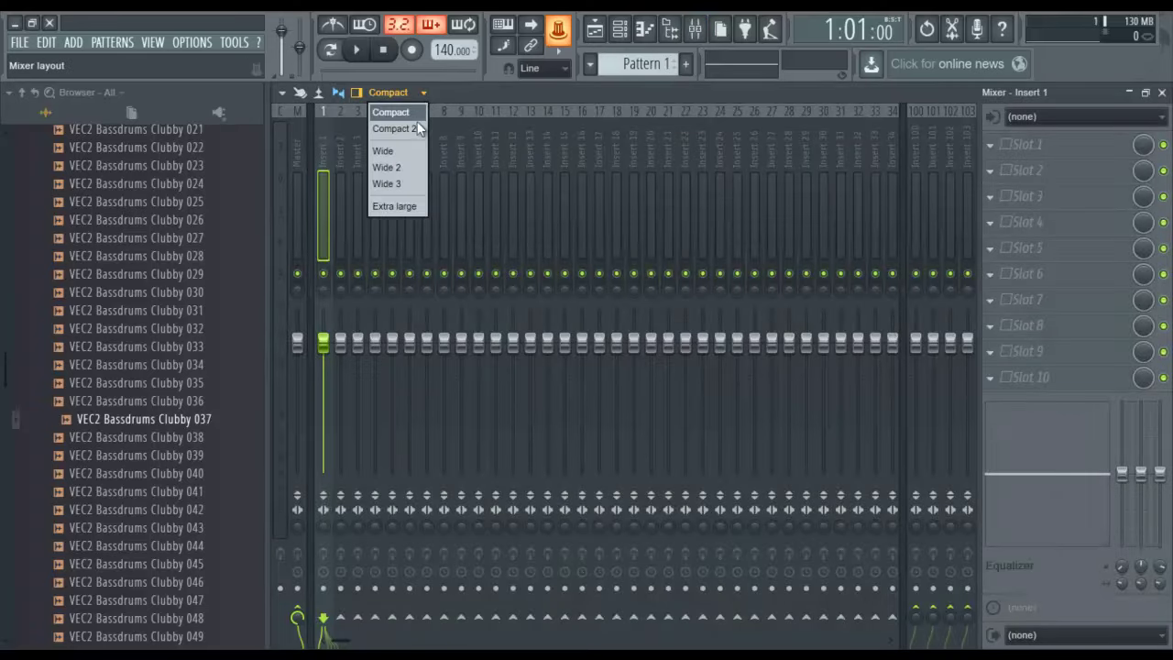
left_click(410, 128)
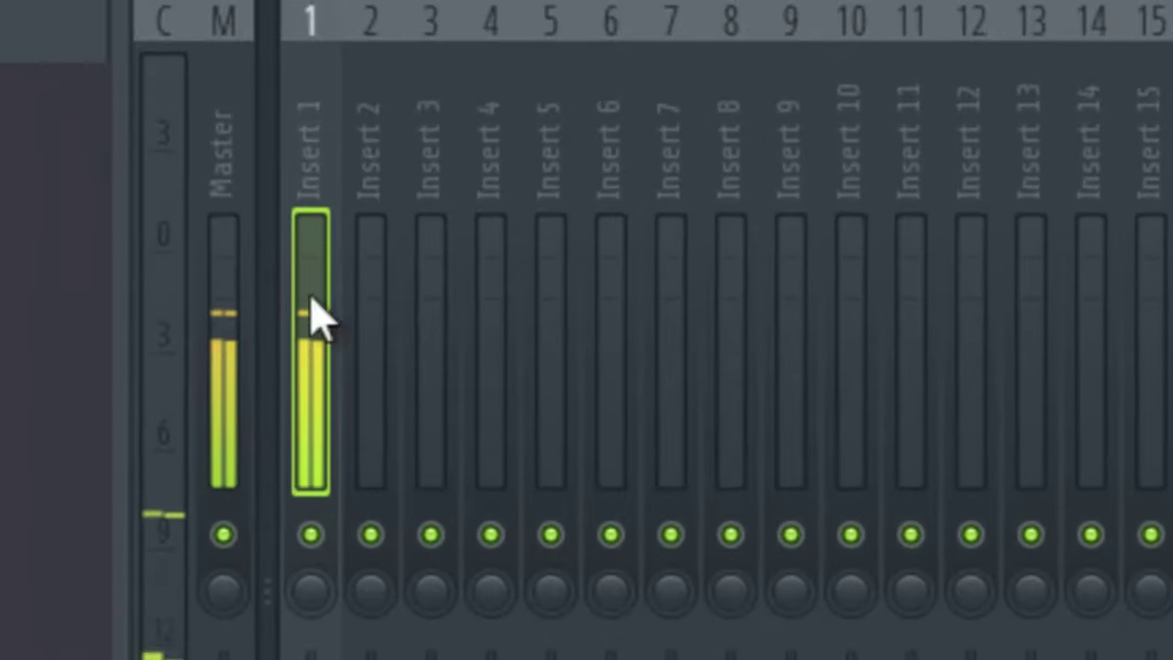
left_click(597, 2)
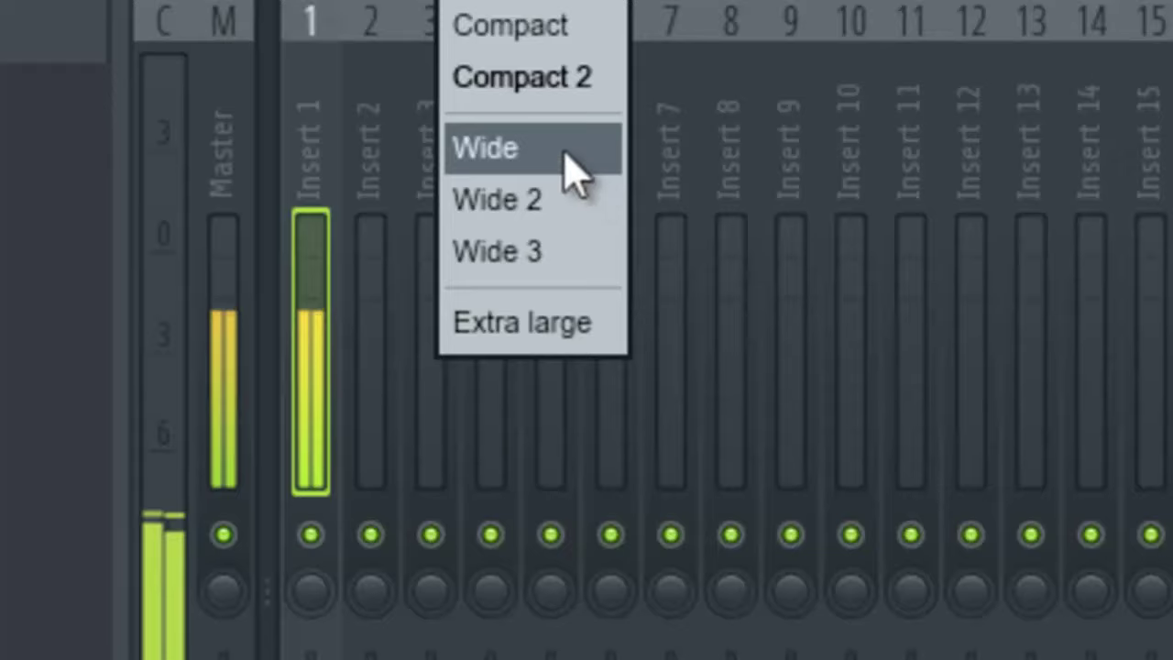
left_click(570, 173)
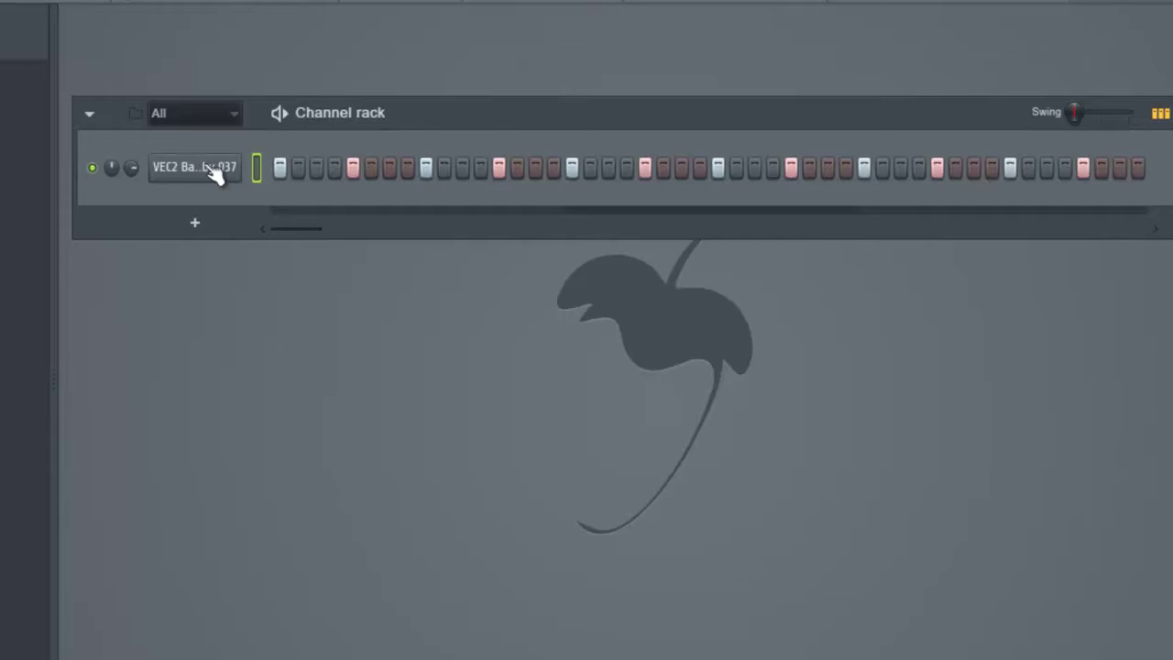
Step: Check the volume options in the VEC2 Bassdrums Clubby 037 channel settings and return to the mixer
left_click(203, 177)
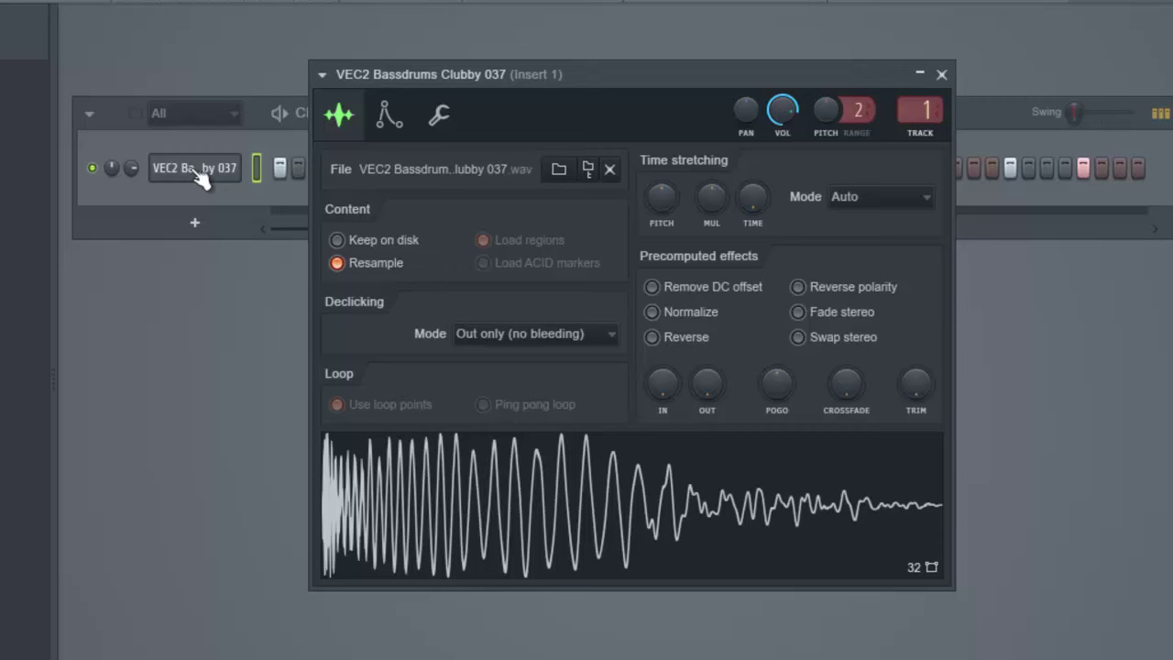
right_click(780, 108)
left_click(804, 127)
key("F9")
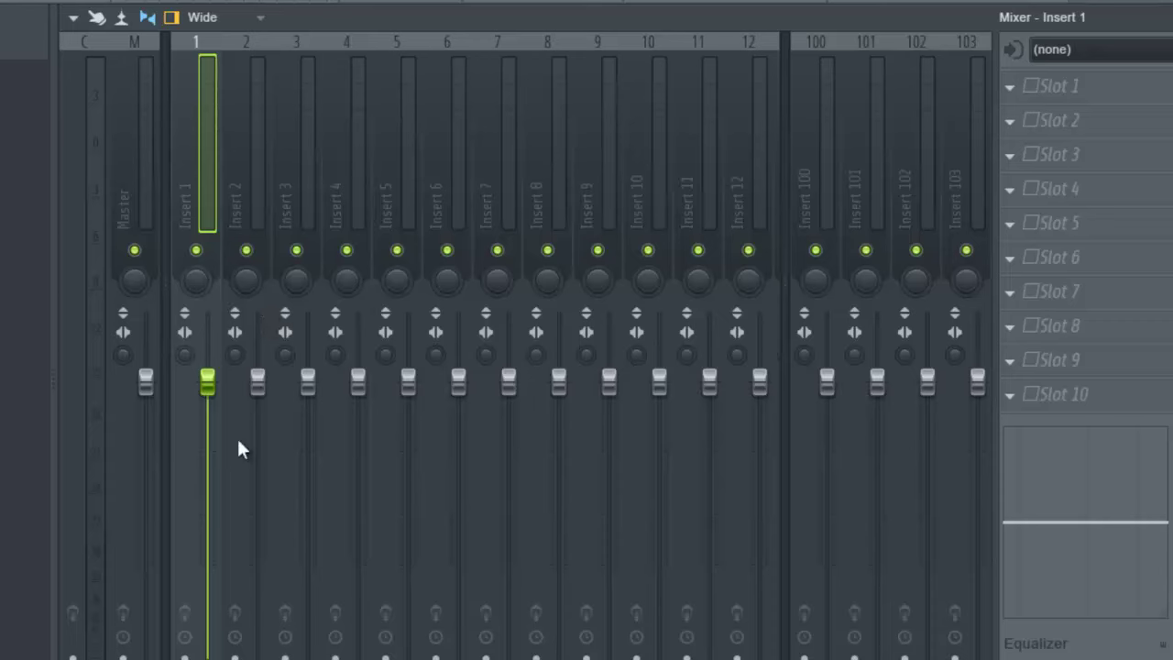
Step: Try the Insert 1 volume fader at different levels and view its automation and value options
left_click_drag(211, 388, 148, 379)
left_click(261, 388)
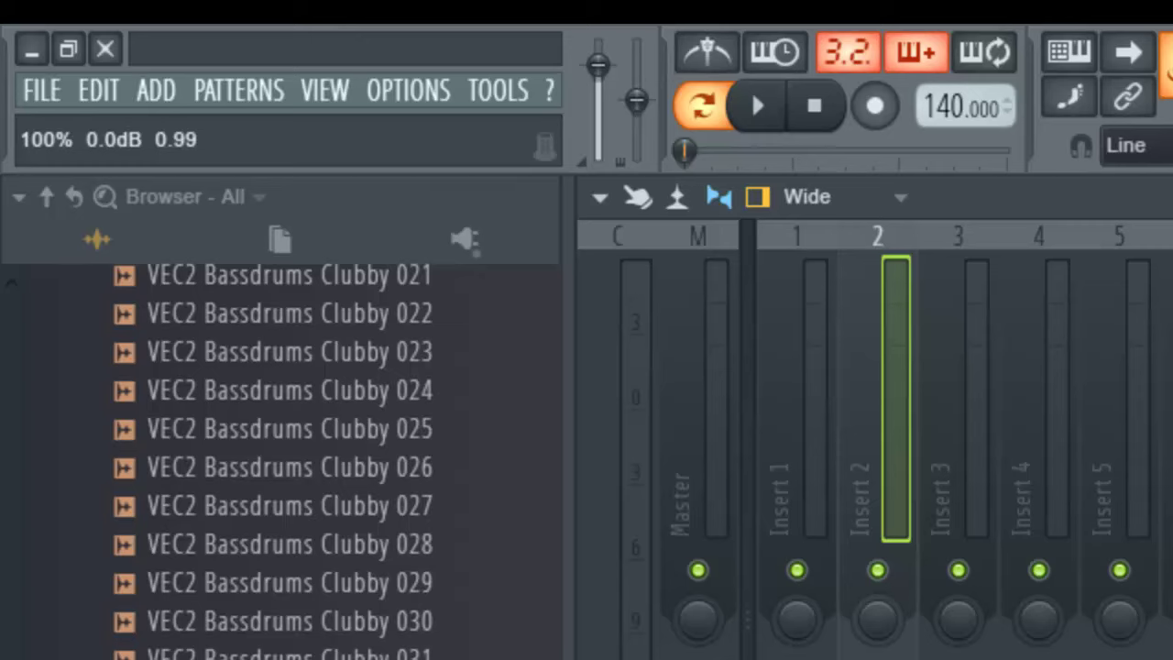
left_click_drag(799, 648, 798, 654)
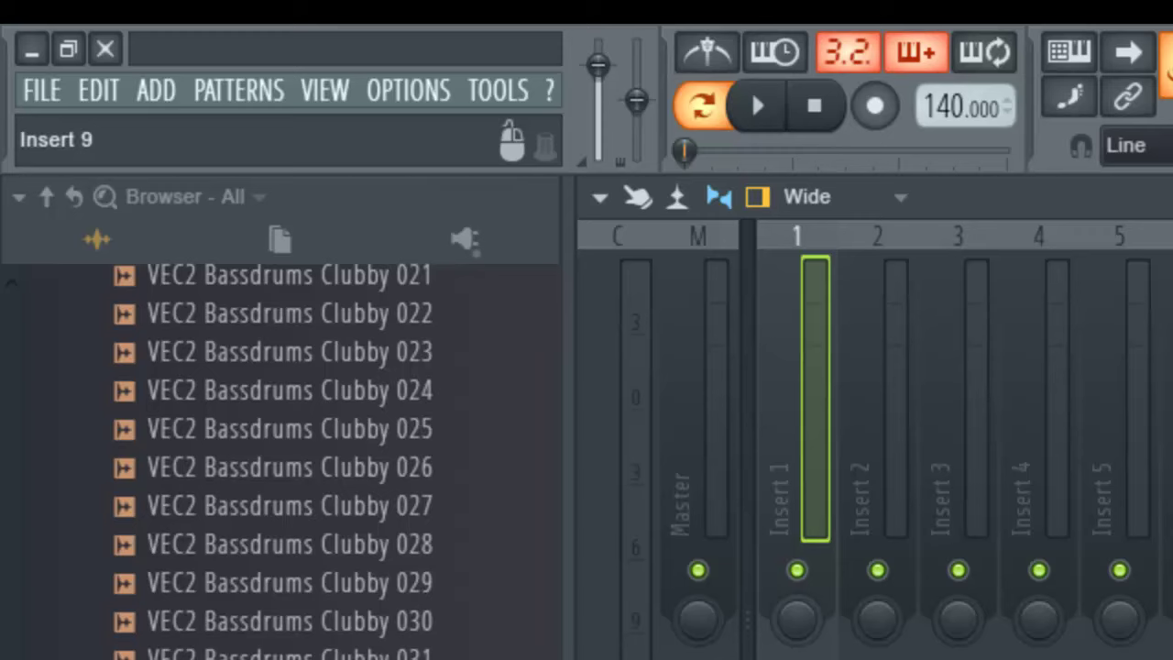
mouse_move(799, 641)
left_mouse_down()
mouse_move(799, 656)
mouse_move(799, 628)
left_mouse_up()
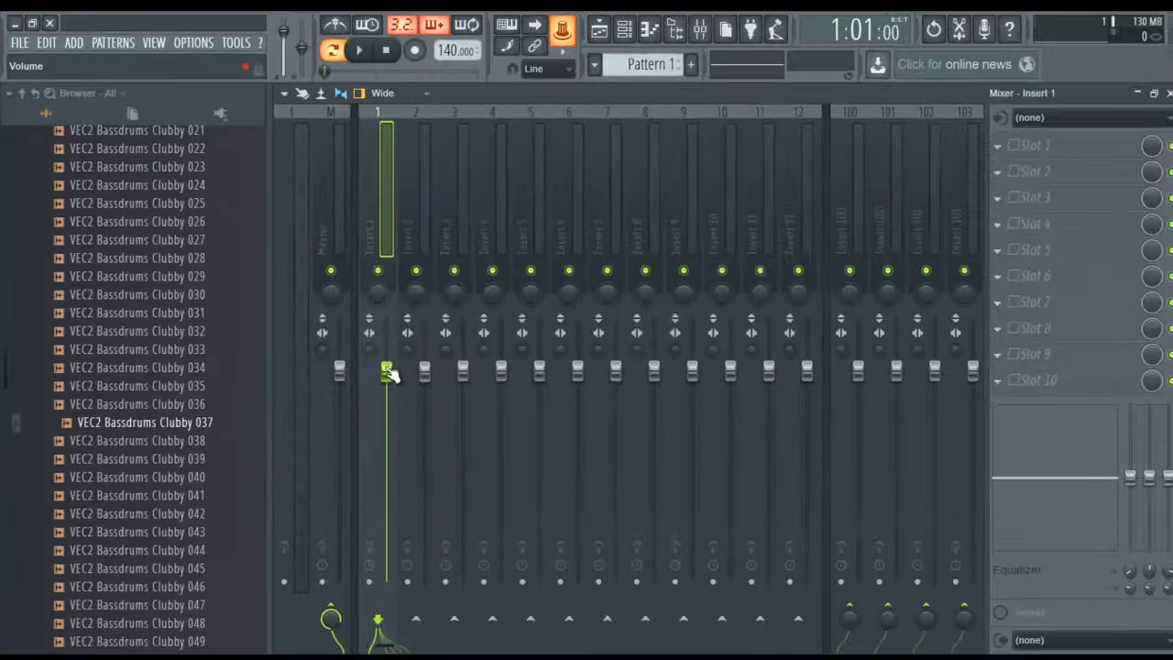
right_click(811, 646)
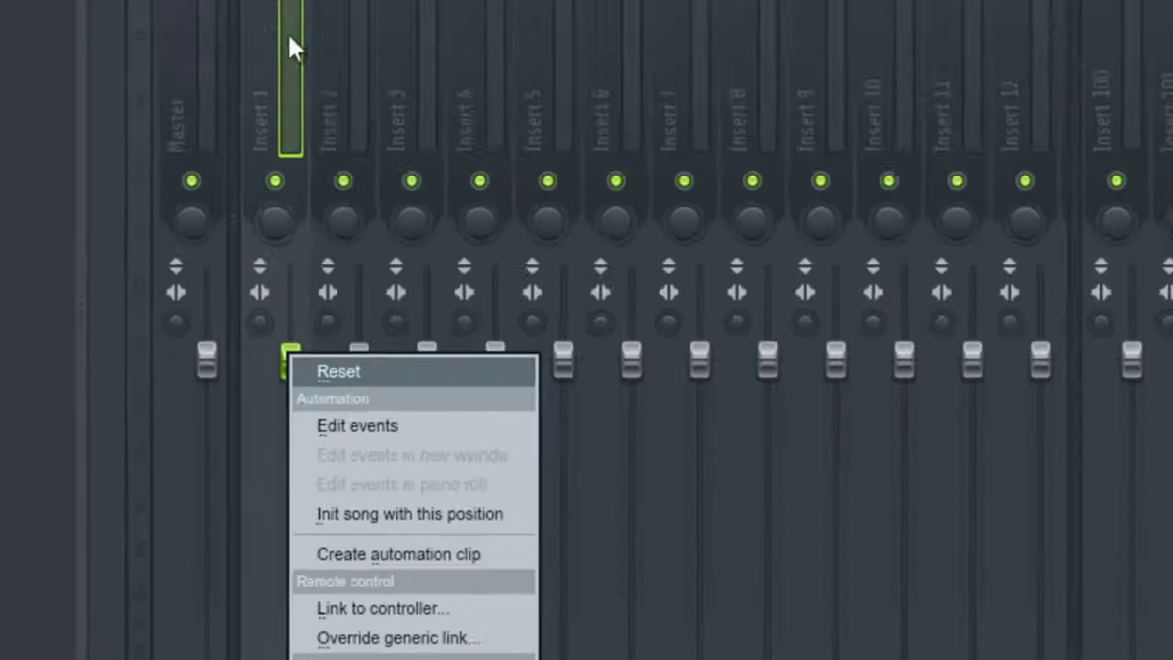
Step: Name the Insert 1 mixer track after its routed channel, VEC2 Bassdrums Clubby 037, through its channel routing options
right_click(290, 42)
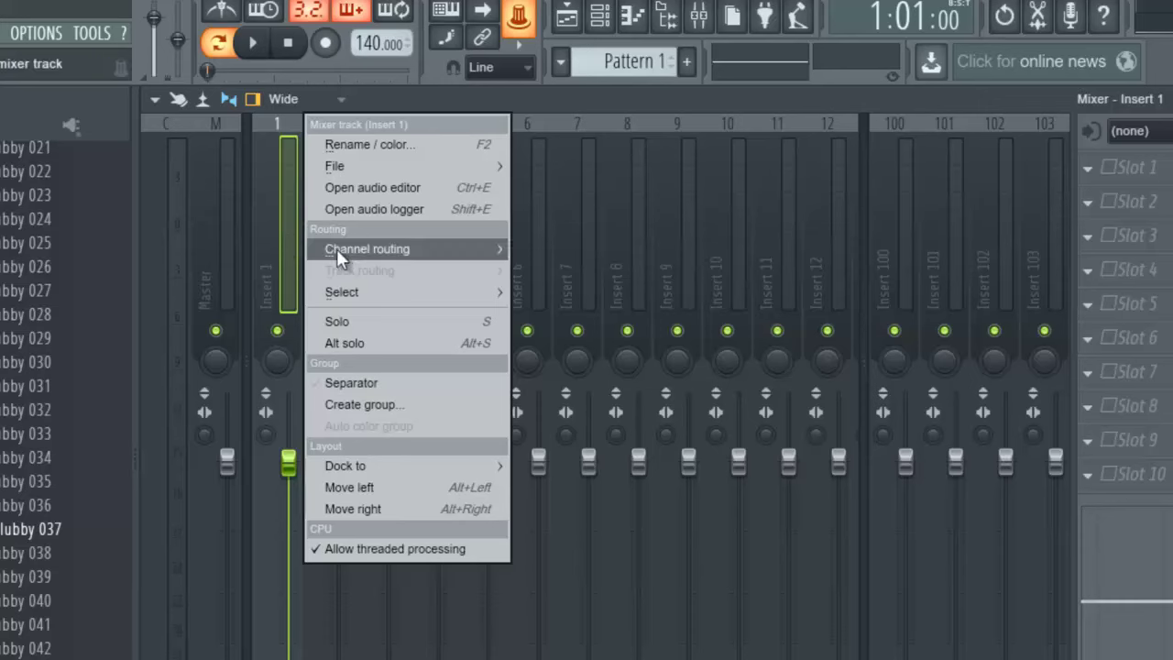
mouse_move(359, 74)
left_click(585, 249)
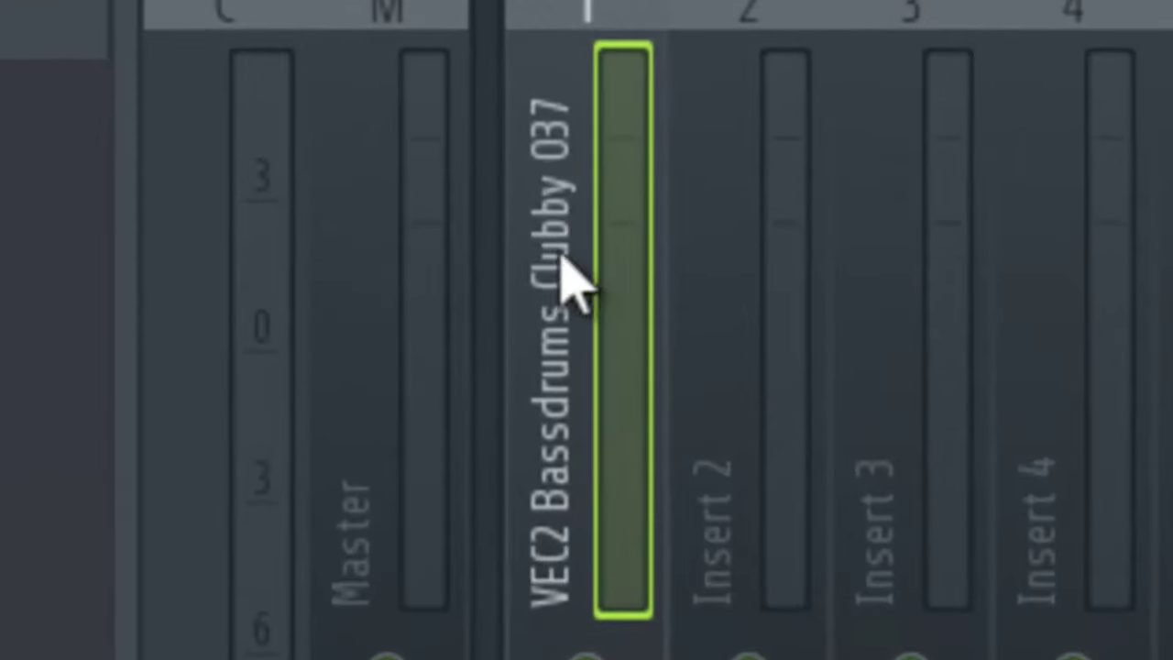
Step: Shorten the name of mixer track 1 to "Bassdrums Clubby"
right_click(571, 275)
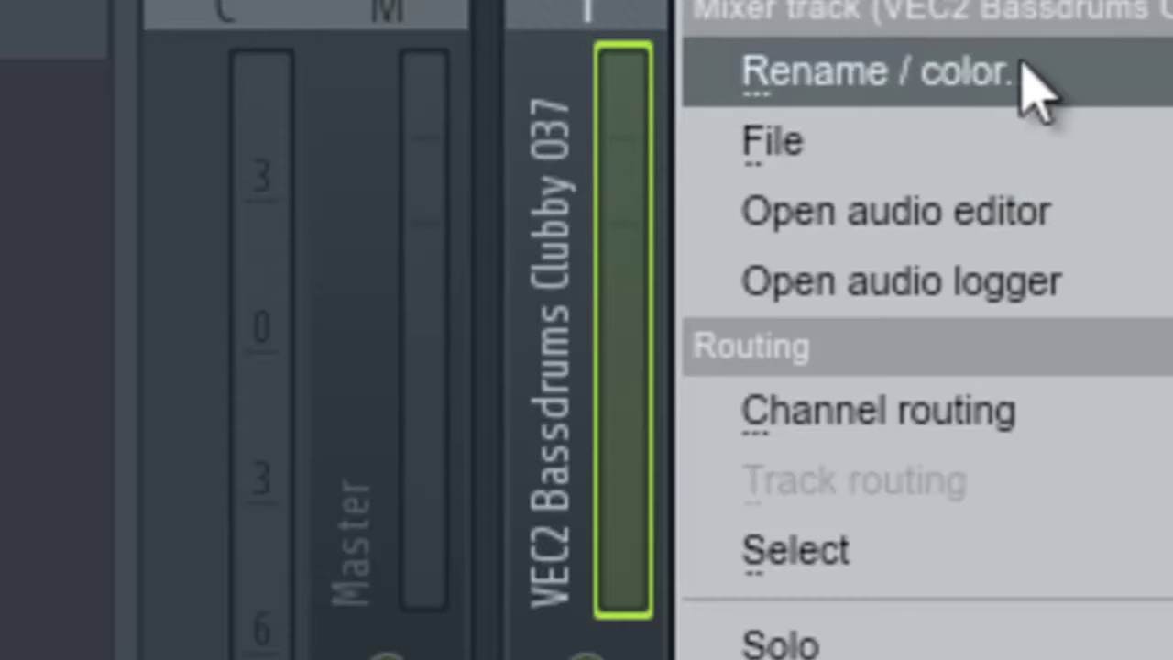
left_click(1024, 73)
left_click_drag(525, 4, 123, 2)
key("BackSpace")
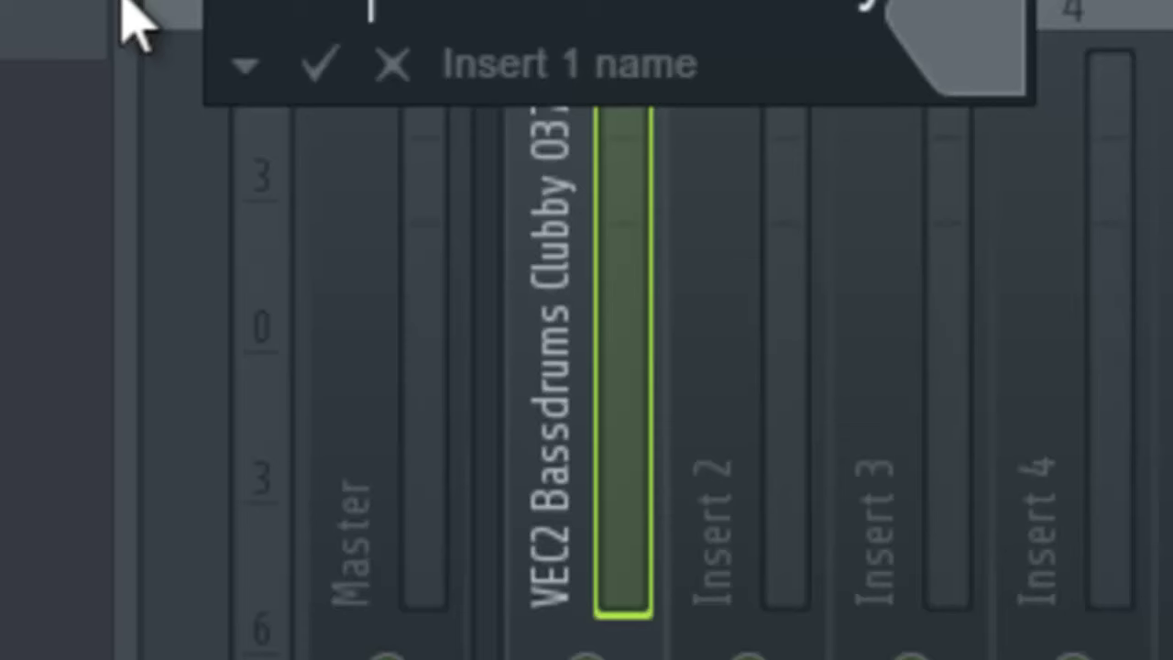
key("Right")
key("Right")
key("Right")
key("Right")
key("Right")
key("Right")
key("Right")
key("Right")
key("Right")
key("Right")
key("Right")
key("Right")
key("Right")
key("Right")
key("BackSpace")
key("BackSpace")
key("BackSpace")
key("BackSpace")
key("Return")
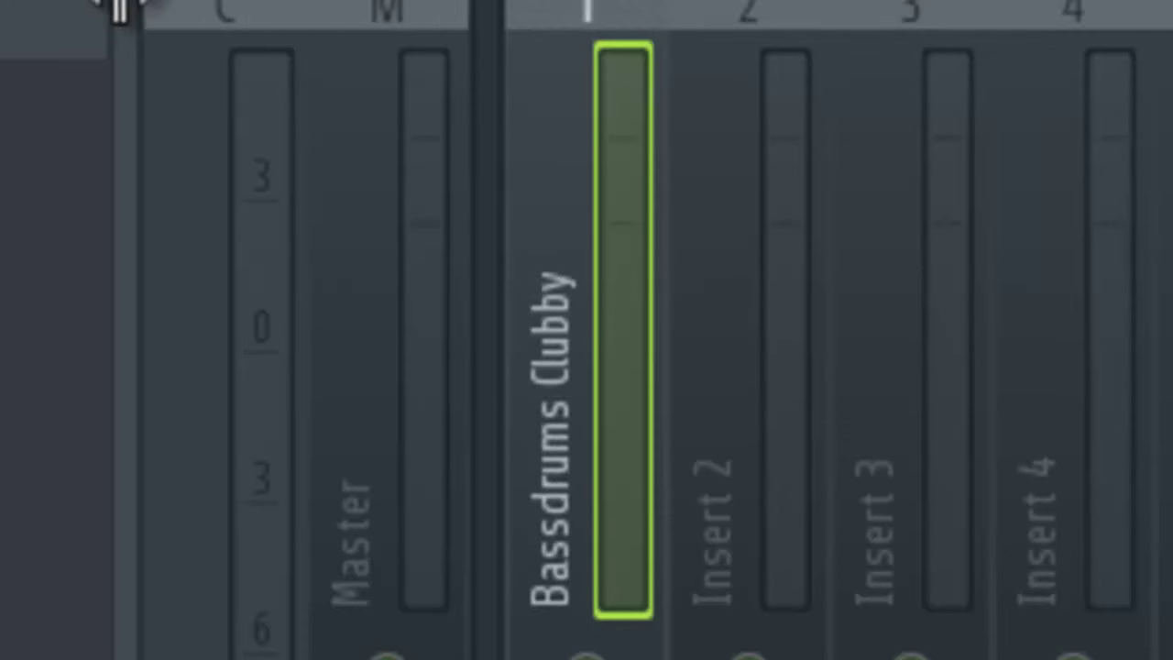
Step: Switch the mixer to a wider layout and try raising and lowering the Bassdrums Clubby volume fader
left_click(731, 1)
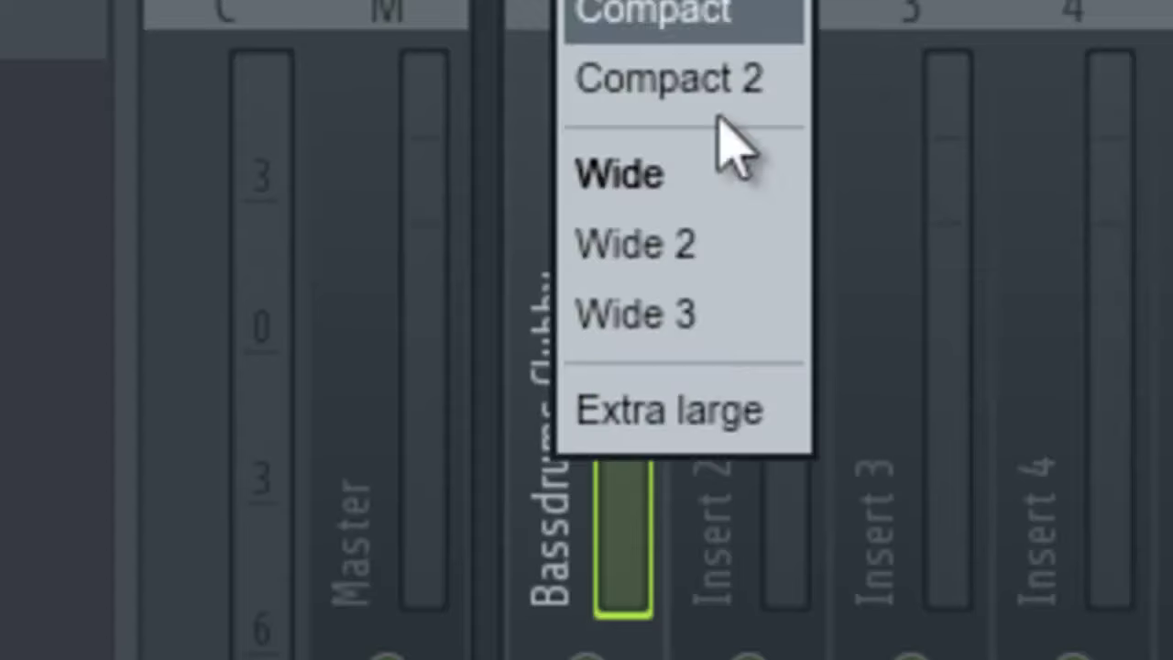
left_click(683, 348)
left_click_drag(808, 582, 808, 536)
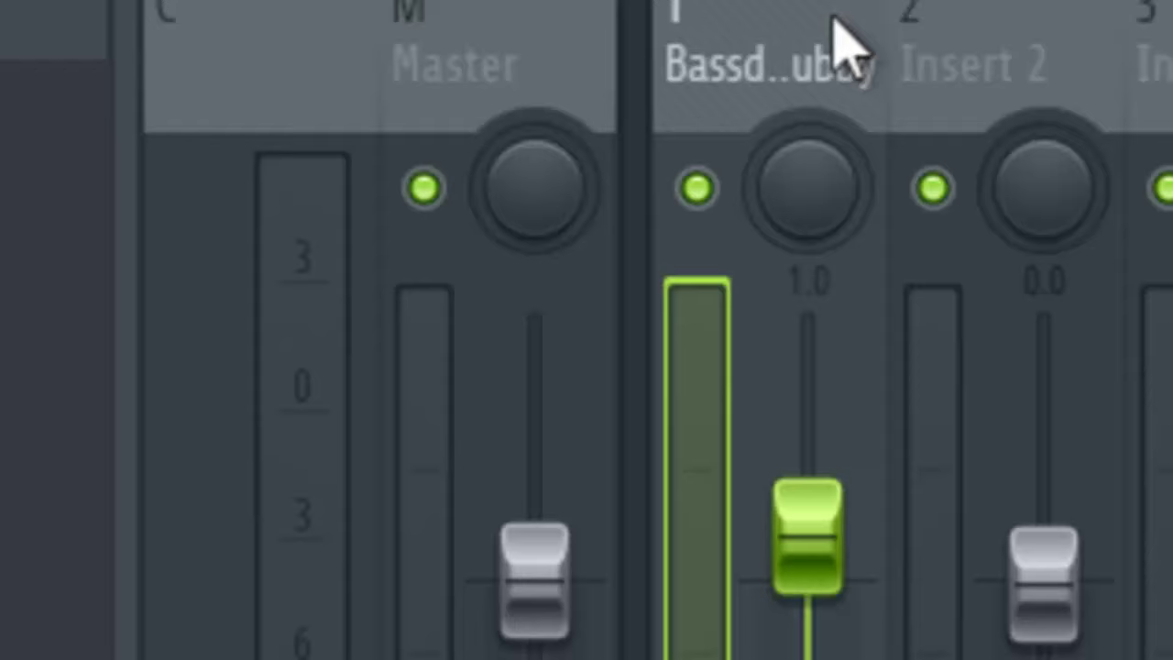
left_click_drag(837, 532, 823, 615)
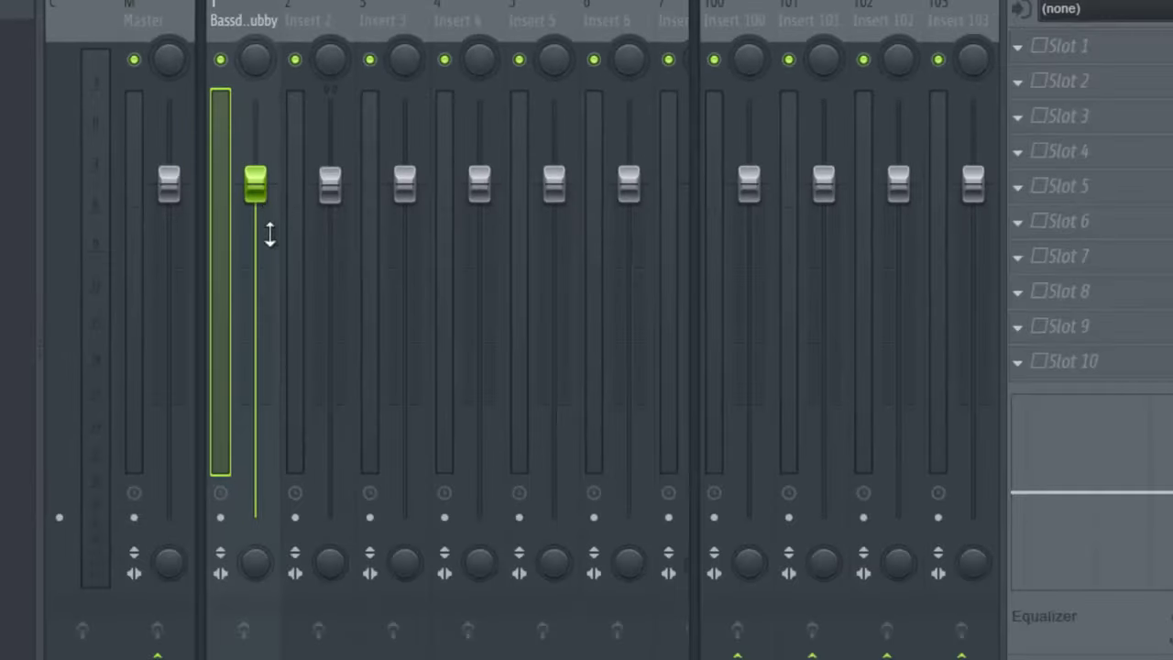
Step: Create an automation clip for the Bassdrums Clubby mixer volume and move it to Track 2 at bar 1
right_click(260, 190)
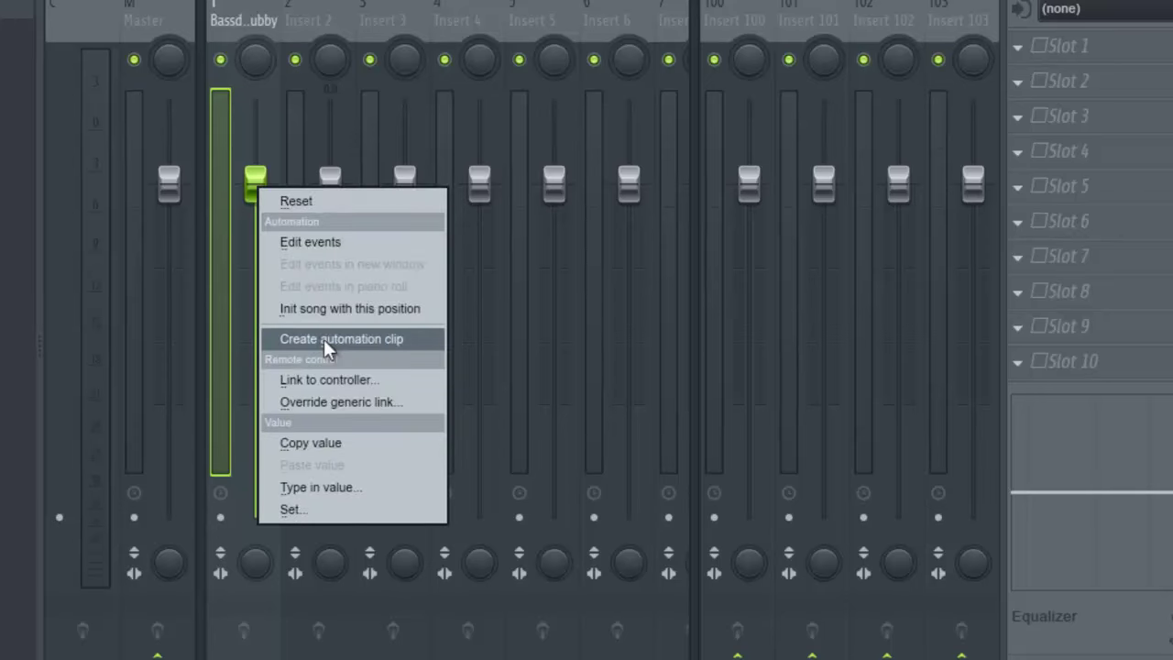
left_click(325, 339)
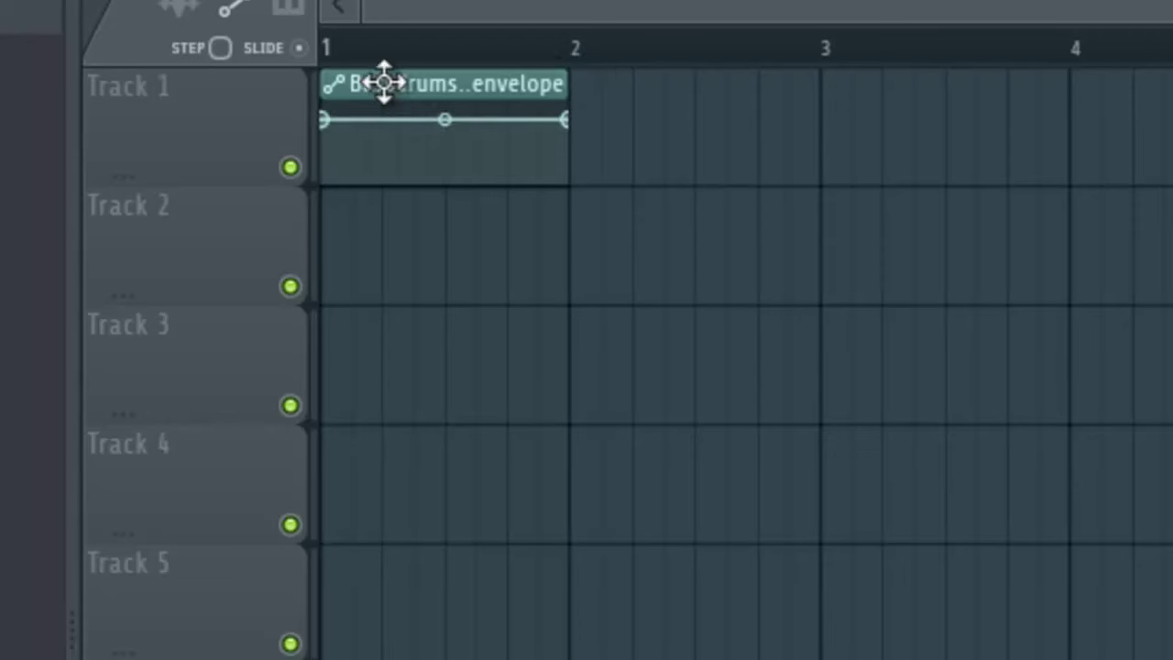
left_click_drag(382, 213, 447, 205)
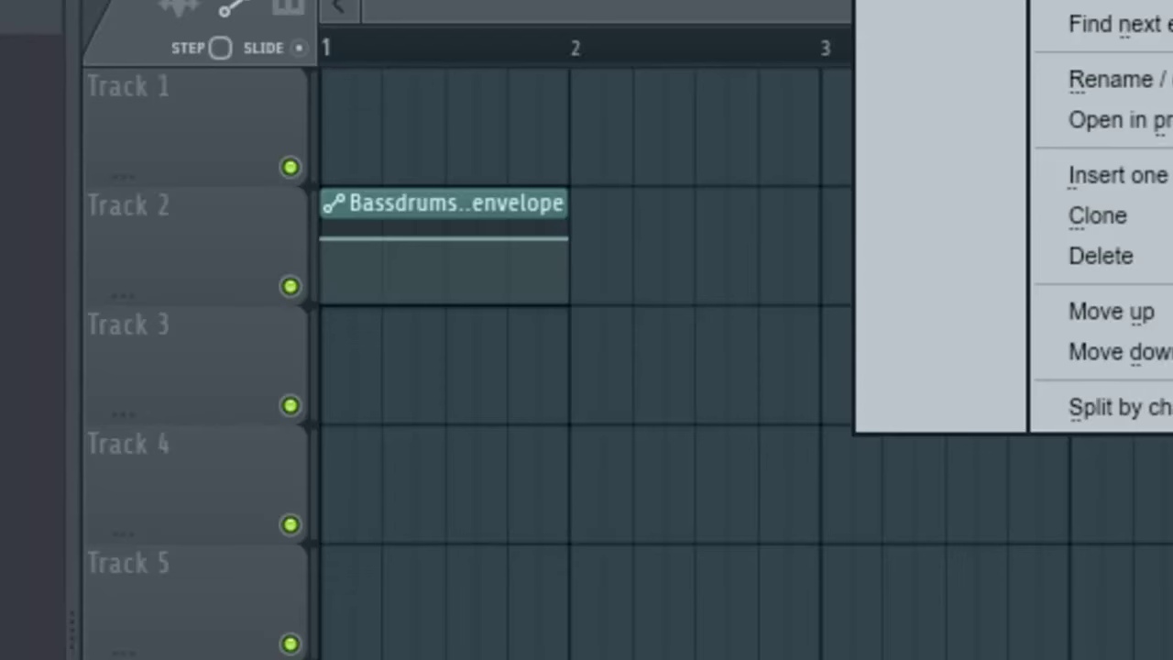
Step: Place a Pattern 1 clip on Track 1 of the Playlist, starting at bar 1
left_click(925, 2)
left_click(786, 101)
left_click_drag(953, 131, 345, 157)
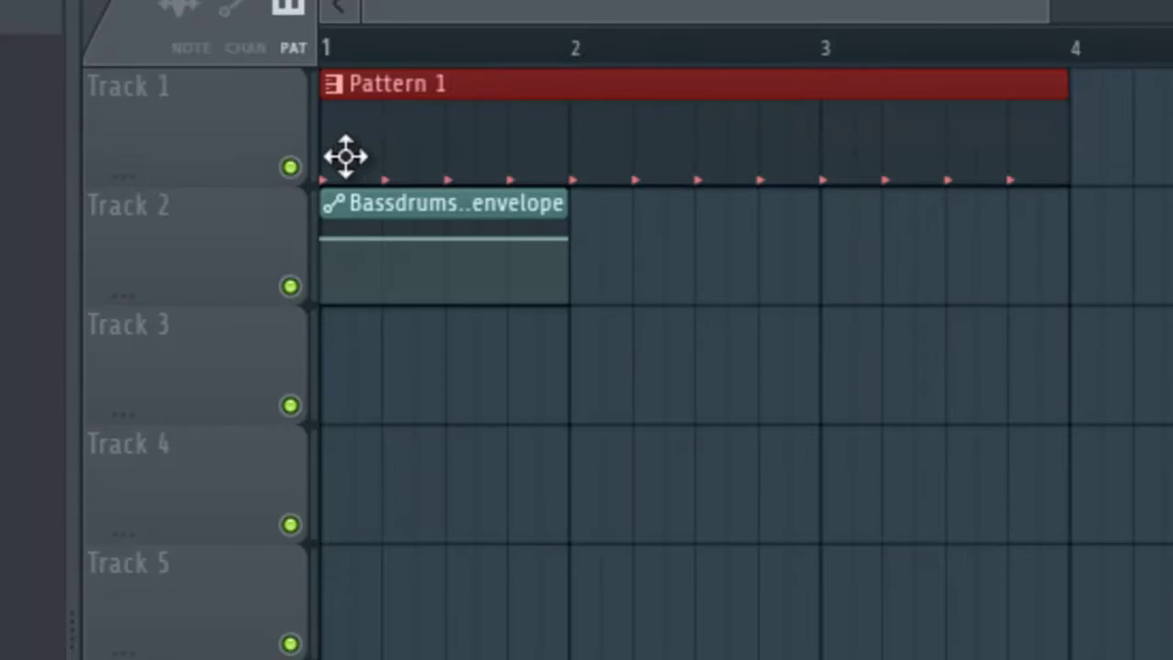
Step: Extend the Bassdrums Clubby volume automation clip on Track 2 to bar 4, matching the Pattern 1 clip
left_click_drag(566, 205, 1063, 214)
scroll(1079, 42, "up", 3)
left_click_drag(623, 7, 206, 4)
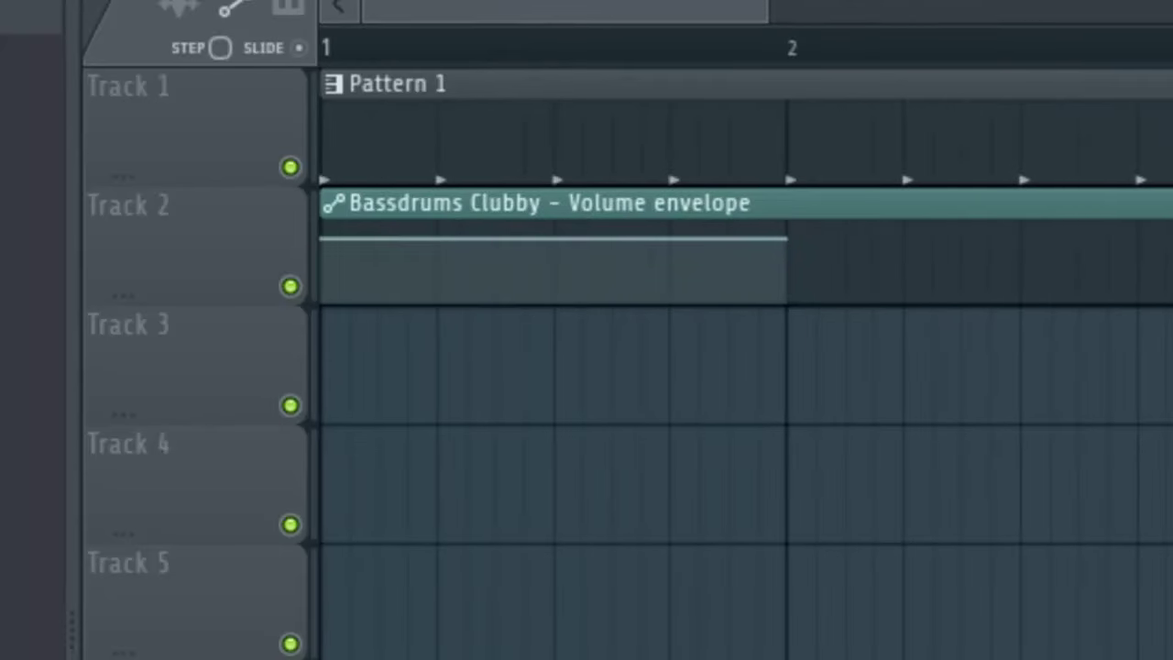
Step: Shape the Bassdrums Clubby volume envelope on Track 2 into a ramp rising from zero at bar 1 to bar 4
left_click(212, 1)
left_click(214, 60)
left_click_drag(785, 239, 786, 241)
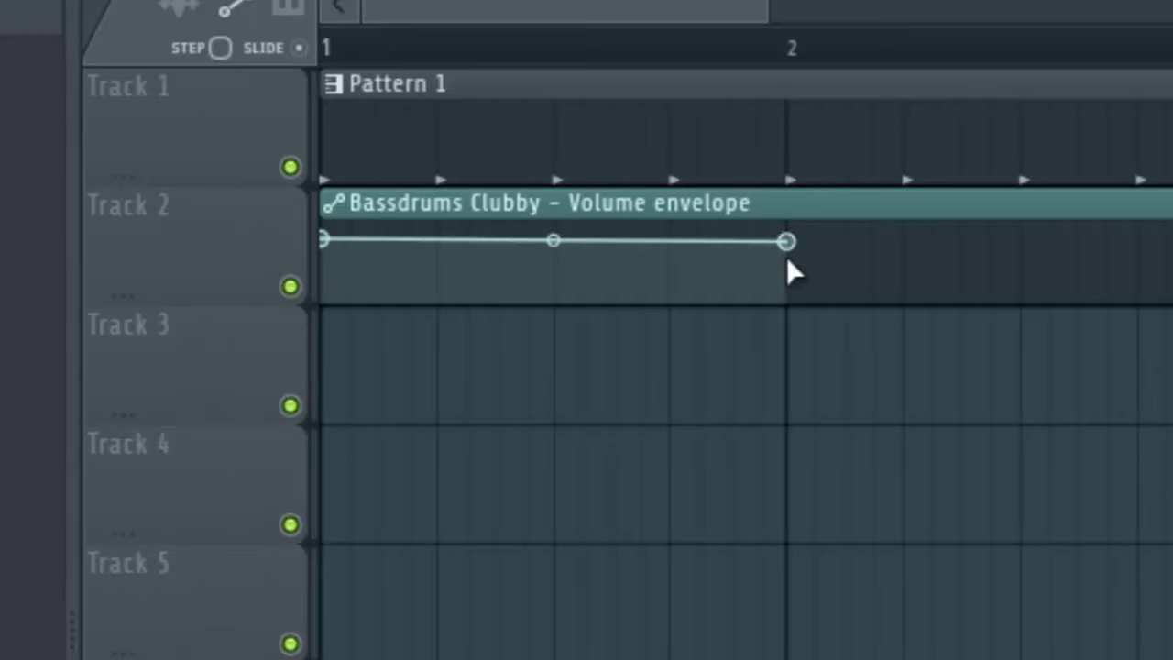
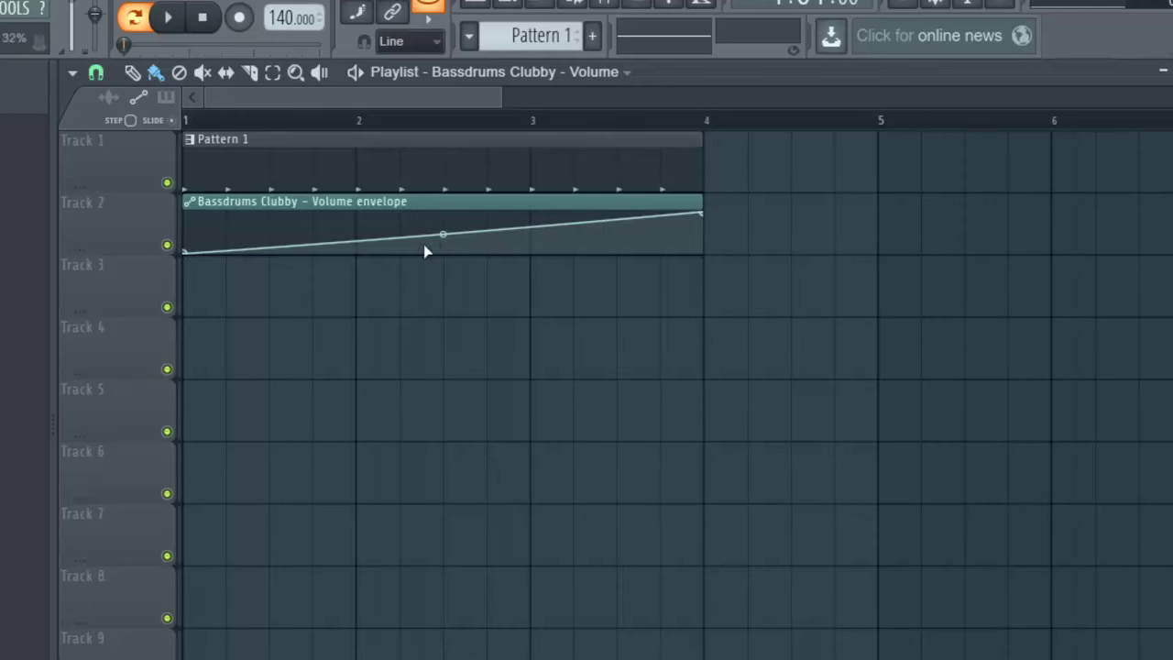
Step: Switch playback to song mode, then play the arrangement and watch the Bassdrums Clubby fader in the mixer follow the automation
left_click(170, 23)
left_click(134, 22)
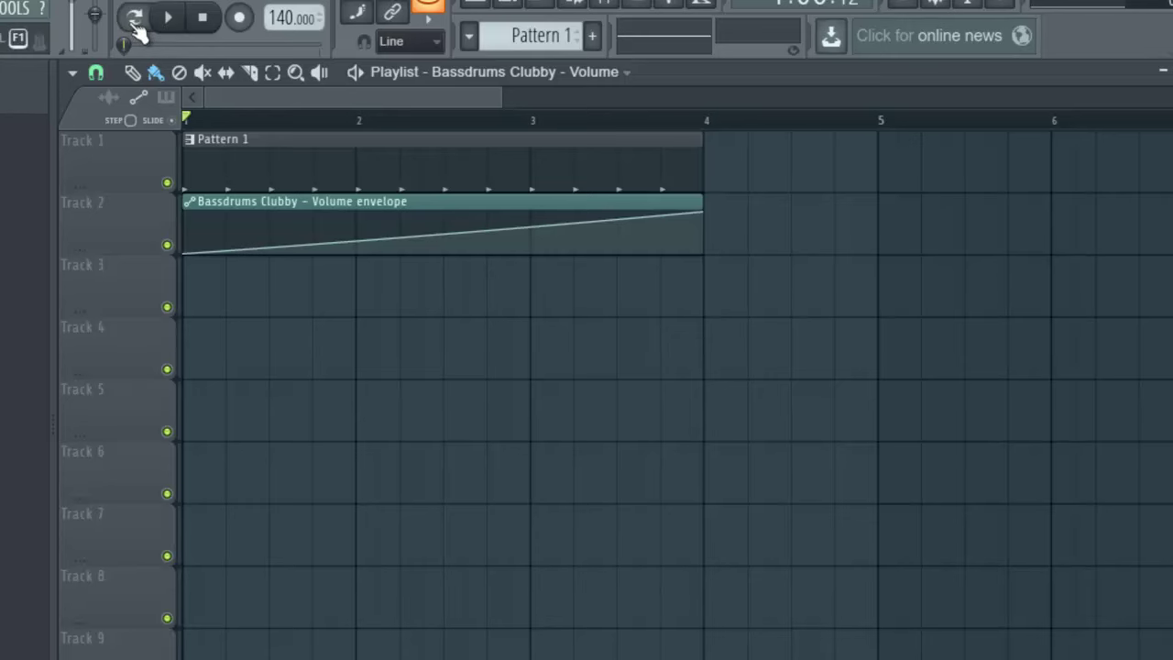
left_click(169, 23)
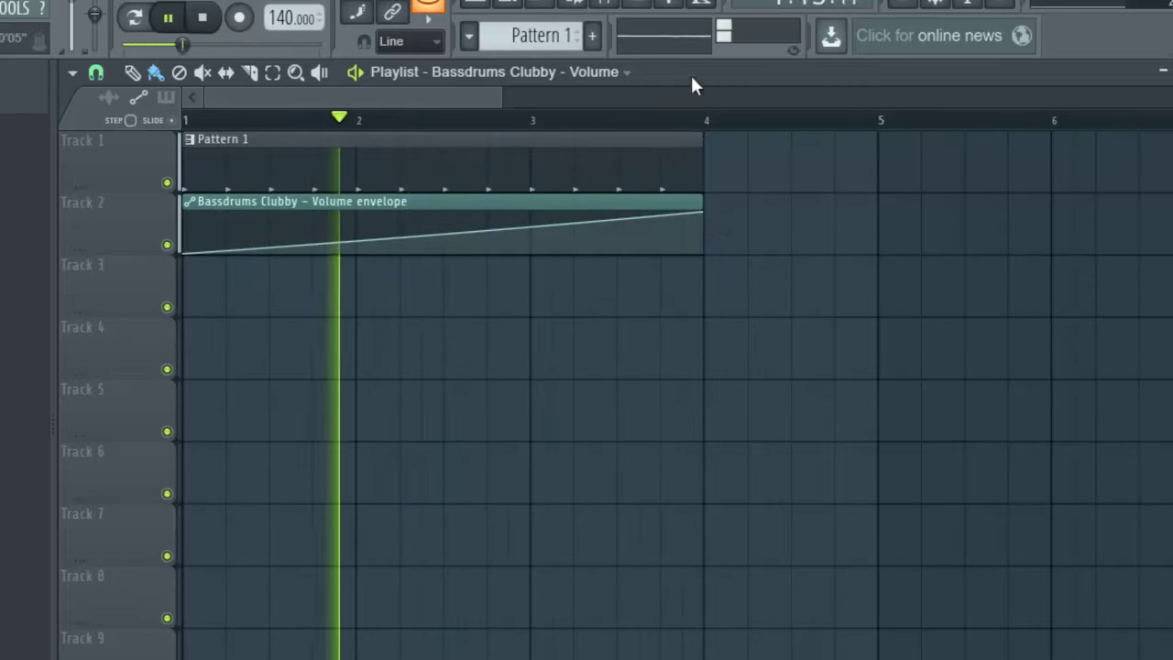
left_click(602, 4)
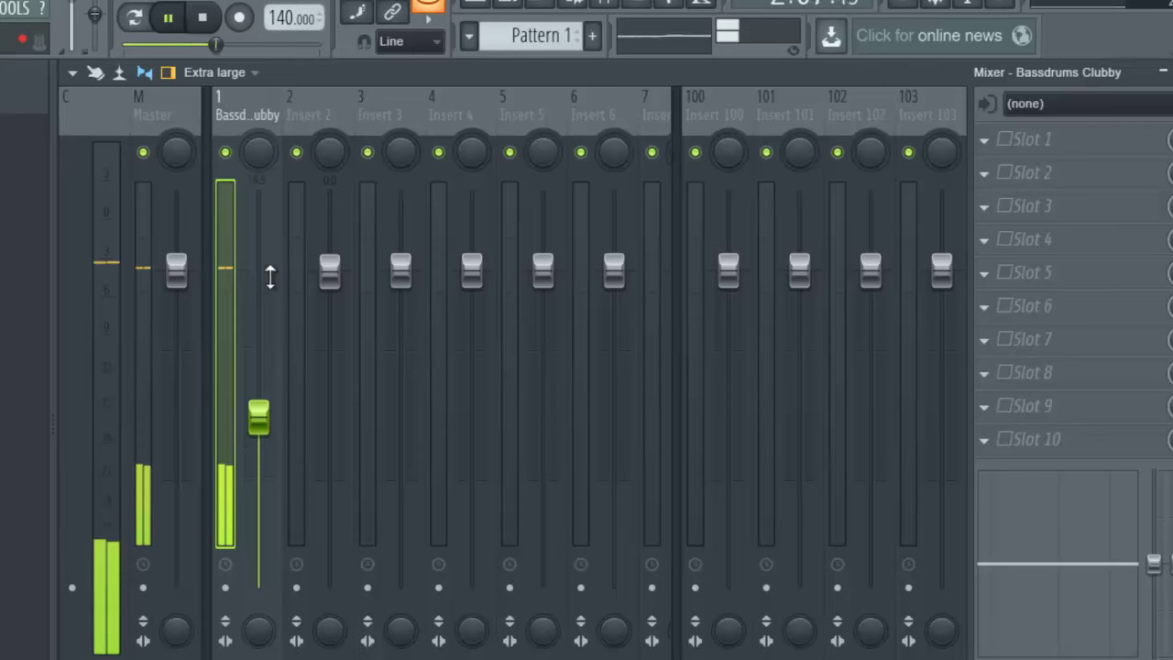
key("space")
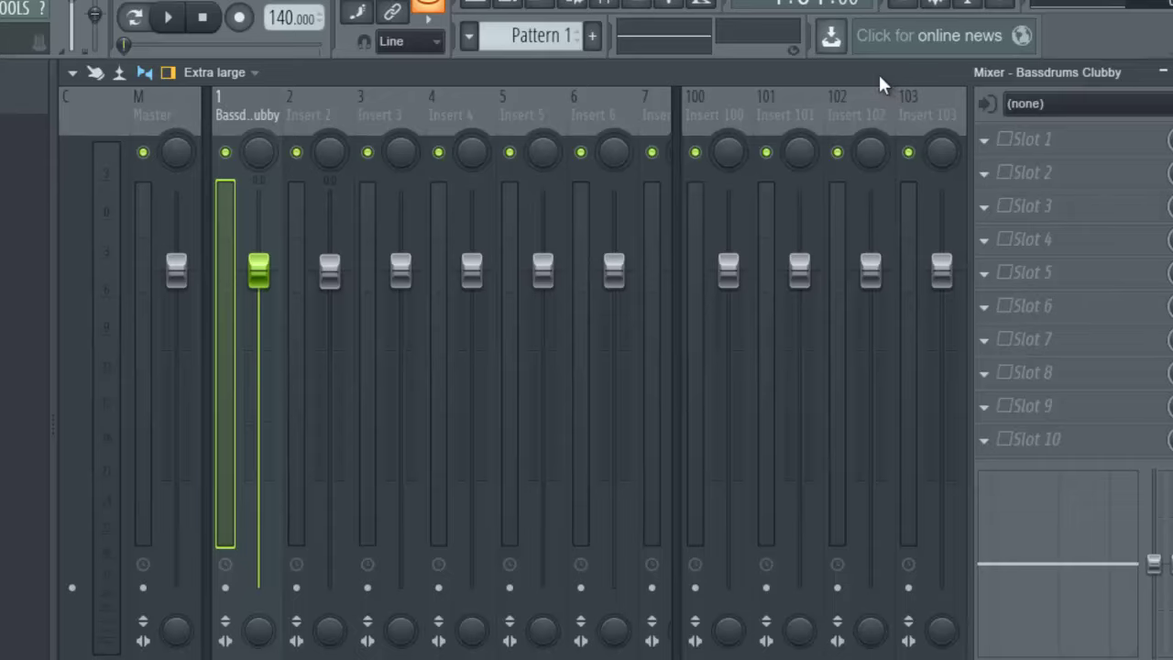
Step: Restore the mixer and Playlist windows to their smaller sizes so the fader and the envelope can be seen together
left_click(1171, 72)
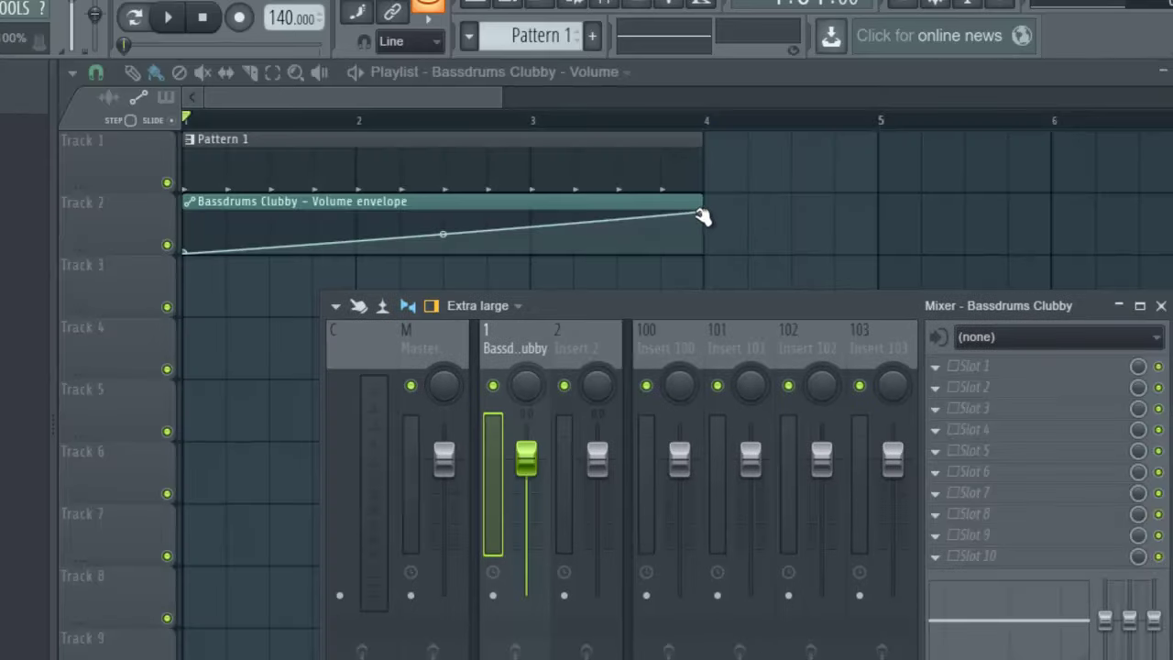
key("F9")
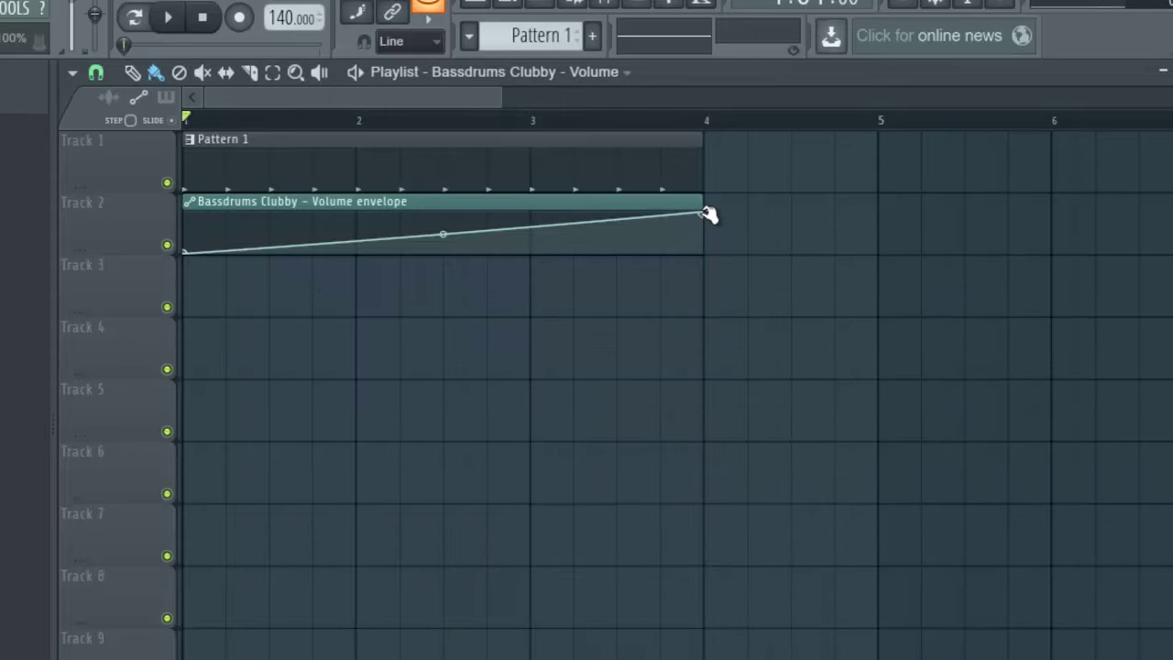
double_click(897, 71)
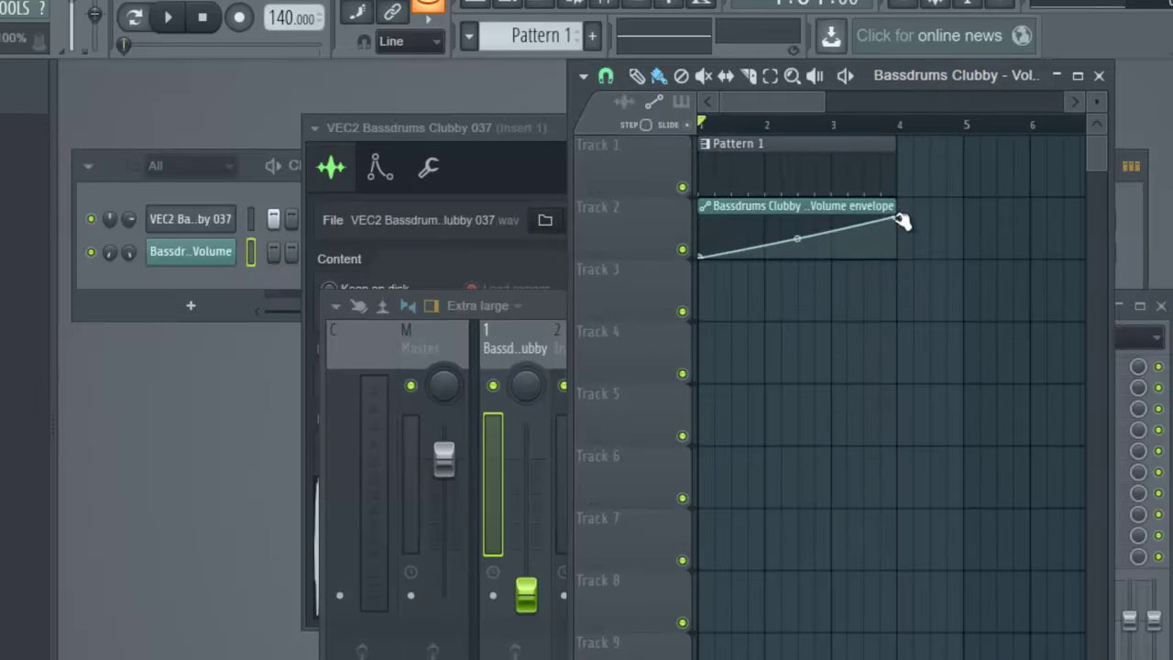
Step: Reposition the end point of the Bassdrums Clubby volume envelope, keeping it at bar 4
left_click_drag(897, 215, 885, 211)
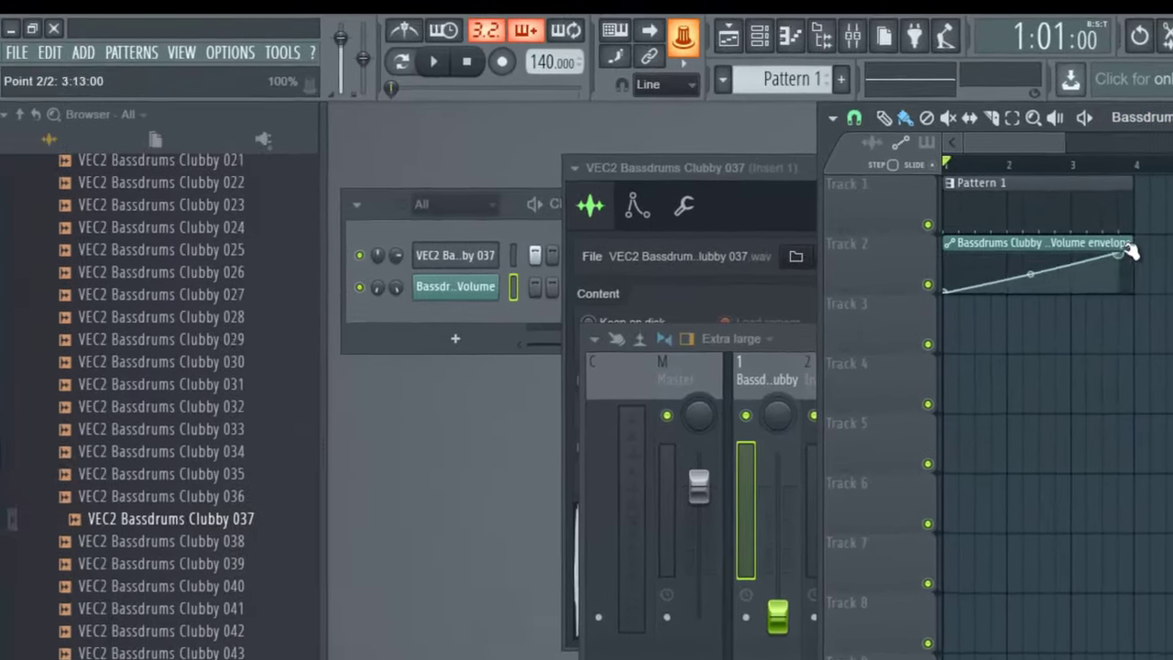
left_click_drag(1128, 246, 1134, 275)
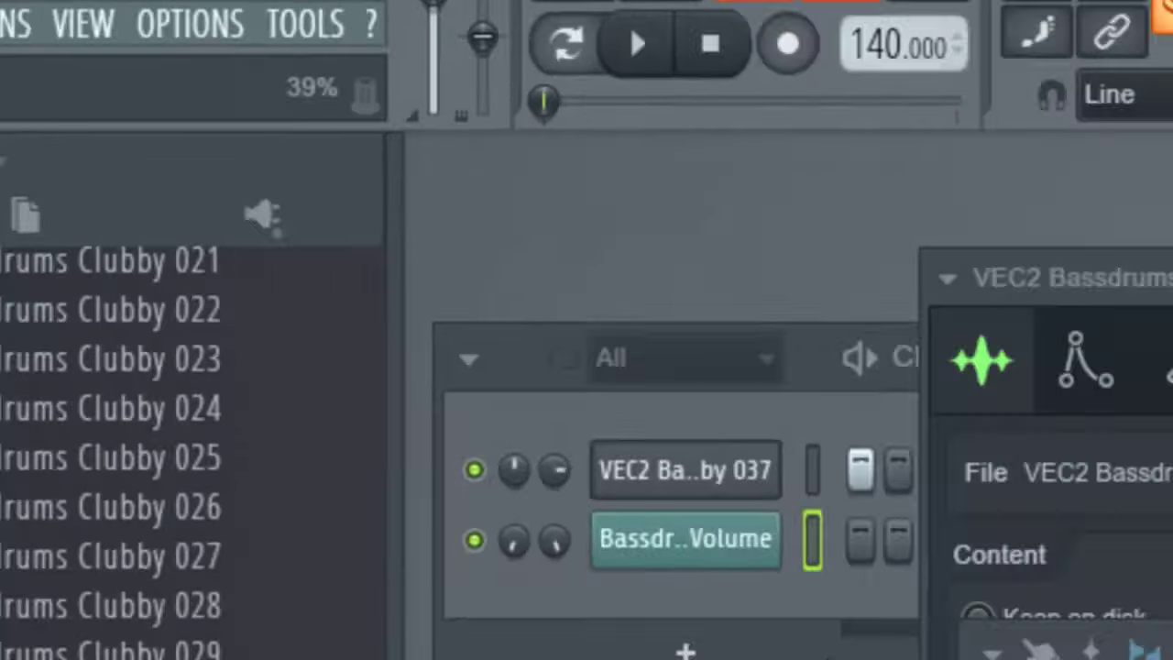
mouse_move(852, 178)
left_mouse_down()
mouse_move(859, 146)
mouse_move(864, 220)
mouse_move(859, 165)
left_mouse_up()
Step: Play the song and check how the volume rises toward the end of the clips at bar 4
key("space")
key("space")
key("space")
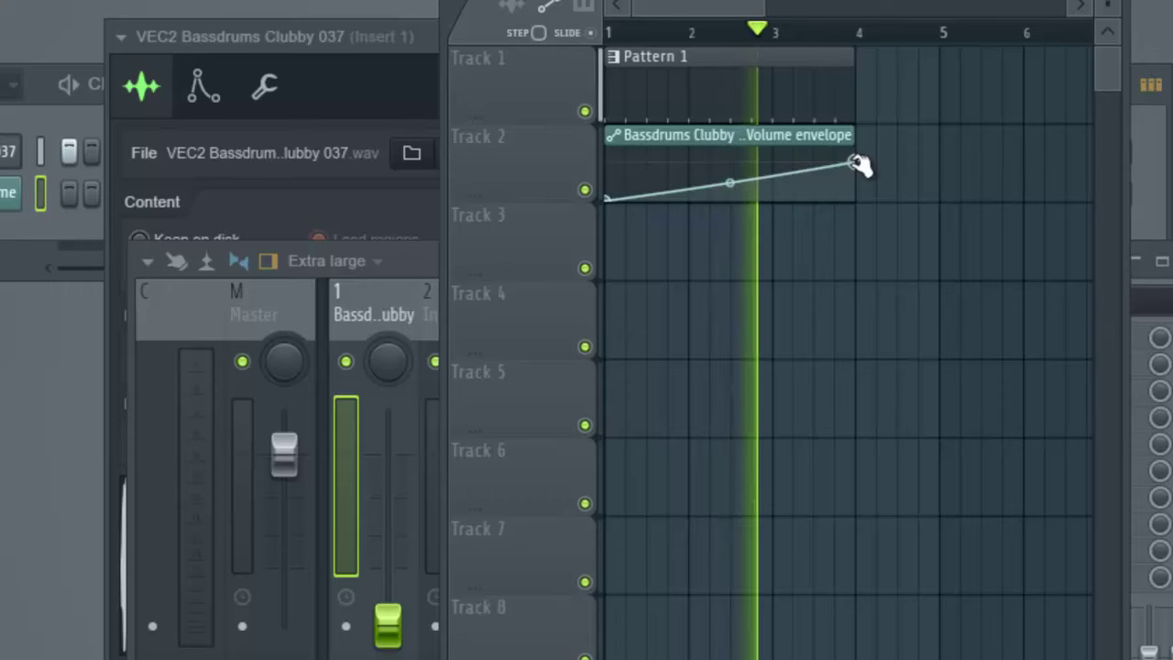
key("space")
scroll(869, 39, "up", 5)
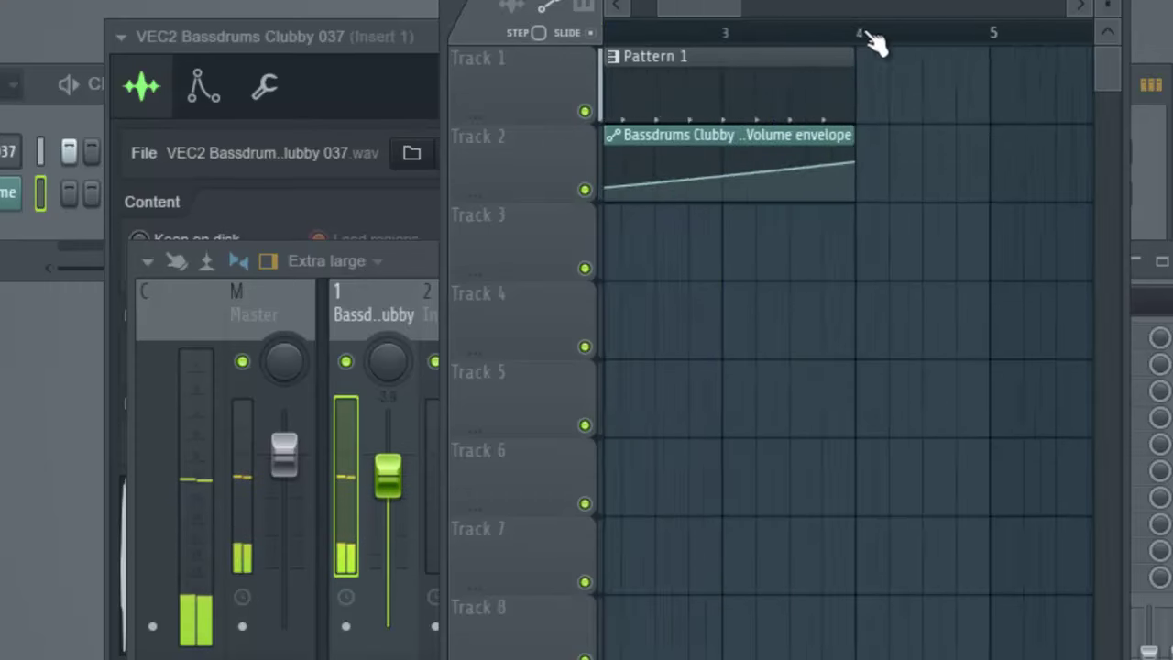
key("space")
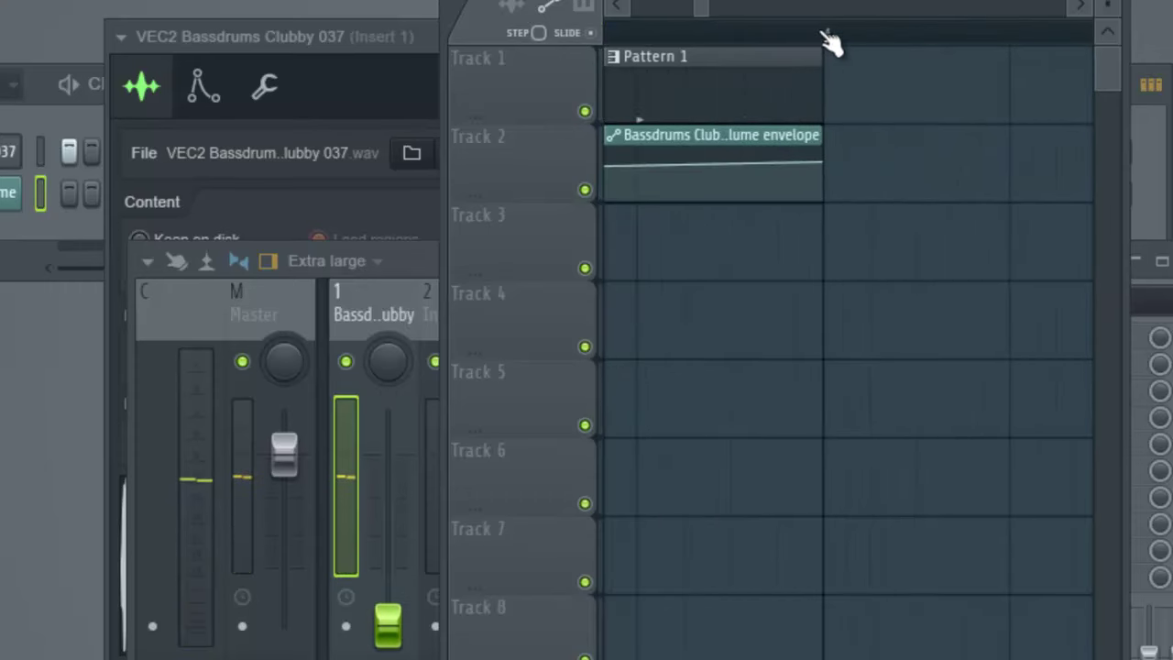
Step: Place the playhead shortly before bar 4 and move the mixer so the Bassdrums Clubby fader shows beside the Playlist
left_click(776, 43)
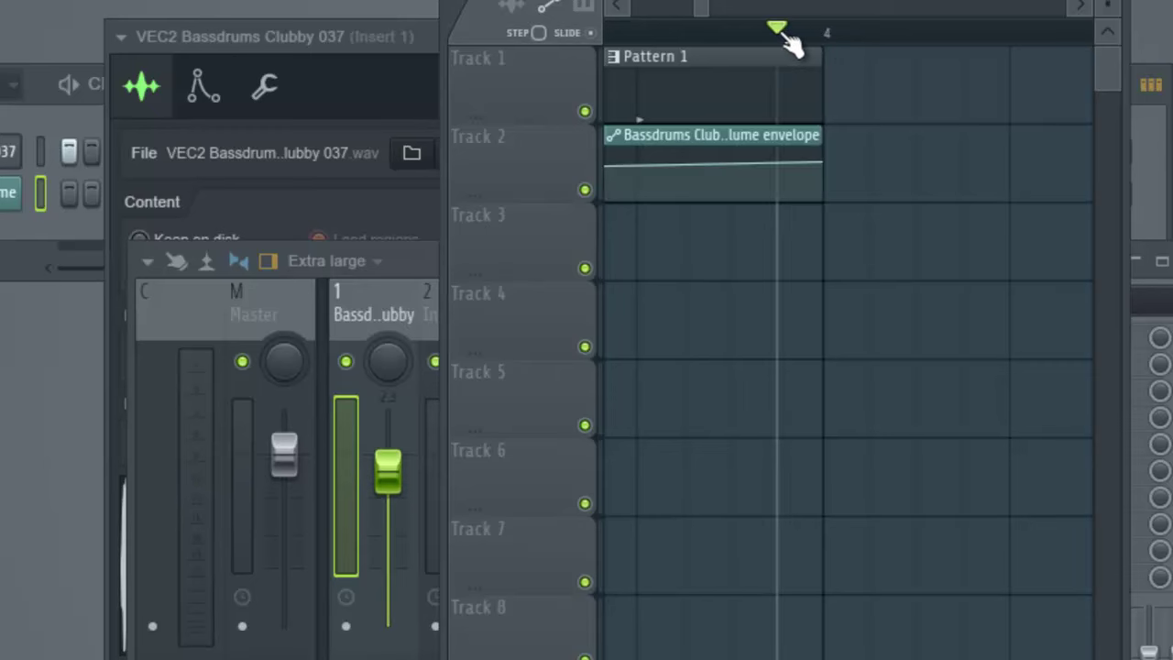
mouse_move(790, 29)
left_mouse_down()
mouse_move(812, 30)
mouse_move(778, 31)
left_mouse_up()
left_click_drag(411, 266, 107, 128)
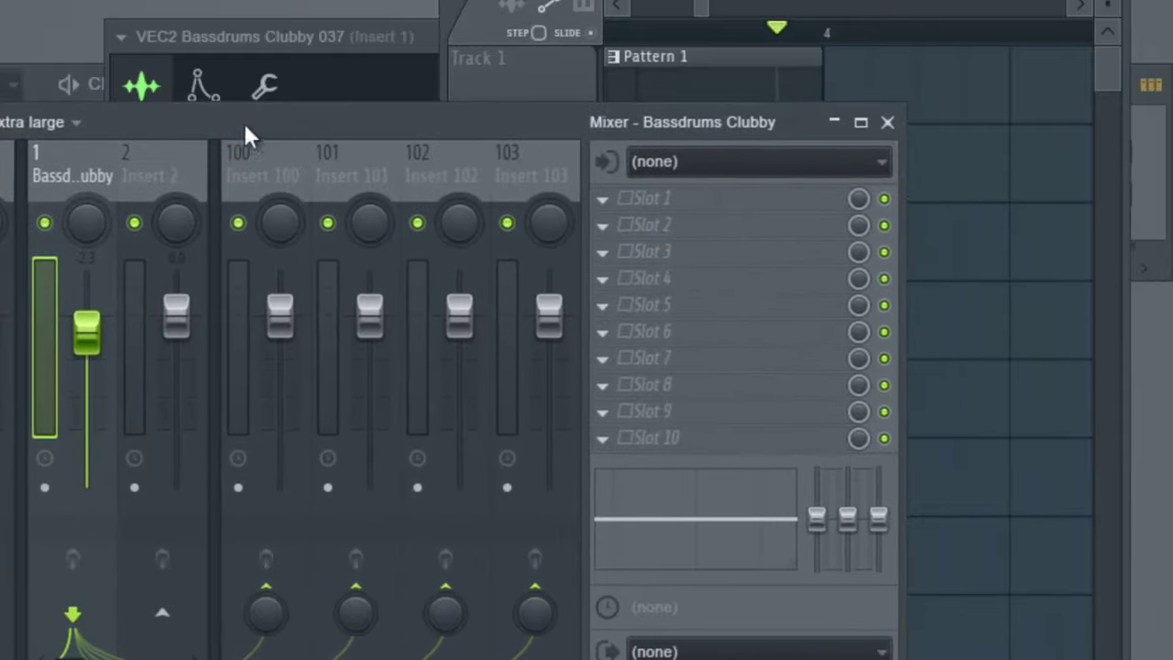
left_click_drag(703, 17, 710, 11)
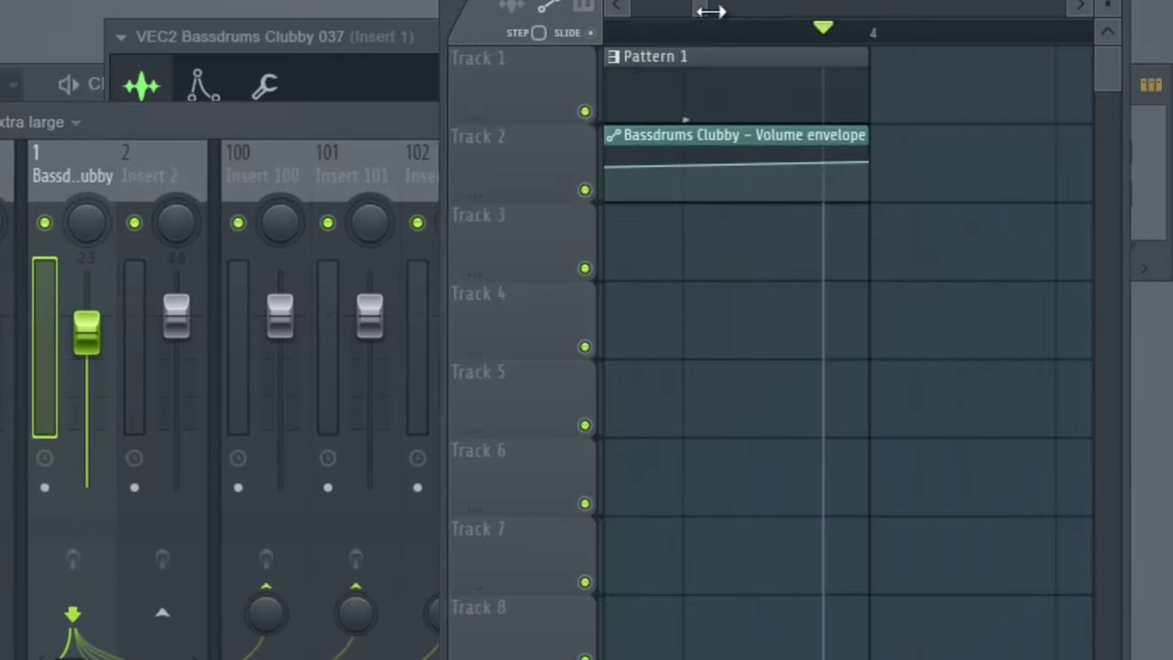
Step: Set the global snap to (none) and move the playhead freely to just before the clips' end at bar 4
left_click(486, 1)
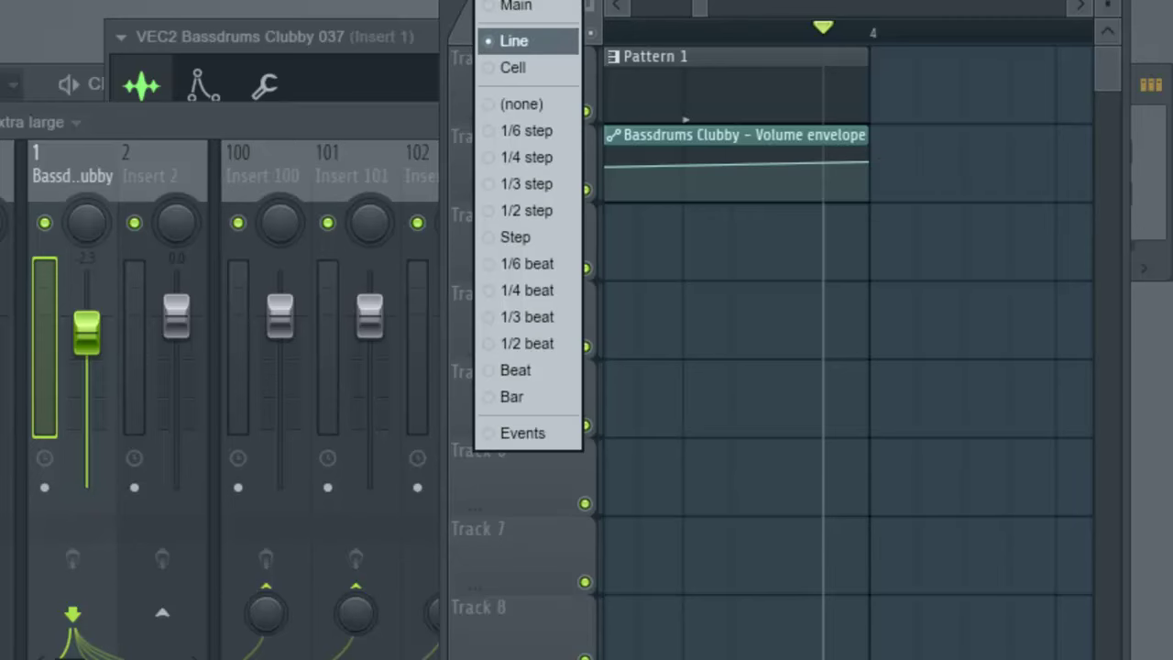
left_click(524, 103)
left_click_drag(822, 28, 866, 32)
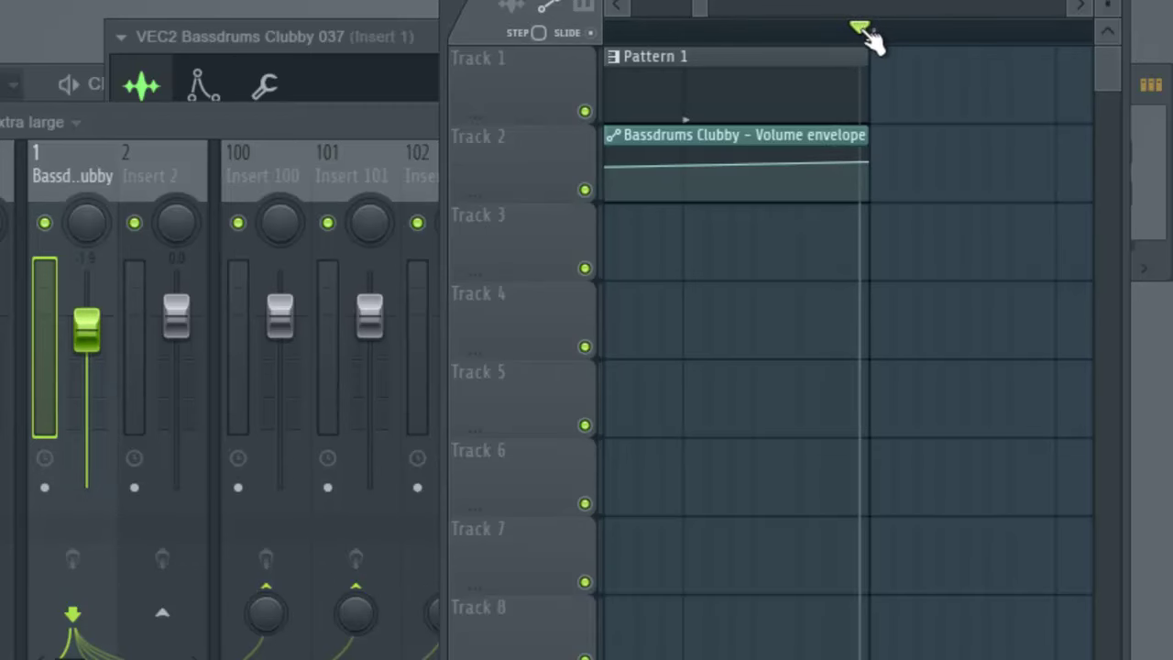
Step: Fine-tune the height of the volume envelope's end point at bar 4, bringing the Bassdrums Clubby fader to about -0.4 dB
left_click_drag(872, 164, 875, 157)
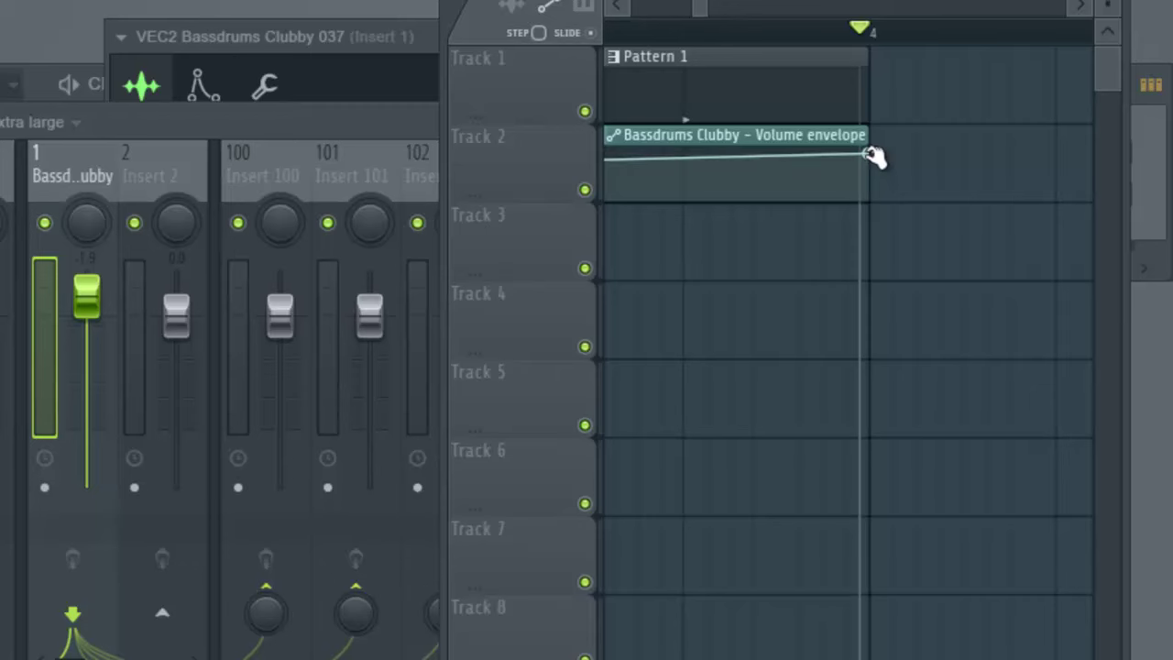
left_click_drag(873, 156, 873, 161)
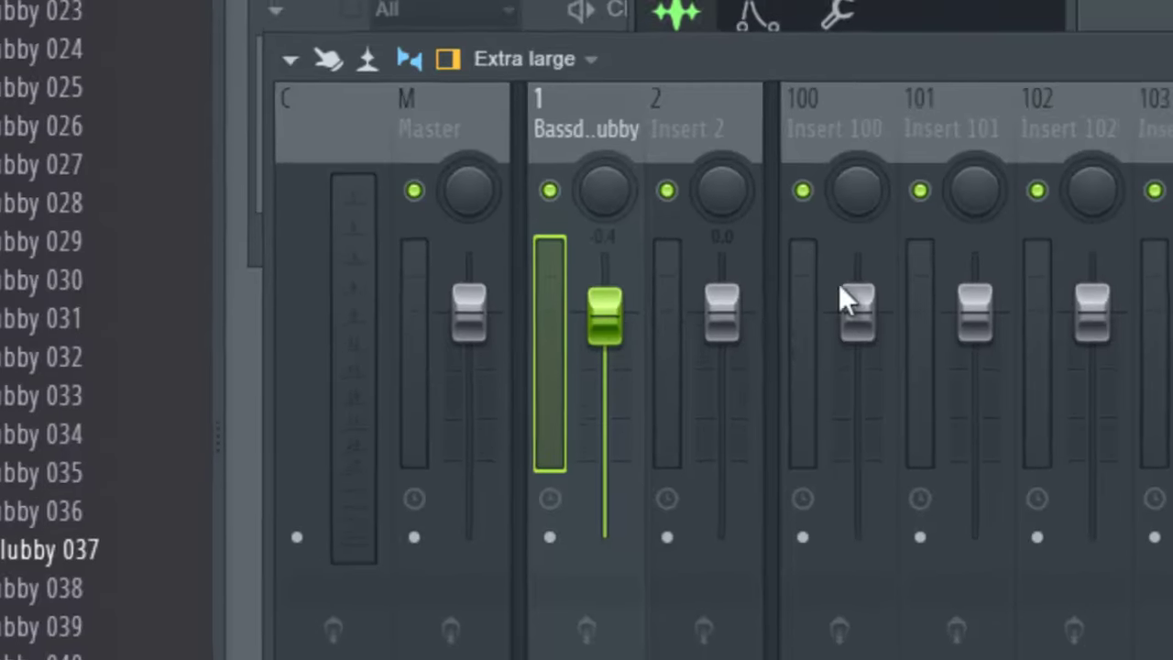
Step: Bring up the Playlist and extend the Bassdrums Clubby volume automation clip on Track 2 to about bar 9.5
key("F5")
scroll(1129, 367, "down", 5)
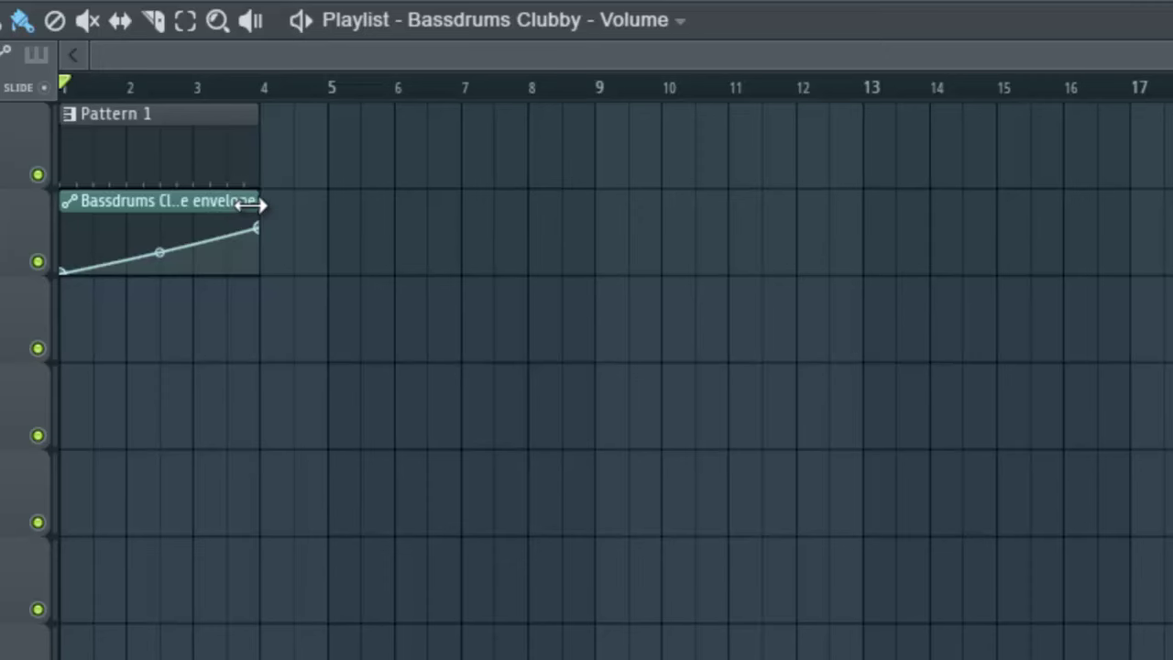
left_click_drag(250, 203, 635, 224)
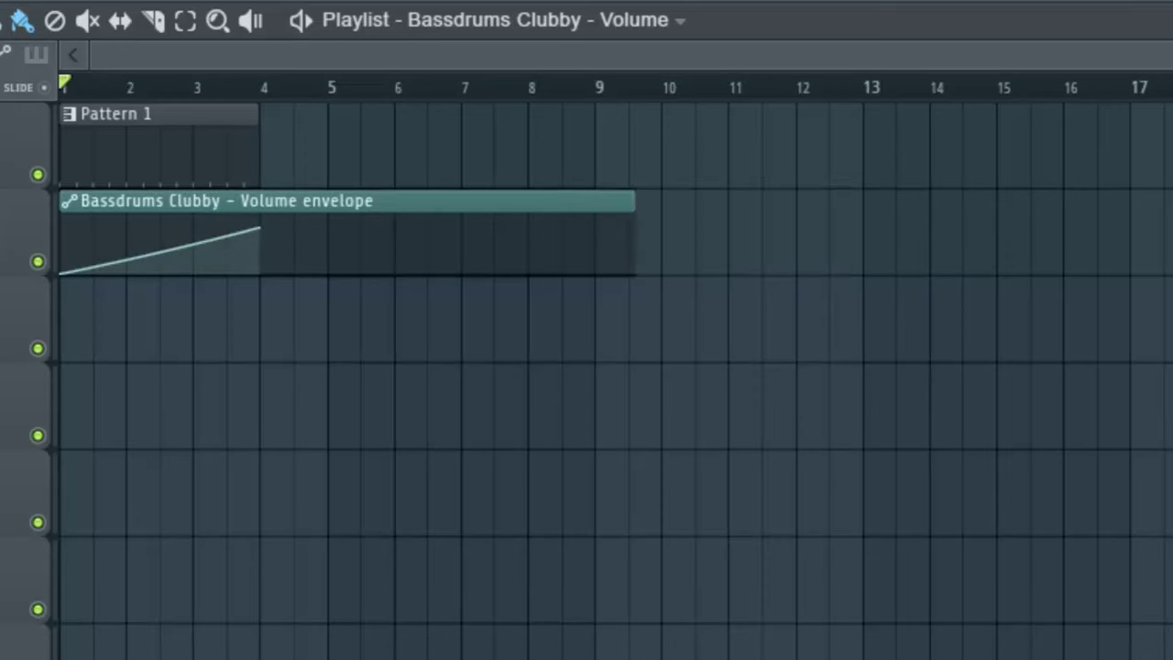
Step: Set the snap to Line and extend the Bassdrums Clubby volume automation clip to about bar 11.5
left_click(0, 20)
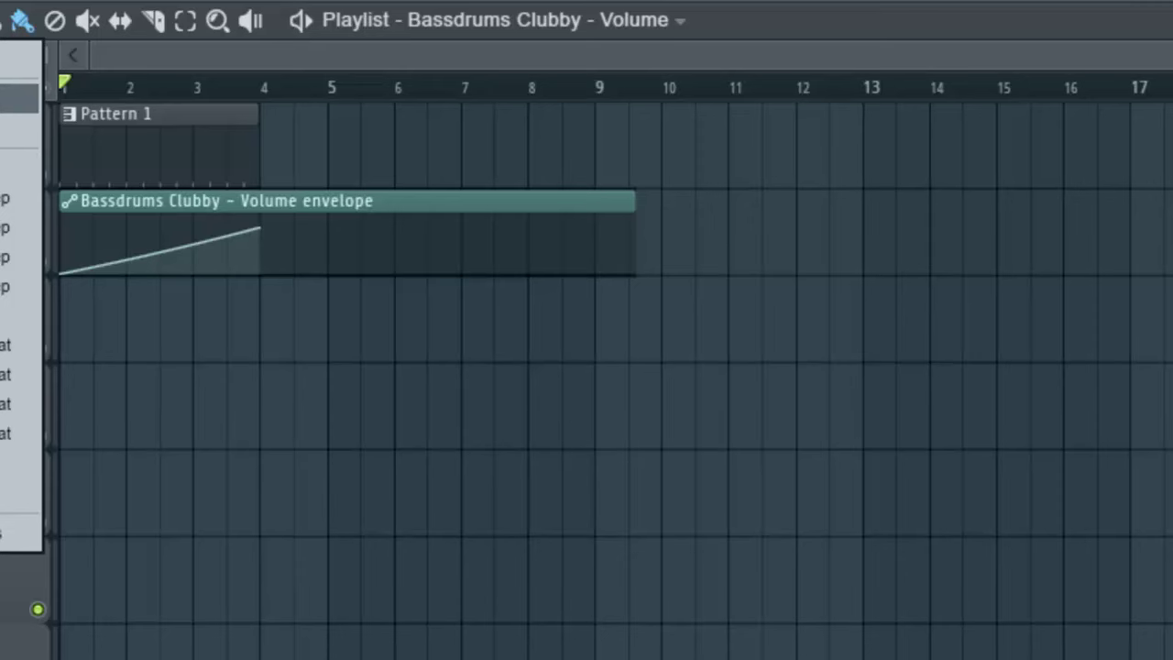
left_click(18, 98)
left_click_drag(633, 204, 770, 203)
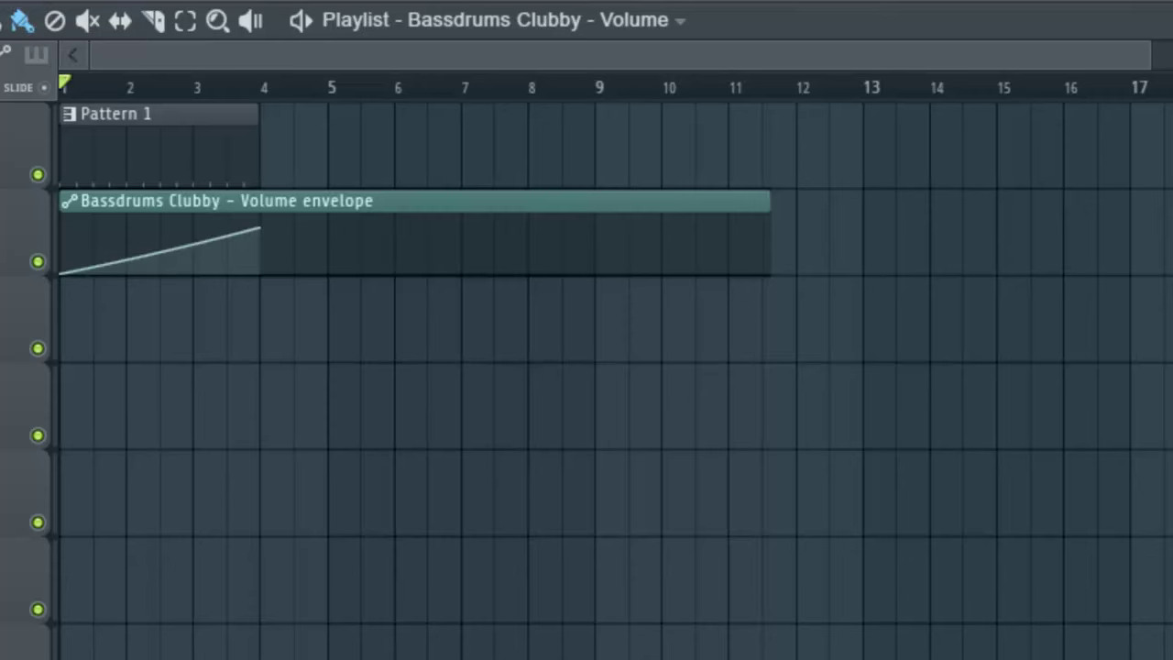
Step: Set the snap to 1/2 step and try resizing the automation clip's end in small increments around bar 11
left_click(1, 20)
left_click(21, 280)
scroll(806, 101, "up", 1)
left_click_drag(767, 218, 720, 213)
scroll(725, 108, "up", 5)
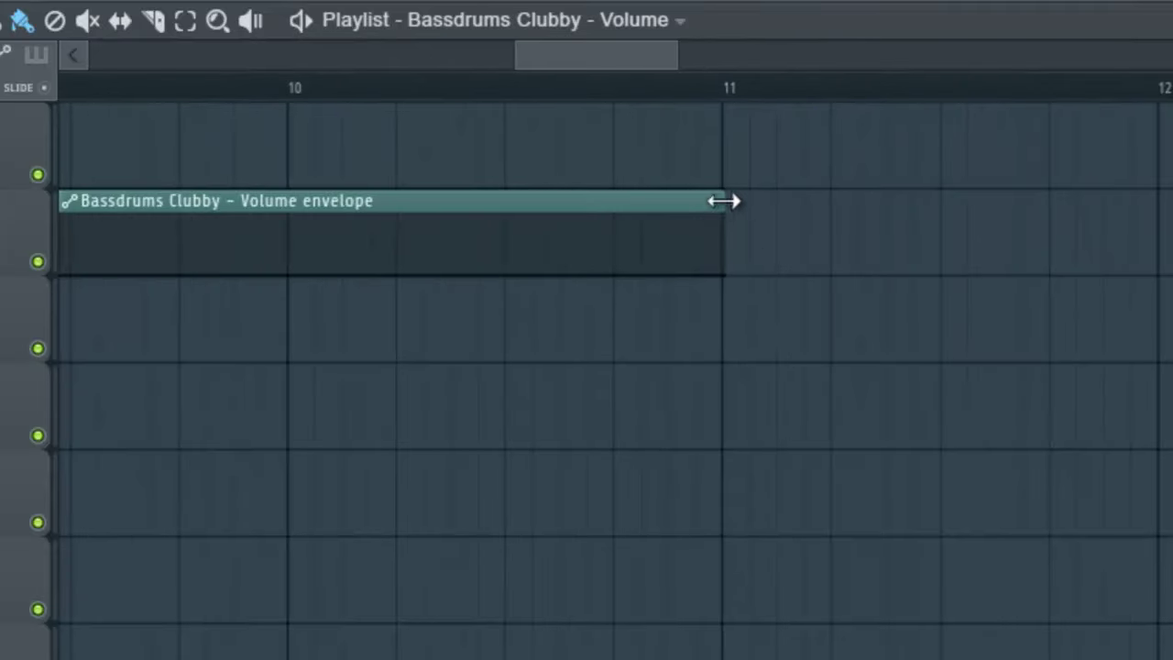
scroll(740, 99, "up", 3)
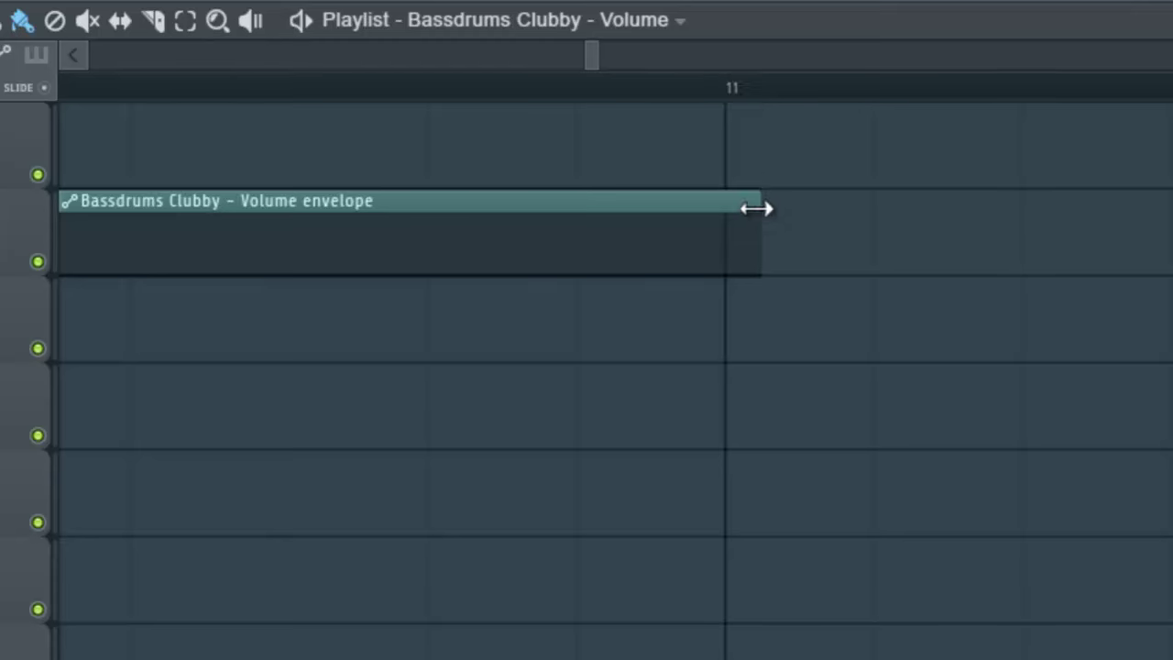
left_click_drag(702, 210, 767, 214)
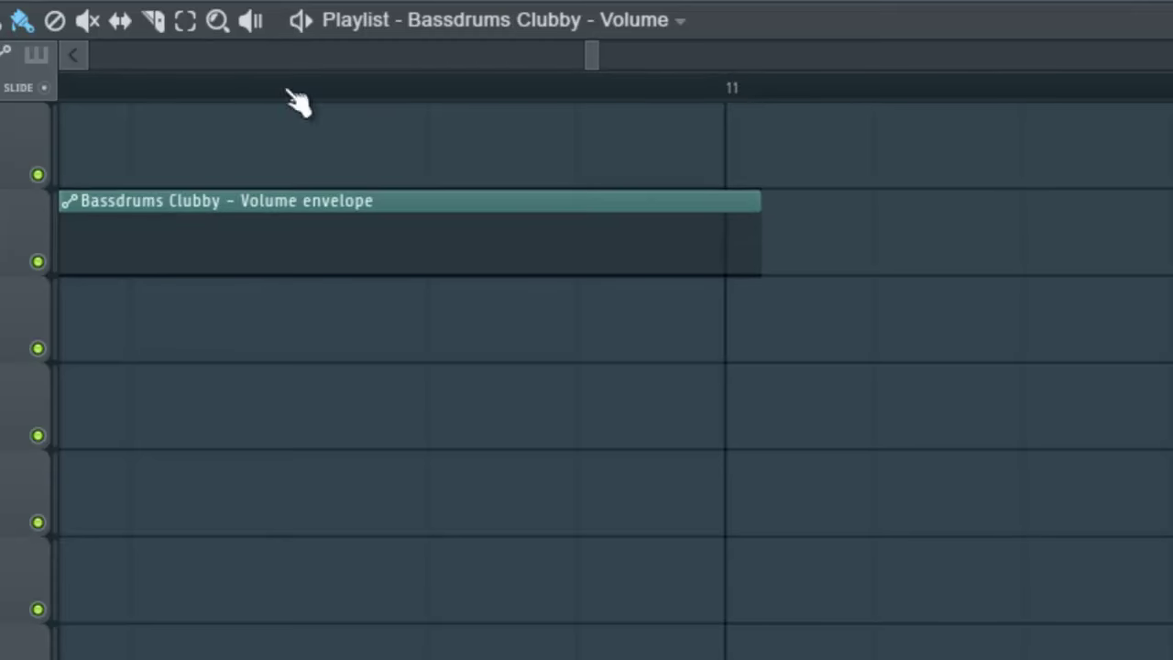
Step: Set the snap to (none) and trim the Bassdrums Clubby volume automation clip freely to end at bar 11
left_click(0, 21)
left_click(0, 20)
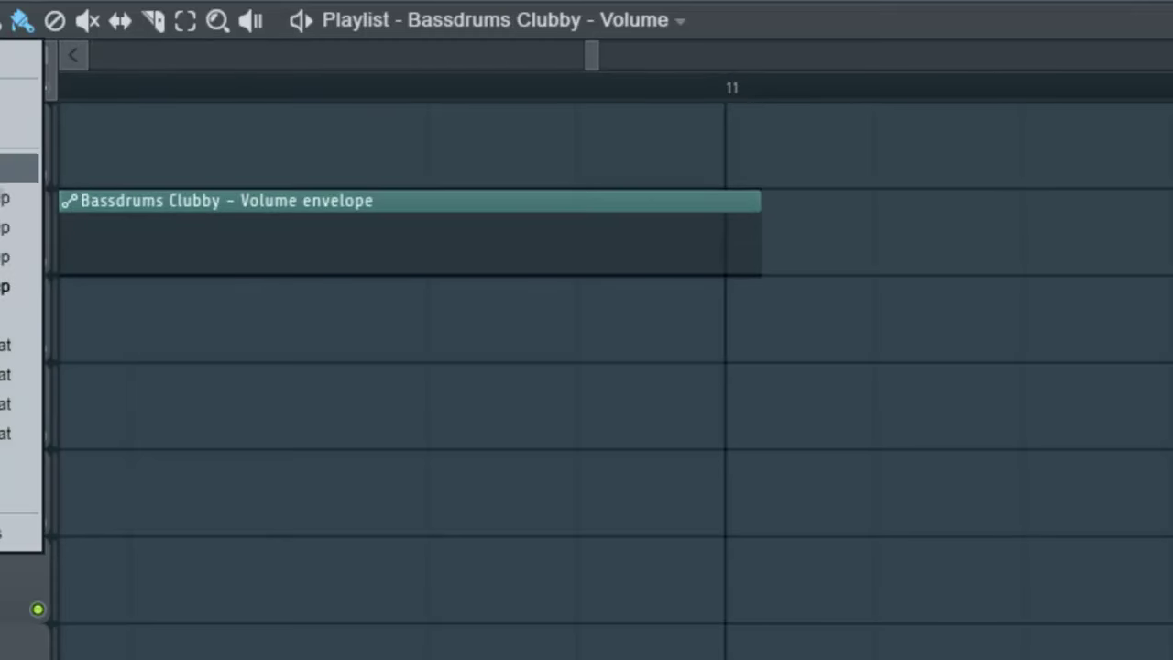
left_click(1, 168)
left_click_drag(757, 205, 717, 207)
left_click_drag(602, 52, 92, 53)
left_click_drag(610, 52, 1170, 52)
left_click(211, 143)
left_click(236, 152)
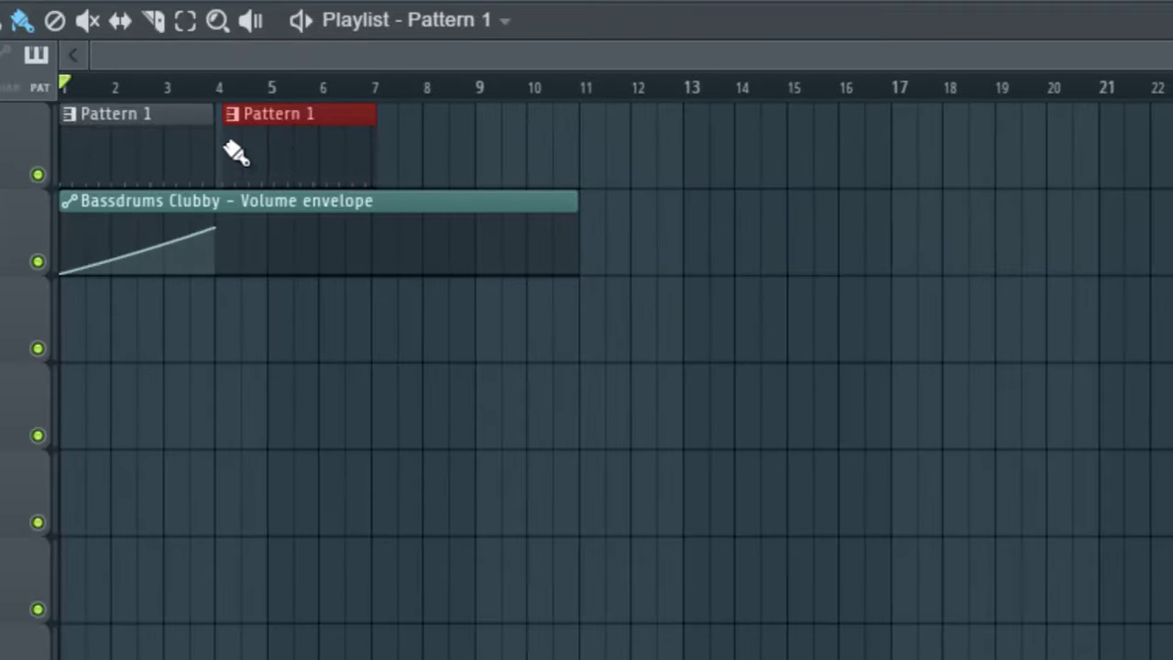
right_click(296, 144)
Step: Set the snap to Line and add two more Pattern 1 clips on Track 1, starting at bars 4 and 7
left_click(2, 20)
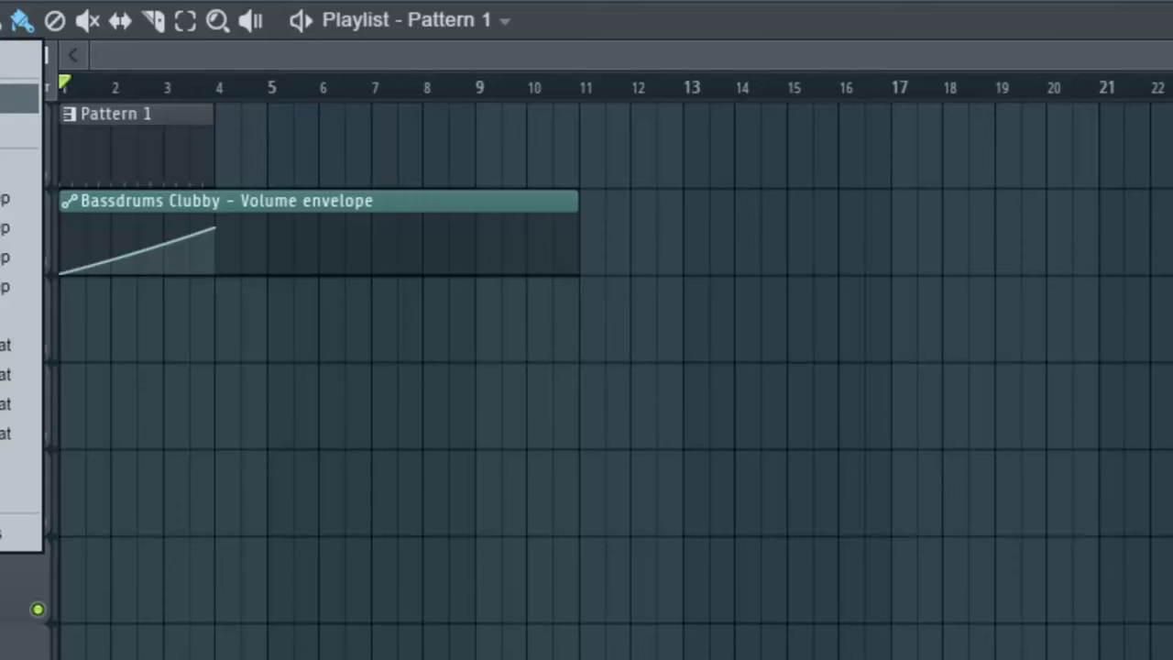
left_click(18, 99)
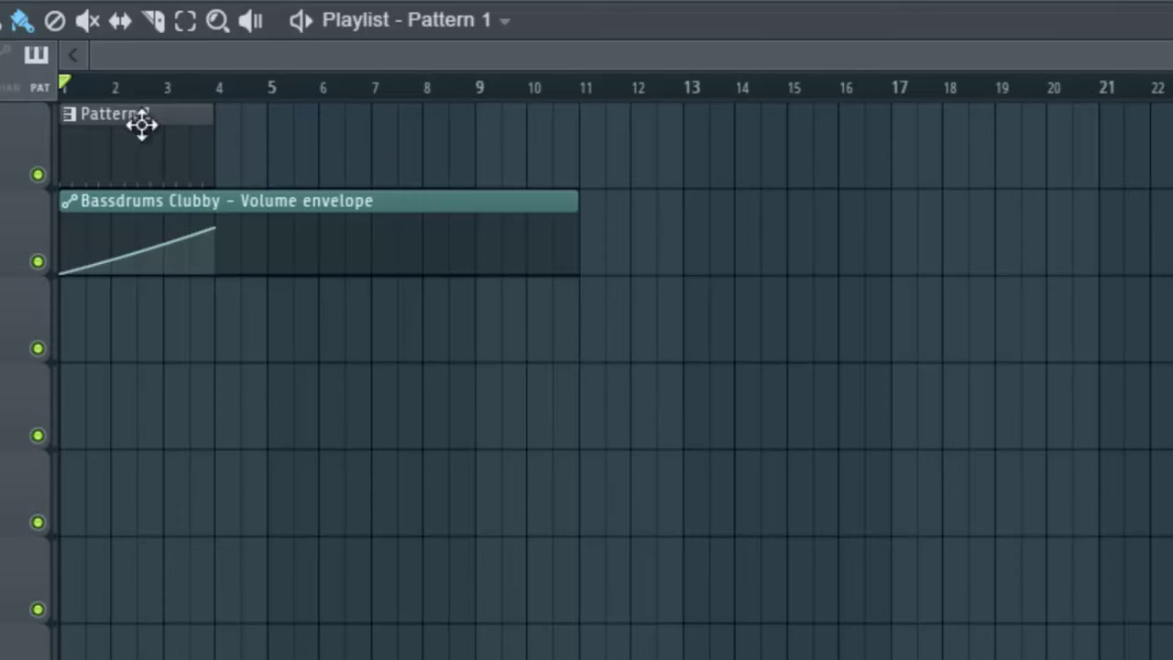
left_click(236, 147)
left_click(377, 152)
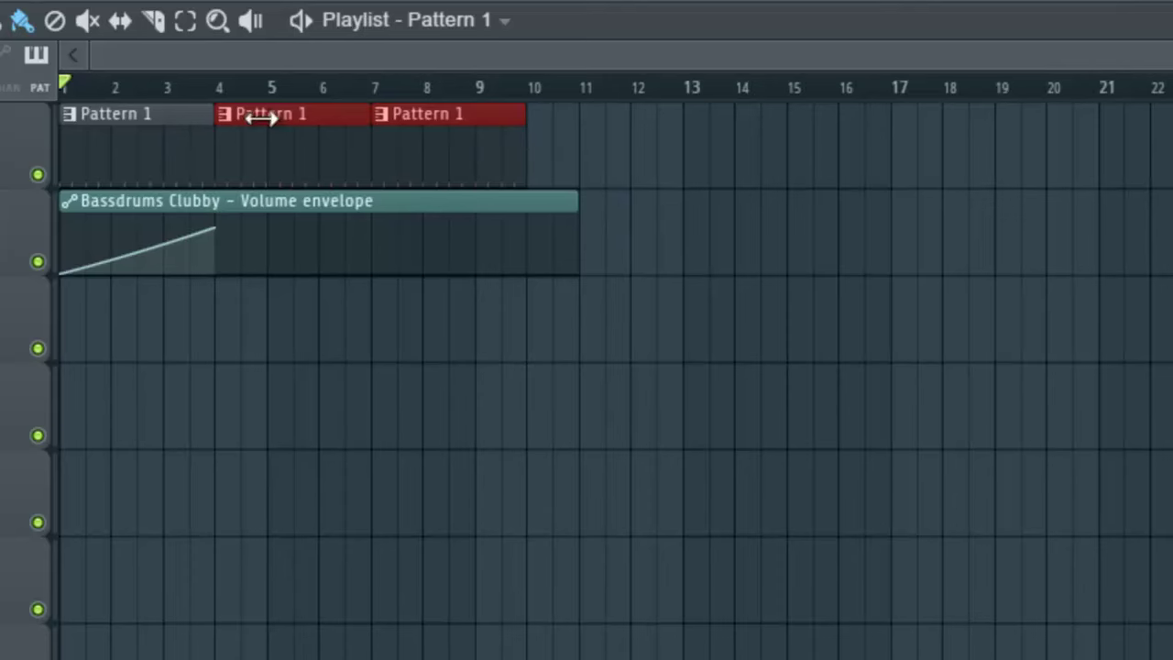
scroll(225, 91, "up", 4)
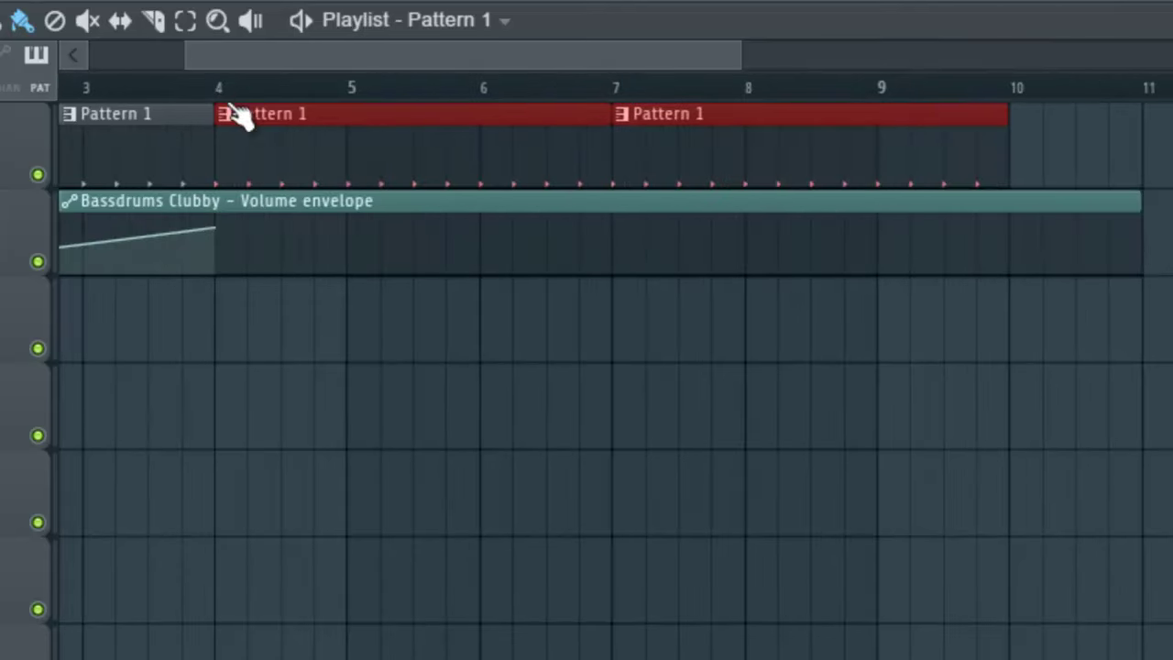
scroll(251, 69, "left", 4)
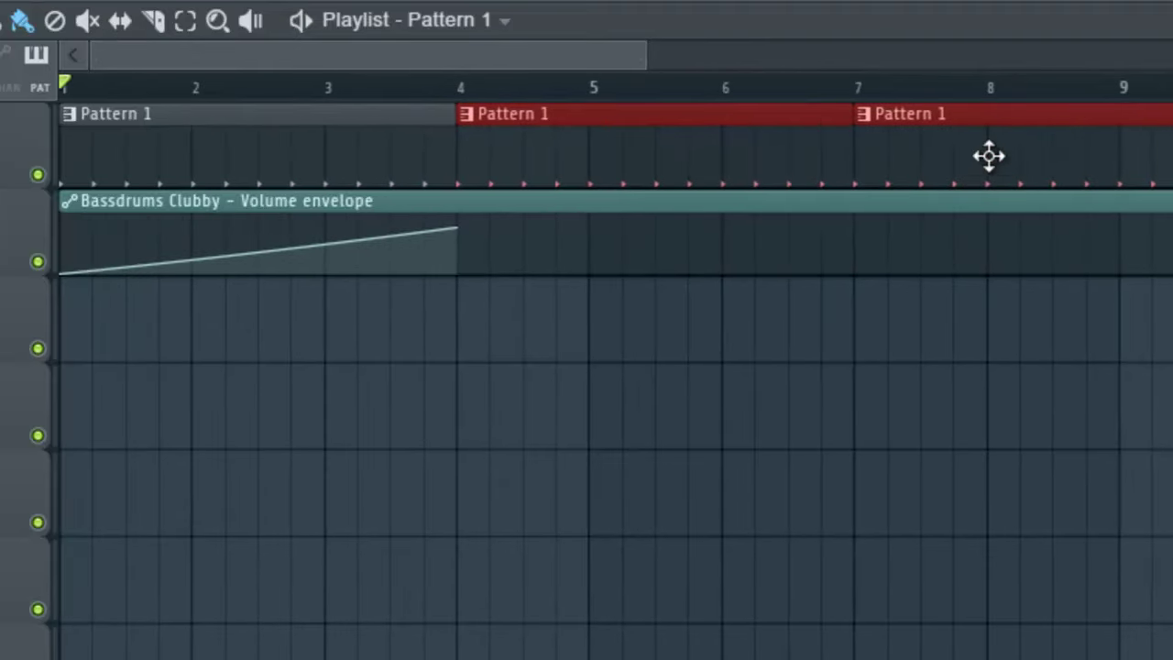
Step: Replace the Pattern 1 clip at bar 7 and move the Bassdrums Clubby volume envelope's end point to bar 10
right_click(902, 132)
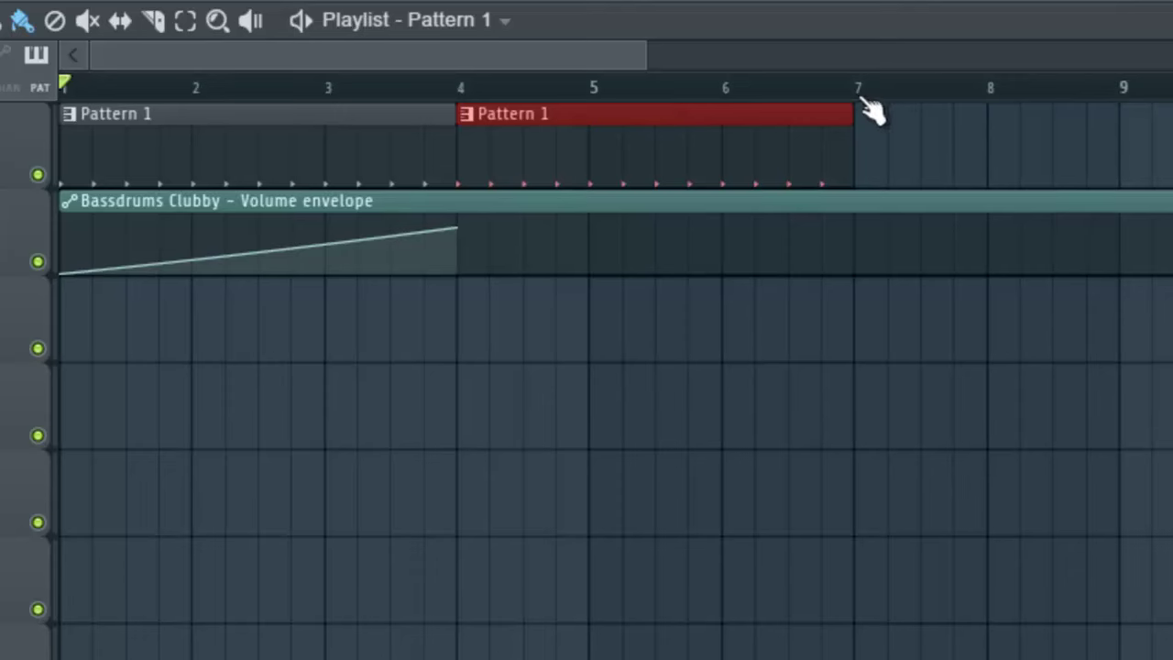
left_click(871, 136)
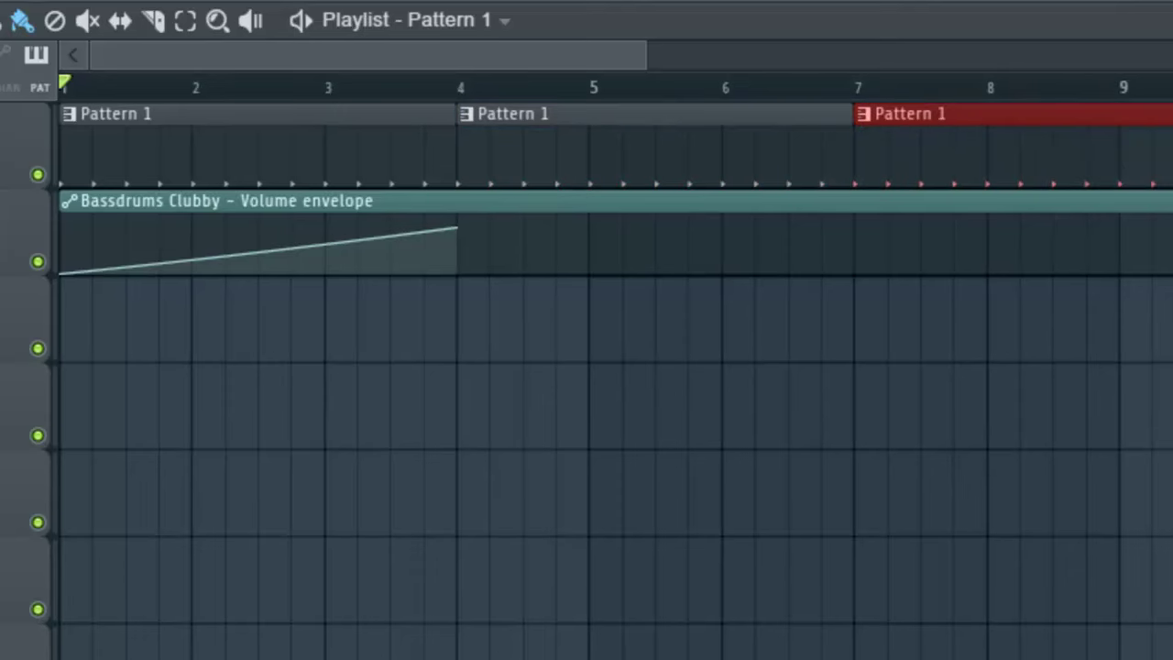
left_click(457, 227)
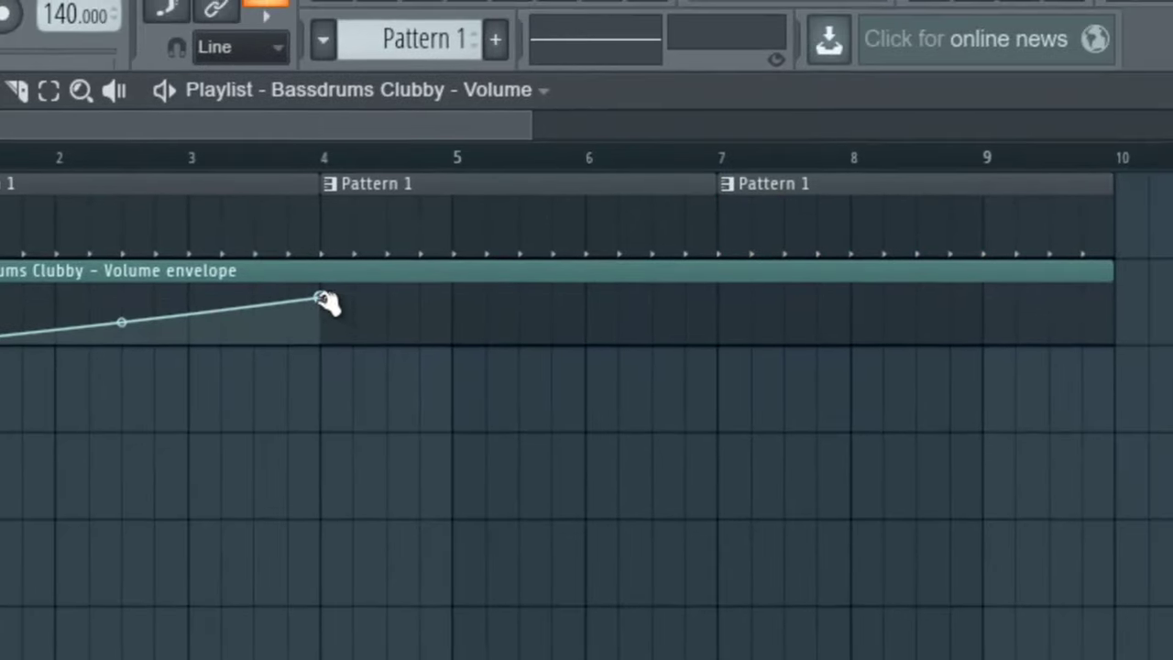
left_click_drag(463, 230, 517, 245)
left_click_drag(380, 313, 1113, 328)
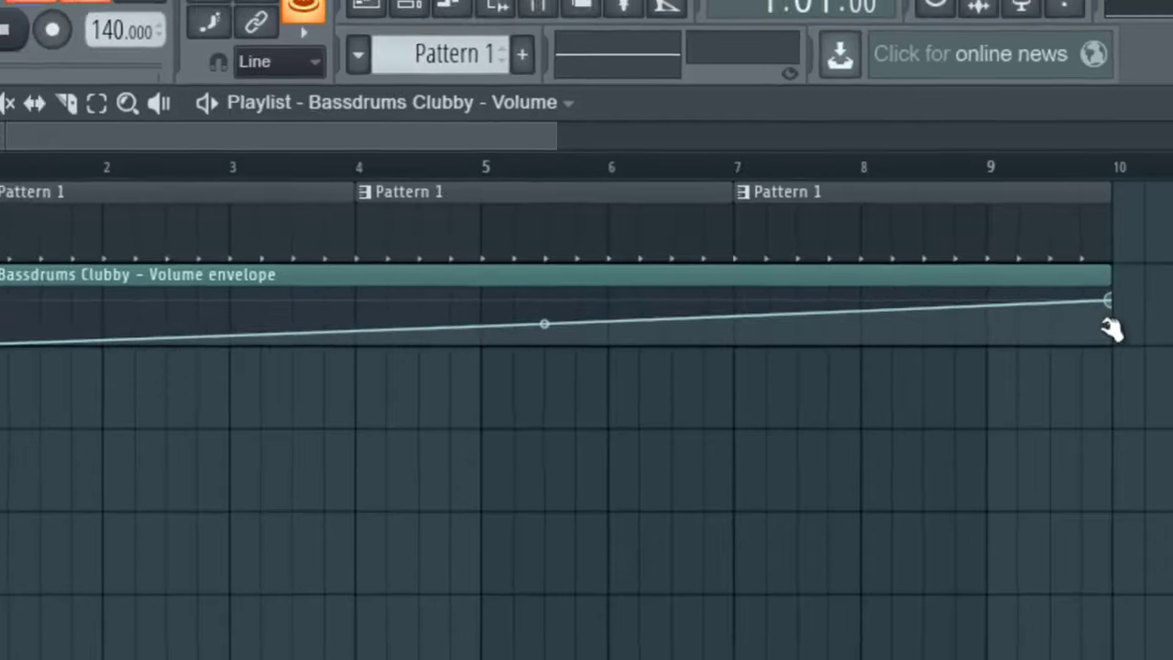
Step: Play the arrangement with the mixer open below the clips to watch the Bassdrums Clubby fader follow the volume automation
left_click_drag(554, 135, 1003, 132)
left_click(104, 77)
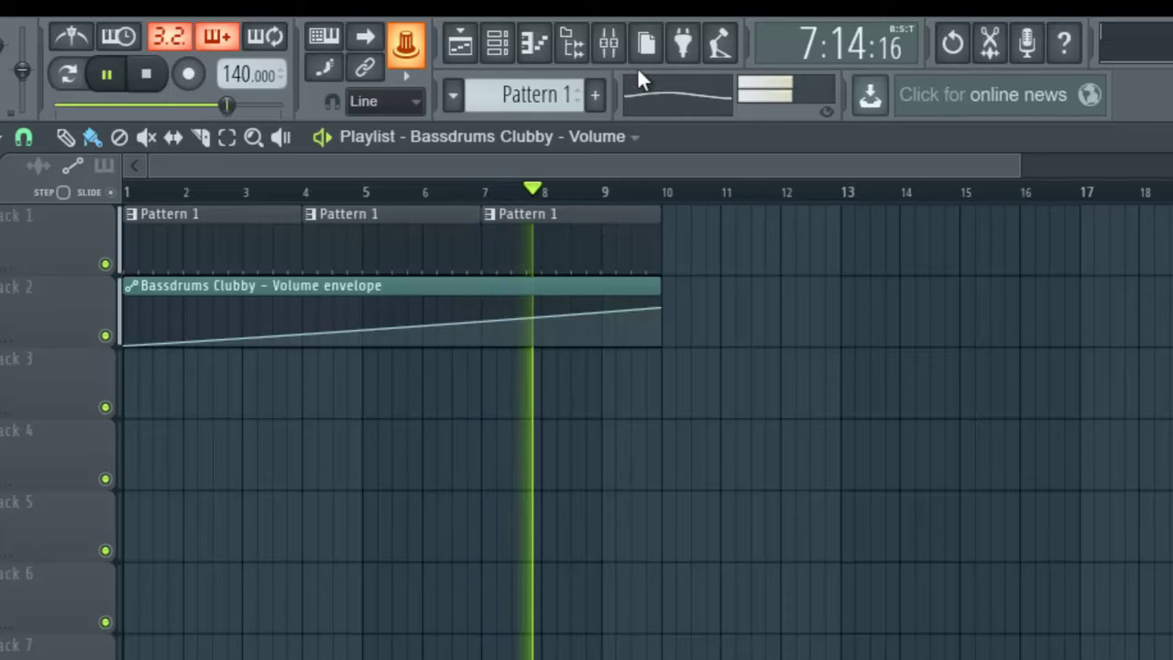
left_click(609, 48)
left_click_drag(627, 287, 1038, 427)
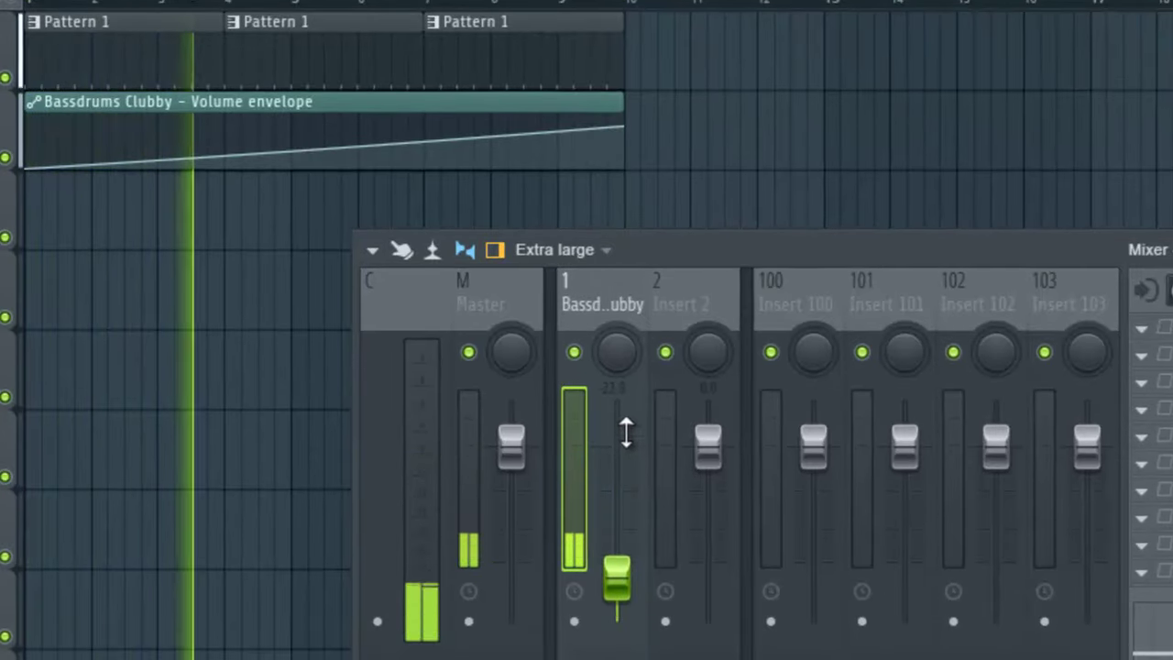
Step: Extend the last Pattern 1 clip on Track 1 to about bar 11.5 and check the Bassdrums Clubby fader in the mixer
key("F9")
left_click_drag(625, 23, 725, 23)
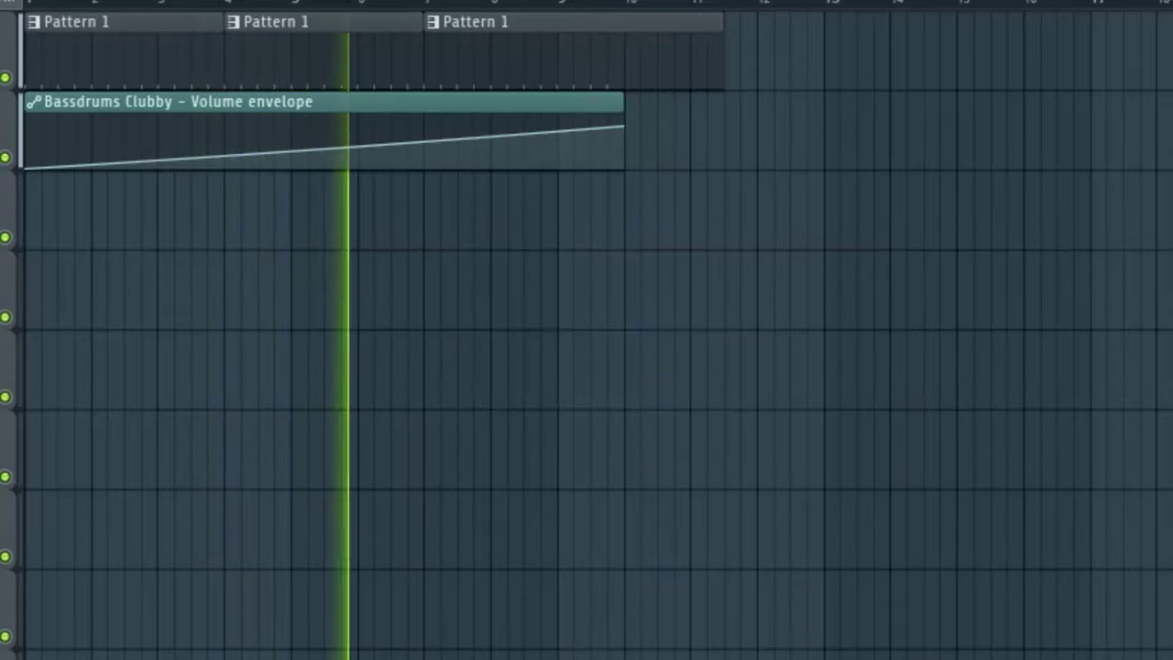
key("F9")
left_click_drag(621, 520, 638, 461)
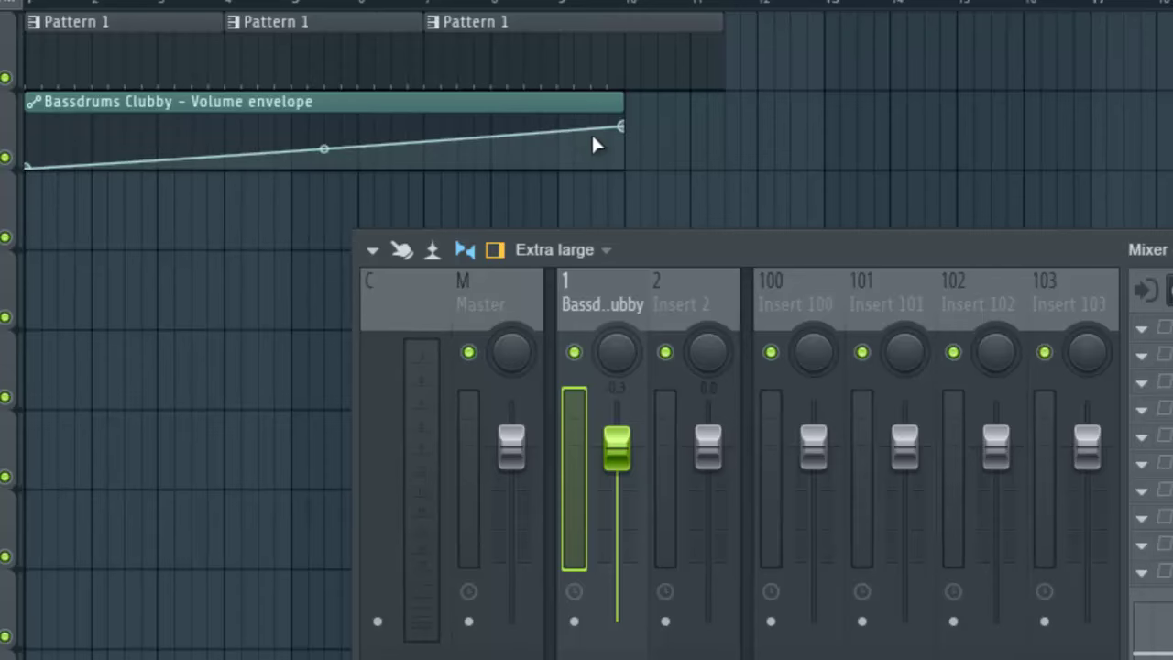
Step: Copy the volume envelope's end point value (79%) to its start point and lower the end point to the minimum for a fade-out
right_click(622, 127)
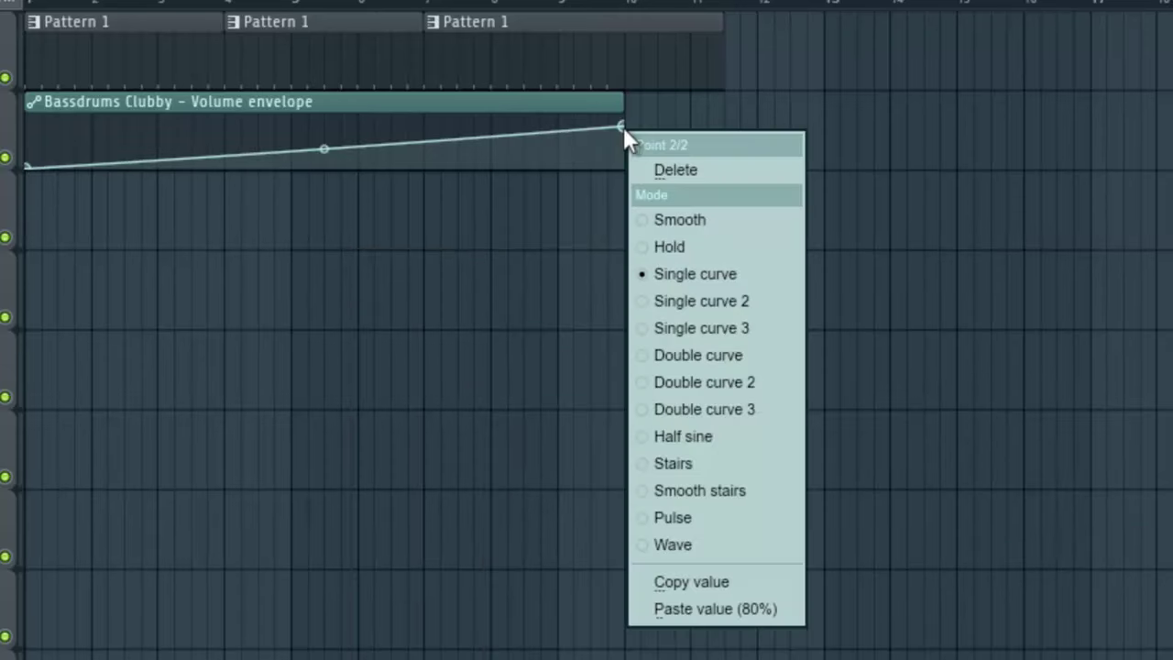
left_click(759, 580)
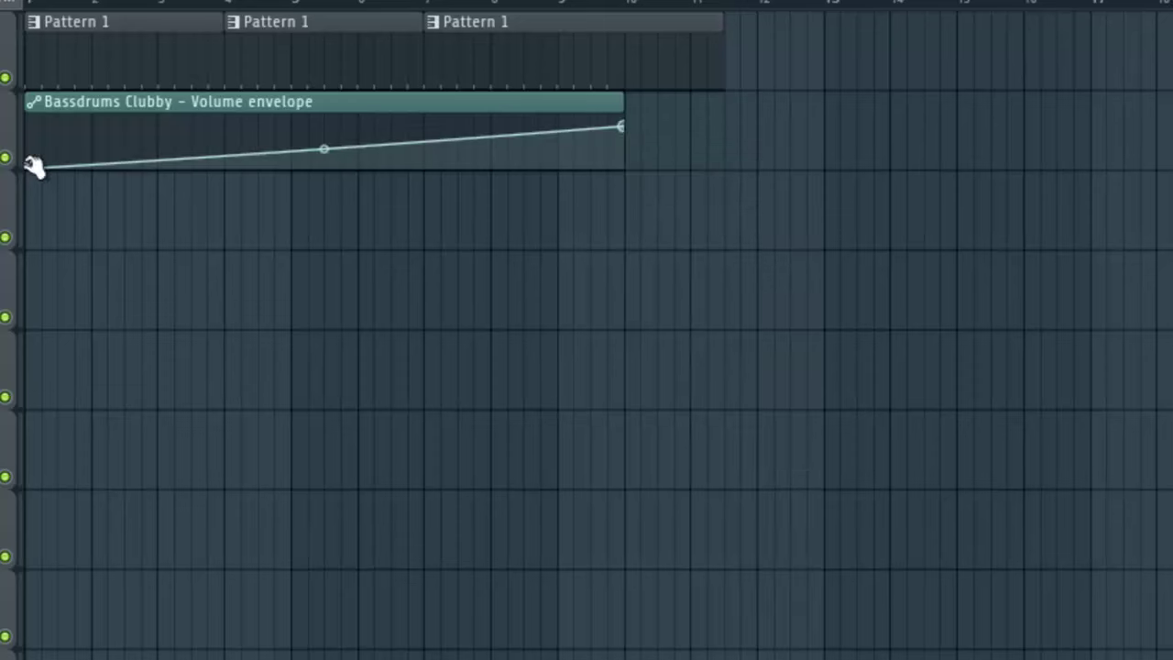
right_click(30, 167)
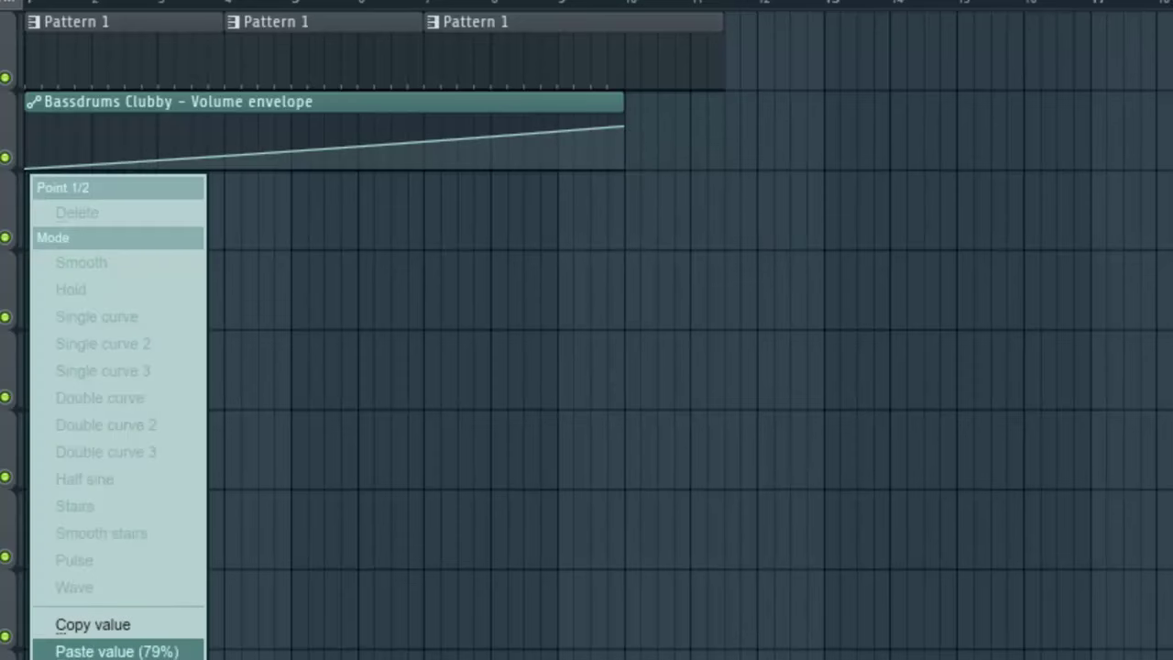
left_click(140, 651)
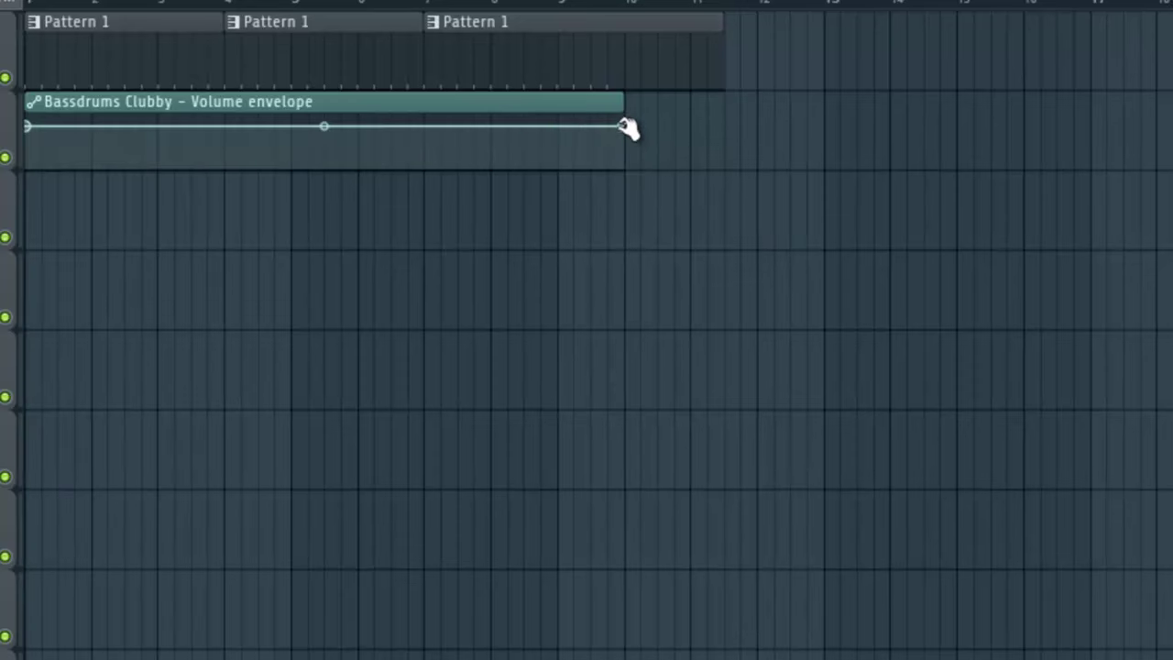
left_click_drag(624, 125, 623, 168)
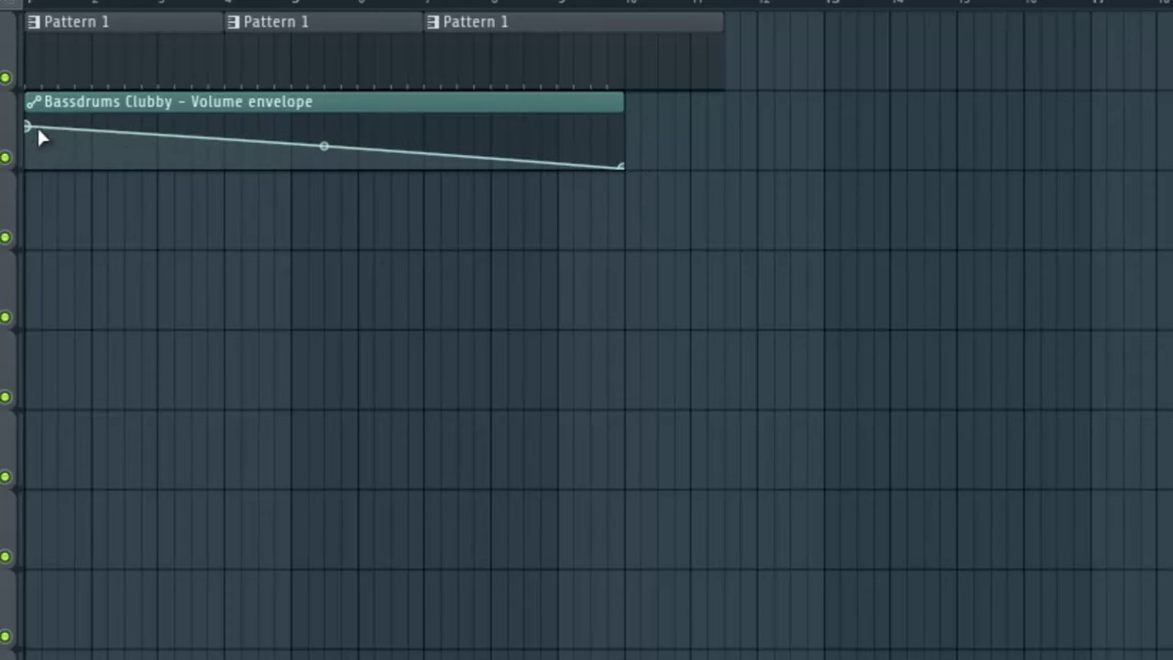
Step: Play the arrangement with the mixer visible to watch the Bassdrums Clubby fader during the fade-out
key("F9")
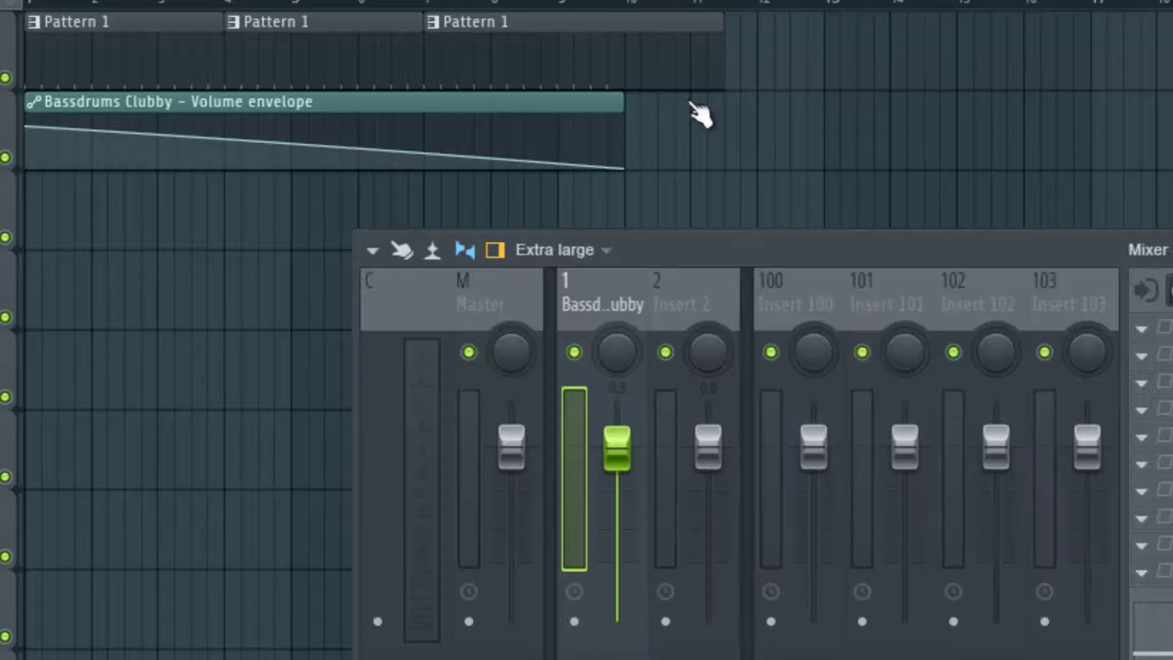
left_click_drag(851, 257, 793, 52)
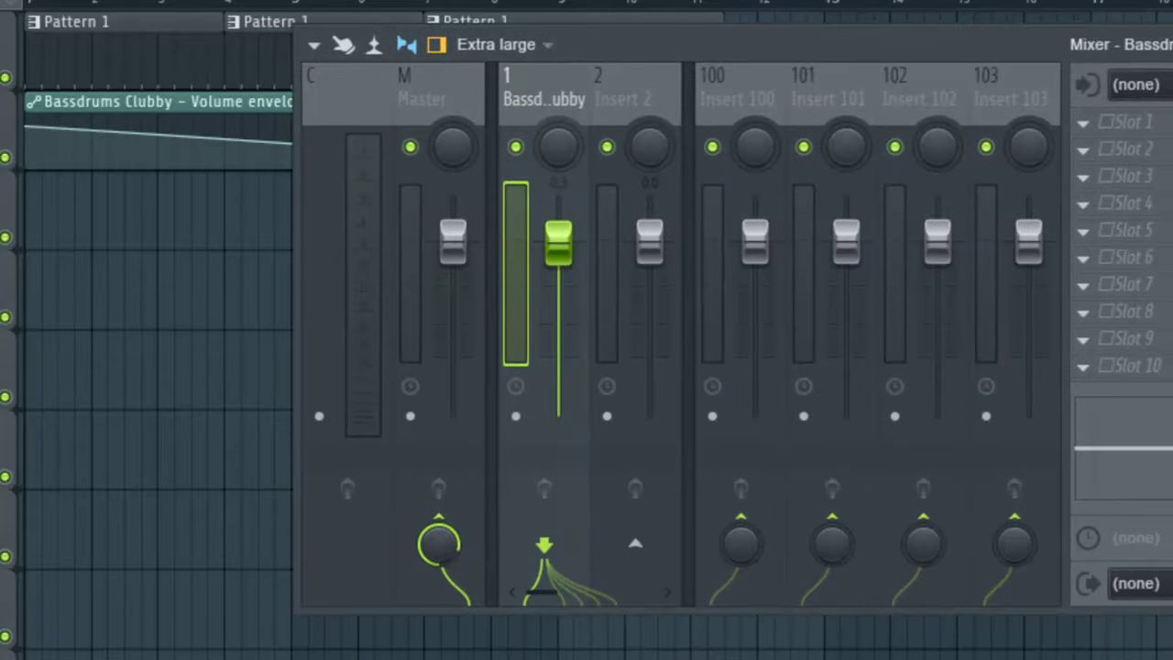
key("space")
left_click_drag(689, 53, 540, 248)
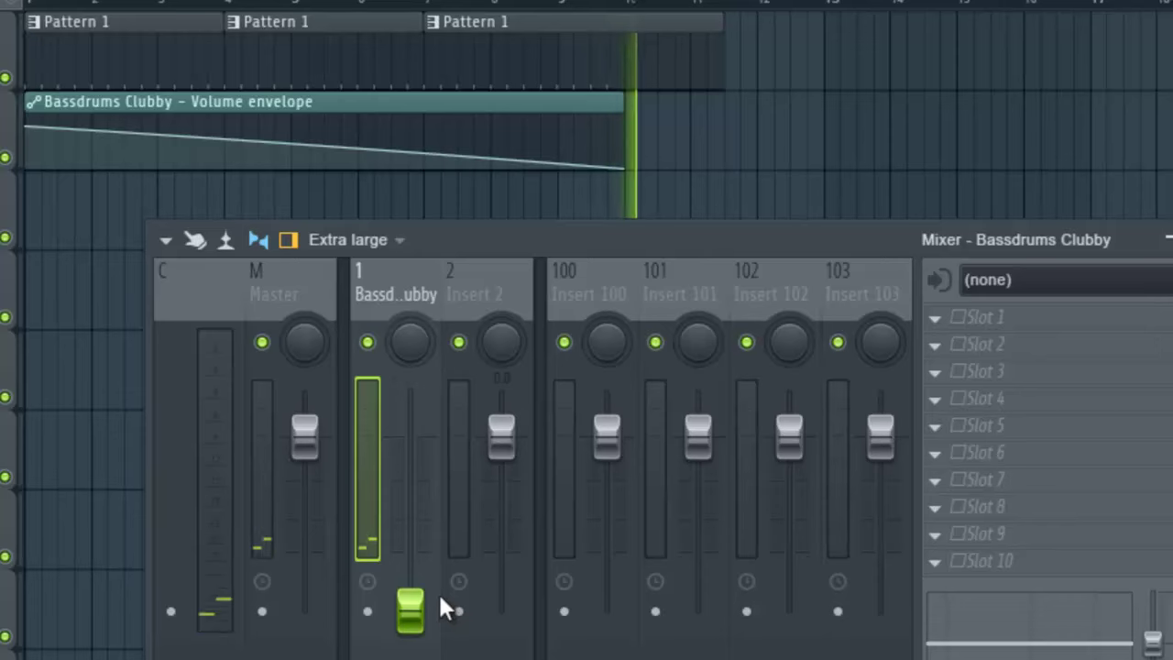
key("space")
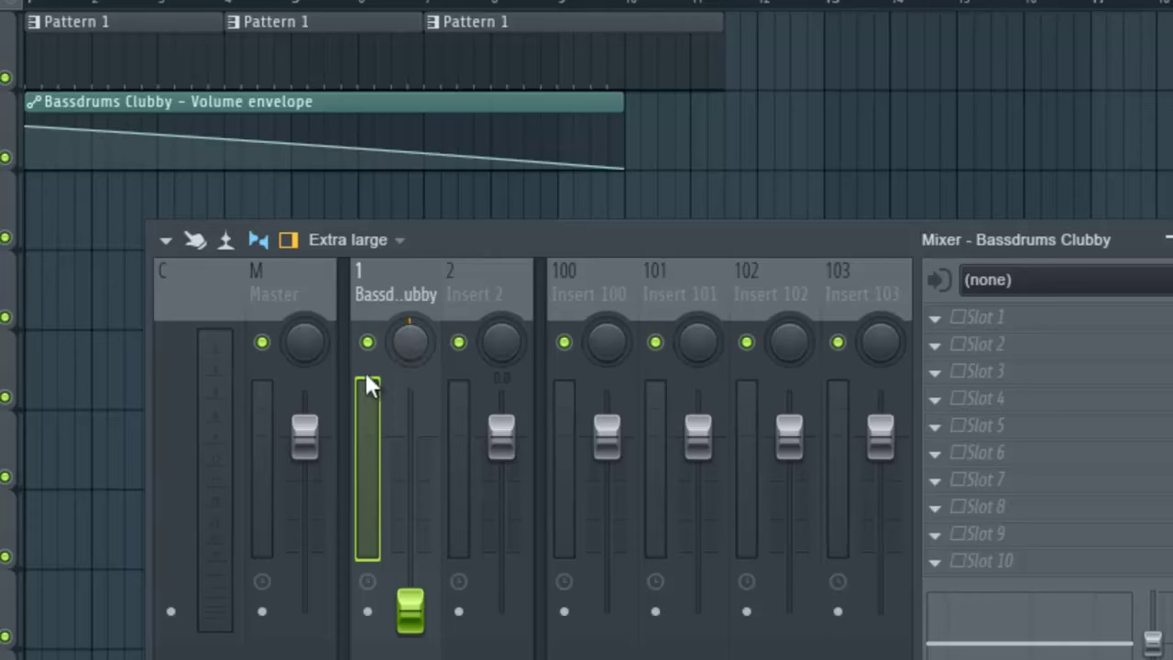
Step: Create an automation clip for the panning of the Bassdrums Clubby mixer track
right_click(407, 326)
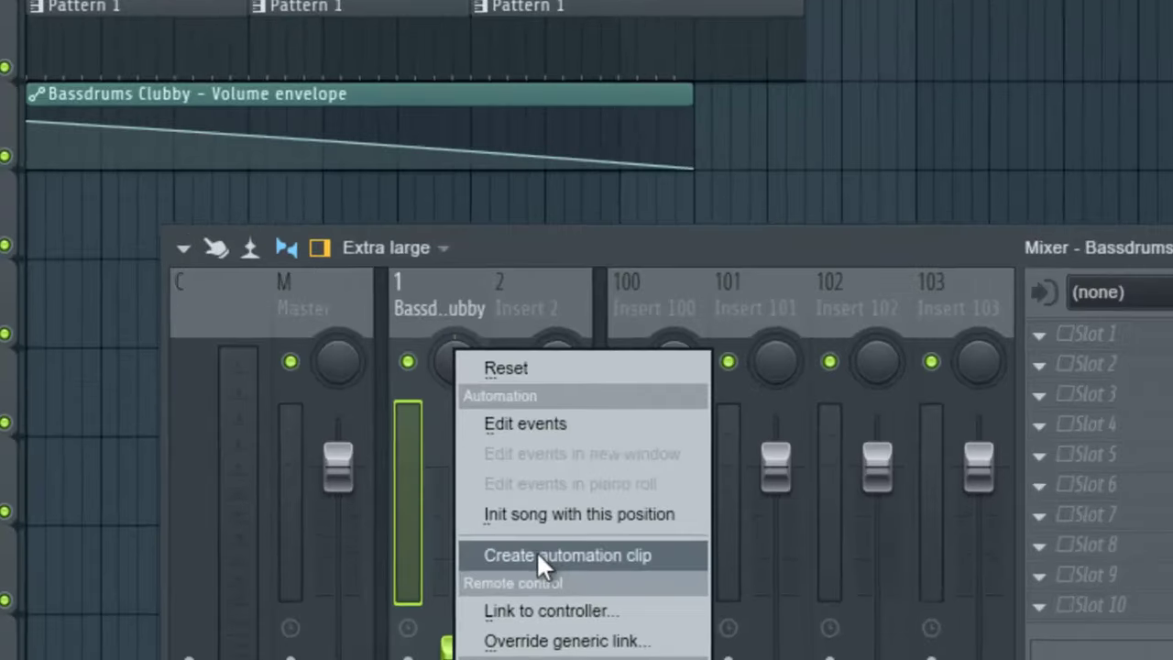
left_click(541, 556)
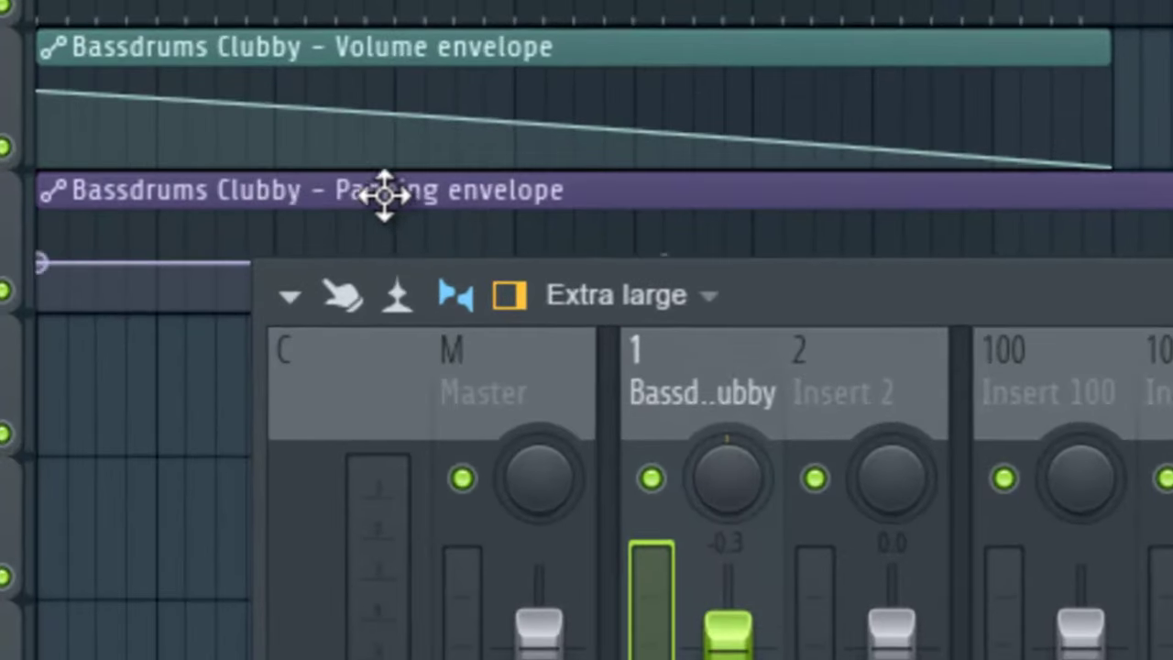
left_click(603, 194)
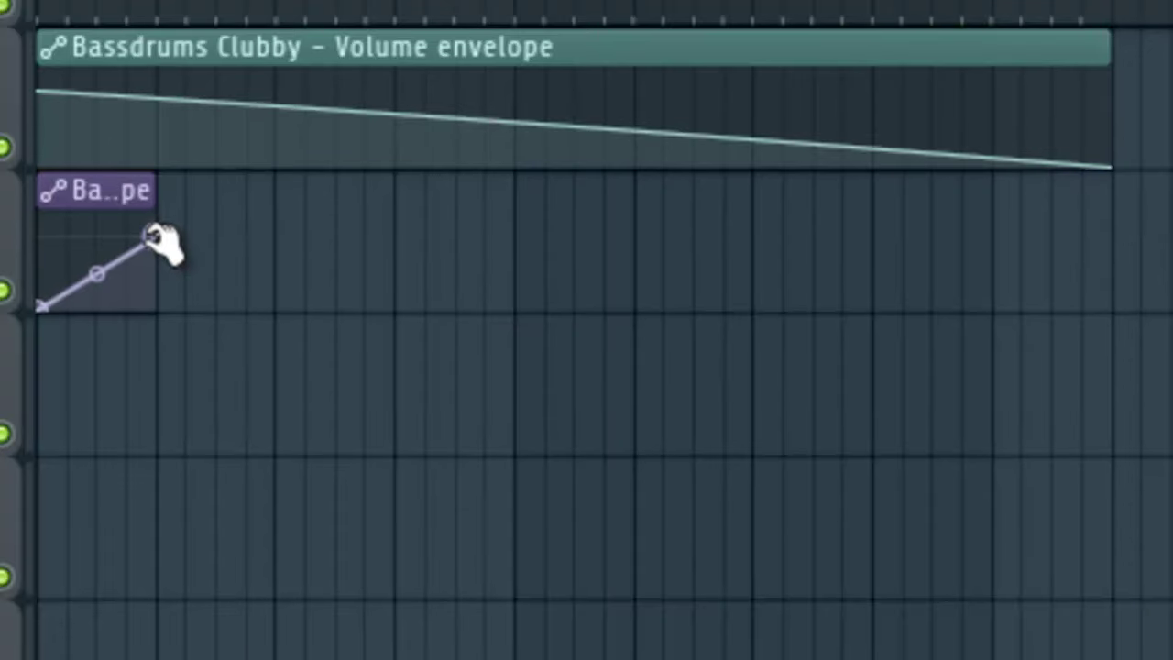
Step: Extend the panning automation clip to just past bar 10 and adjust its points, with the end point at the maximum
left_click_drag(156, 238, 152, 220)
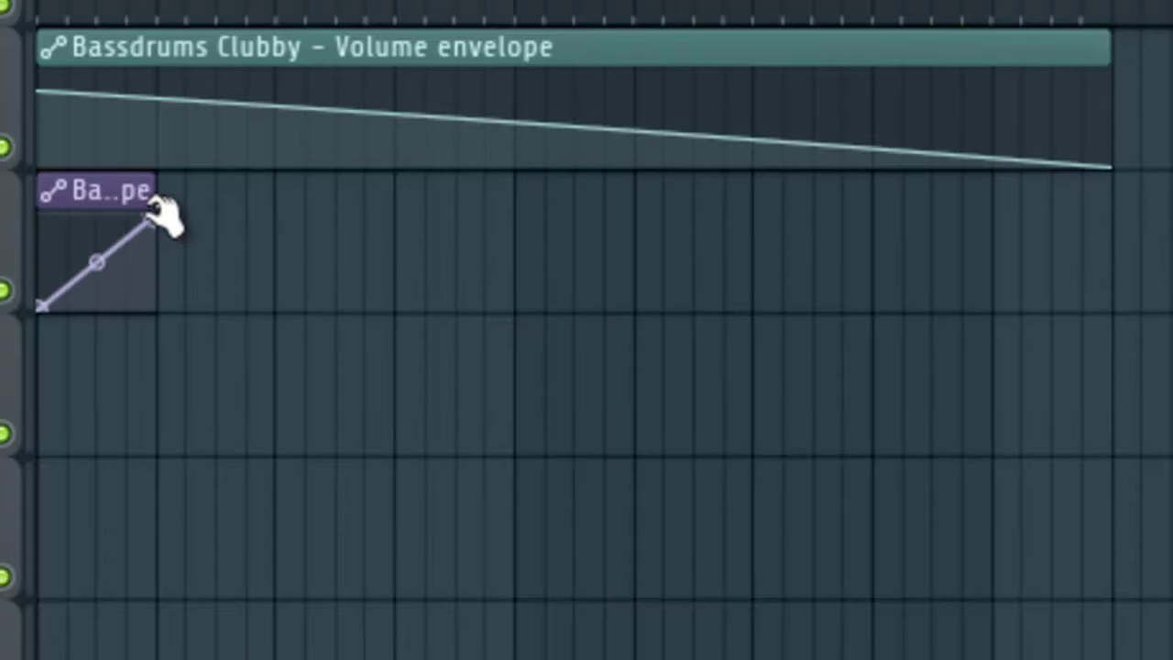
left_click_drag(157, 191, 1123, 319)
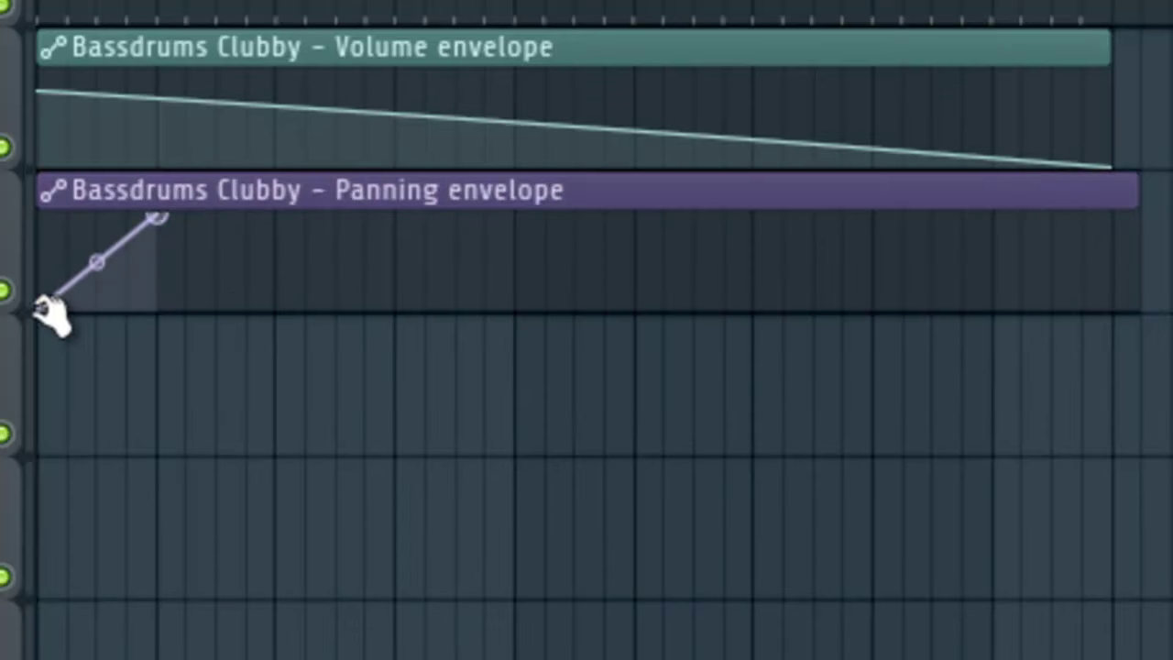
left_click_drag(60, 316, 51, 269)
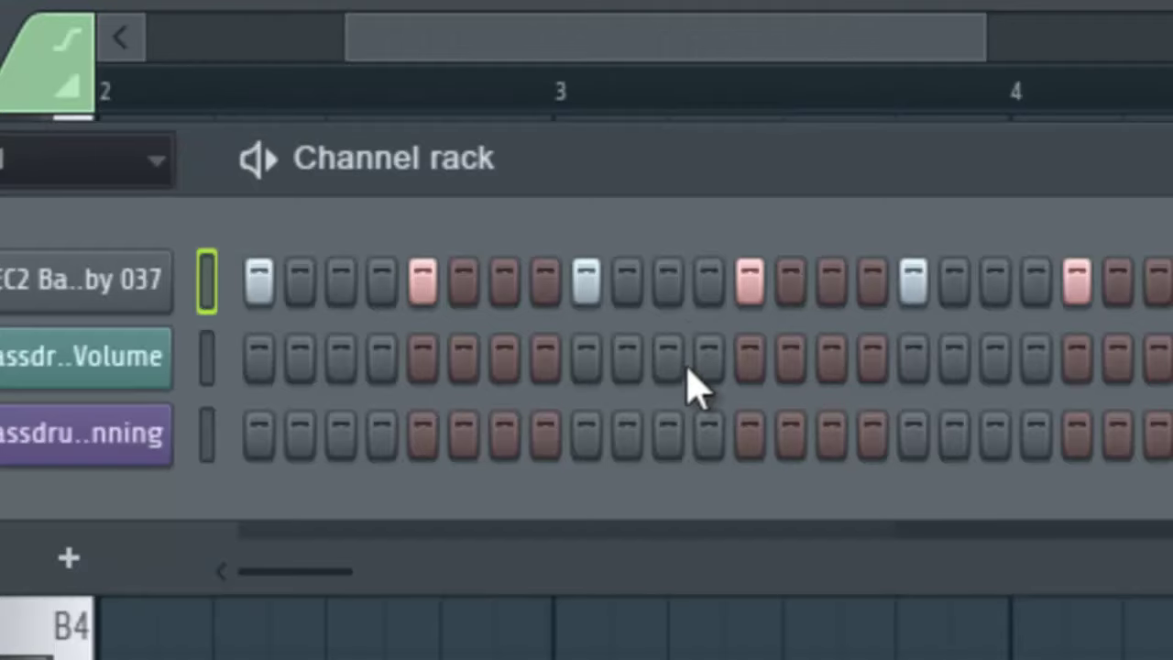
Step: Open the volume envelope settings of VEC2 Bassdrums Clubby 037 and look at the automation options of an envelope knob
left_click_drag(610, 163, 801, 197)
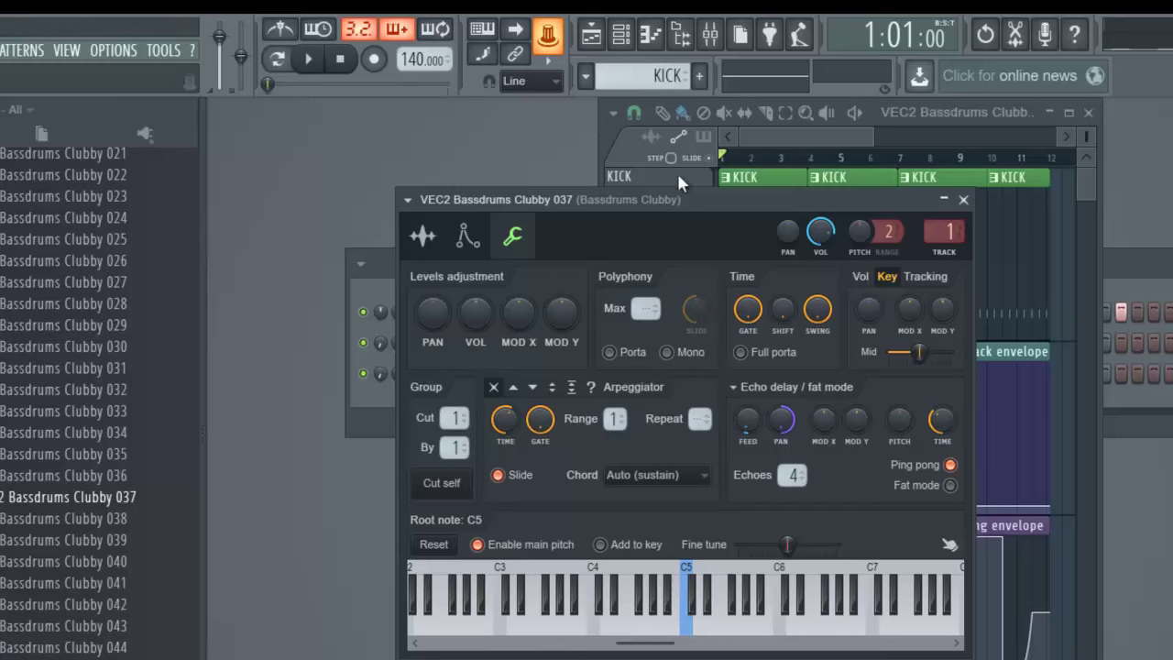
left_click(467, 236)
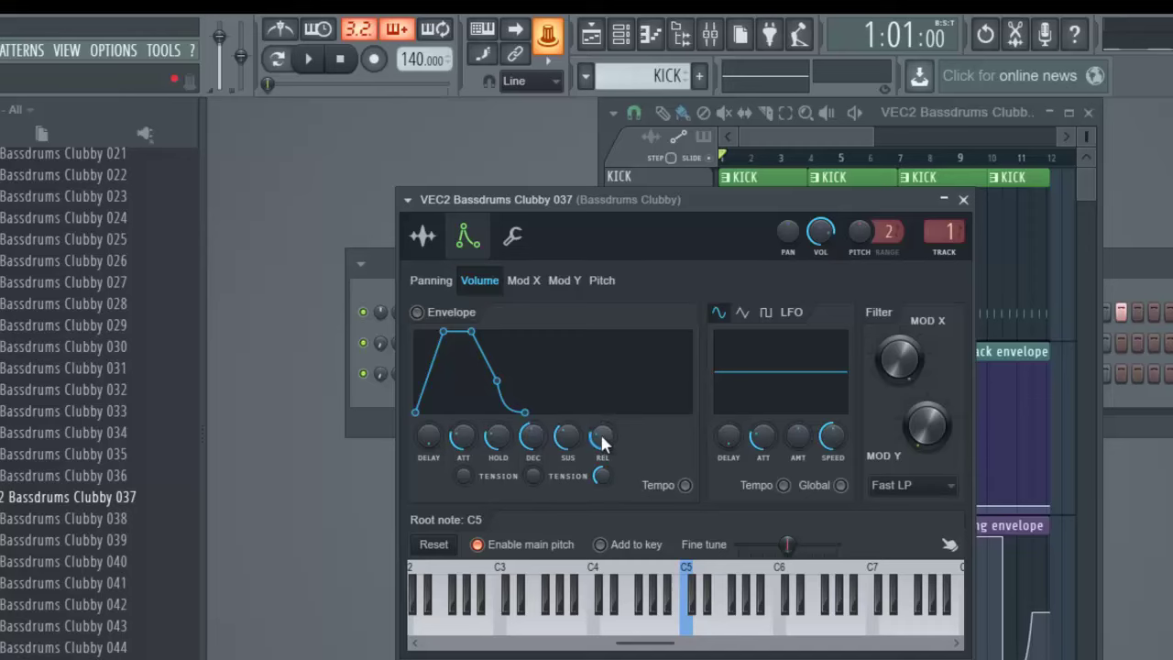
right_click(460, 475)
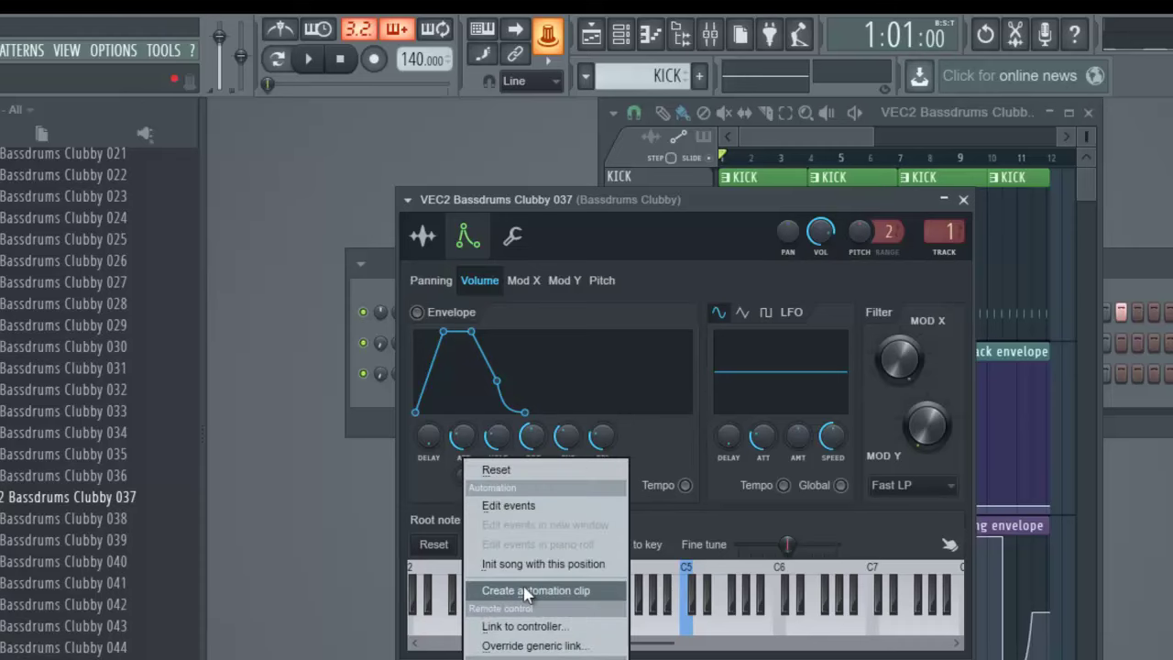
left_click(430, 479)
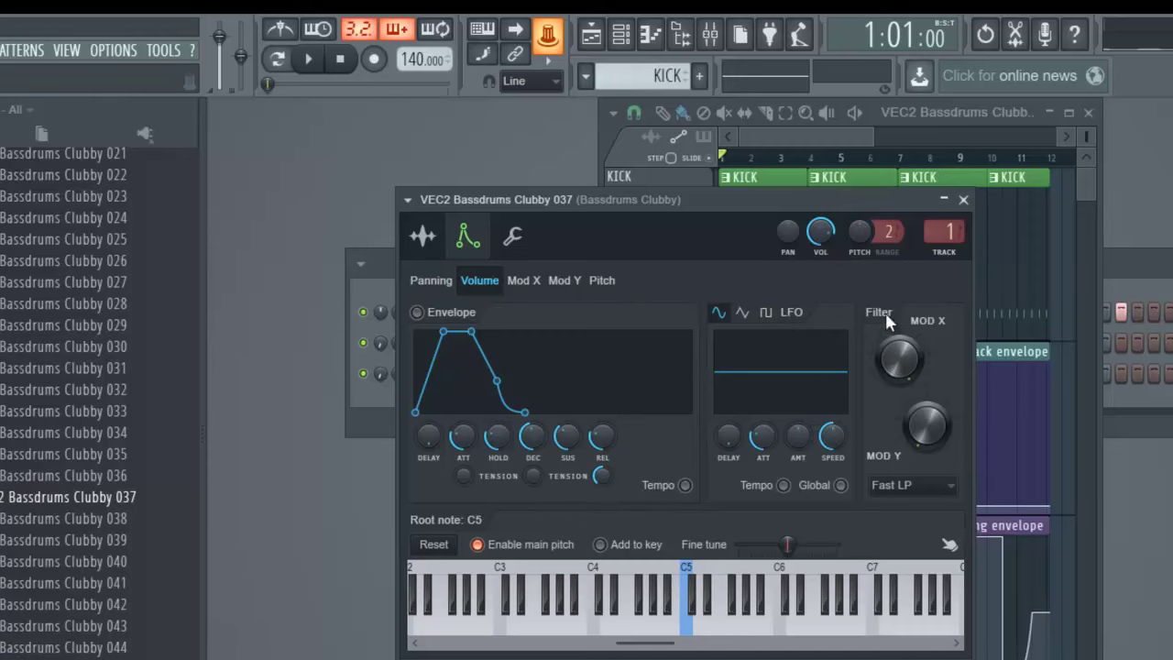
Step: Set the filter type of VEC2 Bassdrums Clubby 037 to BP
left_click_drag(875, 137, 957, 136)
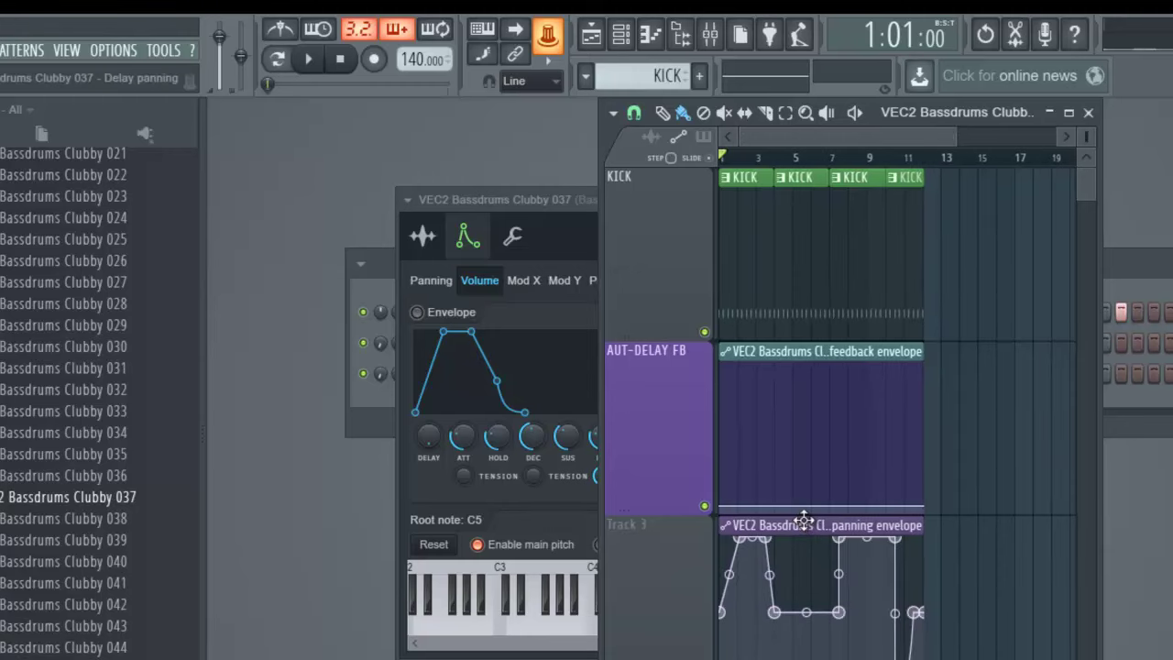
left_click(518, 198)
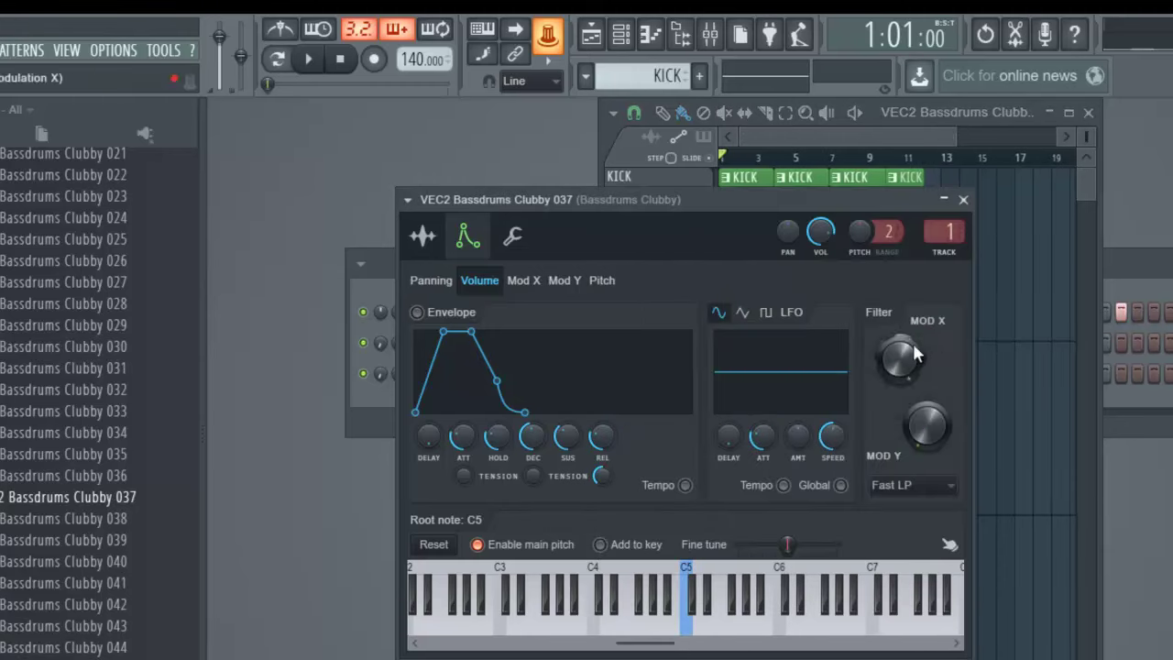
left_click(925, 487)
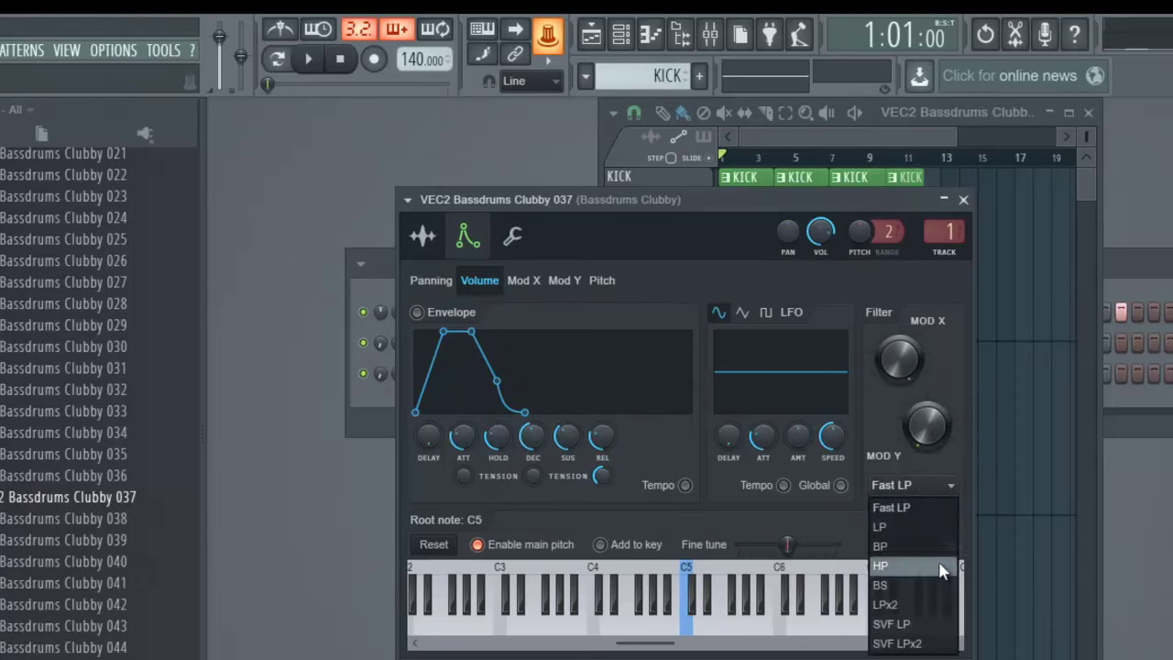
left_click(902, 548)
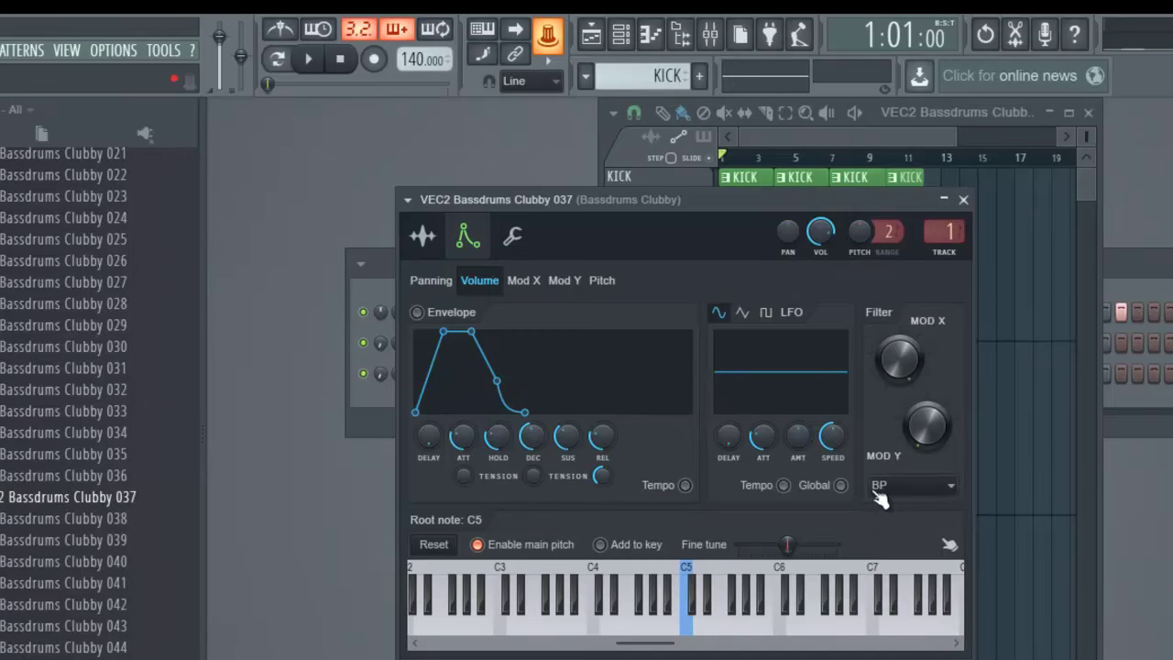
Step: Adjust the filter's Mod X and Mod Y knobs while playing the arrangement to hear their effect on the kick
key("space")
left_click_drag(897, 378, 906, 450)
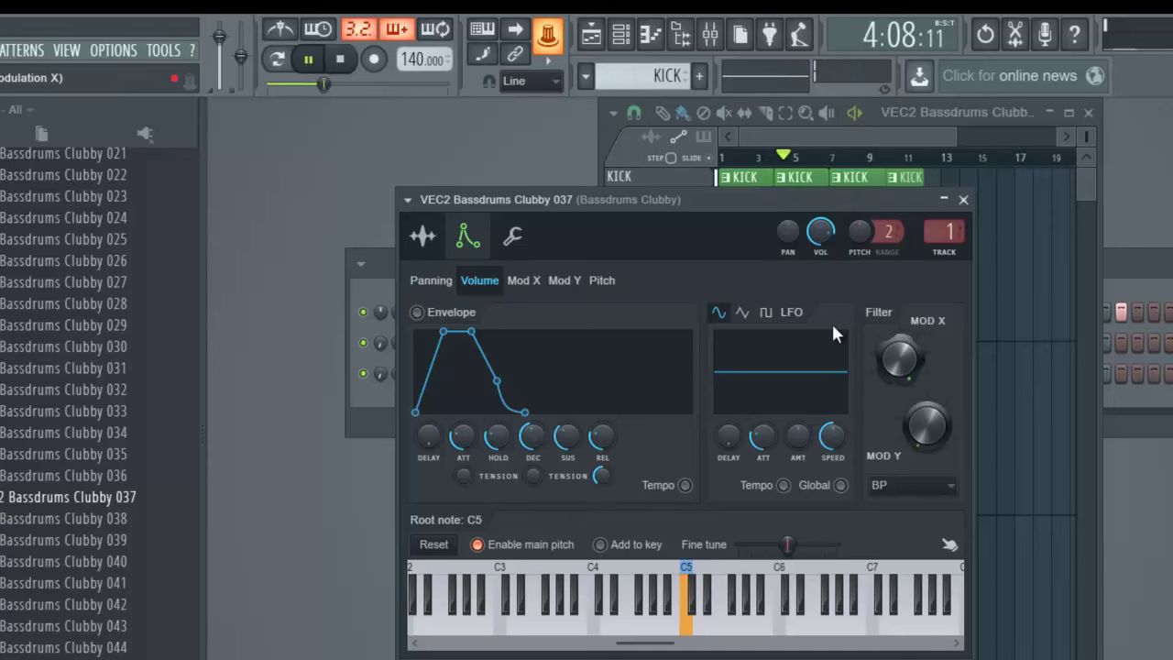
key("space")
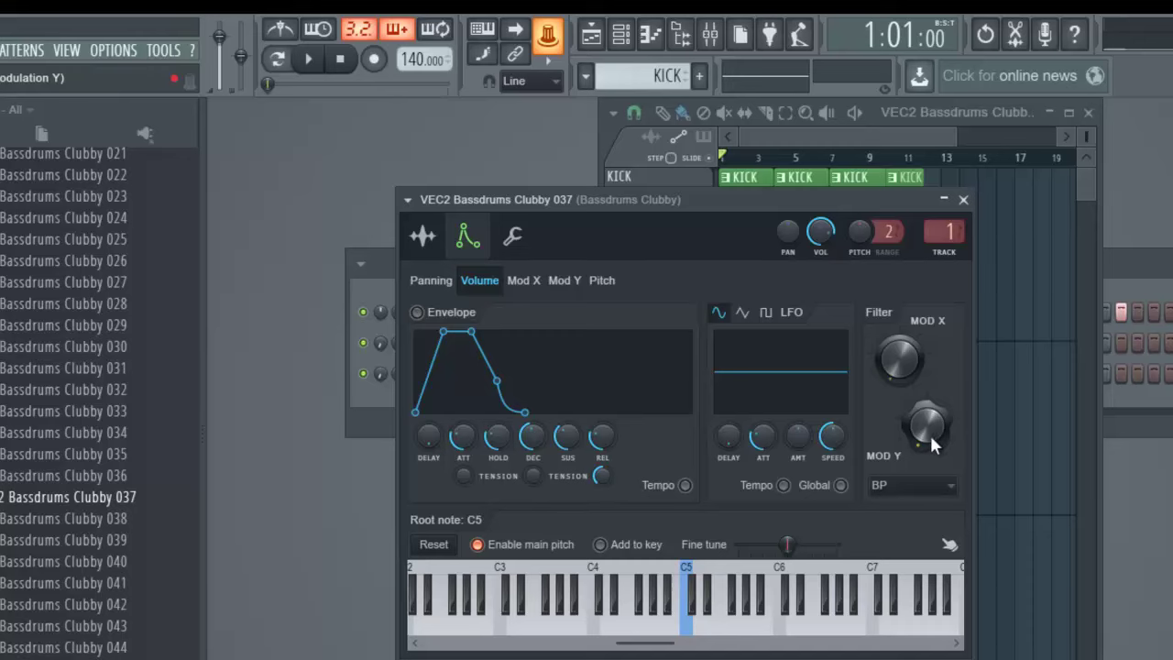
key("space")
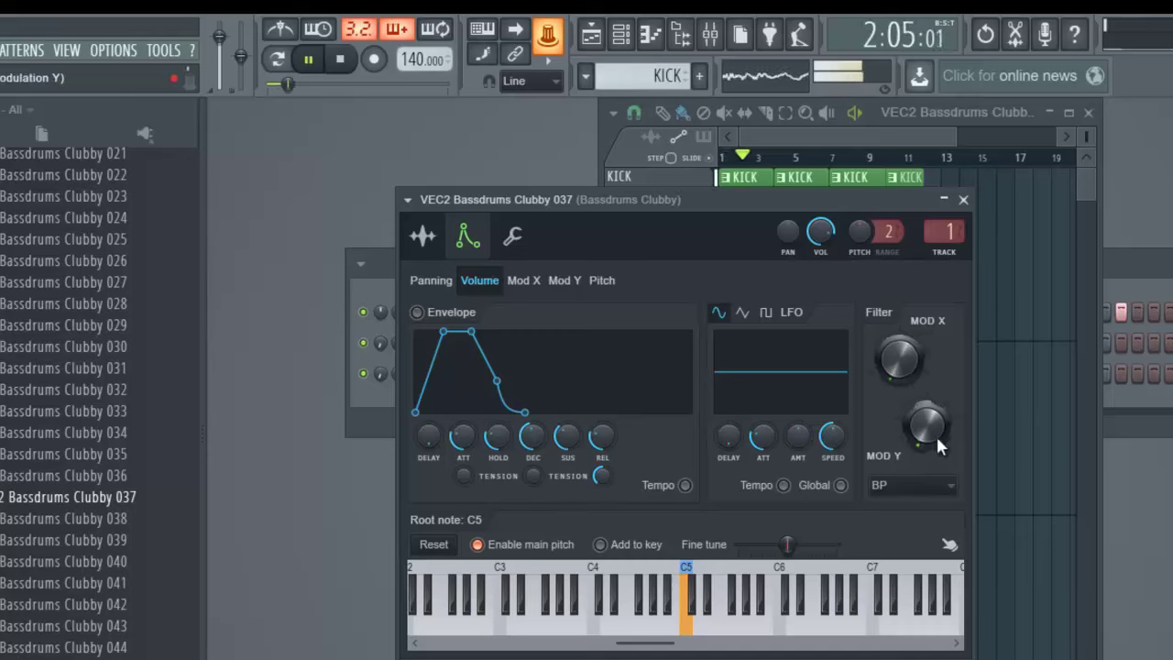
mouse_move(892, 340)
left_mouse_down()
mouse_move(822, 7)
mouse_move(831, 229)
mouse_move(862, 348)
mouse_move(896, 359)
left_mouse_up()
left_click_drag(937, 439, 933, 490)
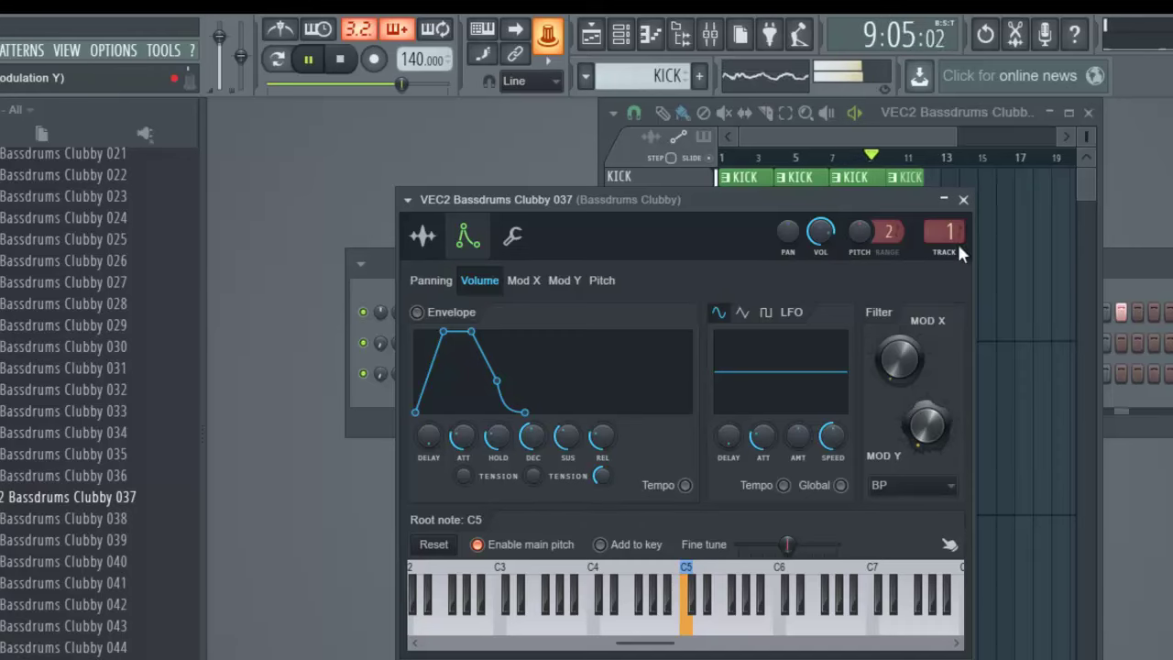
Step: Stop playback and set the filter type of VEC2 Bassdrums Clubby 037 to LP
key("space")
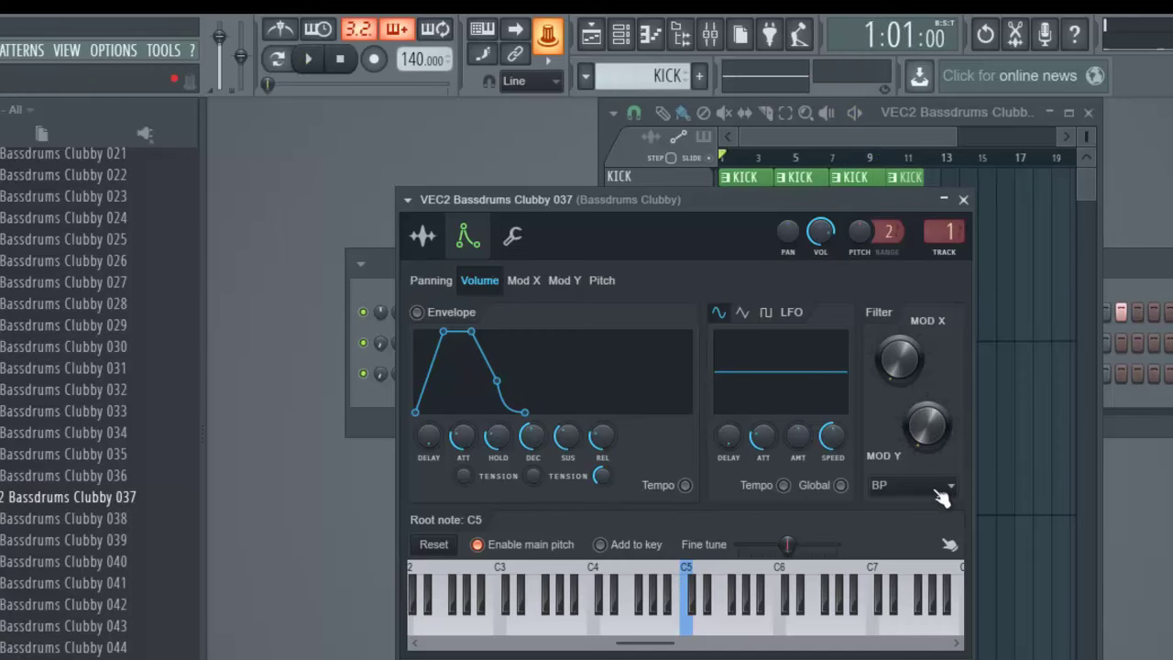
left_click(931, 484)
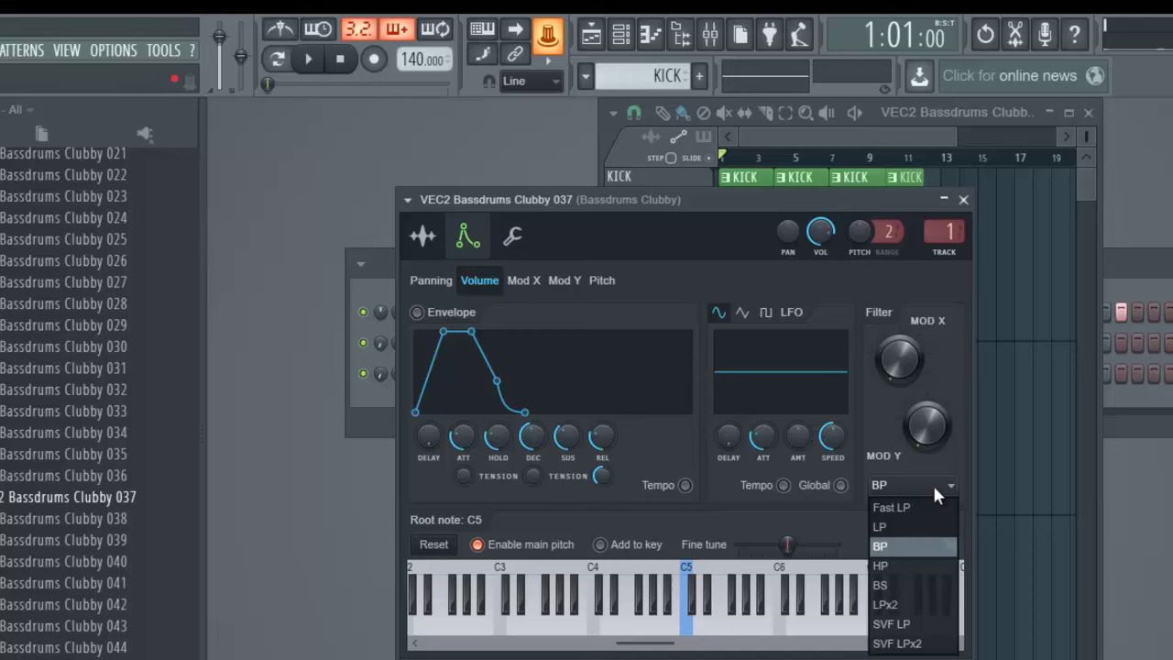
left_click(886, 528)
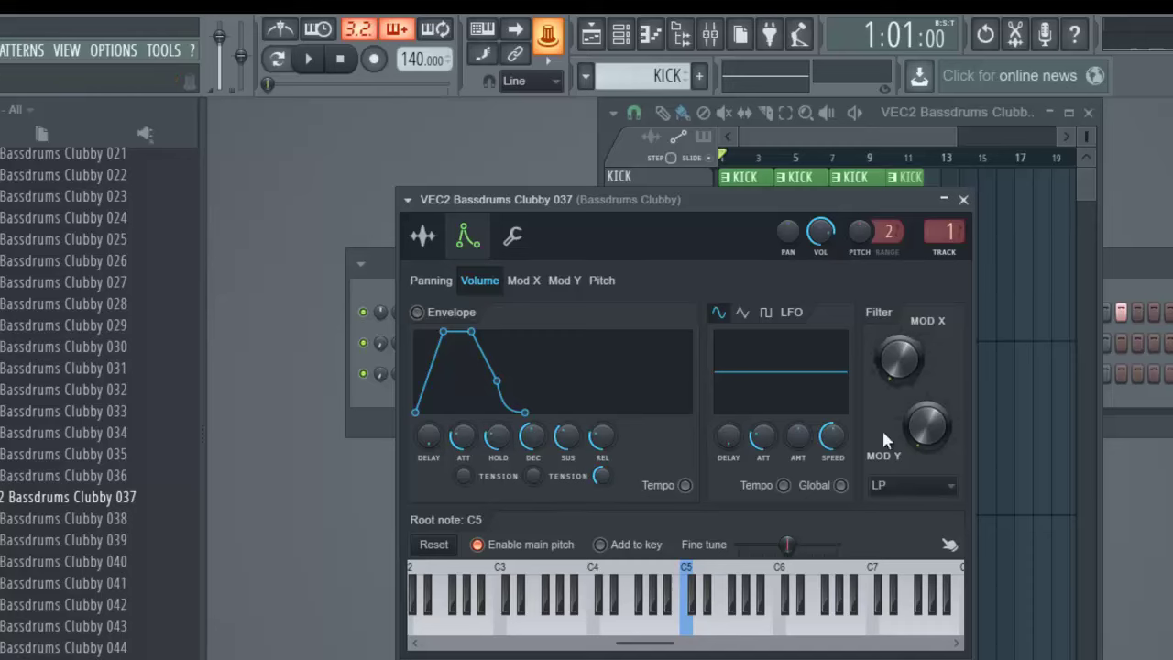
Step: Create an automation clip for the filter's Mod X knob and raise its end point to the maximum
right_click(887, 362)
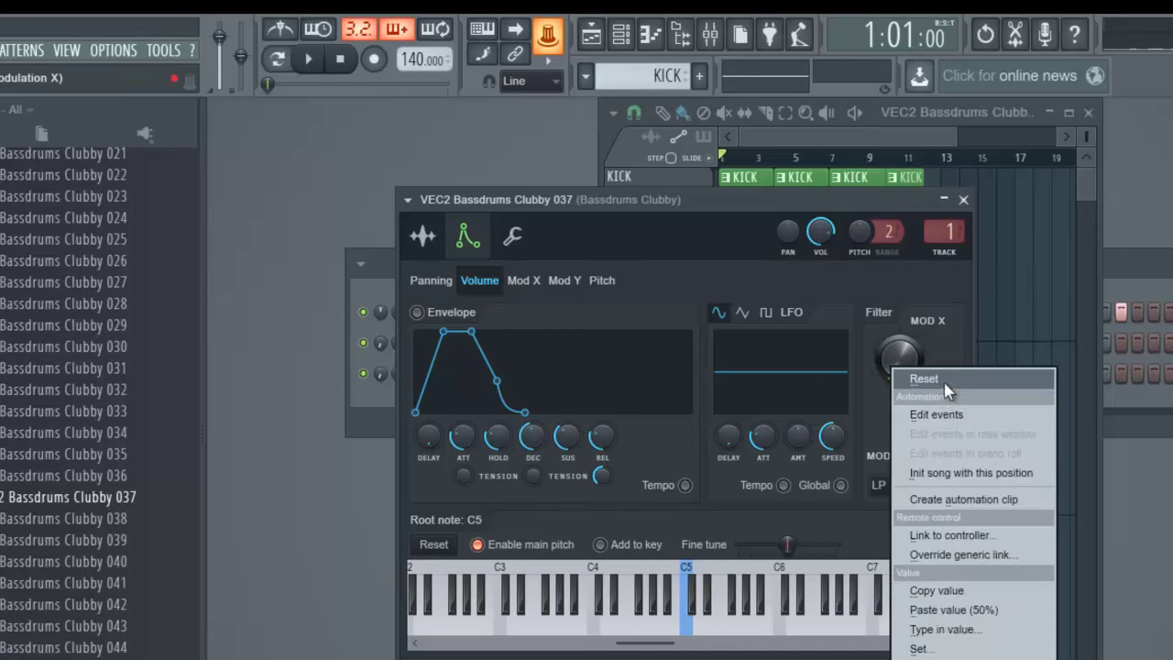
left_click(957, 501)
left_click(868, 133)
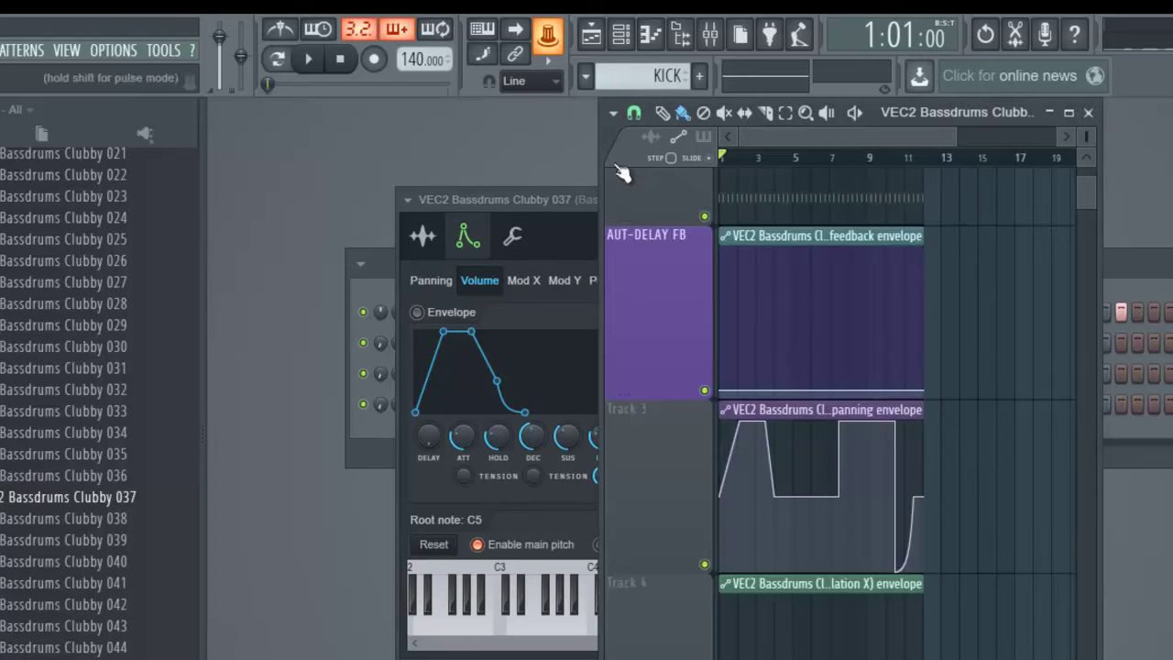
left_click_drag(561, 196, 332, 197)
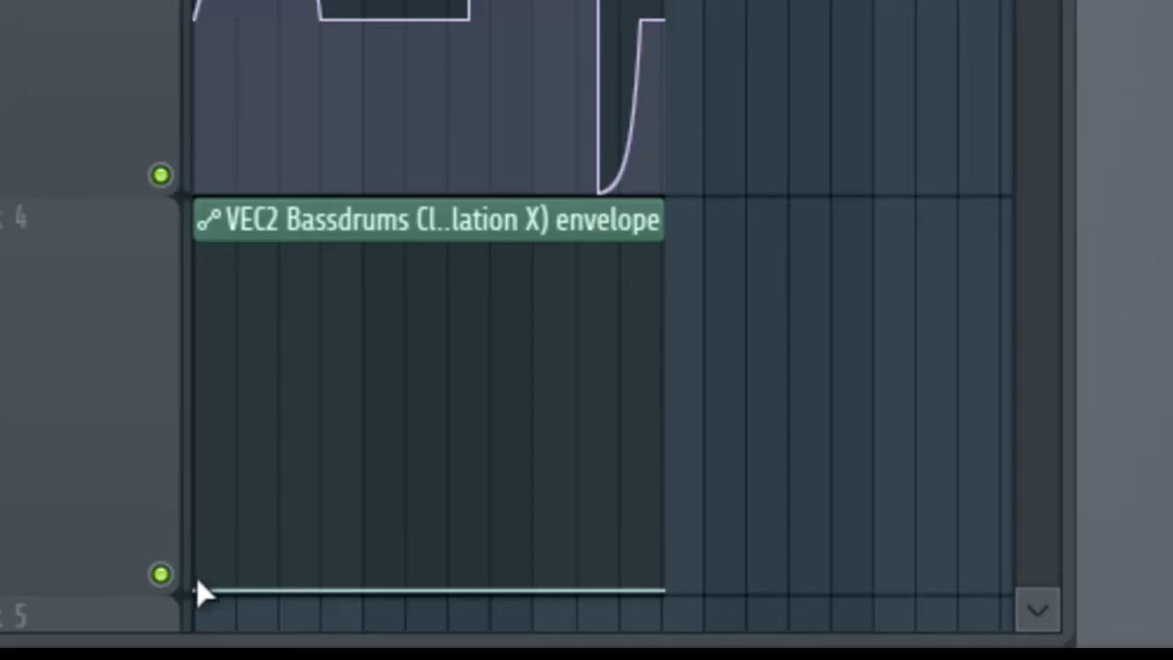
left_click_drag(664, 589, 673, 210)
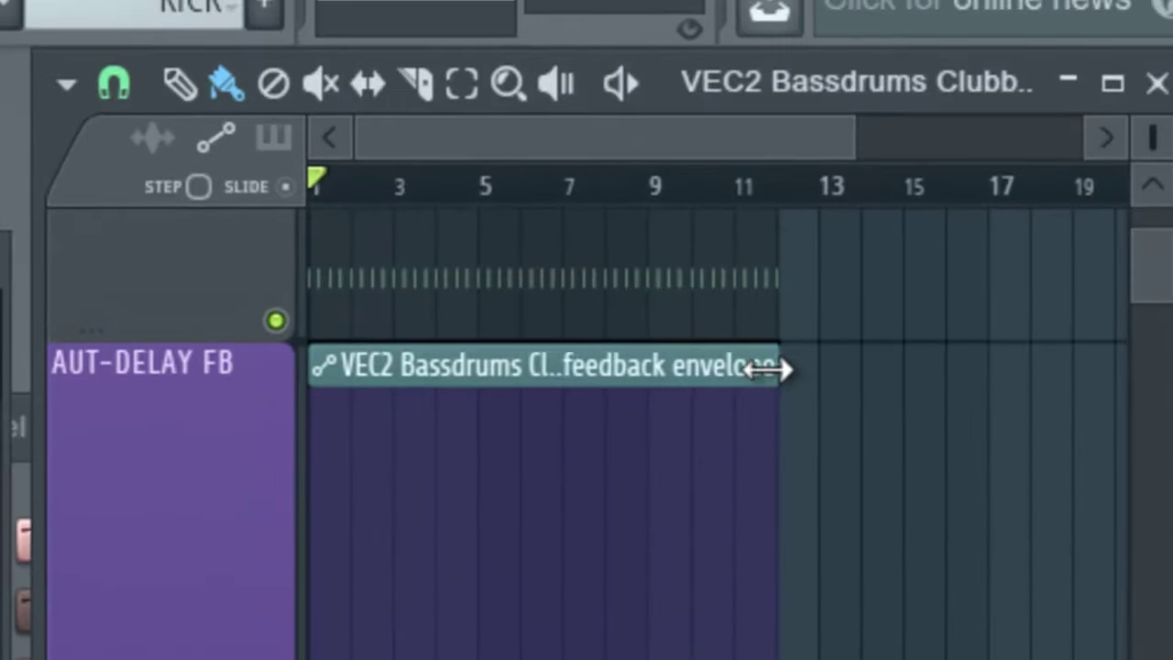
Step: Extend the delay feedback automation clip to bar 18, and mute the AUT-DELAY FB track and Track 3
left_click_drag(777, 366, 1033, 375)
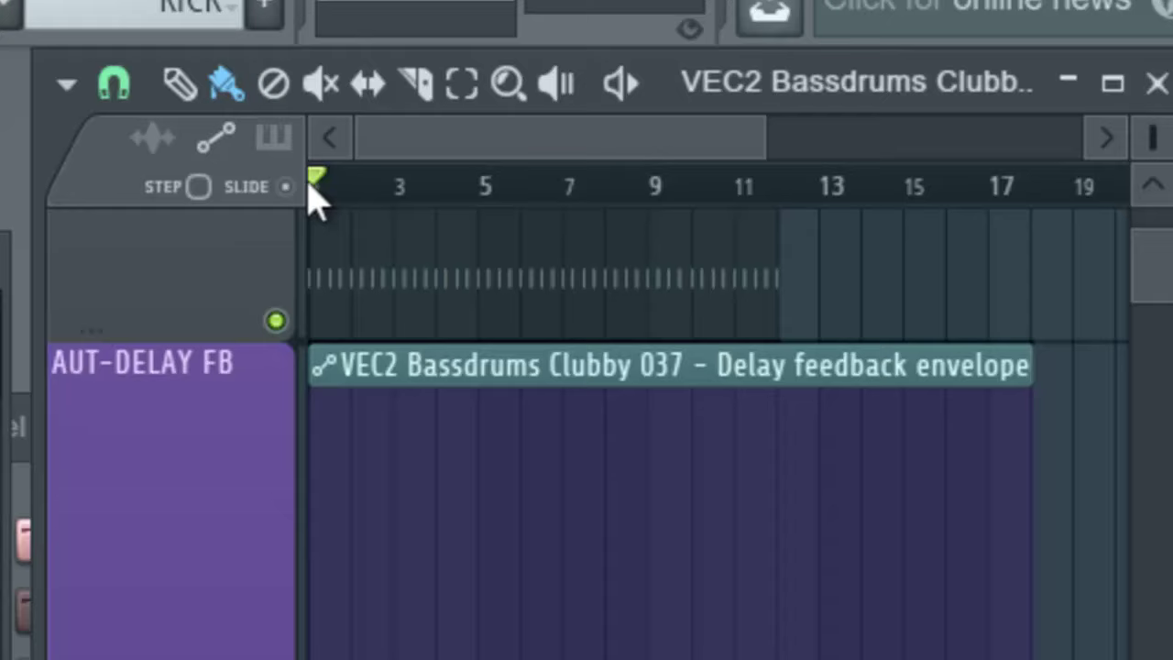
left_click(105, 98)
left_click(195, 233)
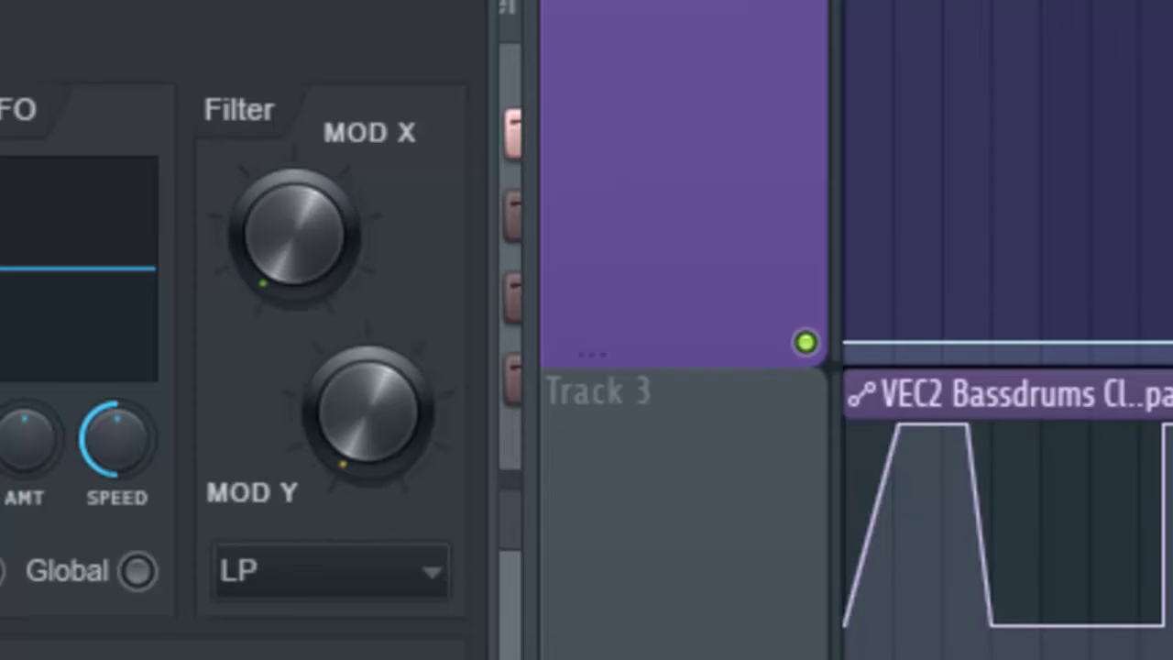
left_click(806, 657)
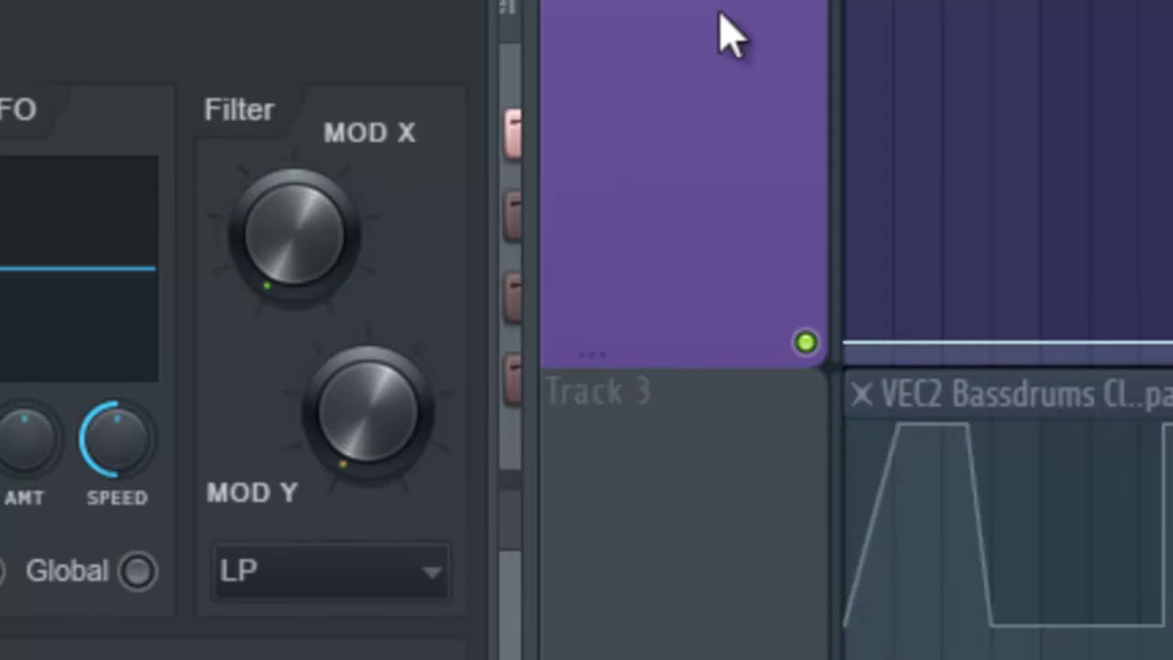
left_click(808, 346)
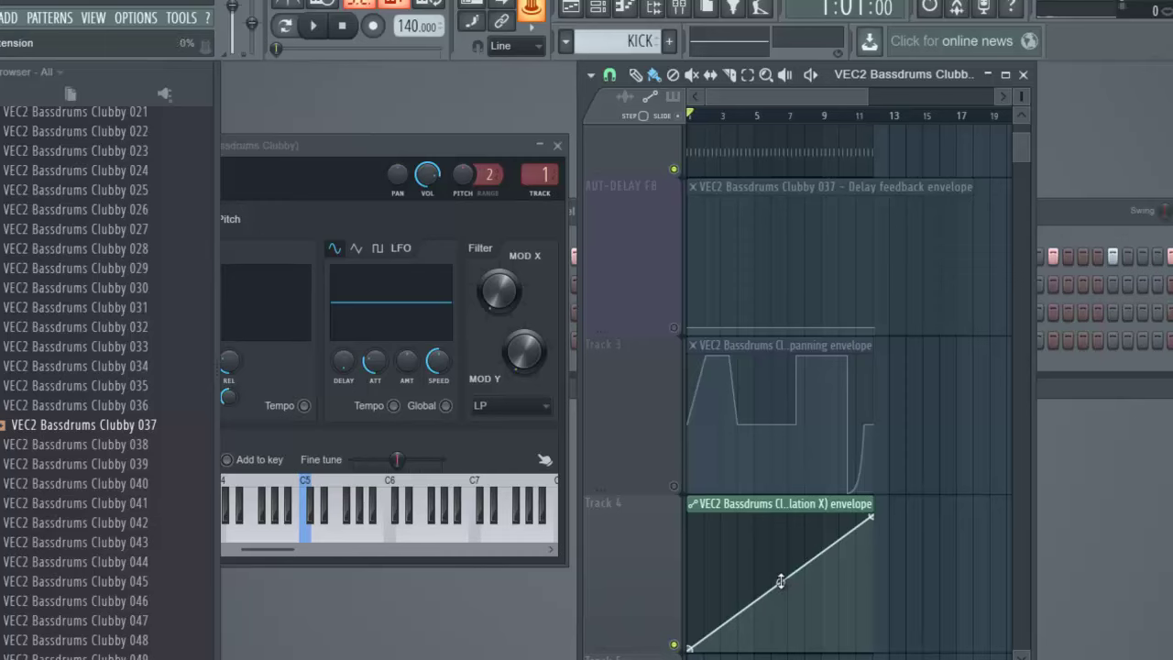
Step: Bend the Mod X envelope into a steep early rise that levels off near the maximum, and play the arrangement with it
left_click_drag(779, 581, 732, 481)
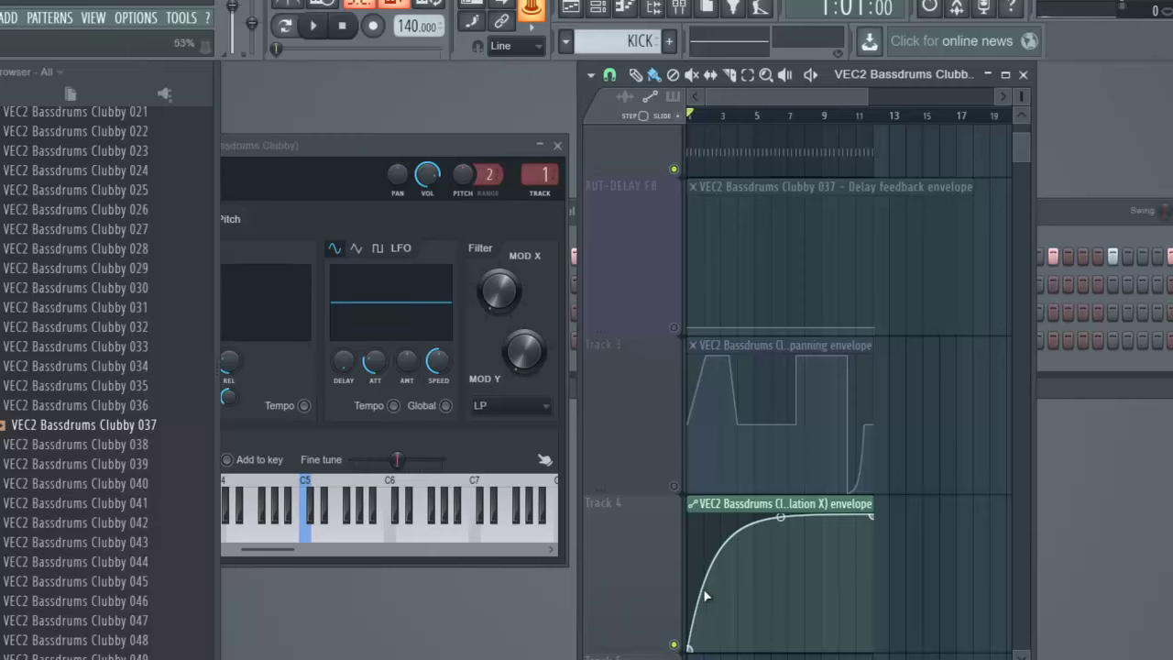
key("space")
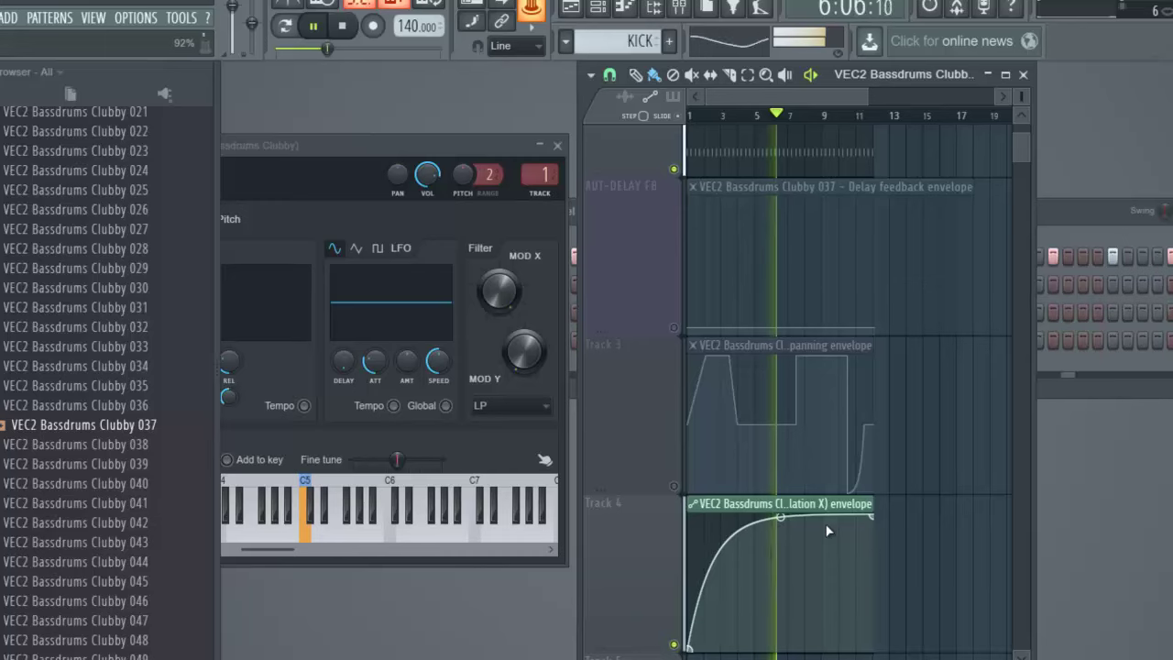
key("space")
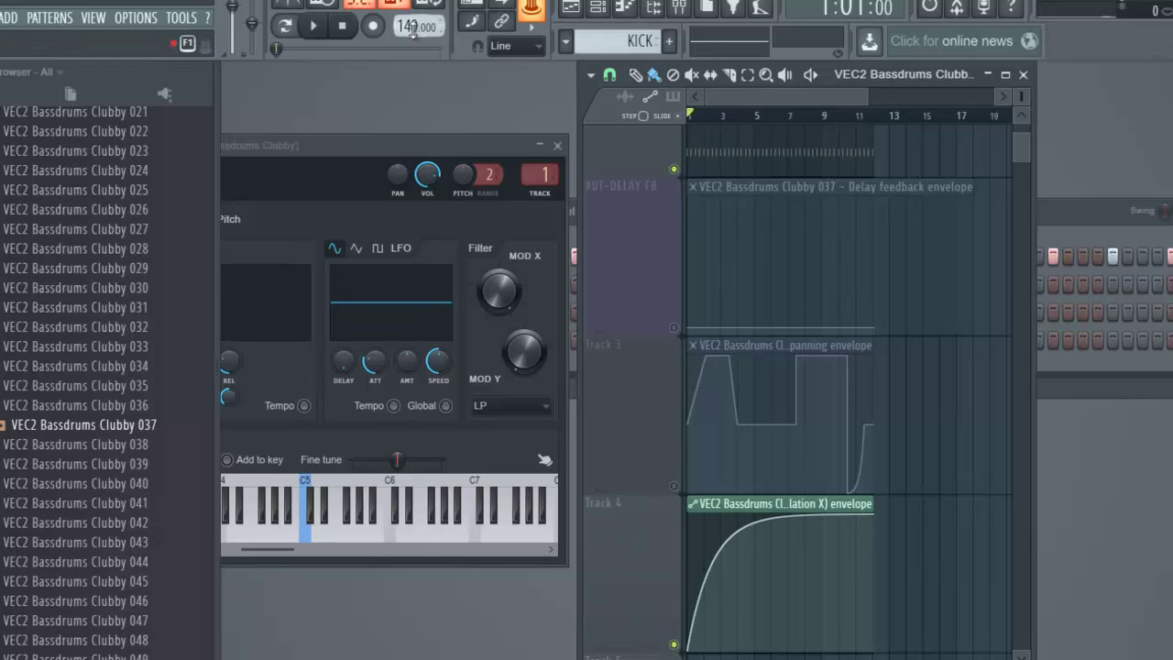
Step: Delete the panning automation channel from the channel rack
left_click(598, 8)
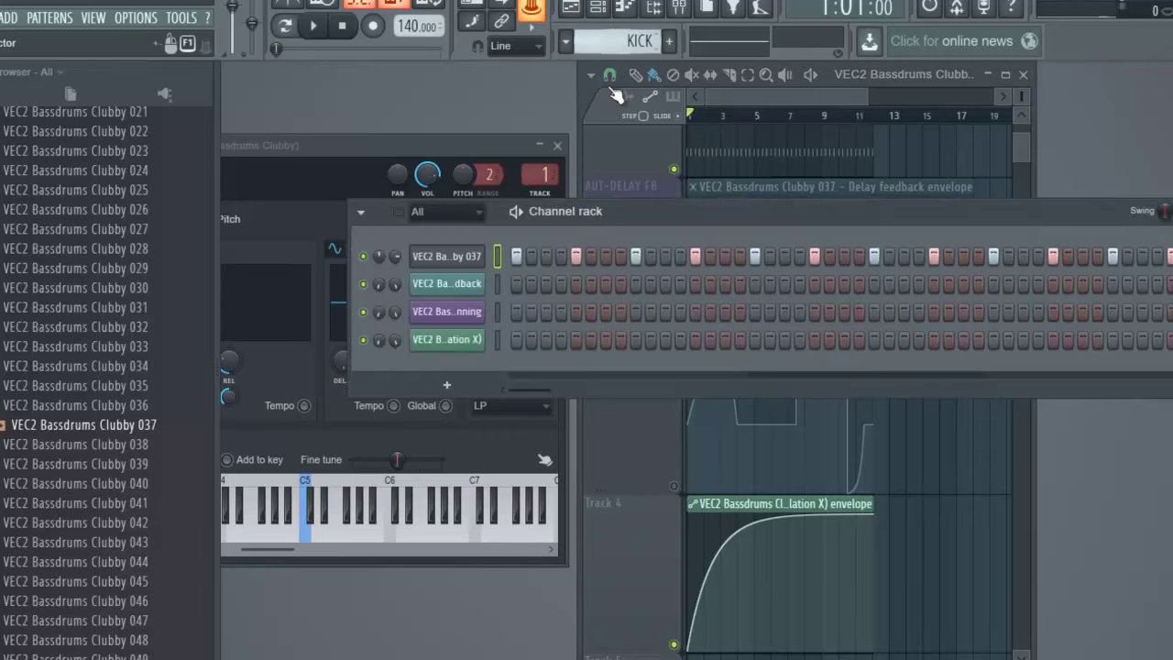
right_click(468, 317)
left_click(550, 436)
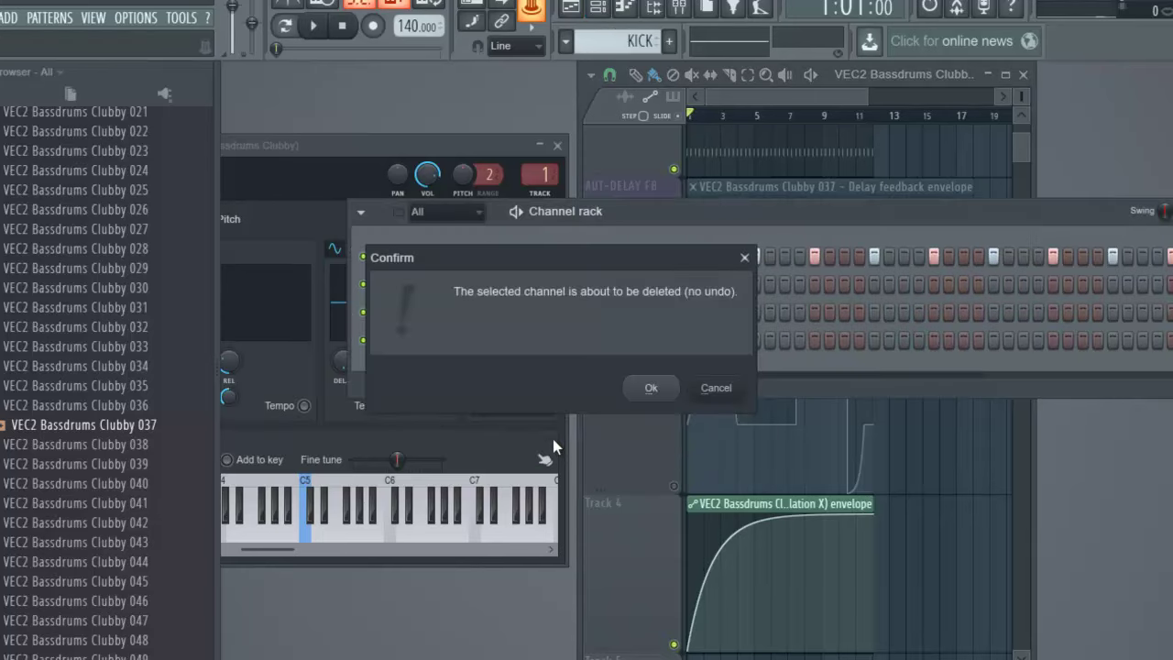
left_click(653, 386)
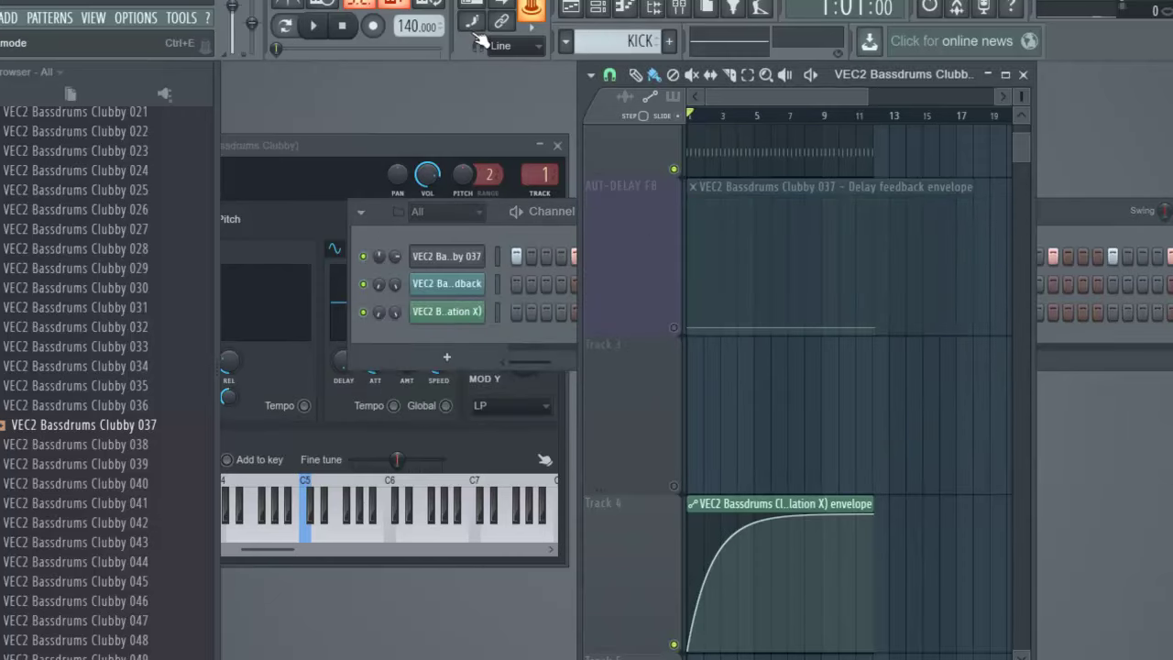
Step: Filter the channel rack to Automation channels and delete the delay feedback channel
left_click(600, 8)
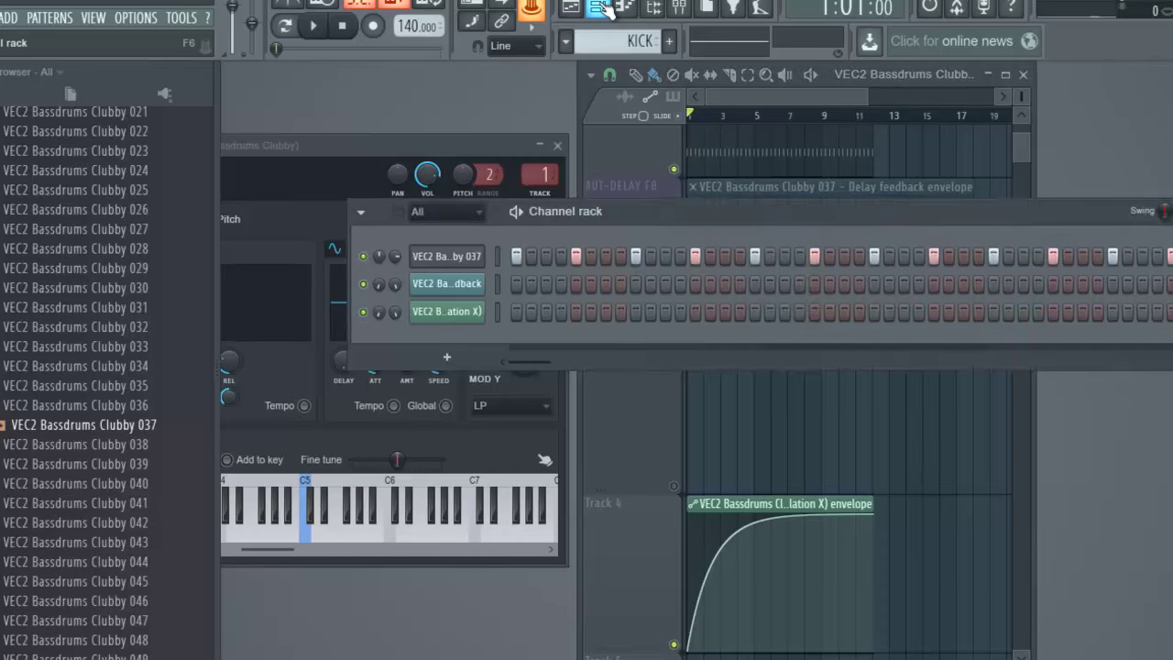
left_click(446, 211)
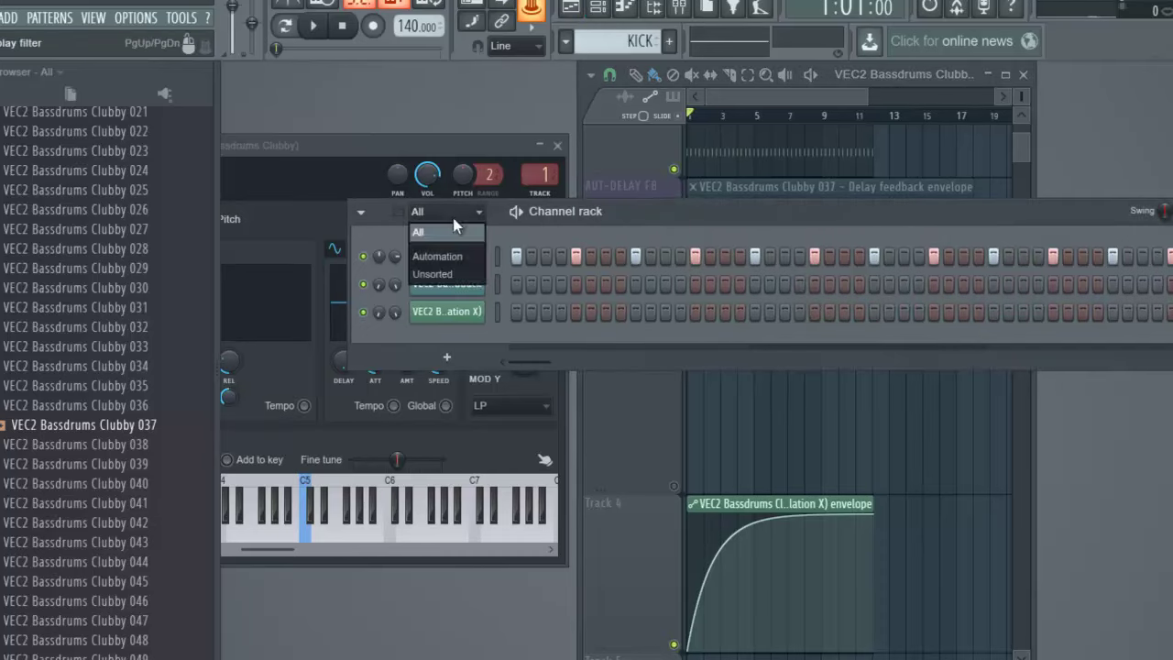
left_click(448, 241)
left_click(445, 285)
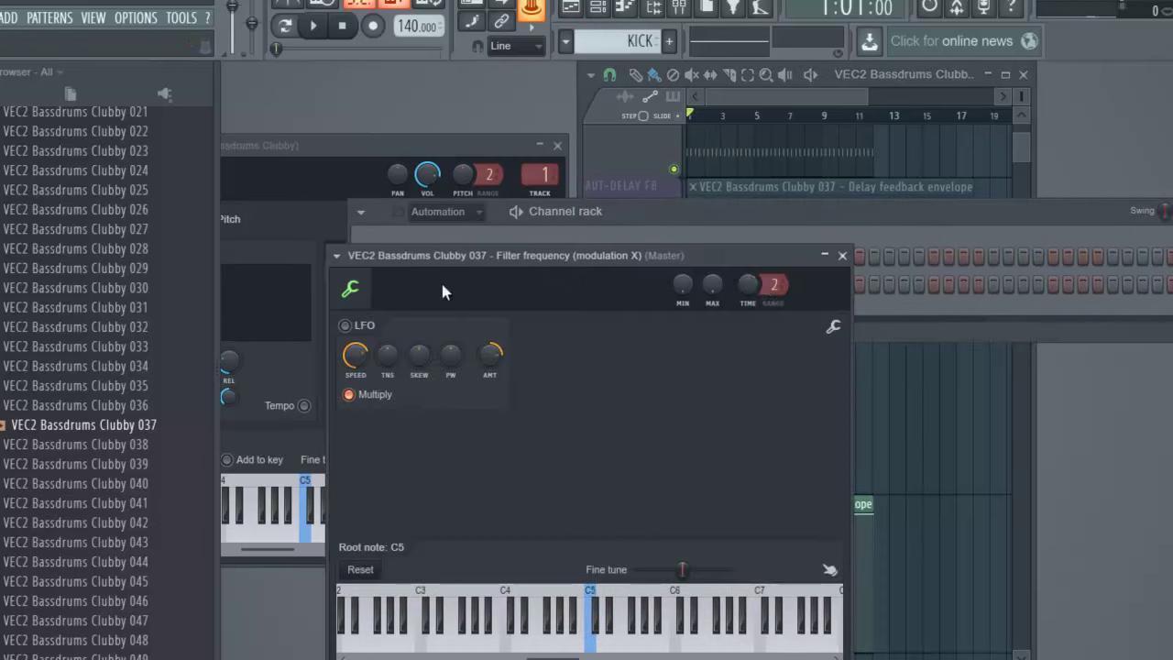
left_click(841, 255)
right_click(466, 257)
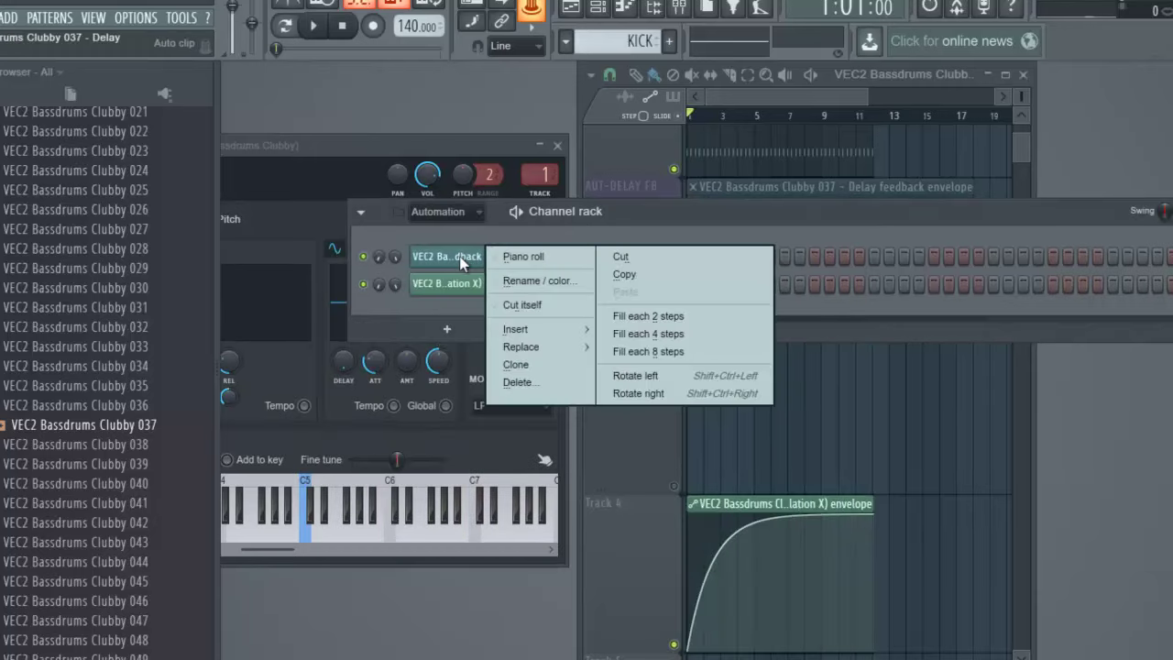
left_click(555, 382)
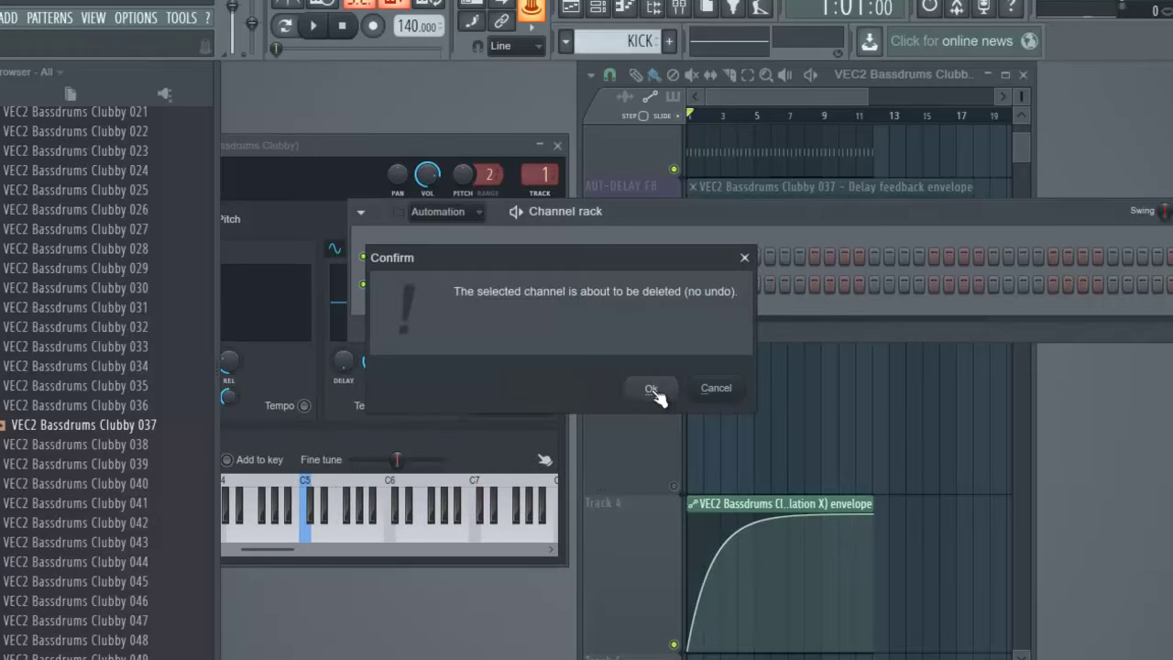
left_click(654, 390)
Step: Move the Mod X automation clip to the re-enabled AUT-DELAY FB track and straighten its curve into a nearly linear rise
left_click(775, 505)
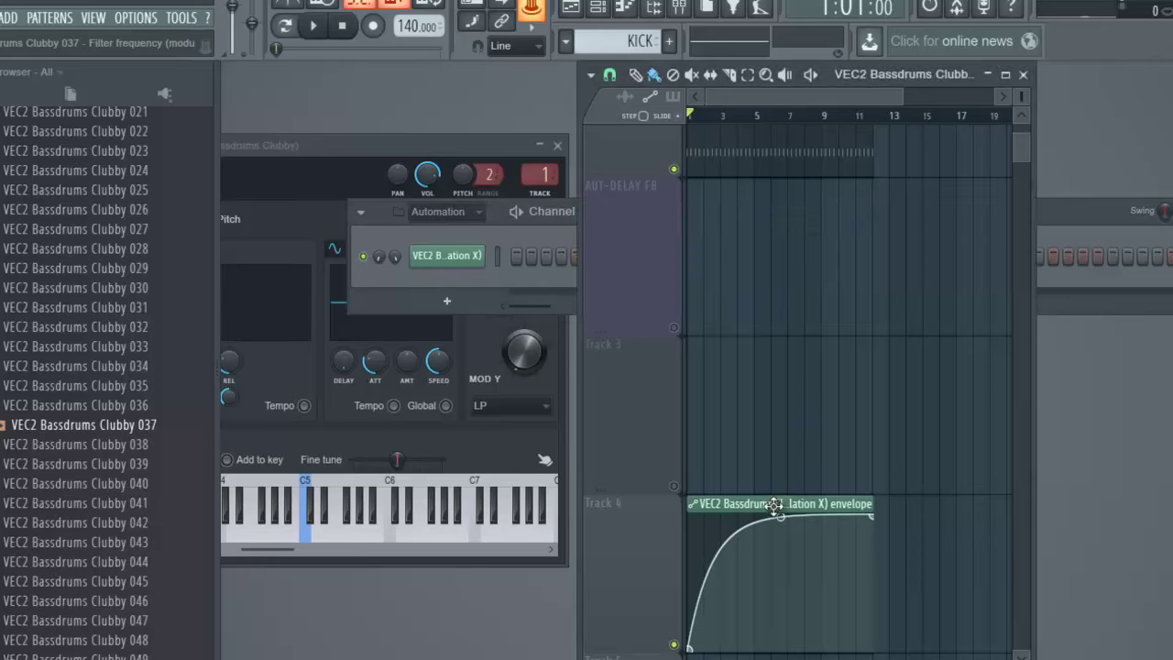
left_click_drag(763, 431, 746, 186)
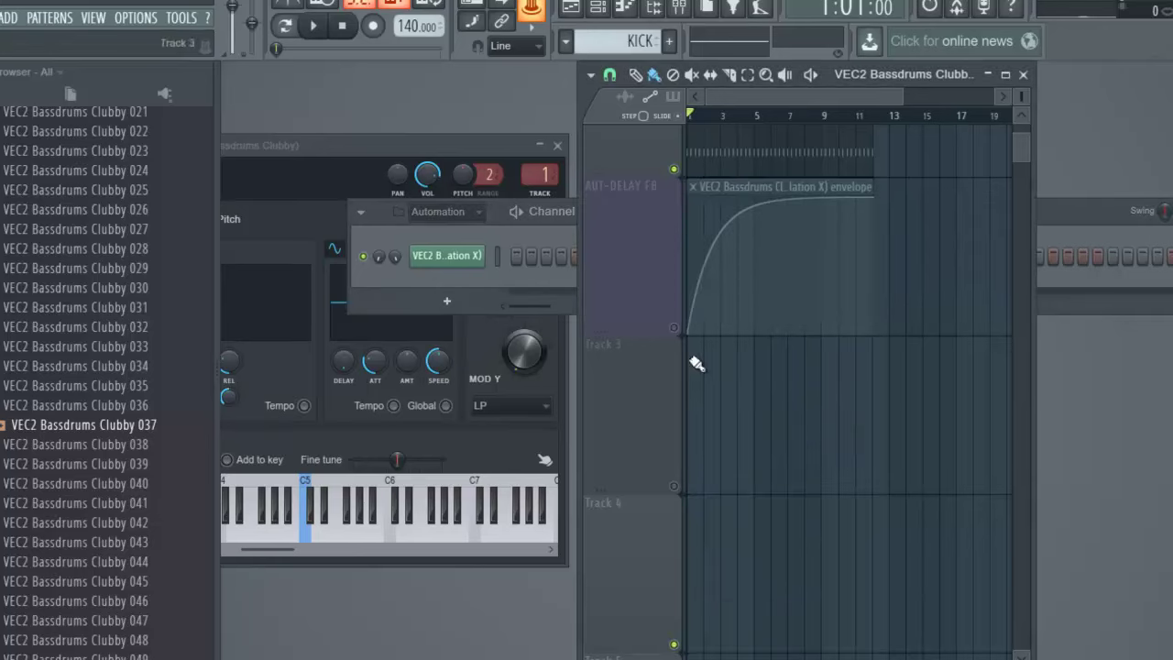
left_click(676, 171)
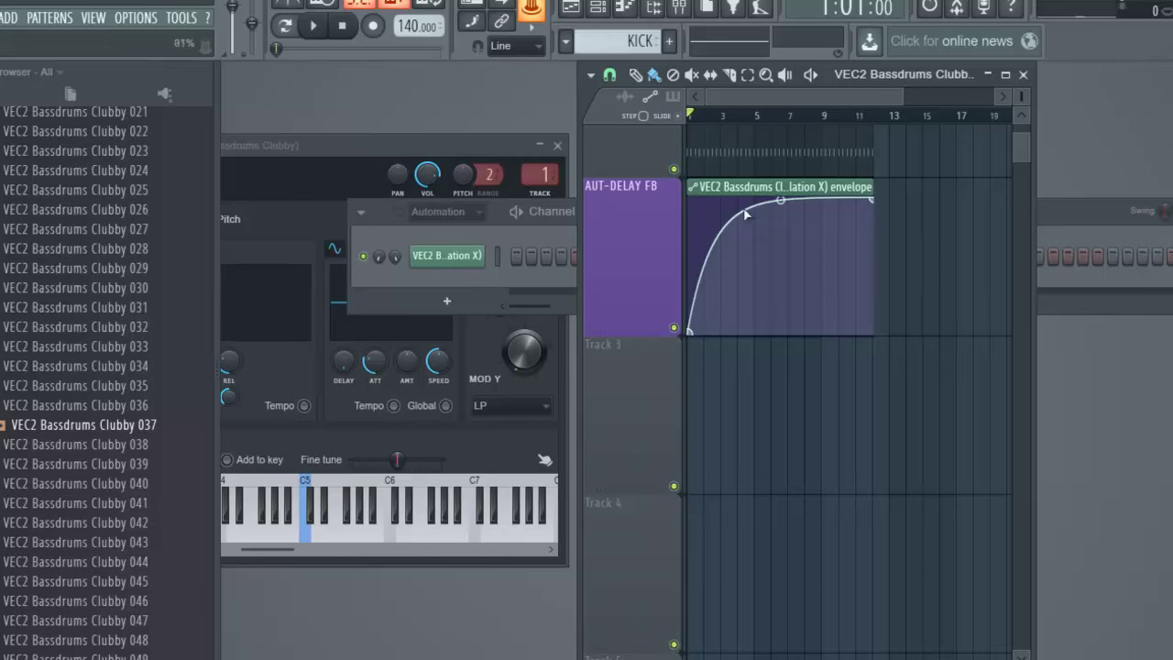
left_click_drag(781, 200, 846, 349)
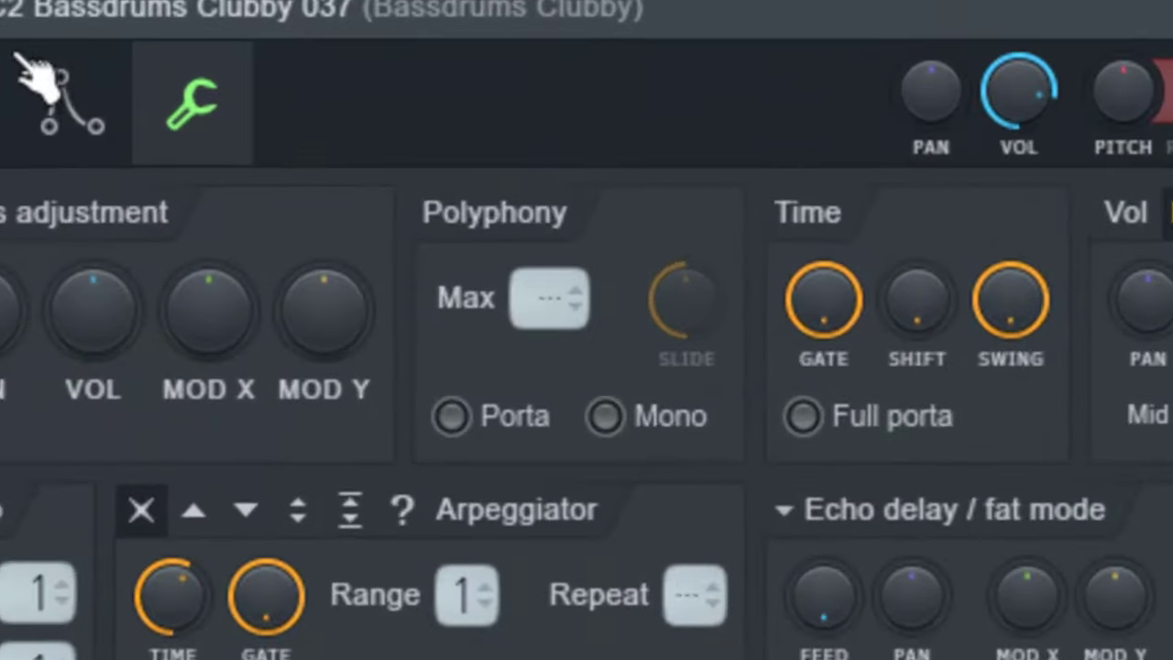
Step: Reopen the envelope and filter settings of VEC2 Bassdrums Clubby 037 and try out the Mod X knob
left_click(20, 55)
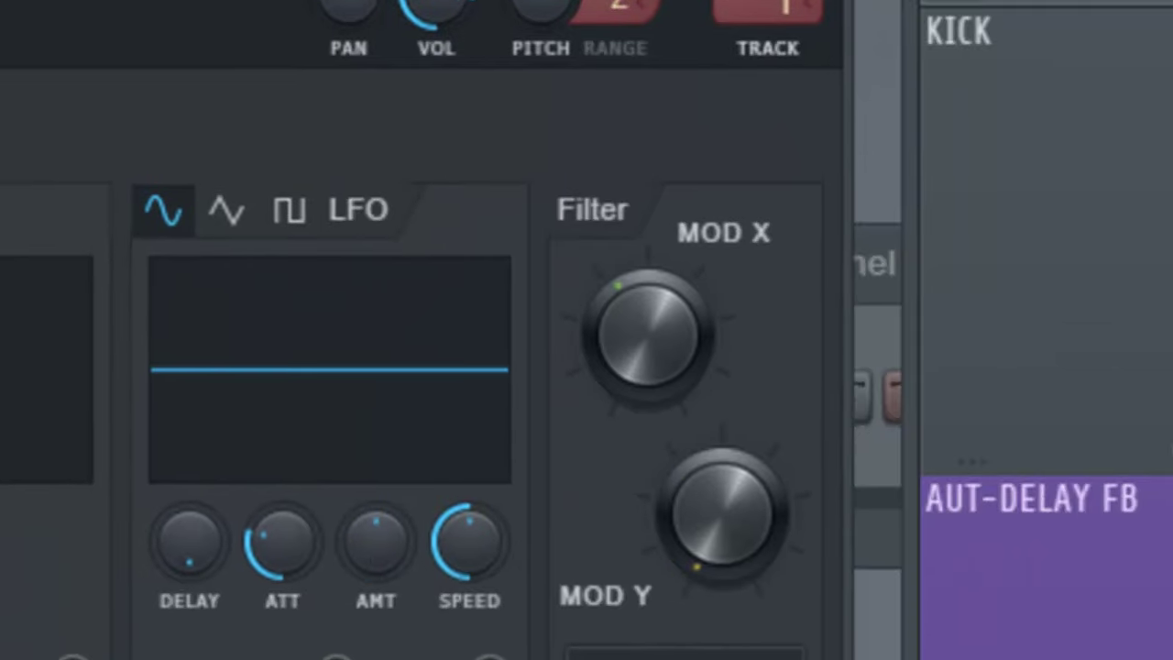
left_click_drag(380, 1, 385, 4)
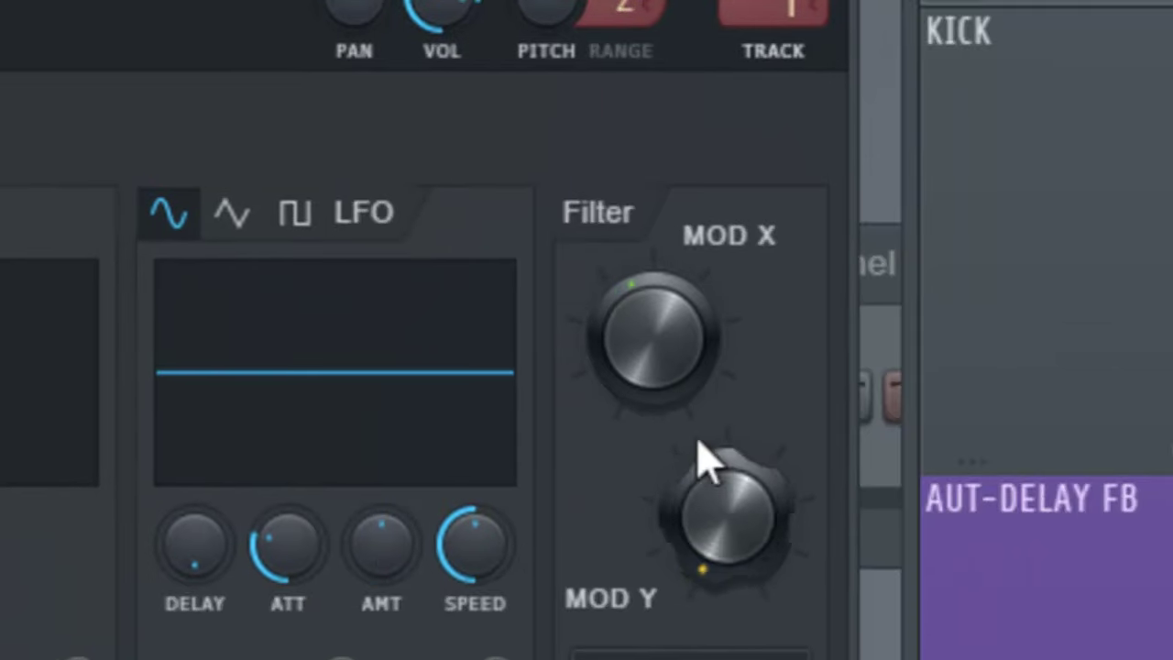
left_click_drag(683, 348, 701, 343)
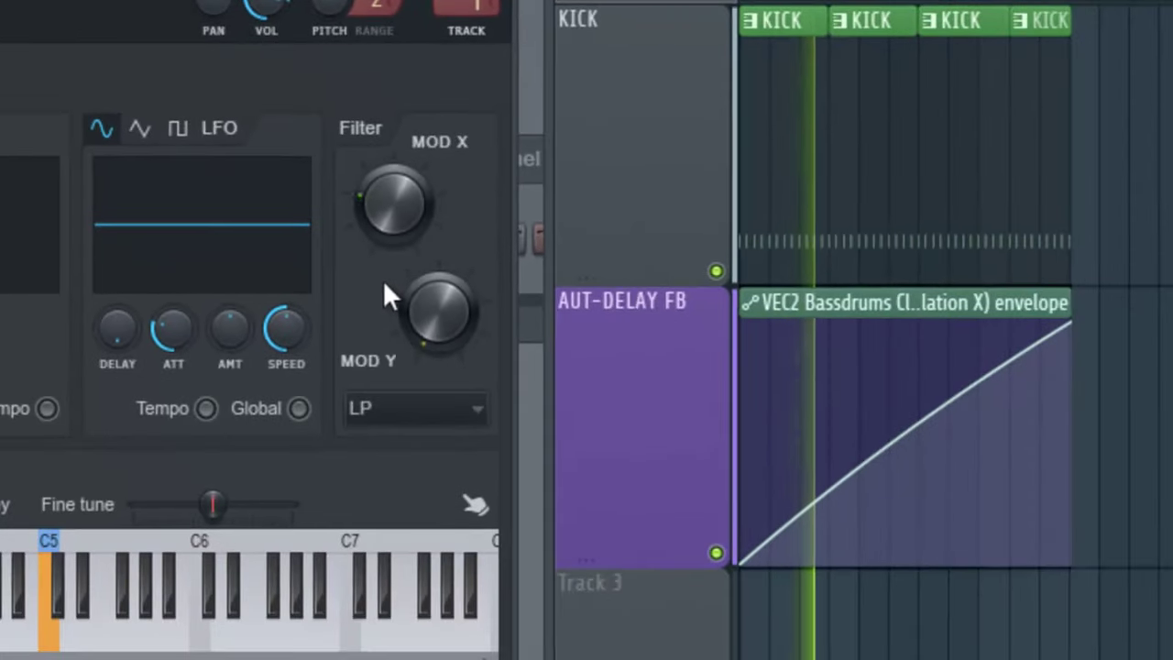
Step: Create an automation clip for the filter's Mod Y knob on Track 3 and lower its end point to the minimum
right_click(441, 324)
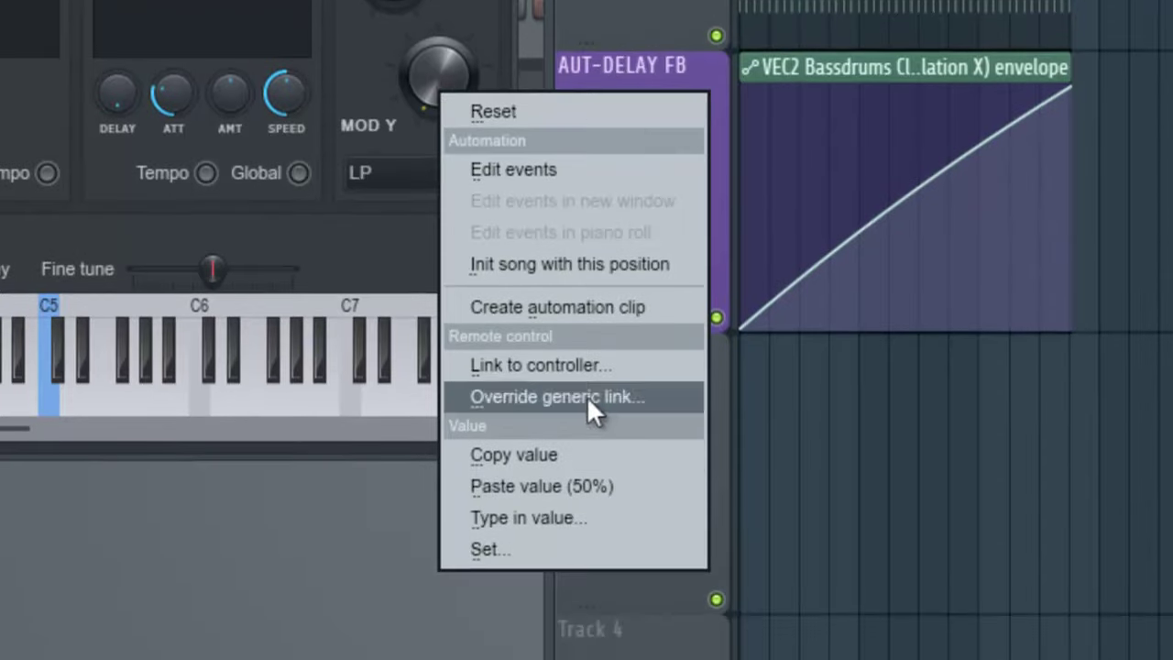
left_click(450, 76)
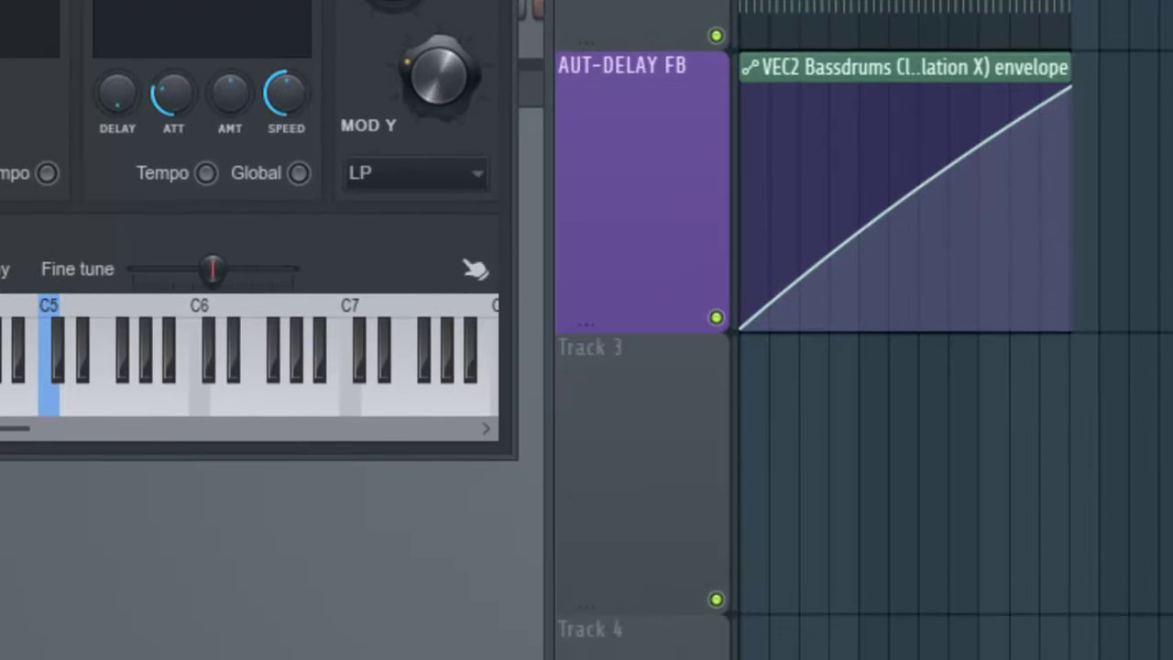
right_click(443, 73)
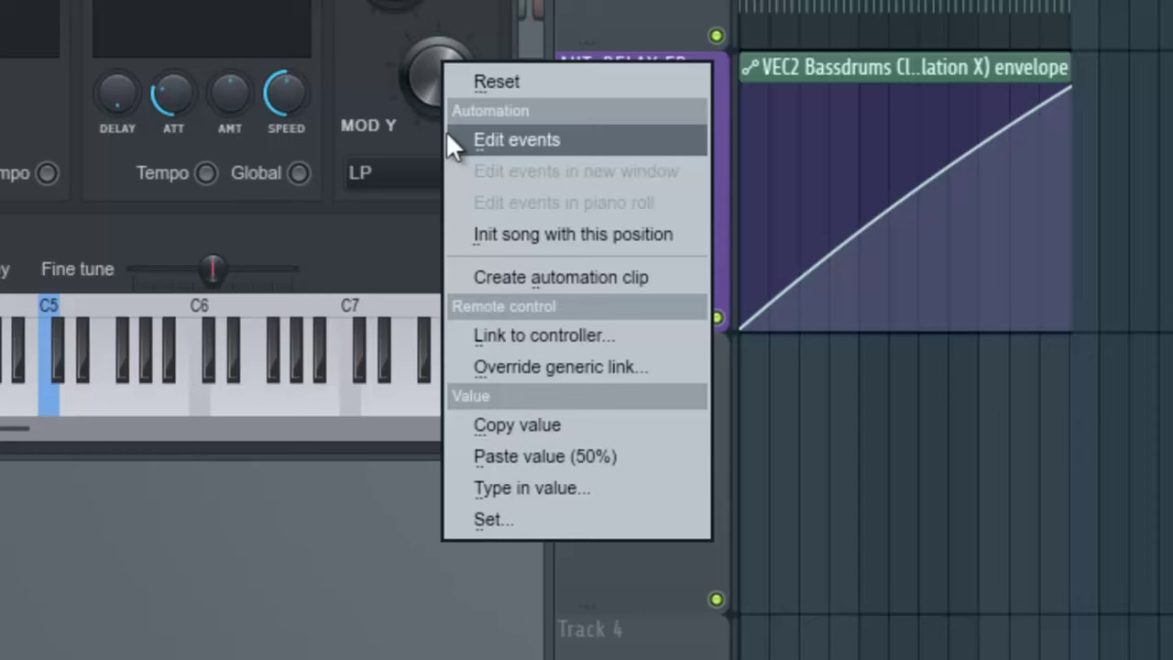
left_click(500, 277)
left_click_drag(1072, 370, 1075, 612)
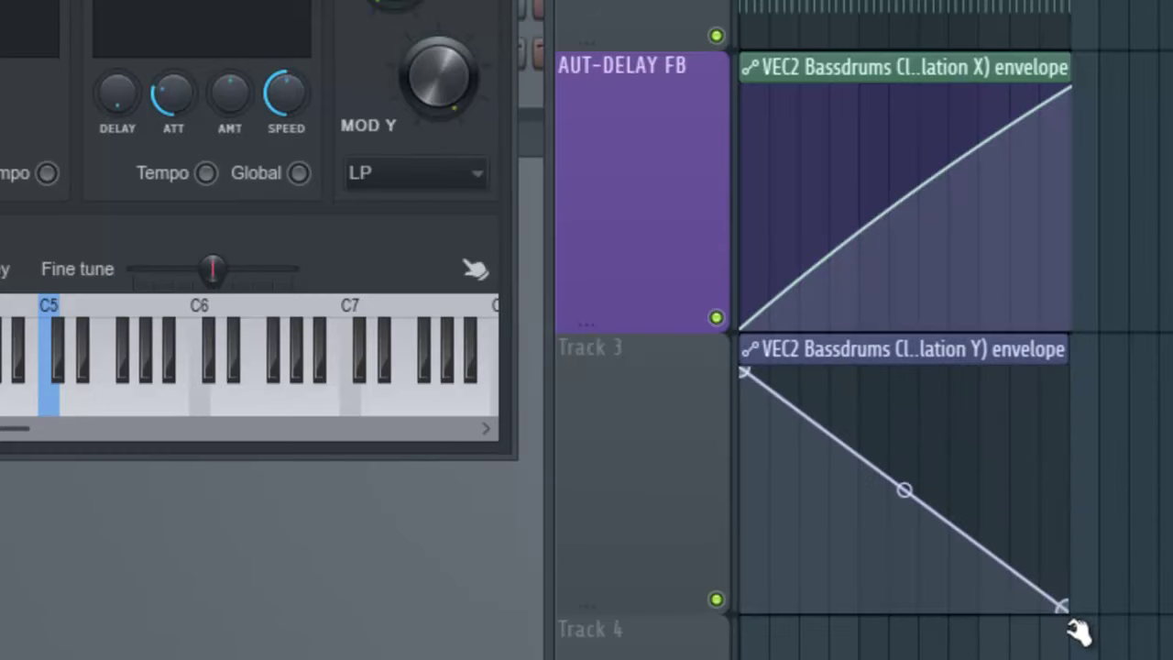
scroll(1091, 100, "up", 6)
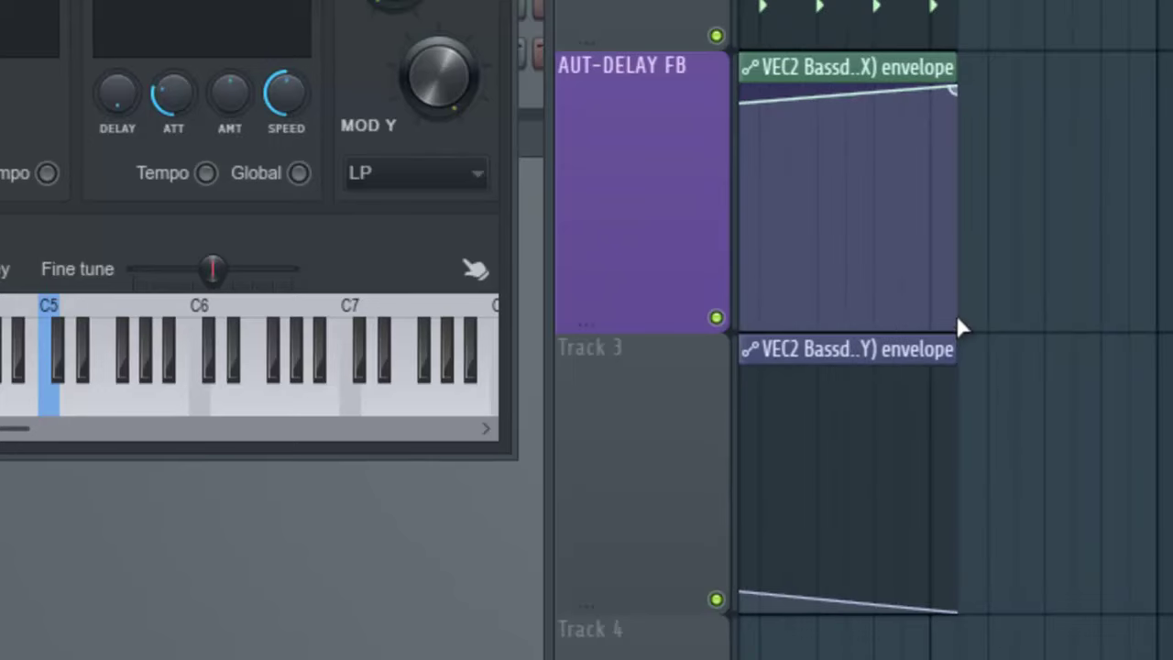
scroll(957, 4, "down", 6)
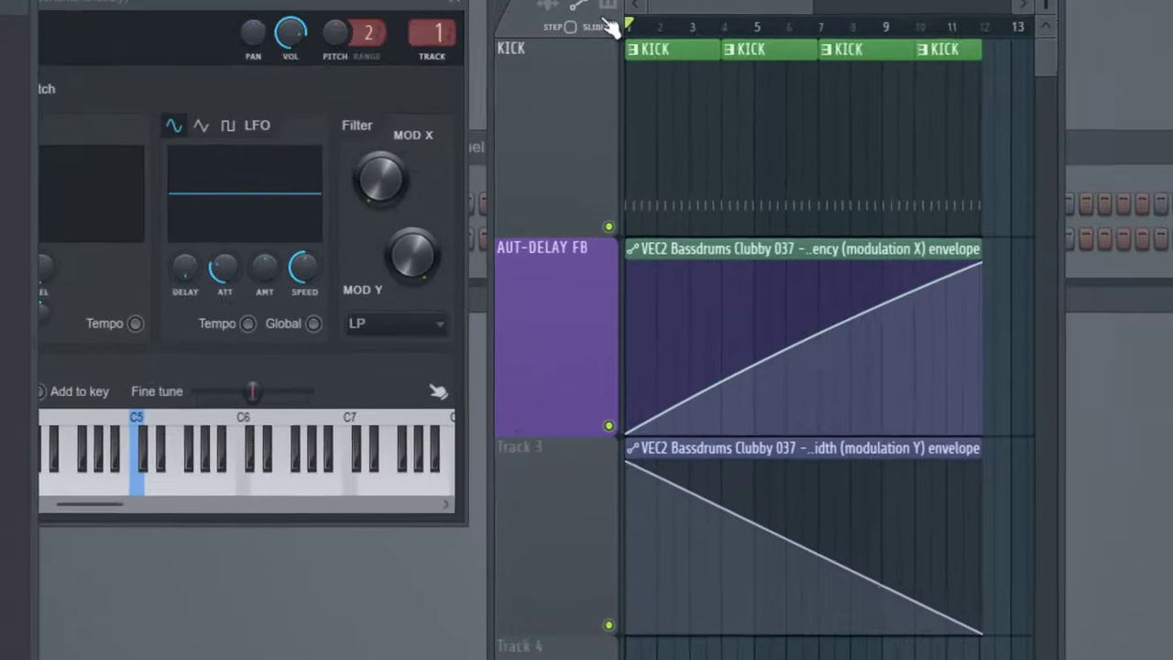
Step: Play the song with both filter automation clips and view the channel's envelope and filter settings alongside the playlist
left_click_drag(792, 38, 882, 37)
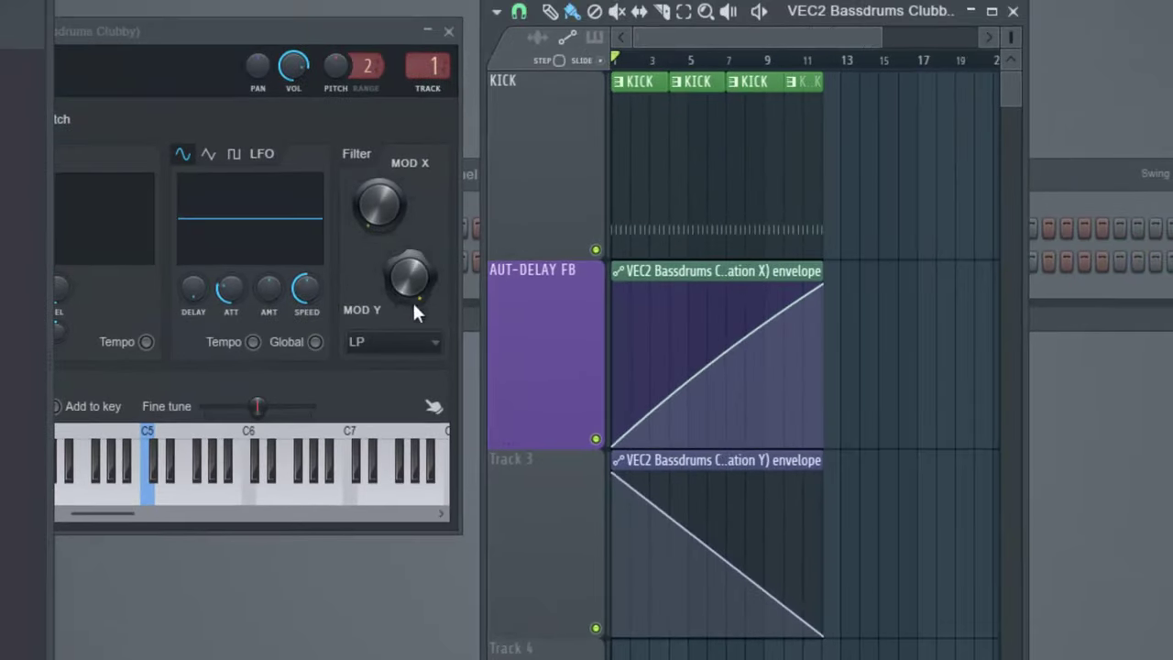
left_click_drag(165, 42, 574, 203)
left_click(579, 520)
key("space")
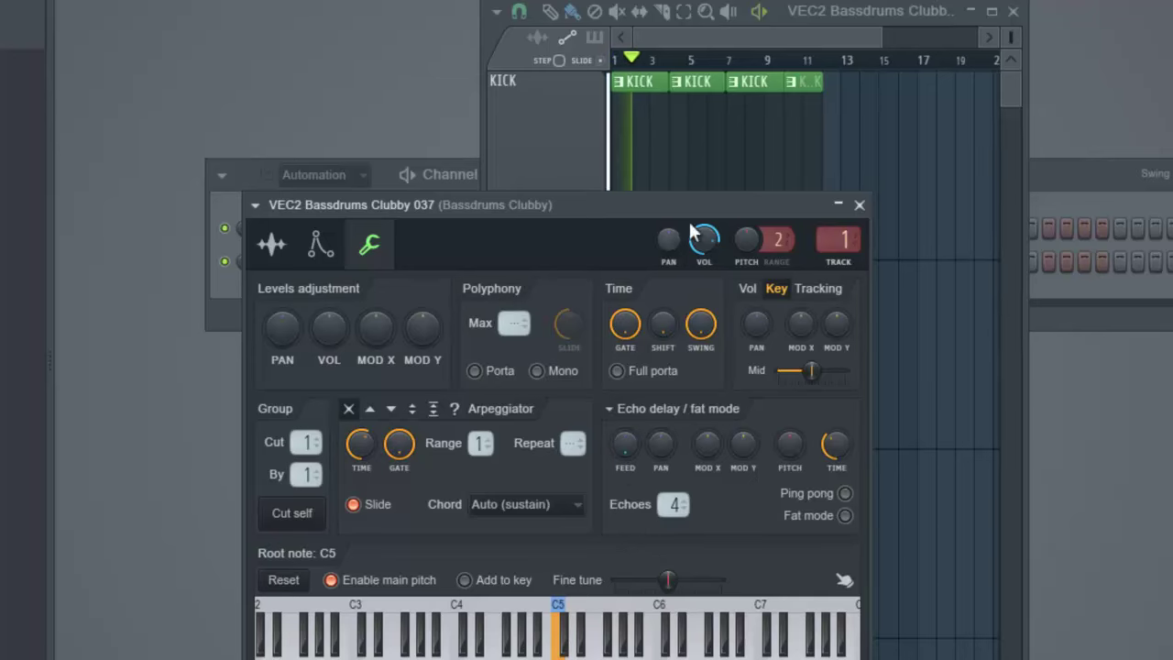
left_click(707, 35)
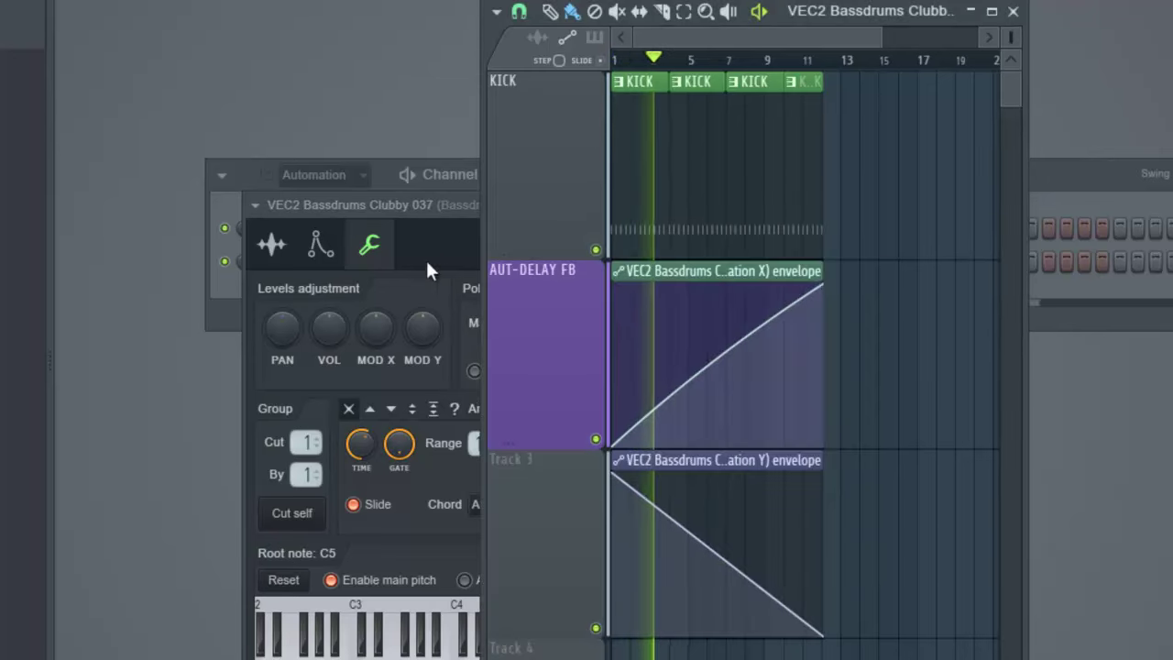
left_click(321, 243)
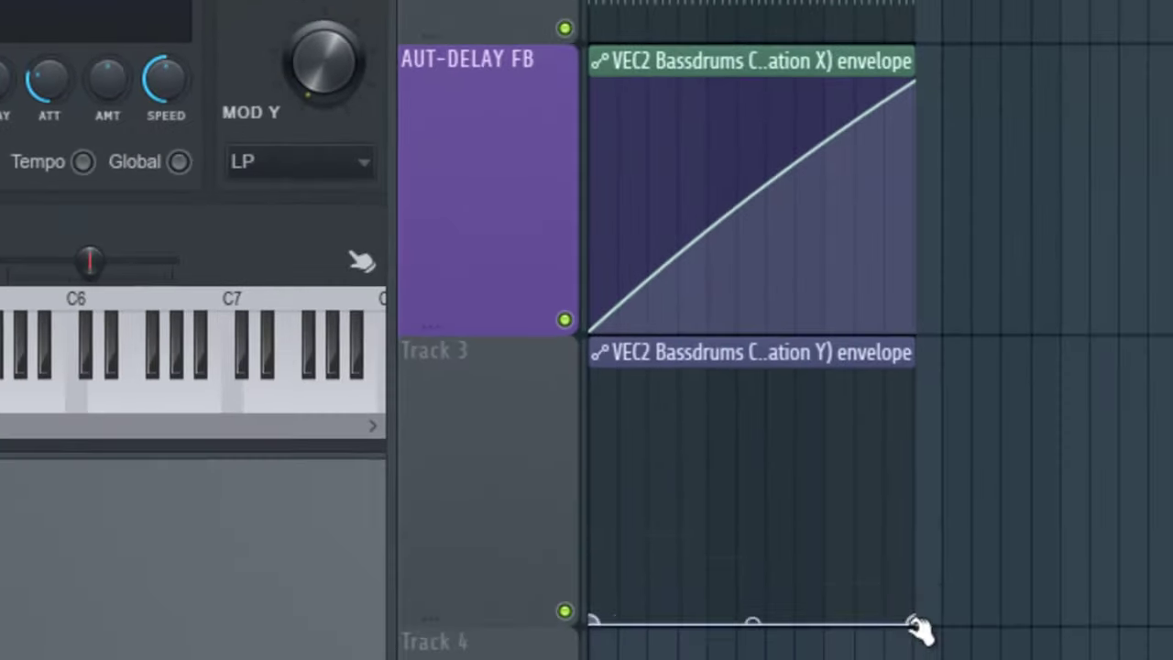
Step: Reverse both automation clips so Mod Y rises from minimum to maximum and Mod X falls from maximum to minimum, and preview the result
left_click_drag(914, 624, 920, 375)
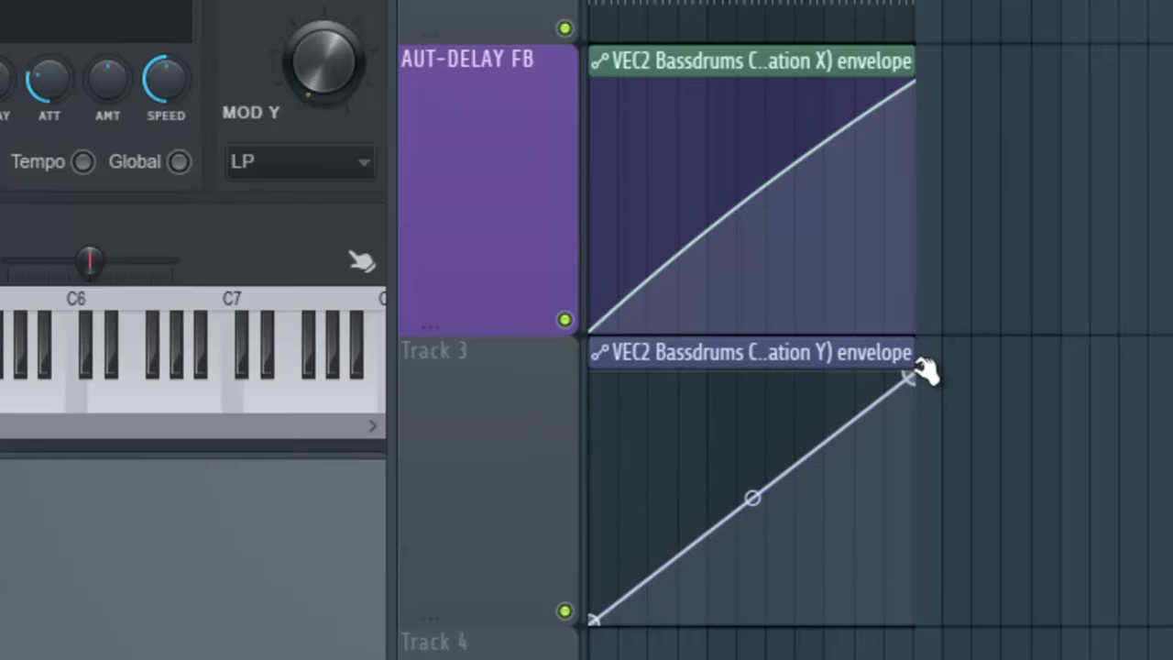
left_click_drag(588, 326, 571, 73)
left_click_drag(918, 83, 921, 332)
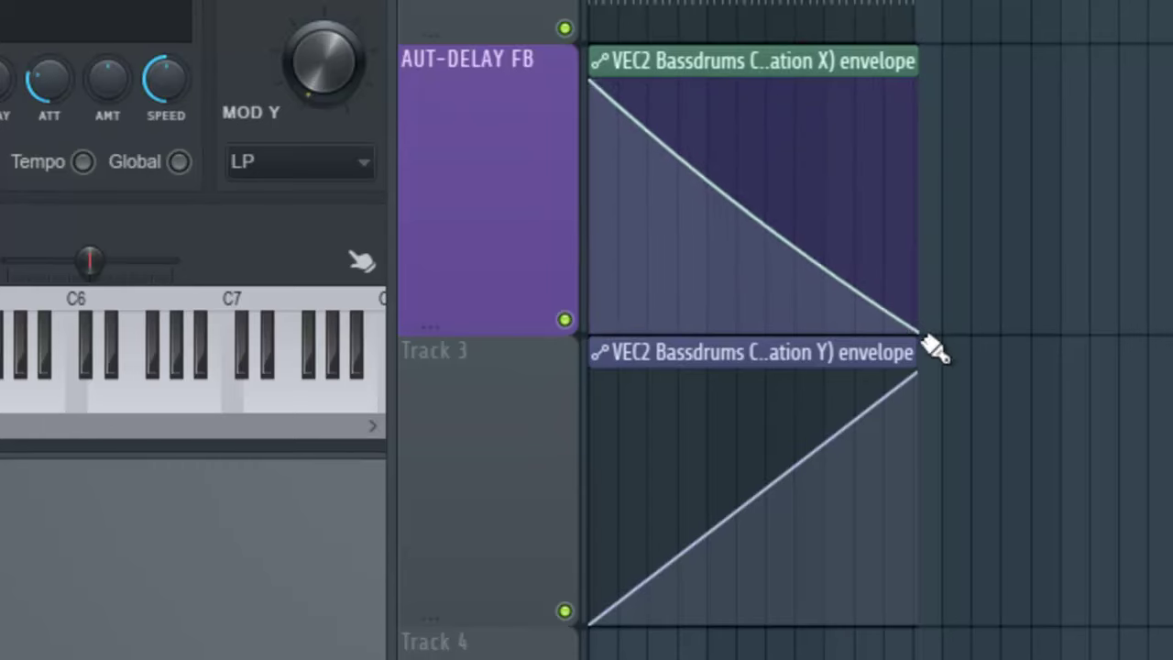
key("space")
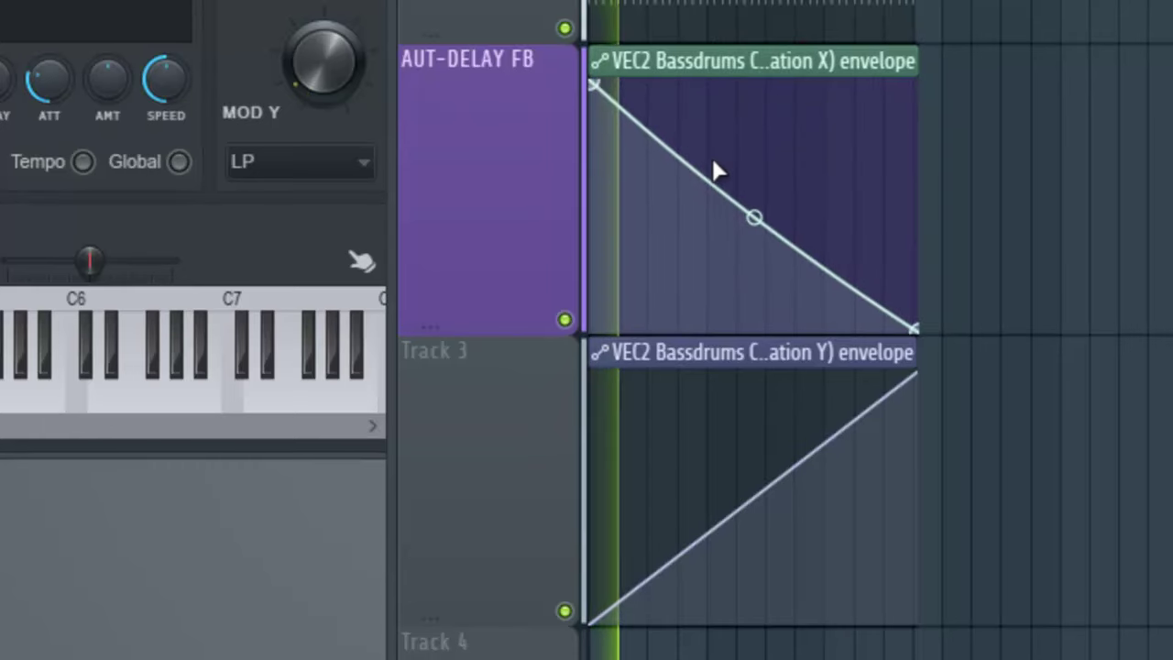
key("space")
Step: Examine the echo delay Feed knob's options in the kick channel and listen to playback beside the playlist
left_click_drag(92, 2, 769, 1)
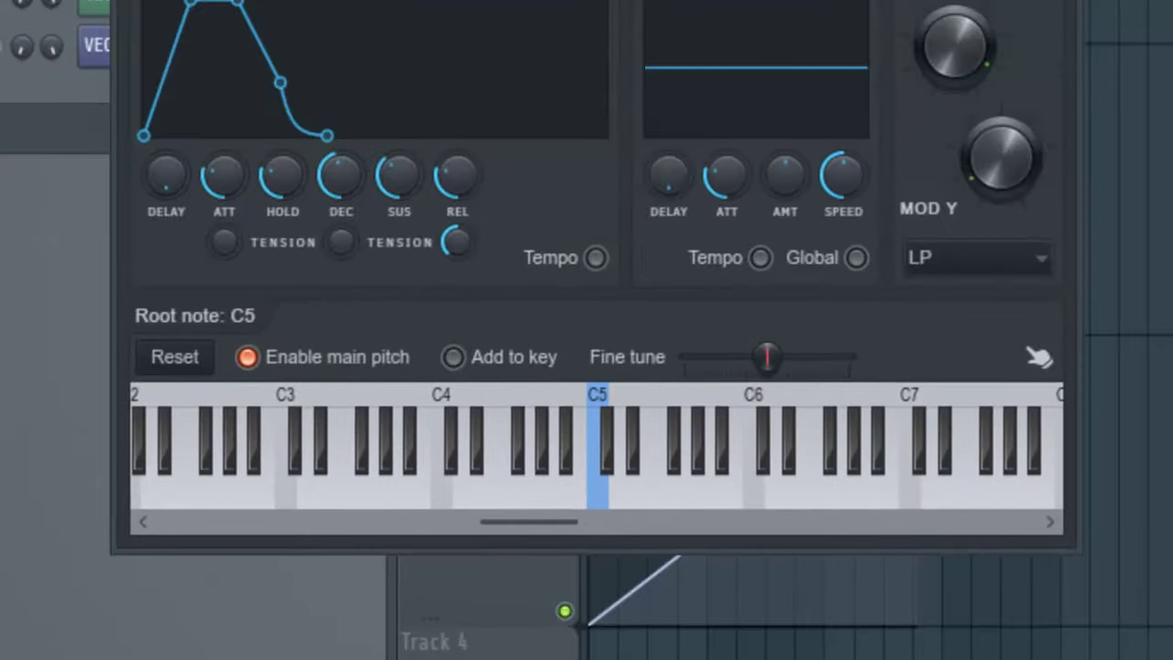
left_click(303, 2)
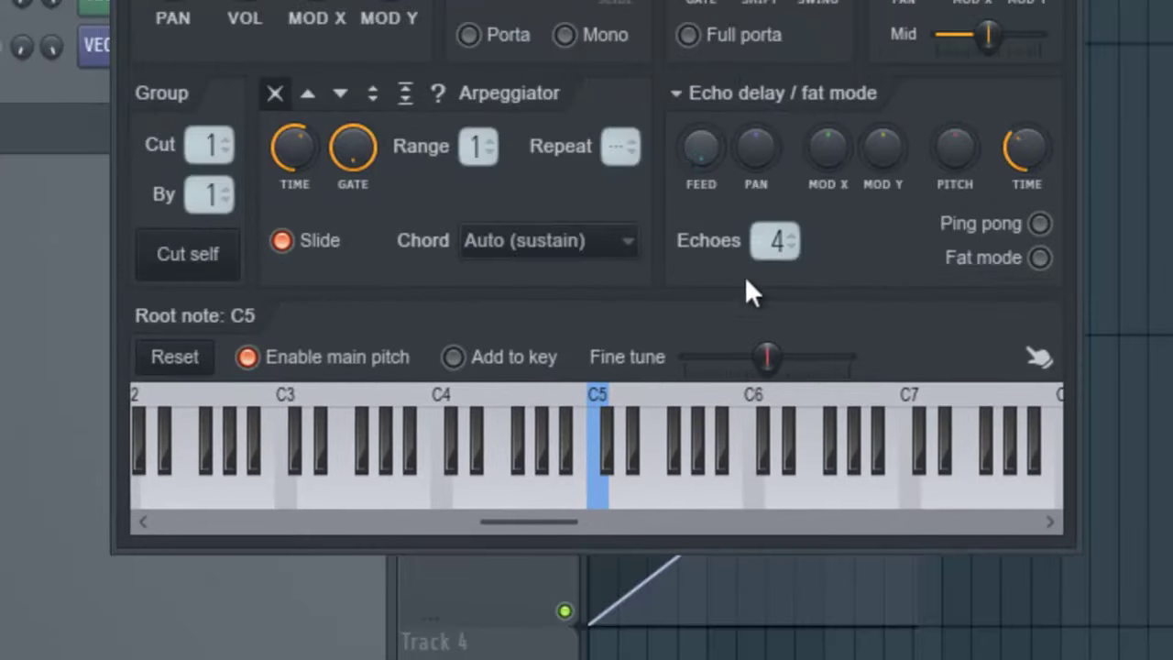
right_click(704, 149)
left_click(699, 158)
right_click(698, 152)
left_click(716, 174)
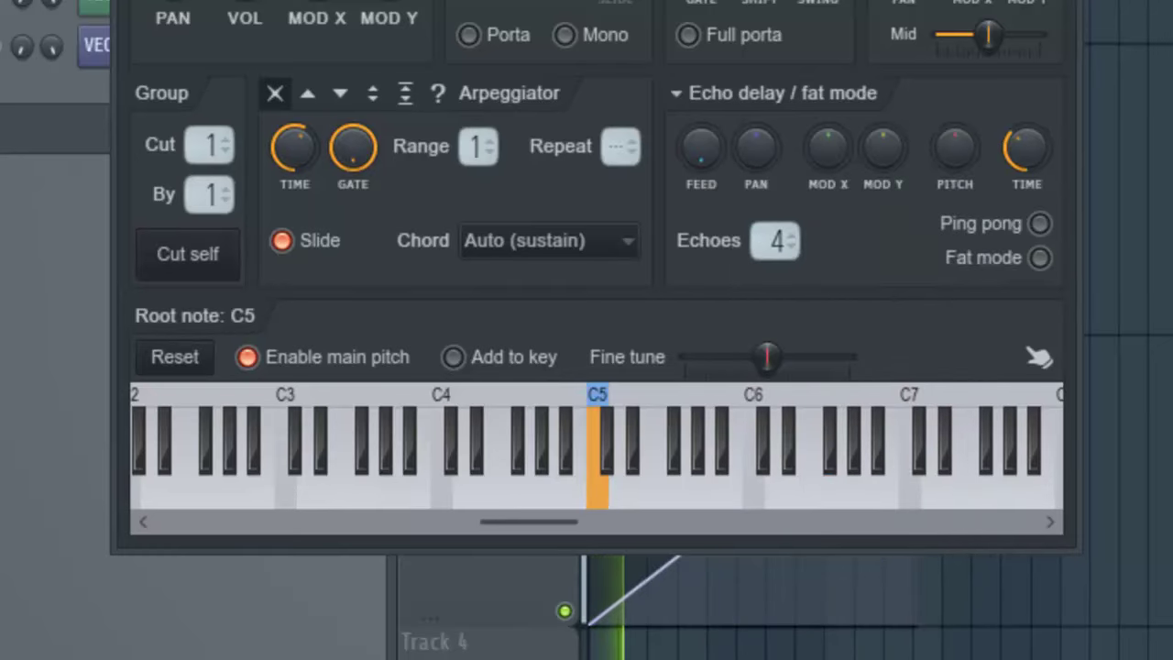
key("F5")
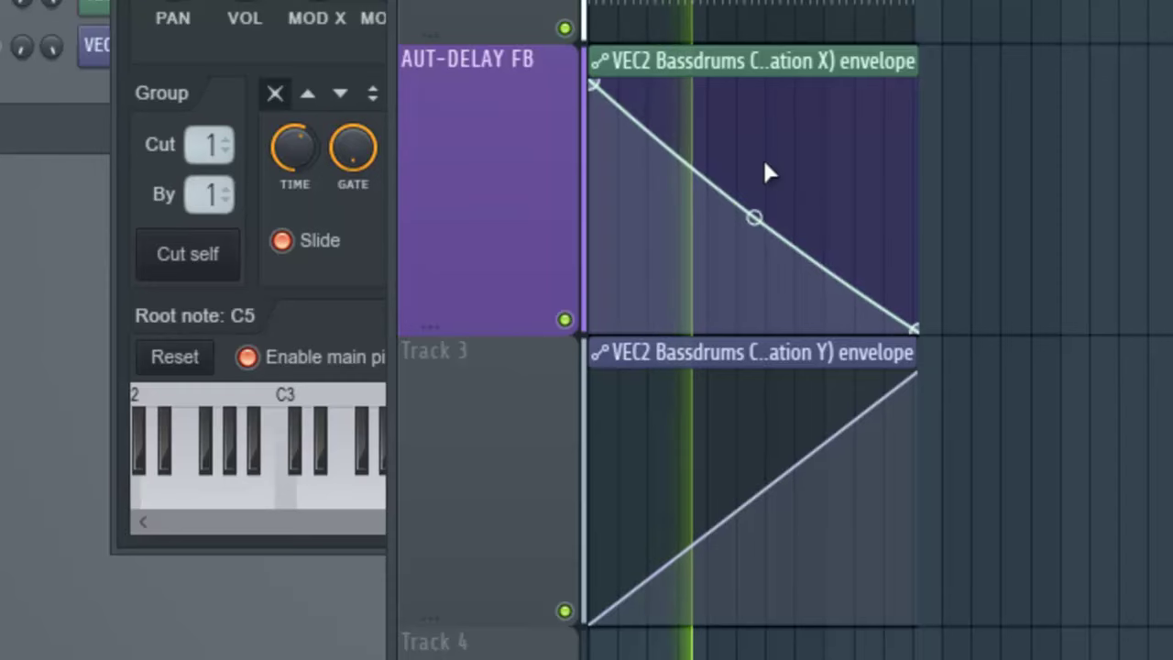
left_click(211, 1)
left_click_drag(884, 211, 186, 170)
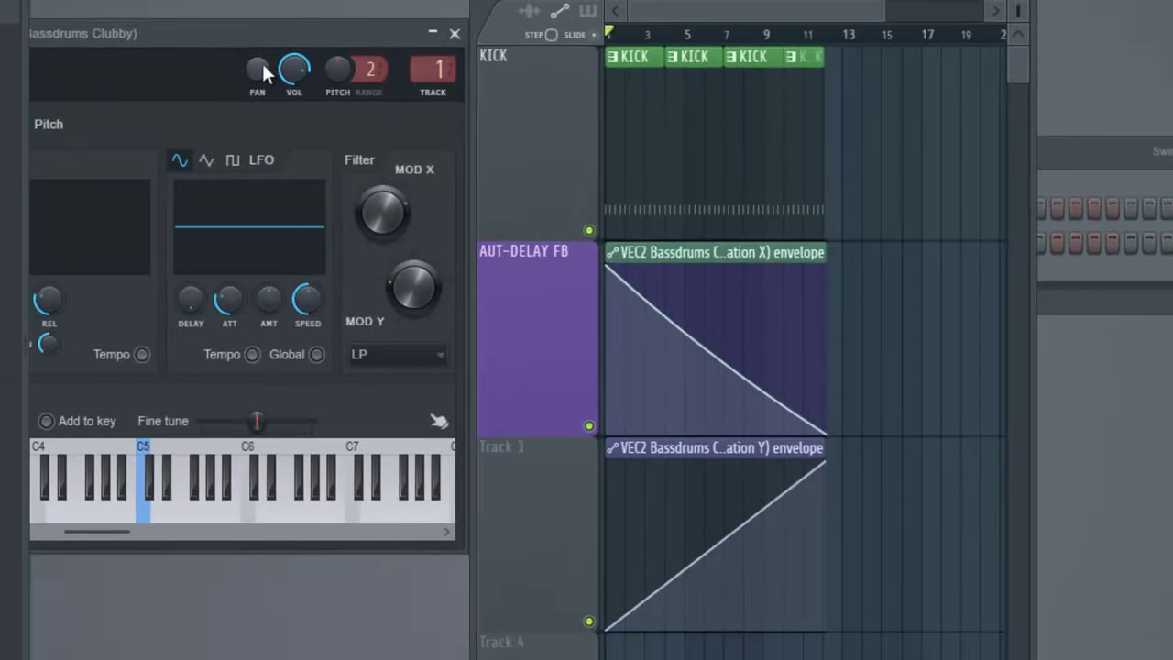
Step: Examine the sample settings' time stretching, Trim, Crossfade and Pogo knobs for available automation options
left_click_drag(227, 28, 503, 70)
left_click(219, 112)
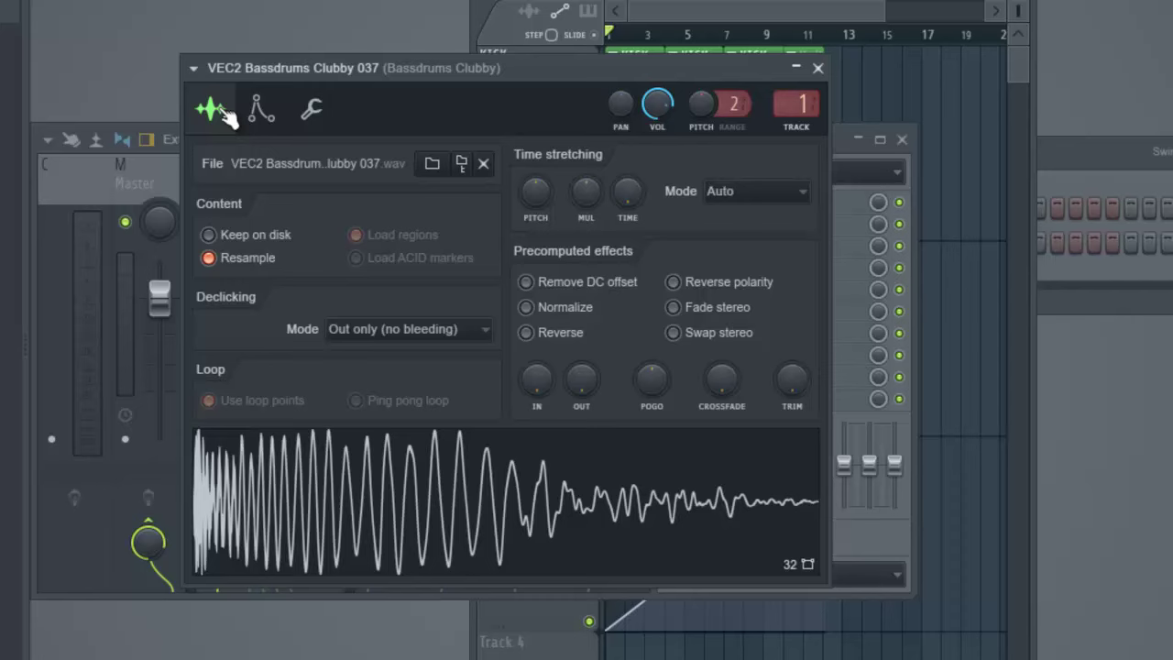
right_click(619, 201)
right_click(586, 189)
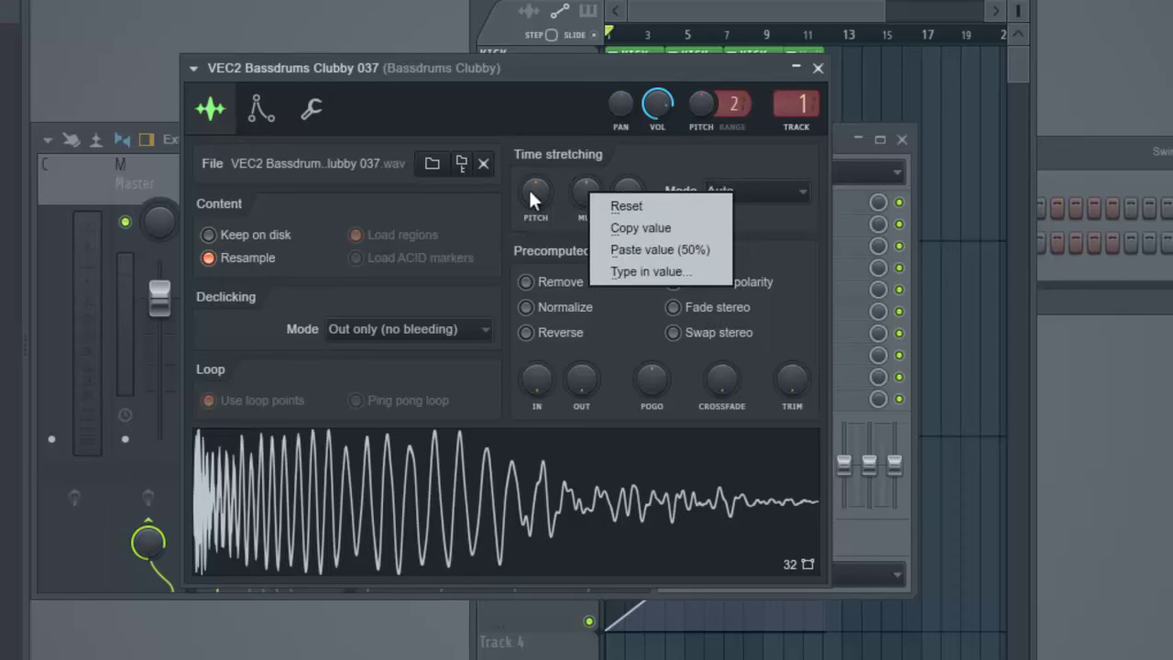
right_click(531, 191)
left_click(647, 158)
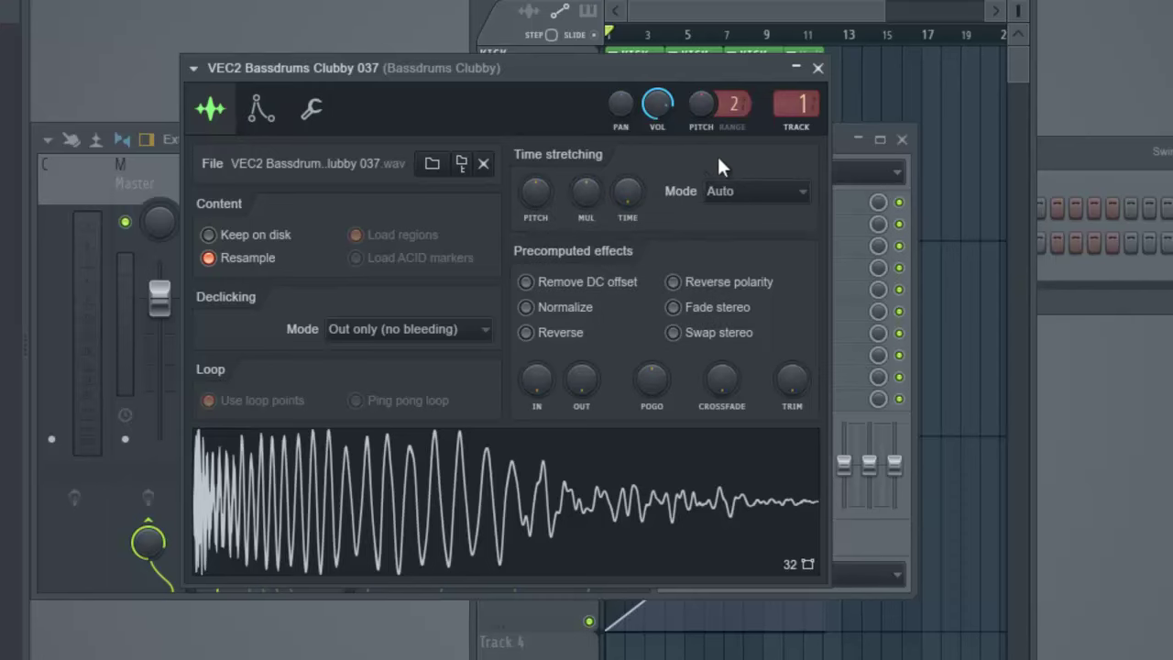
right_click(803, 379)
right_click(721, 379)
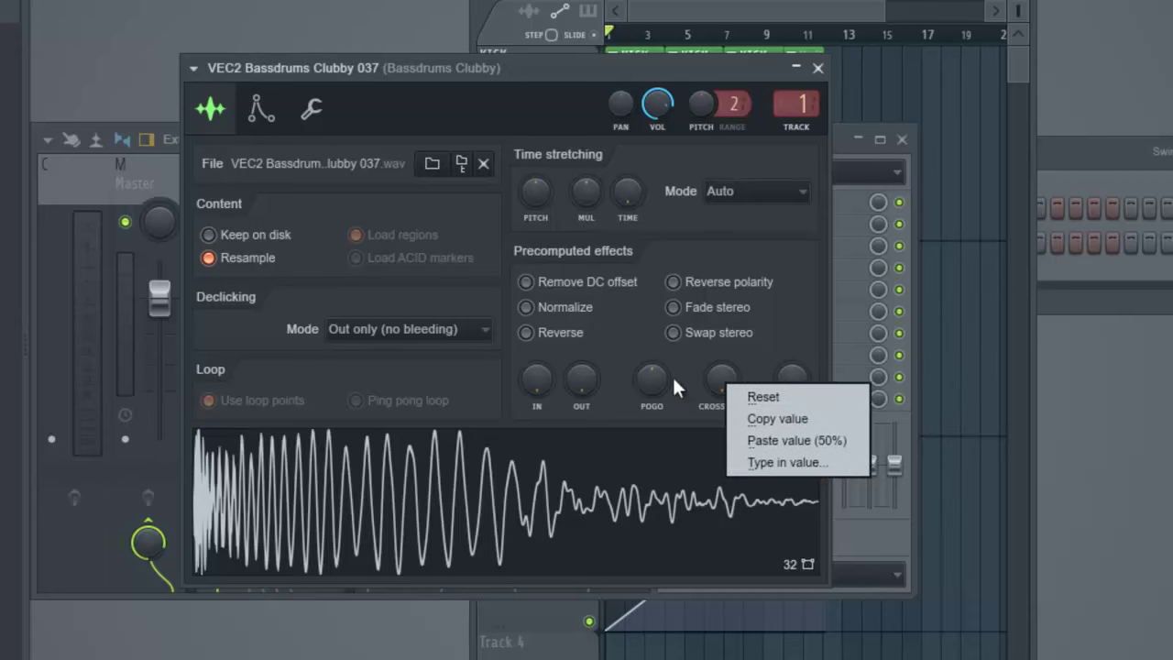
right_click(652, 377)
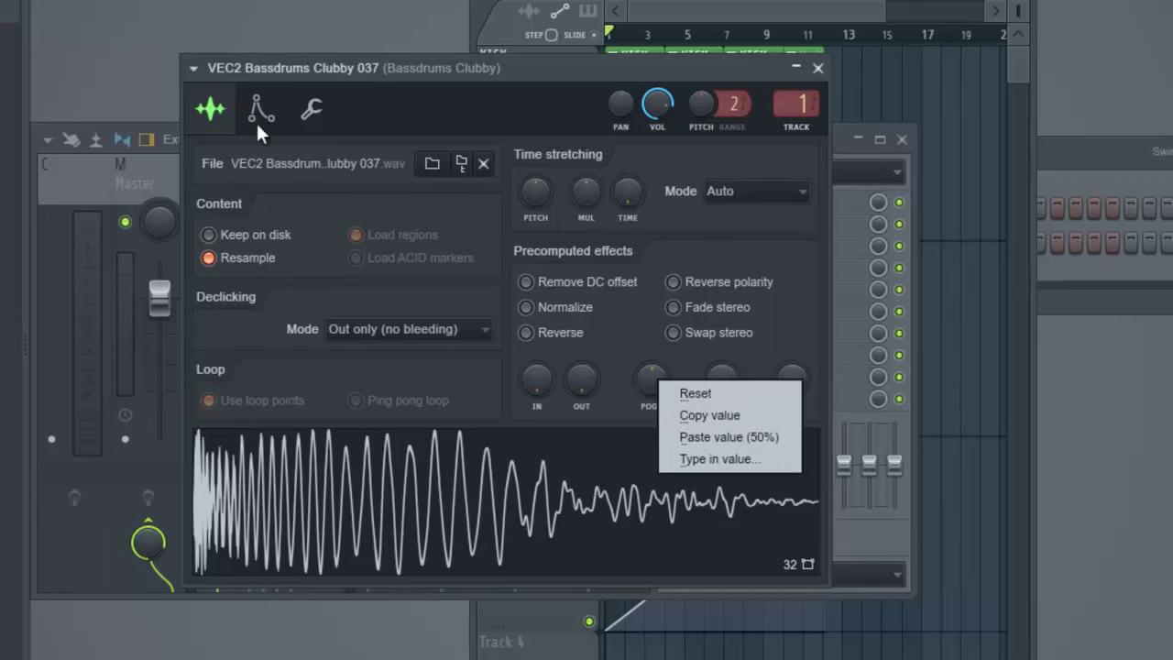
Step: Examine the automation options of the volume envelope, tension and LFO delay knobs in the envelope settings
left_click(258, 119)
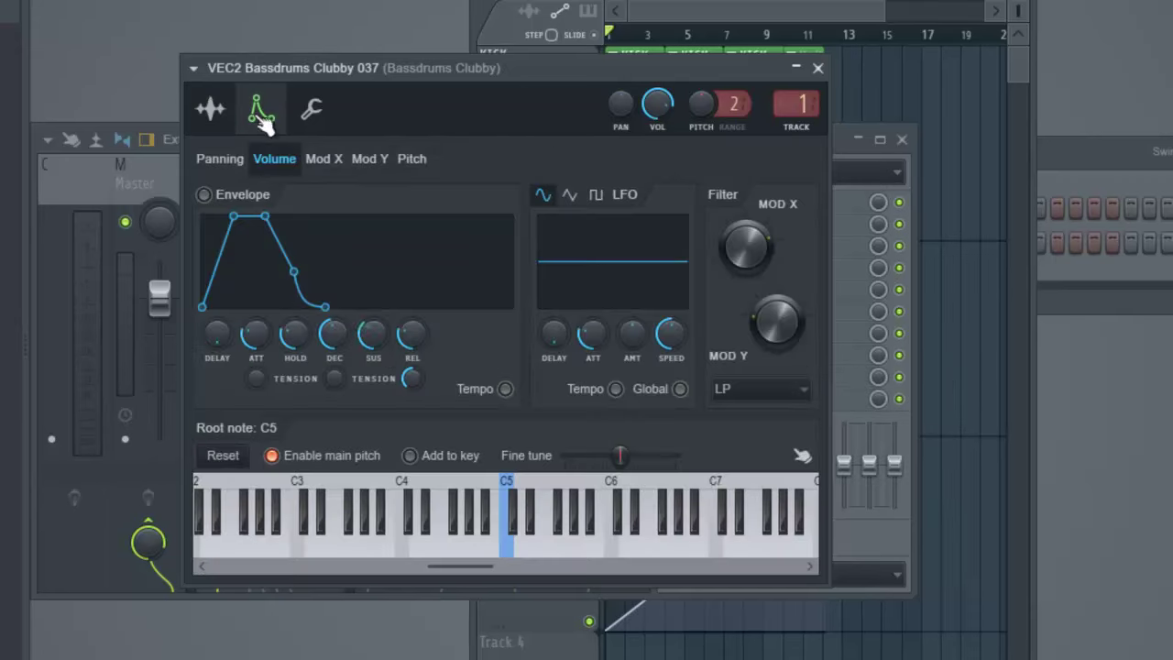
right_click(412, 335)
right_click(375, 335)
right_click(339, 332)
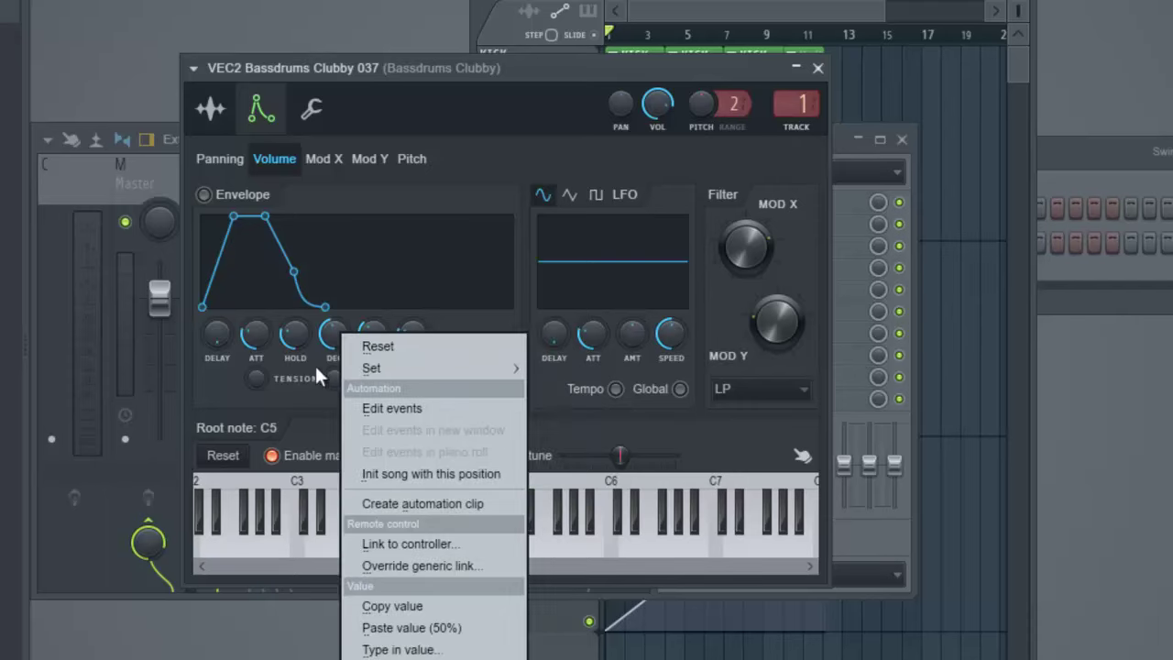
right_click(331, 373)
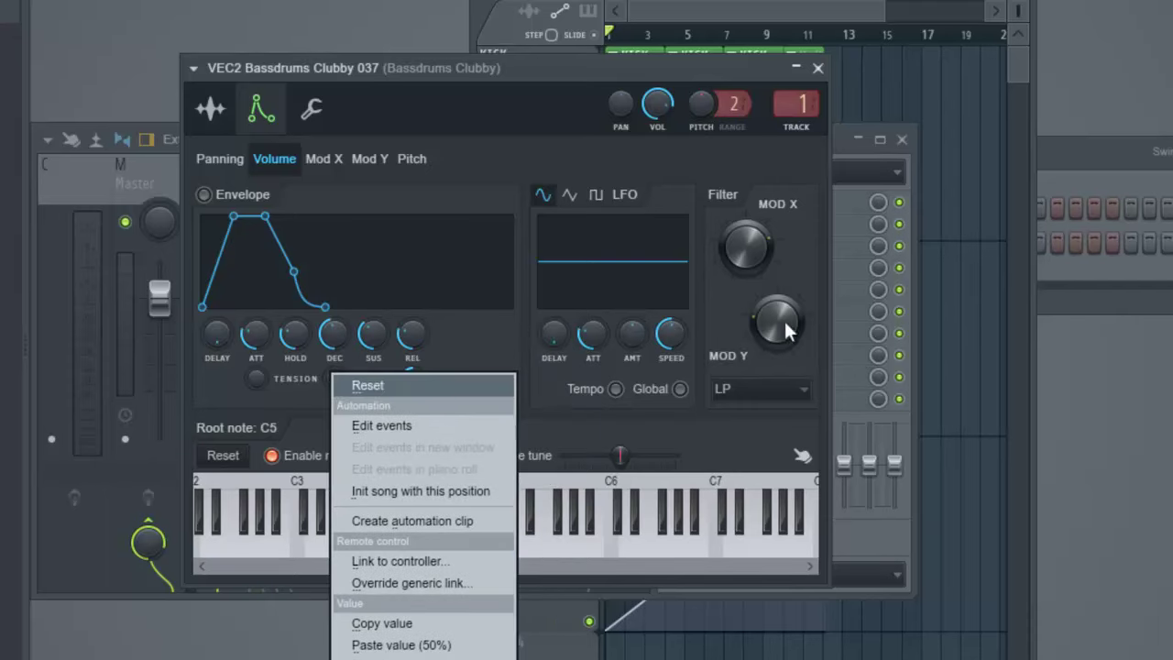
right_click(556, 333)
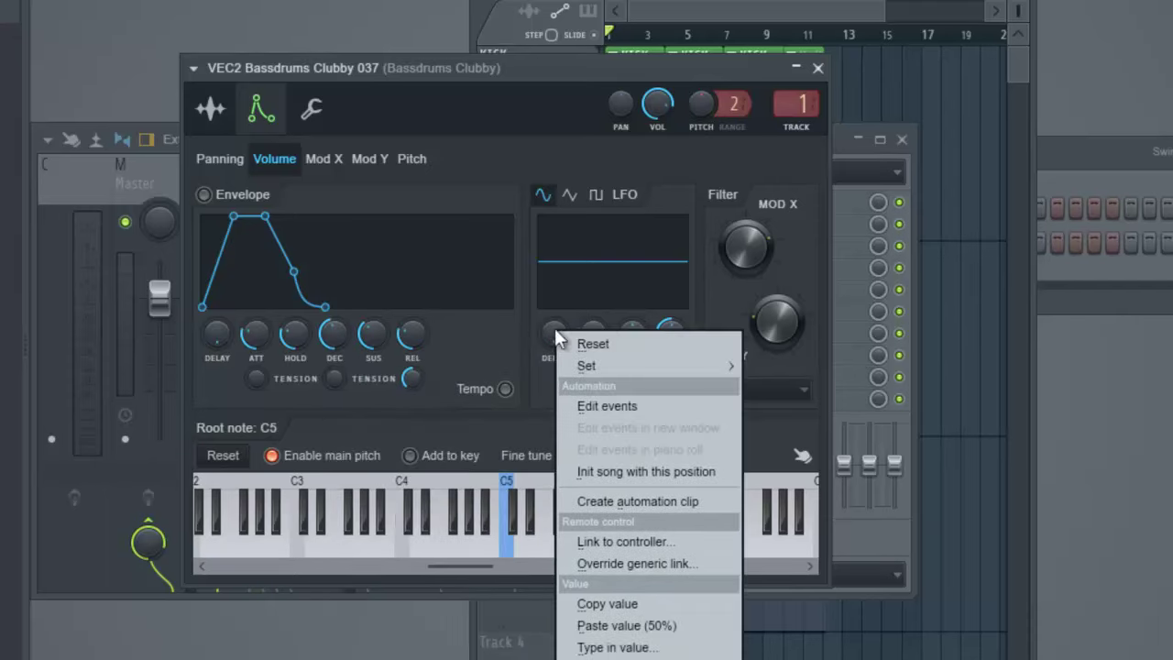
left_click(622, 224)
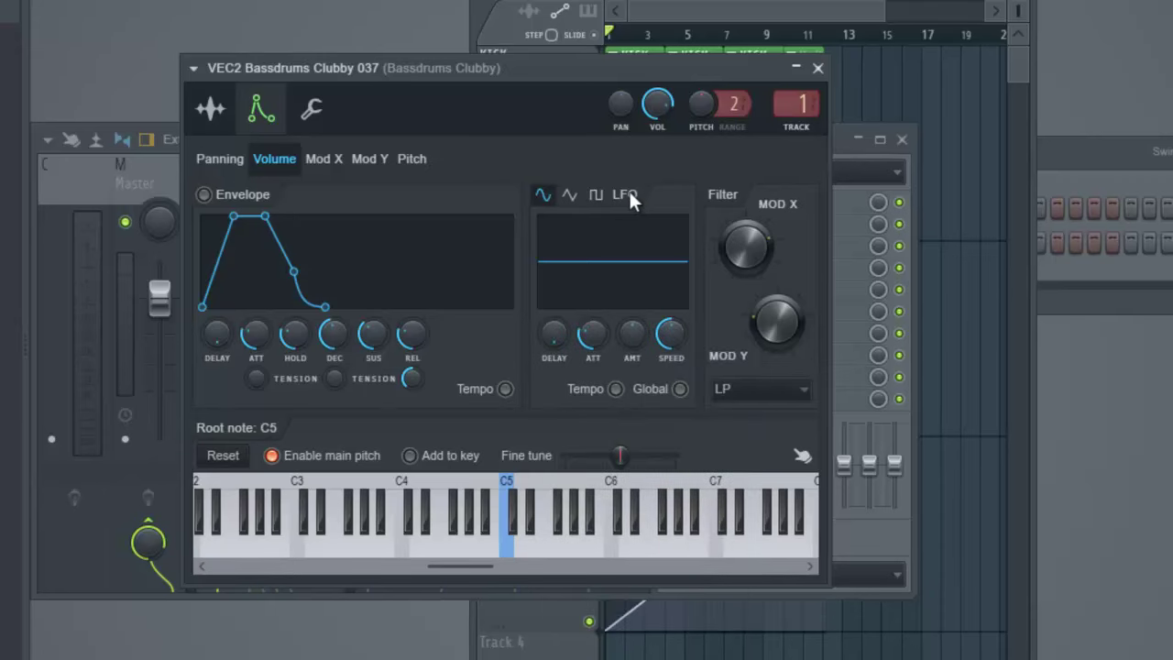
Step: Set the volume LFO shape to square and close the channel settings and mixer windows
left_click(570, 197)
left_click(599, 200)
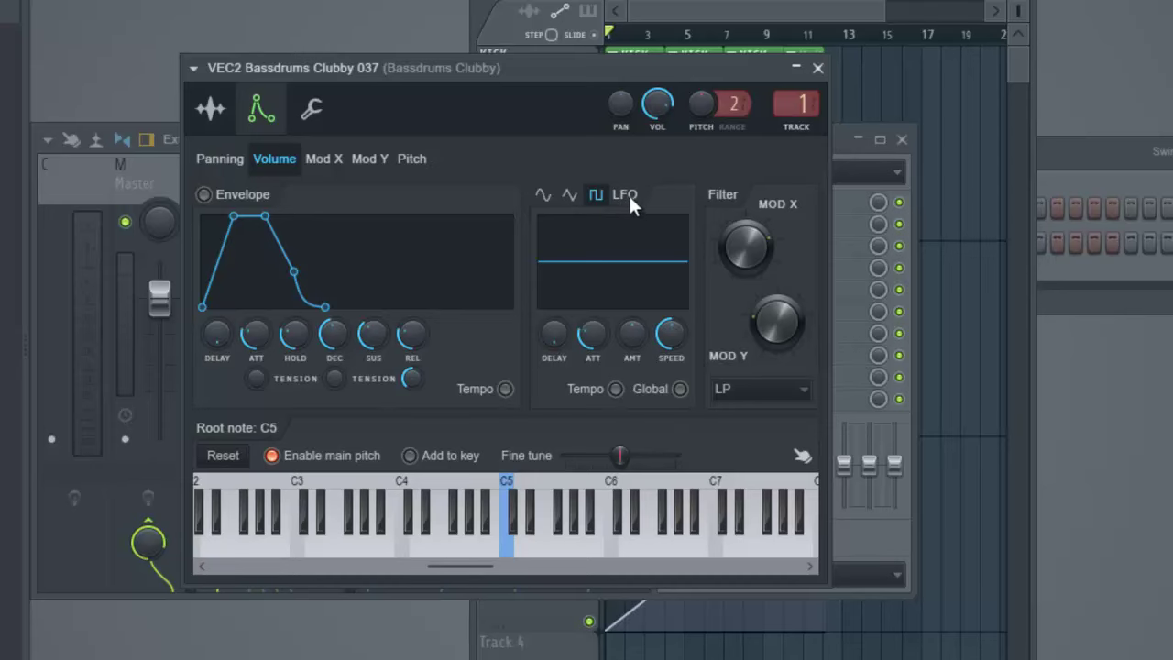
left_click(817, 68)
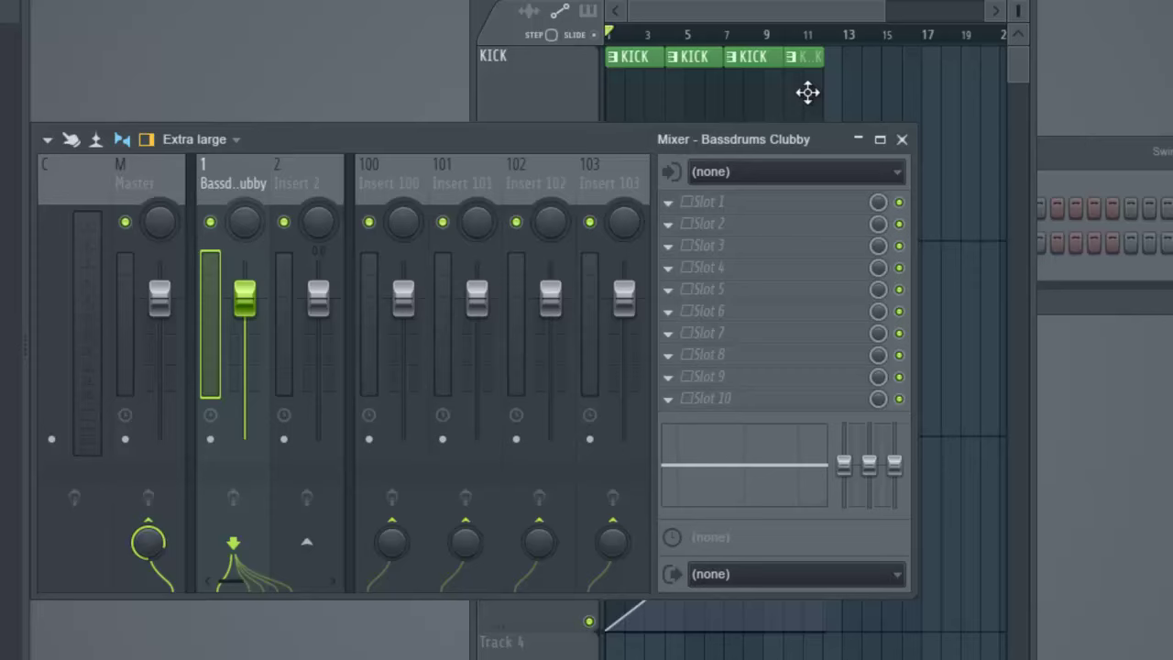
left_click(902, 139)
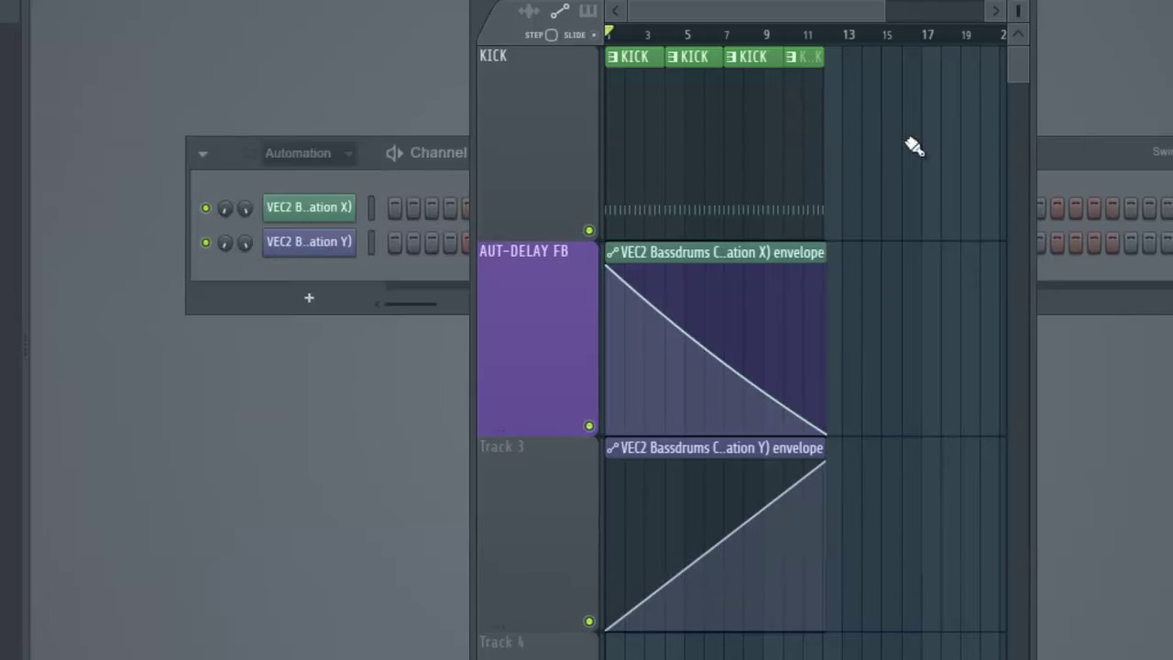
Step: Delete the Mod X and Mod Y automation clips from the playlist and clear the AUT-DELAY FB track's custom name
right_click(724, 263)
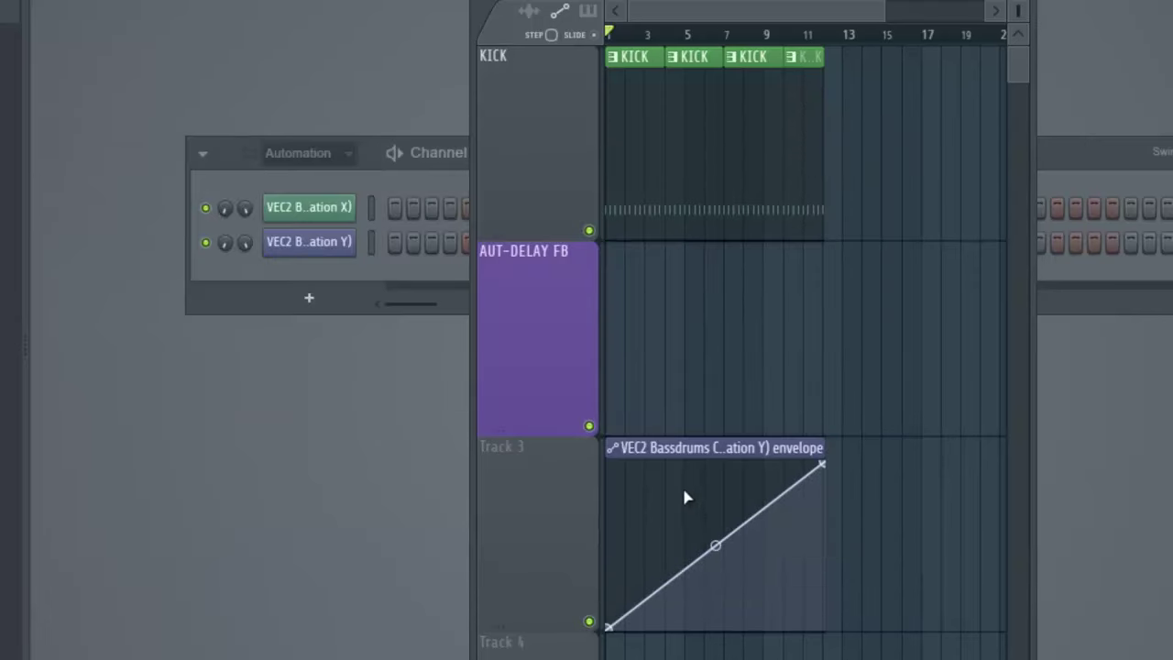
right_click(688, 452)
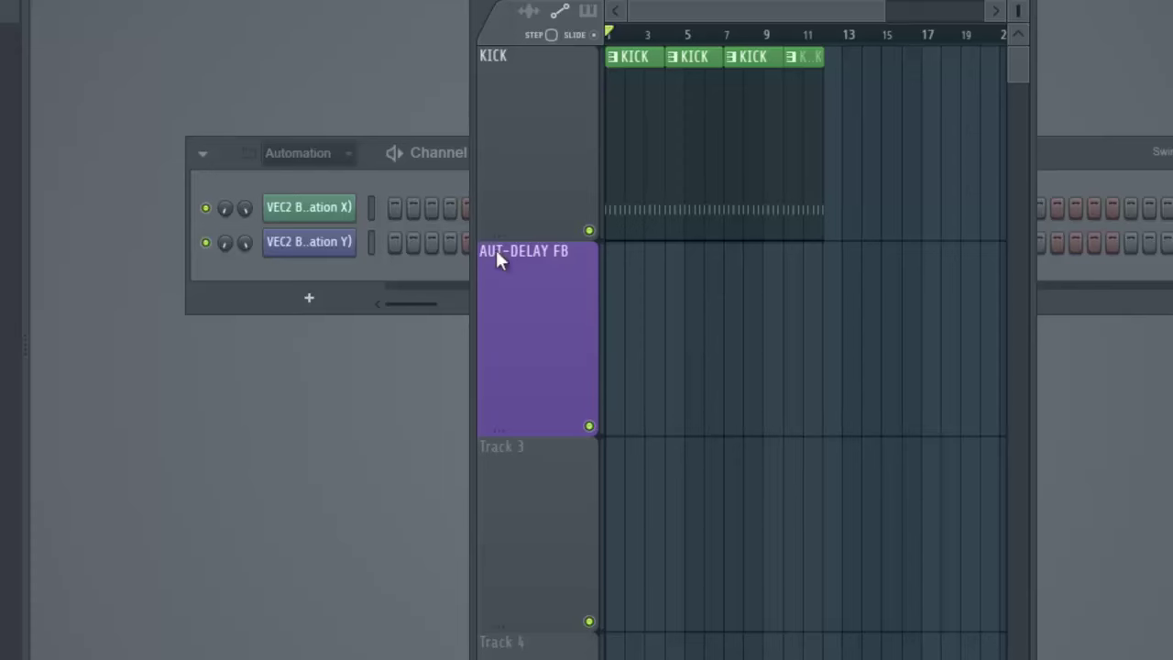
right_click(537, 249)
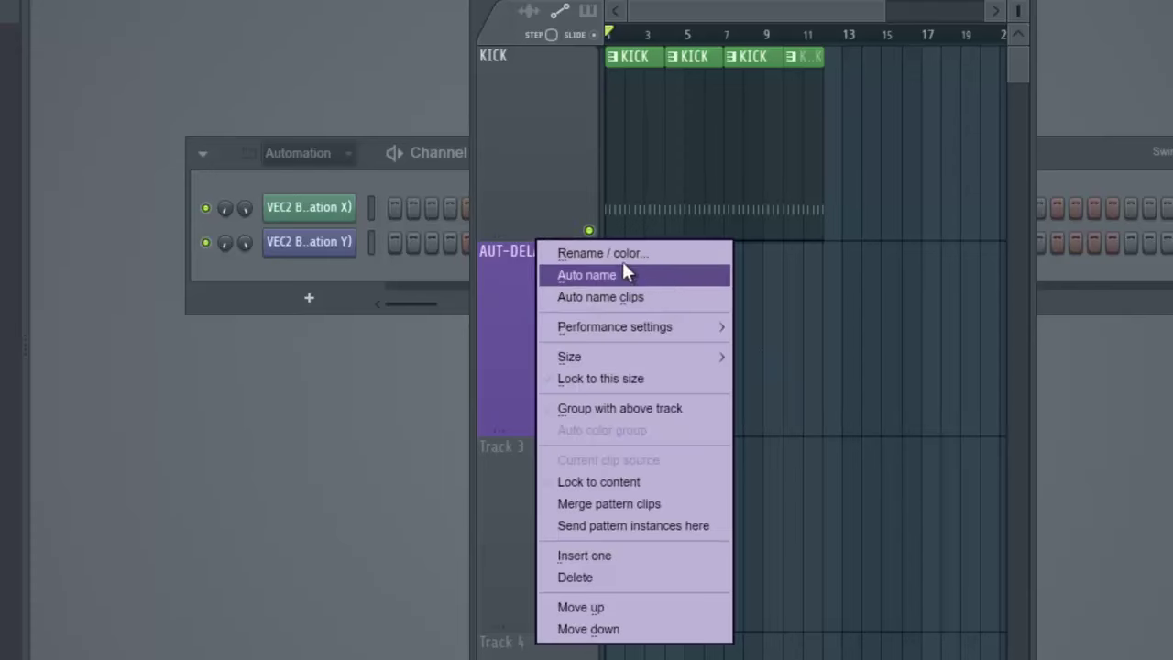
left_click(518, 321)
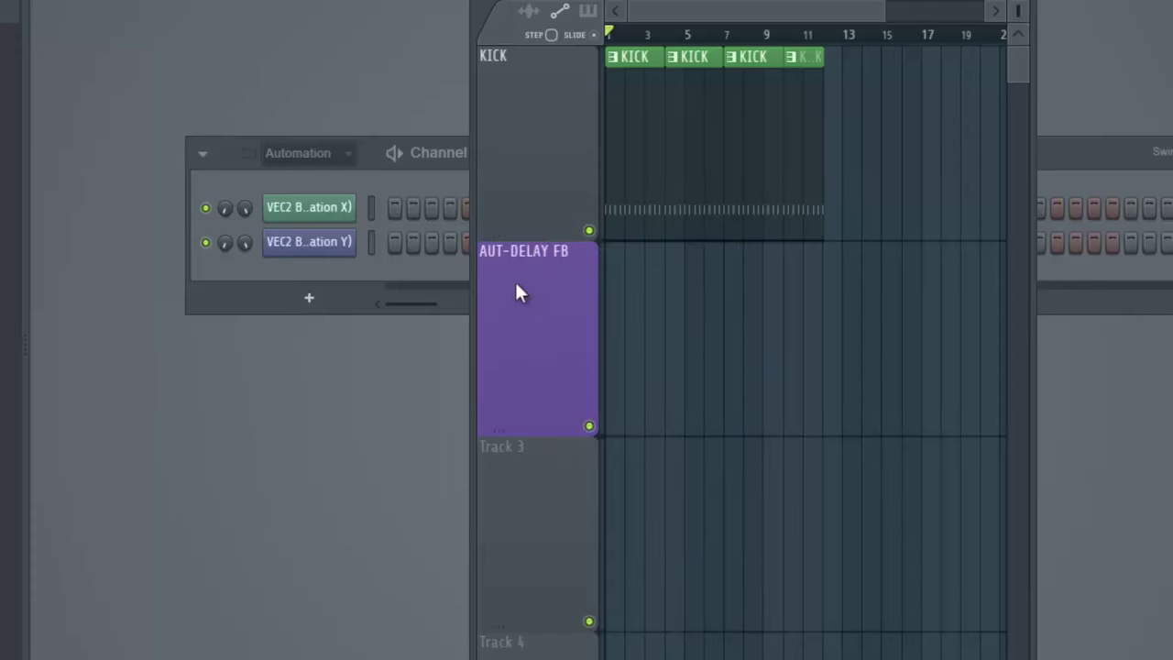
right_click(537, 261)
left_click(559, 255)
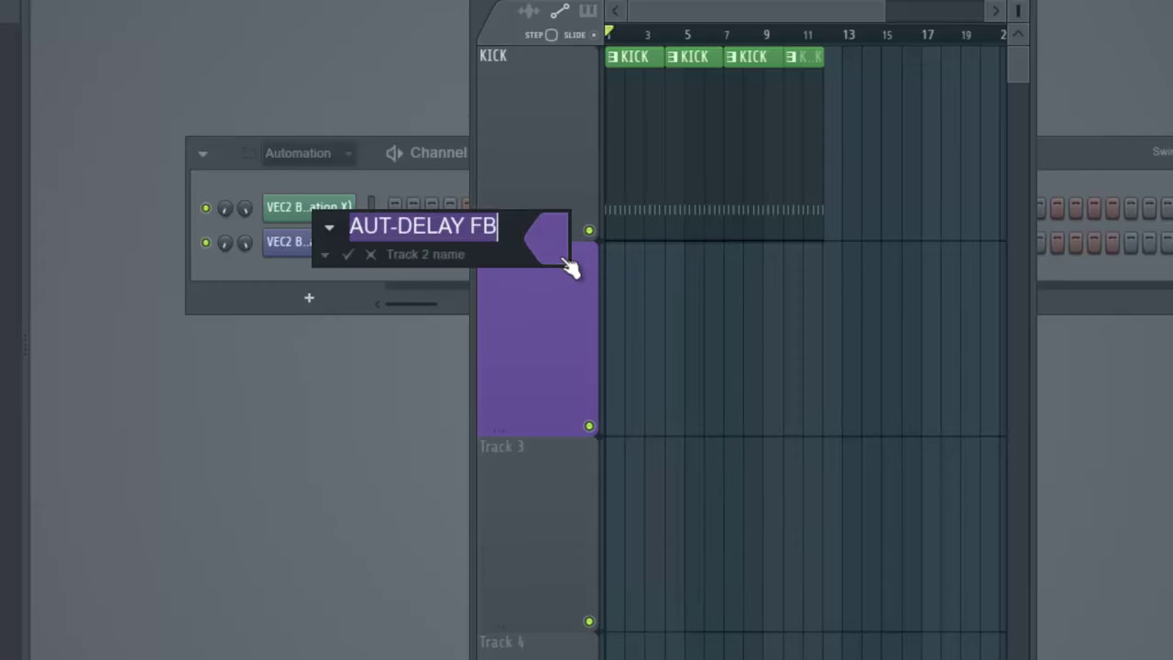
key("BackSpace")
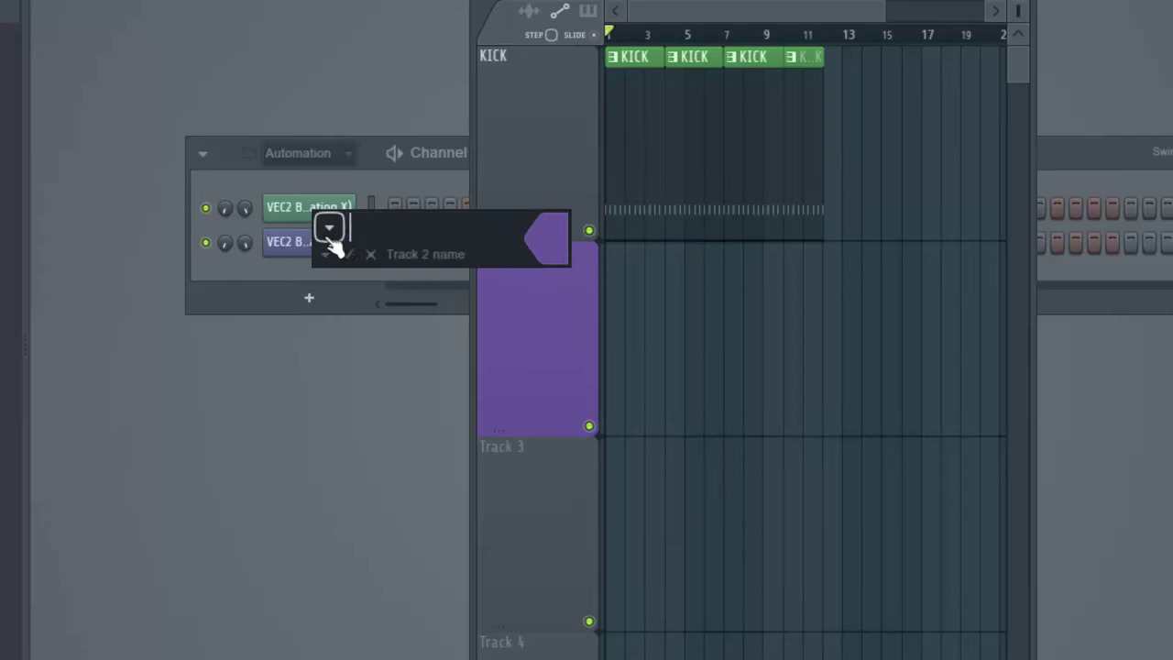
key("Return")
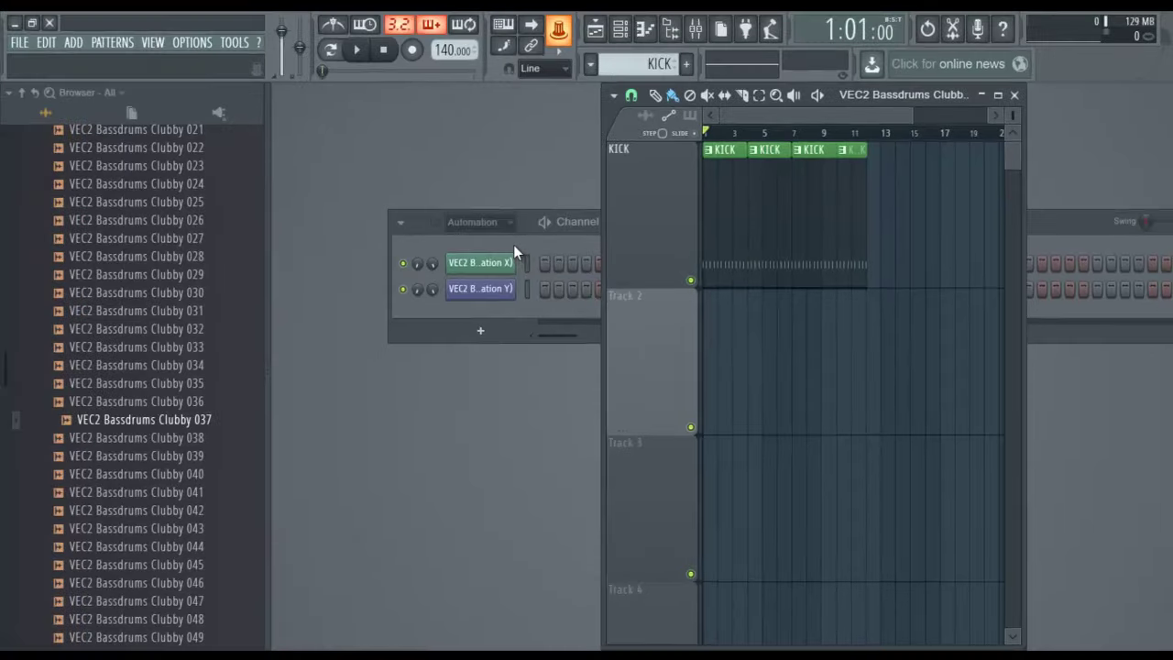
Step: Start a new project and load the VEC2 Bassdrums Clubby 035 sample into the Sampler channel
left_click(18, 42)
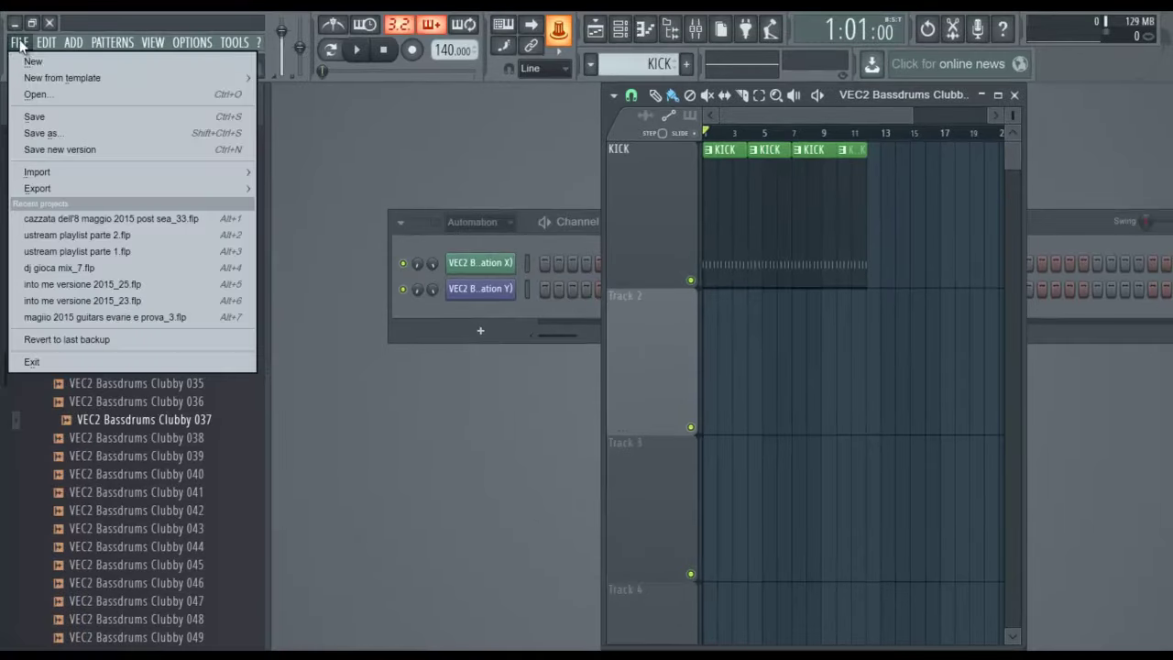
left_click(35, 57)
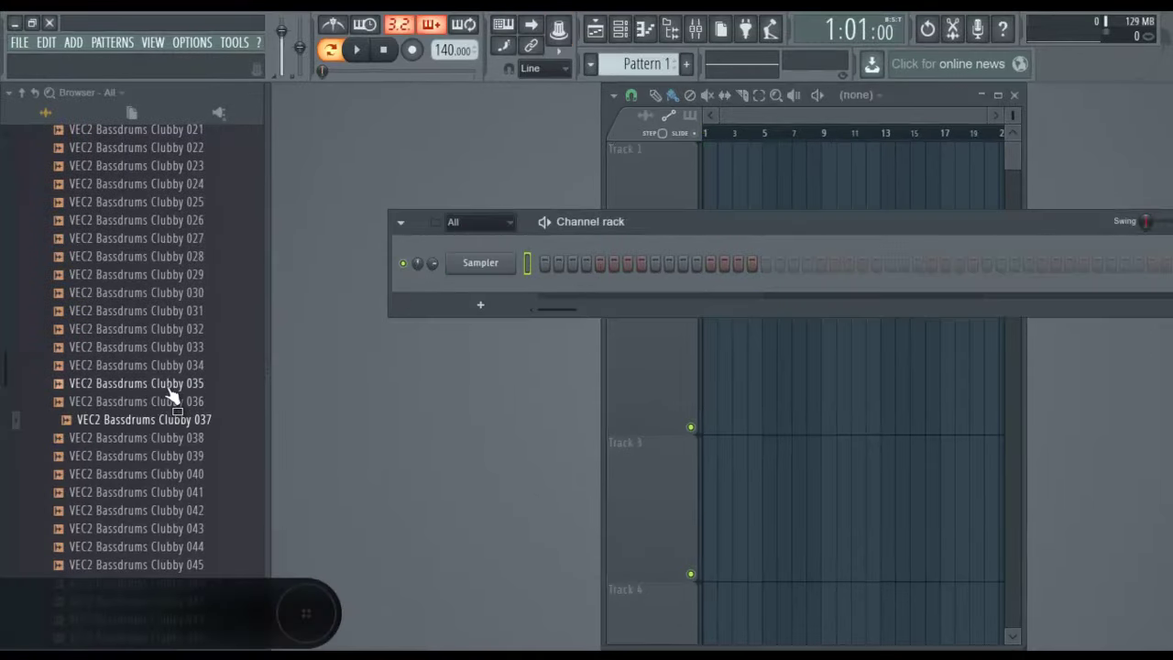
left_click_drag(171, 384, 495, 263)
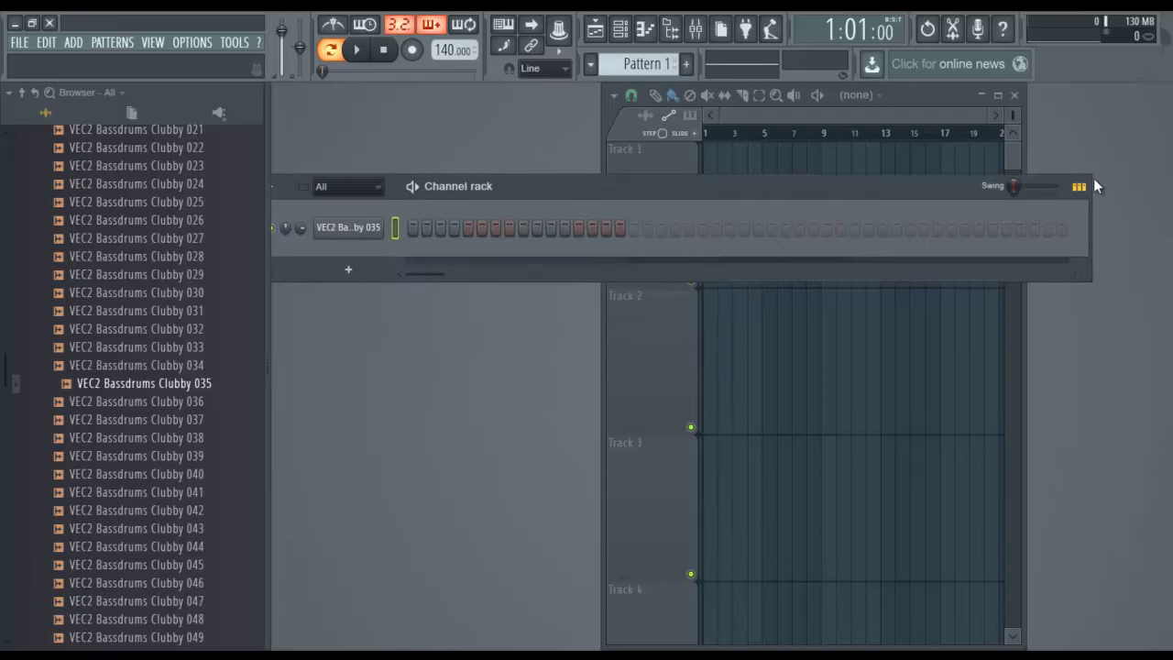
Step: Narrow the channel rack to 16 steps and fill every 4 steps of the VEC2 Bassdrums Clubby 035 channel
left_click_drag(1088, 202, 648, 204)
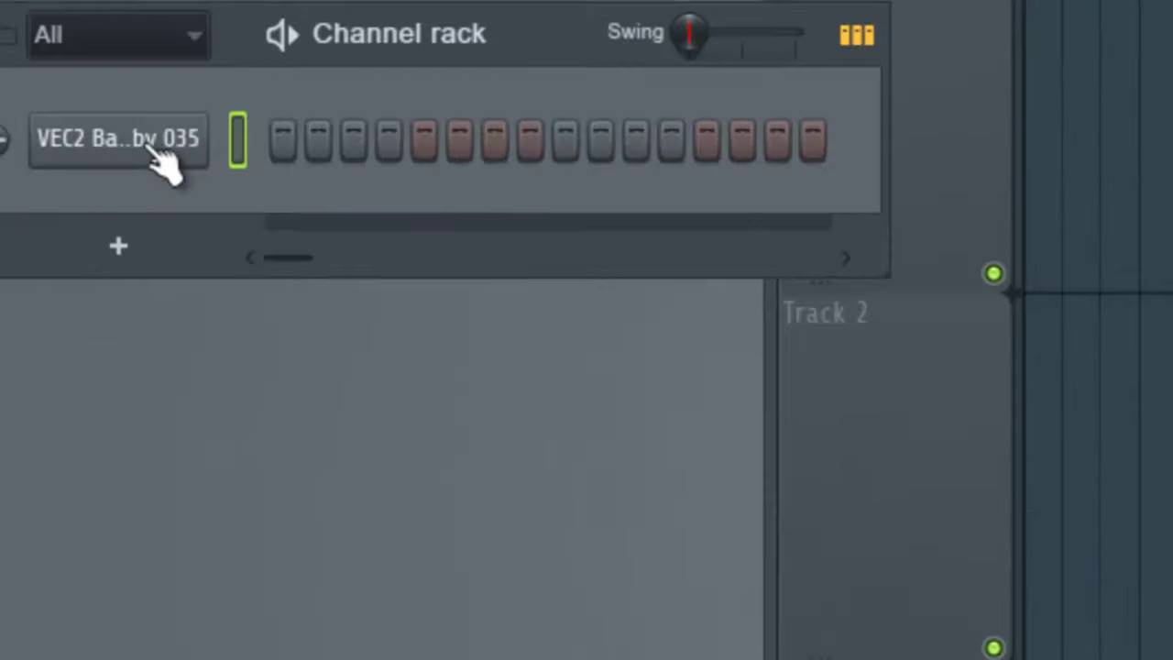
right_click(364, 229)
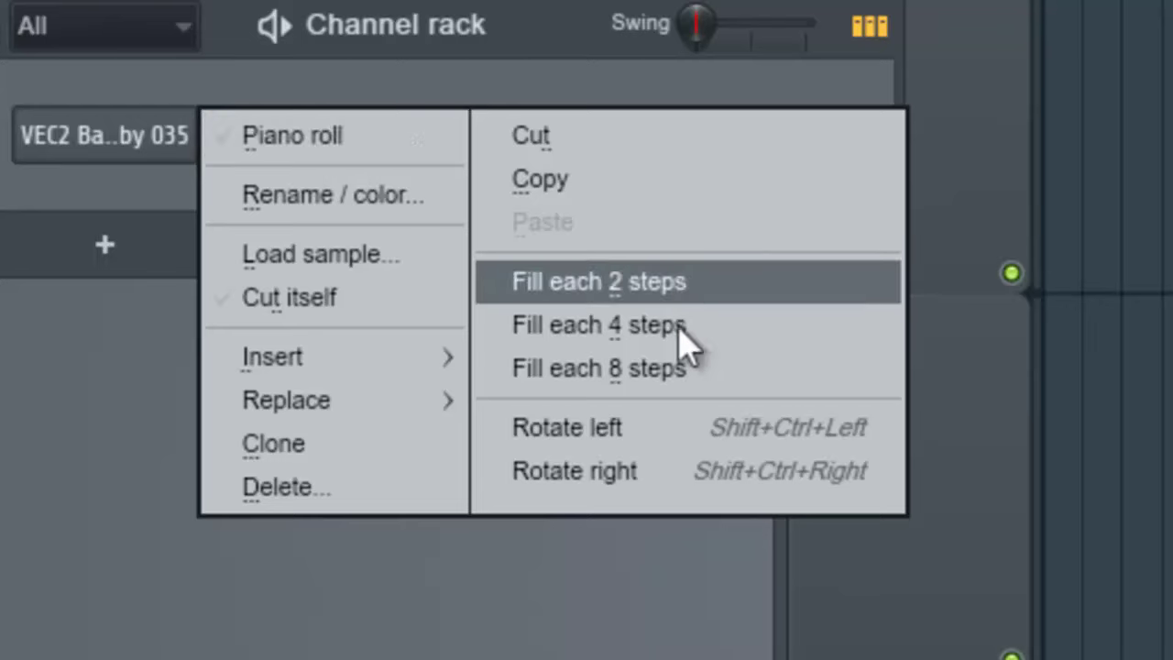
left_click(594, 328)
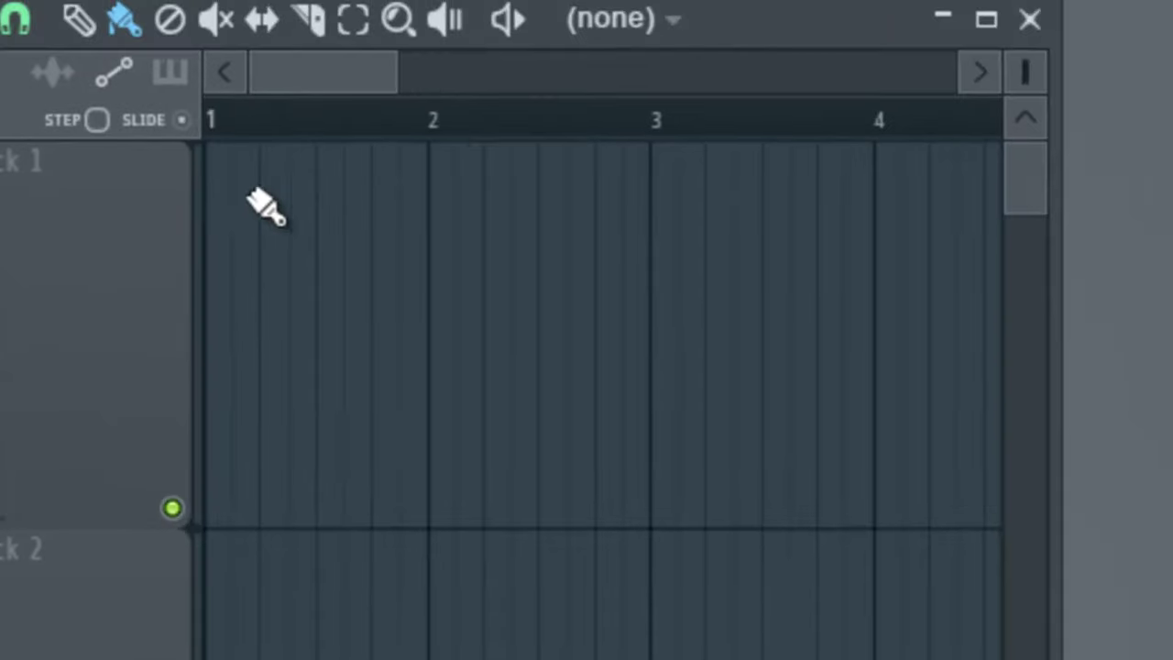
Step: Paint four consecutive Pattern 1 clips on Track 1 of the playlist, covering bars 1 to 4
left_click(230, 225)
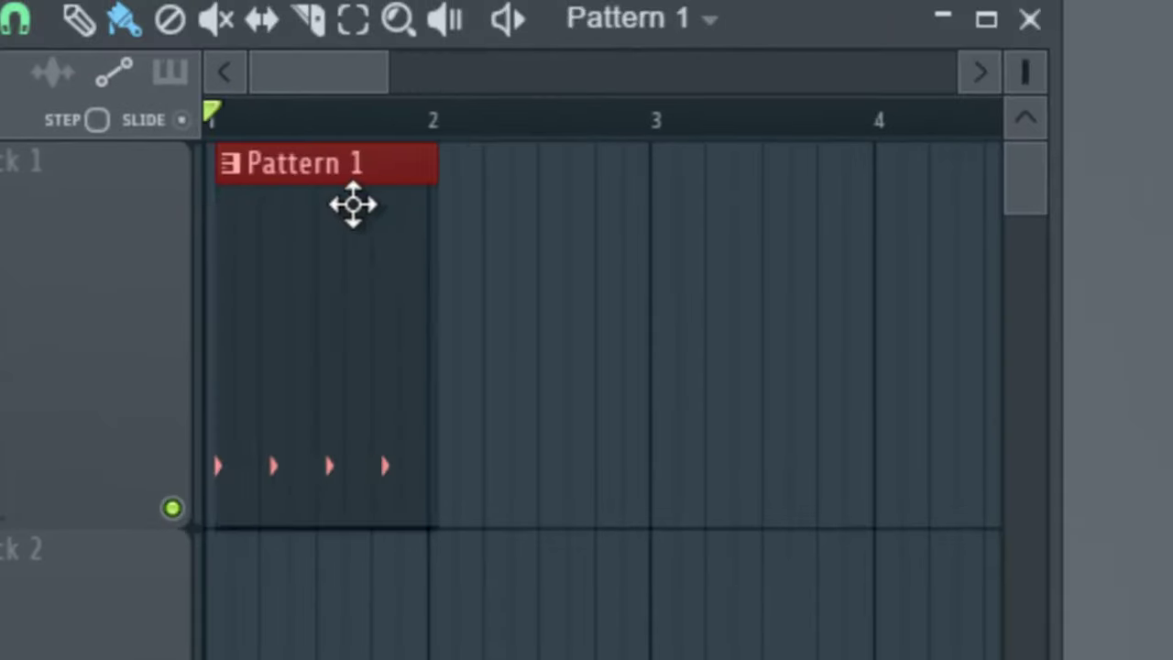
left_click_drag(352, 203, 285, 128)
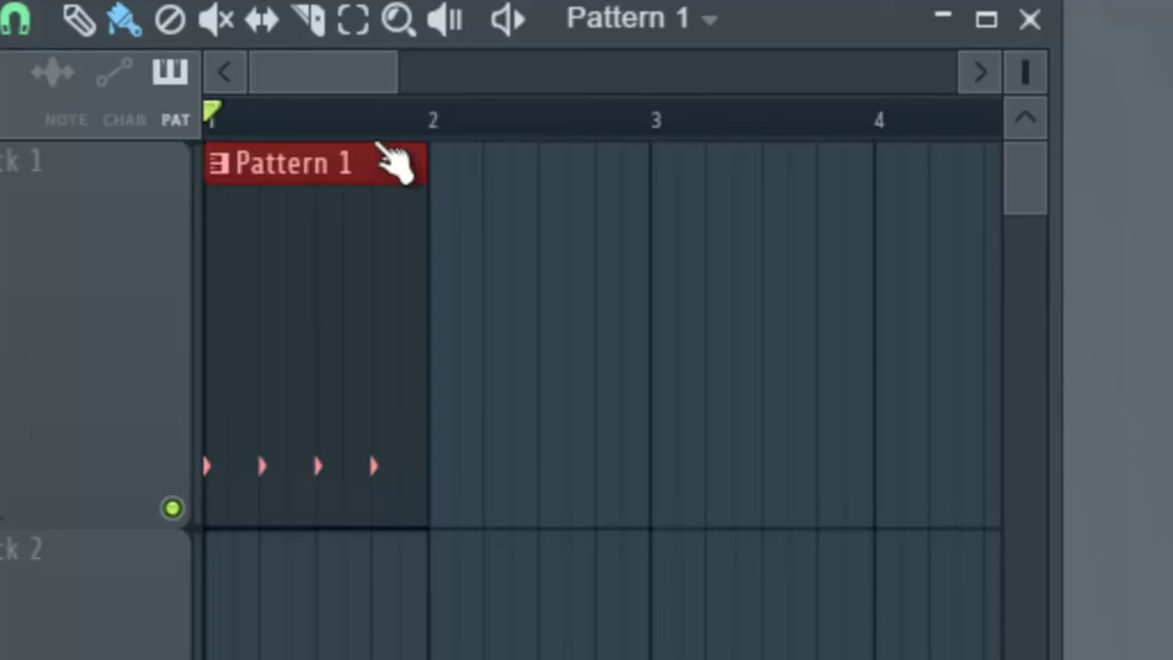
left_click(16, 22)
left_click(80, 135)
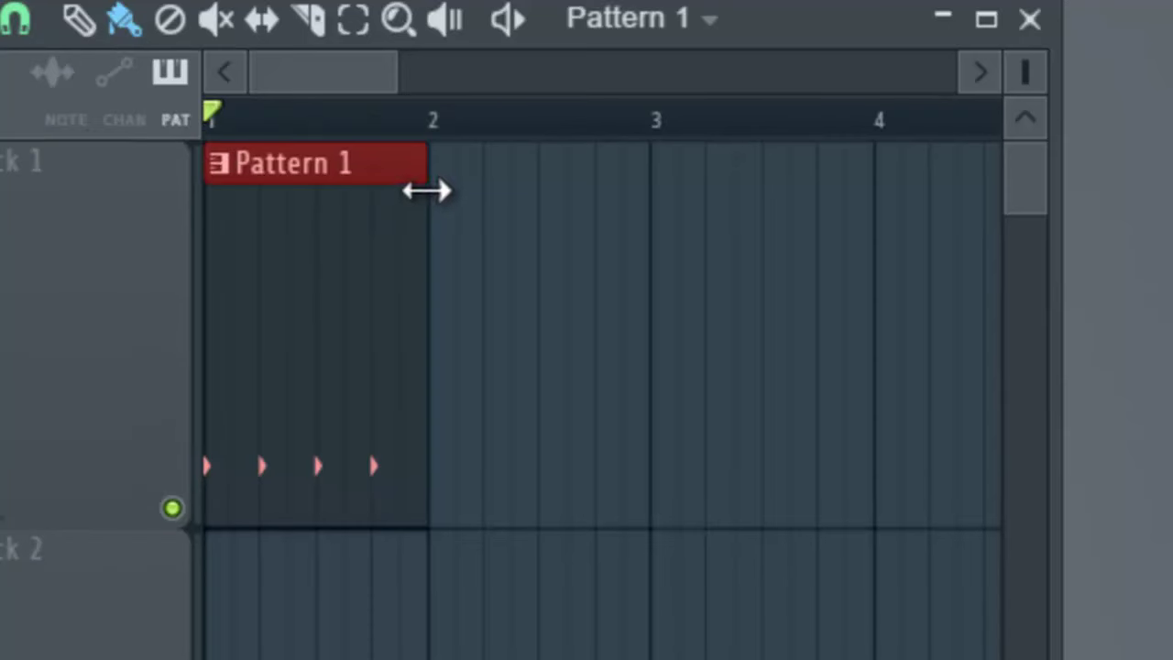
left_click_drag(458, 191, 694, 214)
left_click_drag(365, 77, 424, 73)
left_click(723, 227)
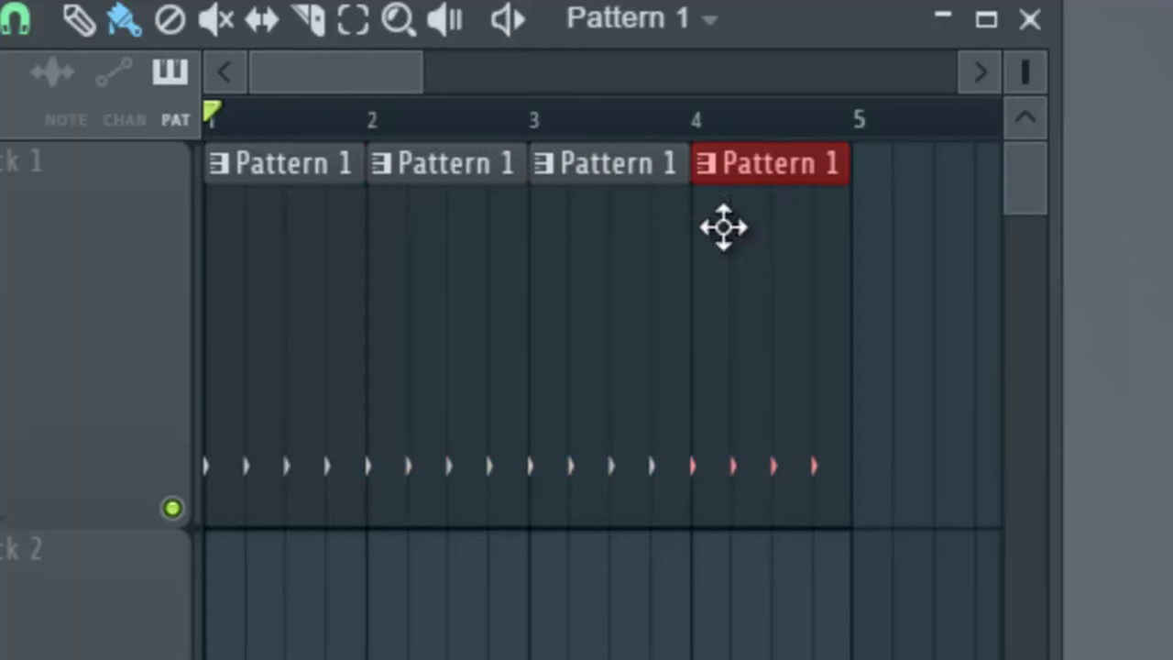
Step: Set the kick sample's time stretching mode to Auto and close its channel settings
key("F6")
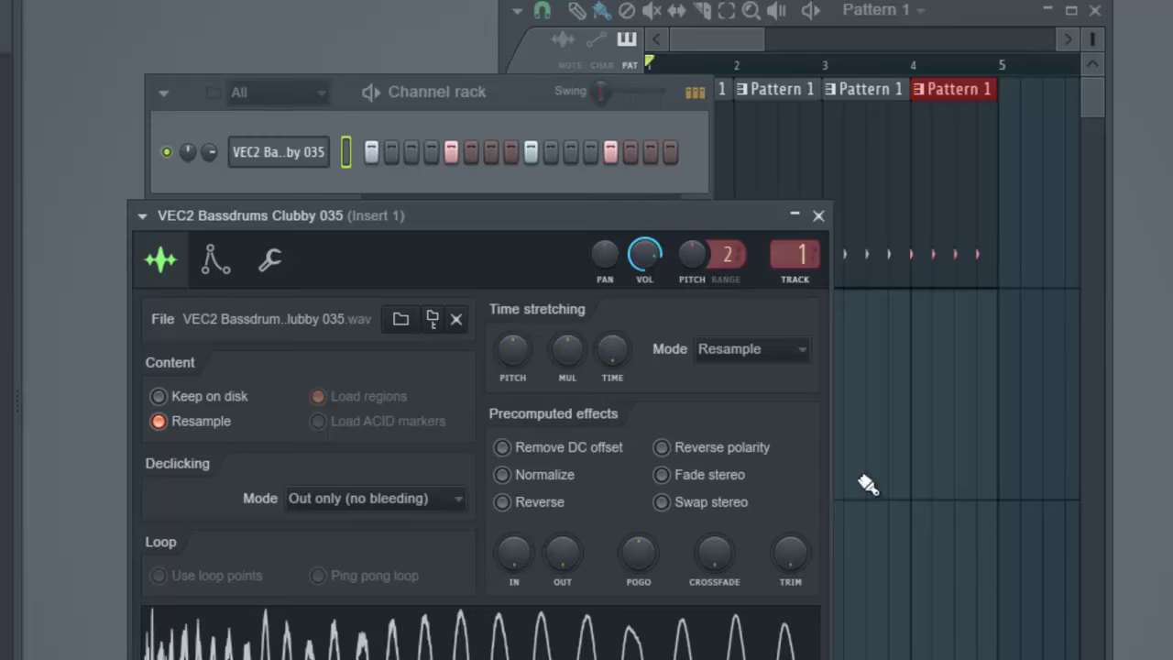
left_click(797, 350)
left_click(738, 554)
left_click(543, 477)
left_click(513, 480)
left_click(818, 216)
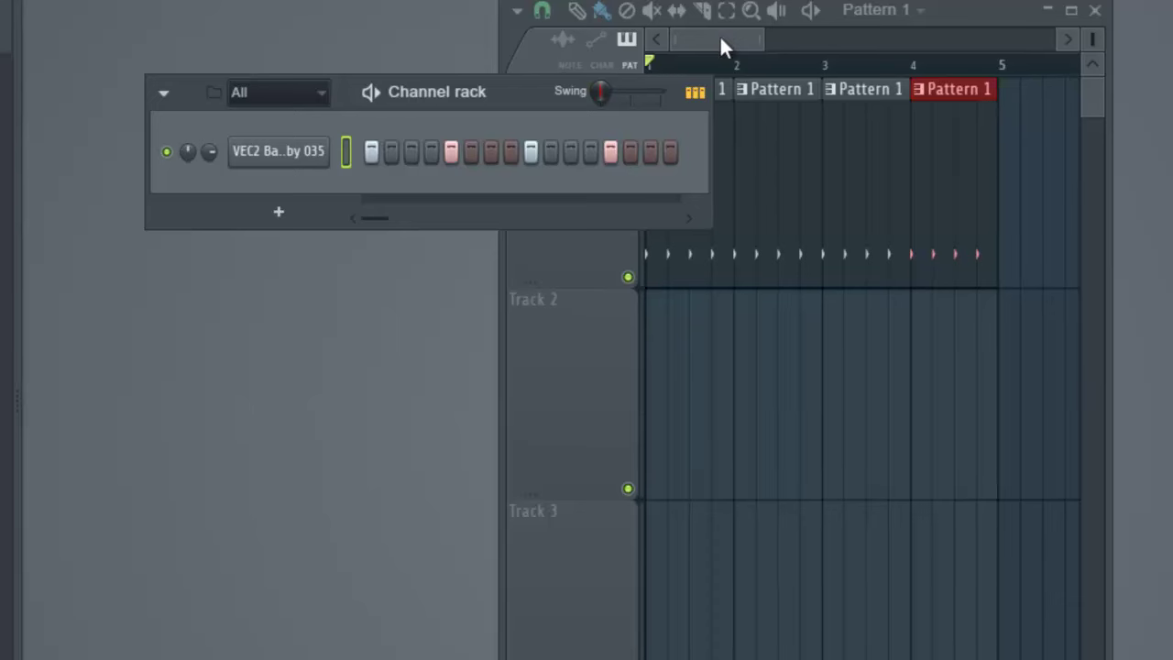
Step: Reopen the kick's channel settings and reposition the window to view its sample options
left_click_drag(764, 33, 843, 37)
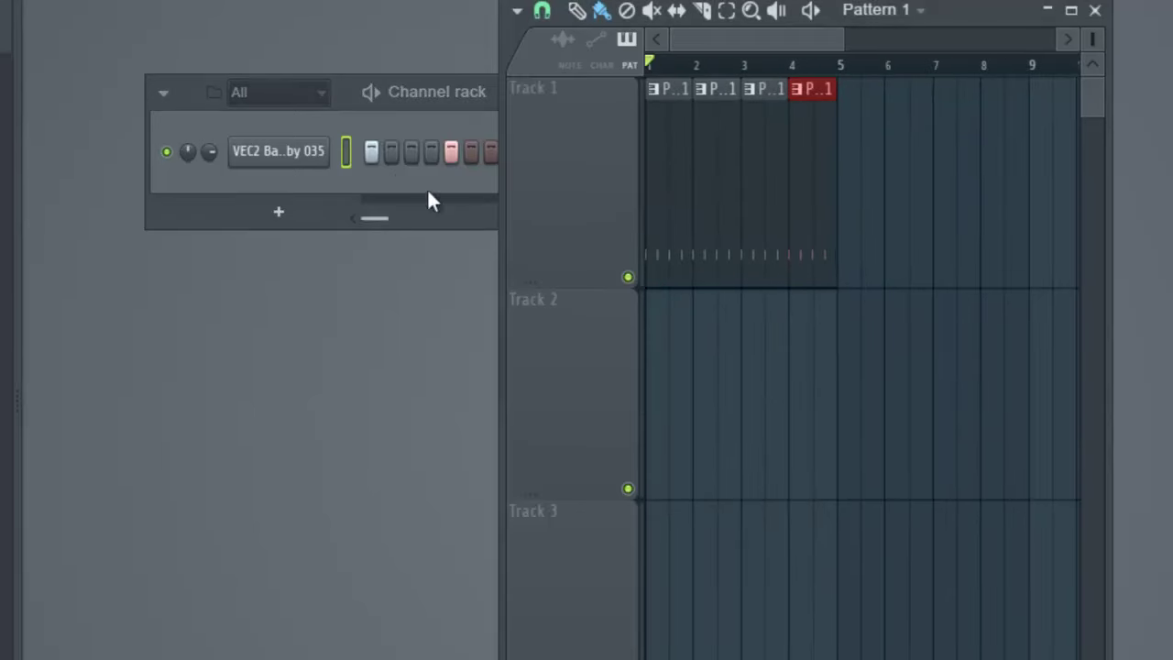
left_click(303, 163)
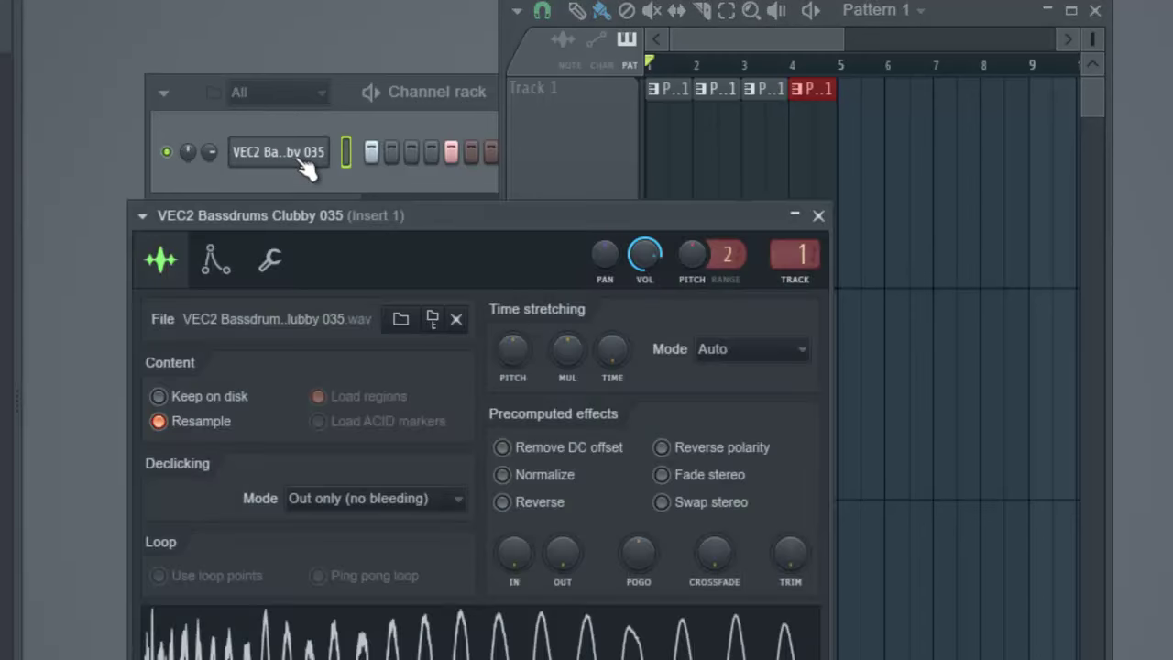
left_click_drag(556, 209, 603, 108)
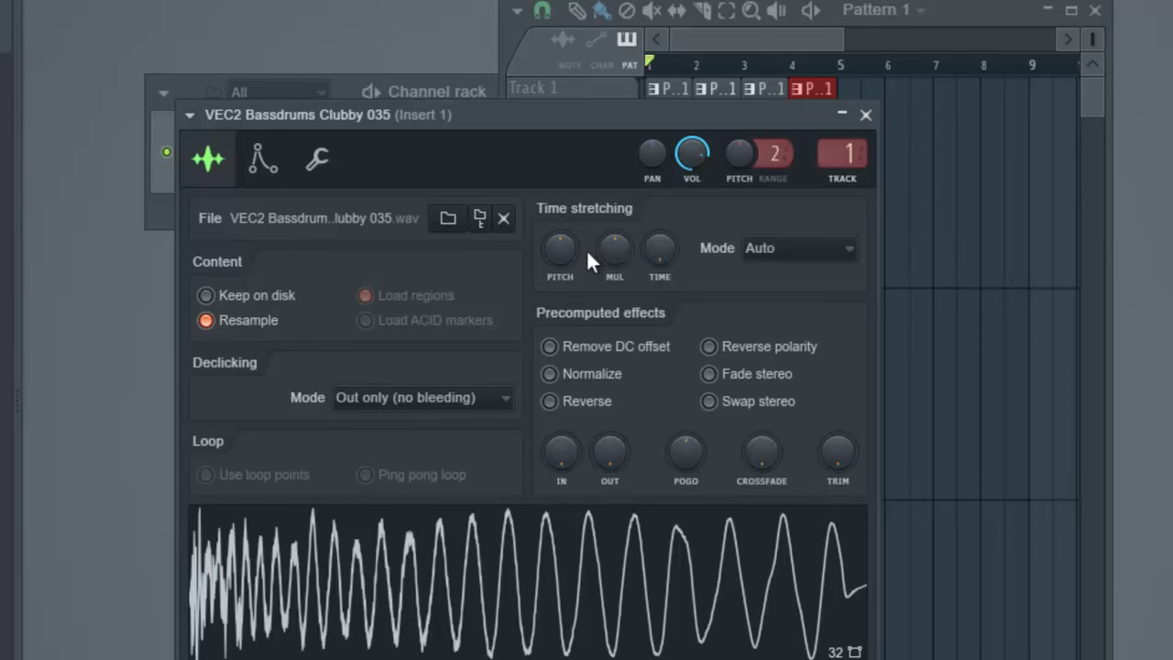
left_click_drag(527, 124, 535, 210)
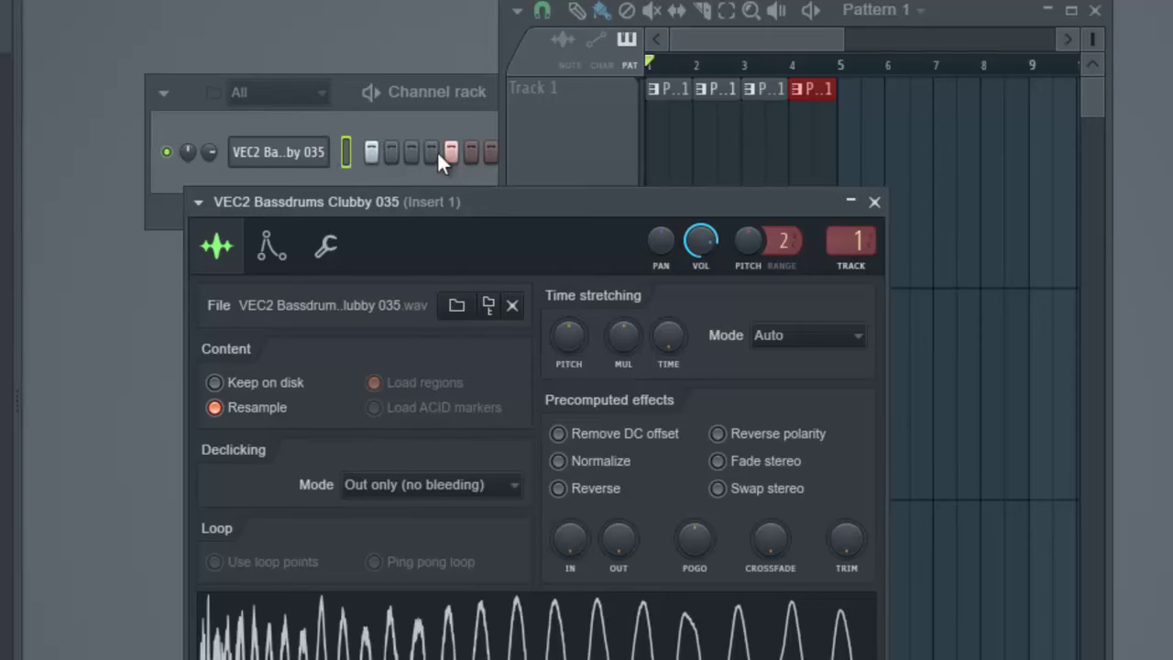
left_click_drag(603, 201, 549, 149)
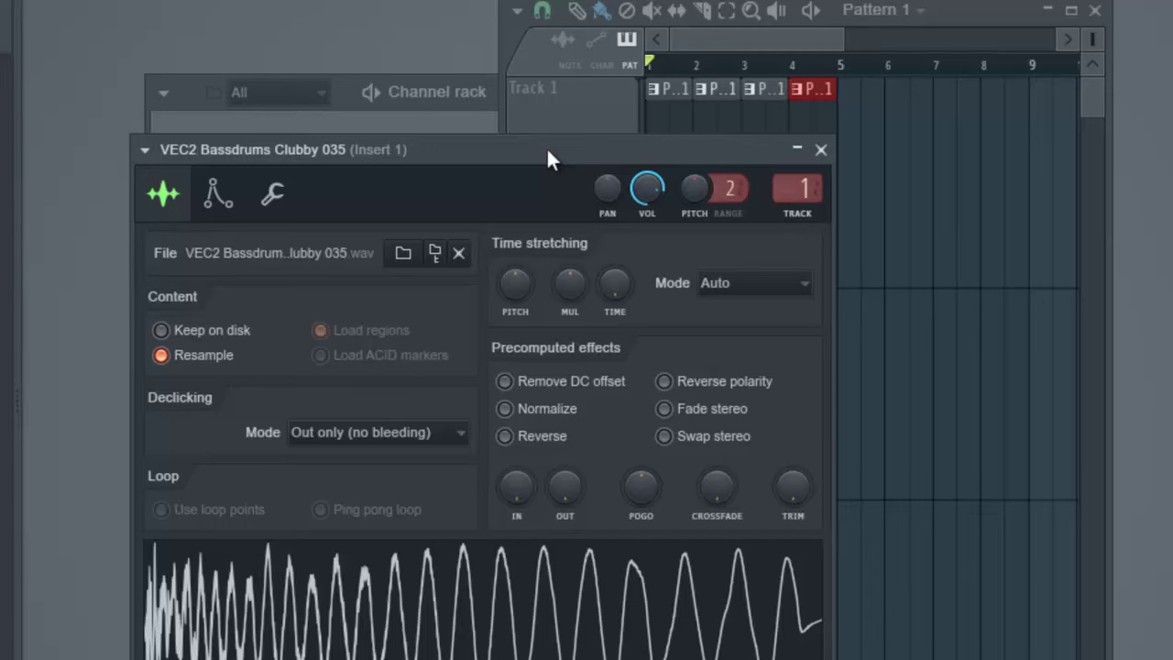
Step: Load Fruity Delay Bank into slot 10 of mixer track Insert 1
key("F9")
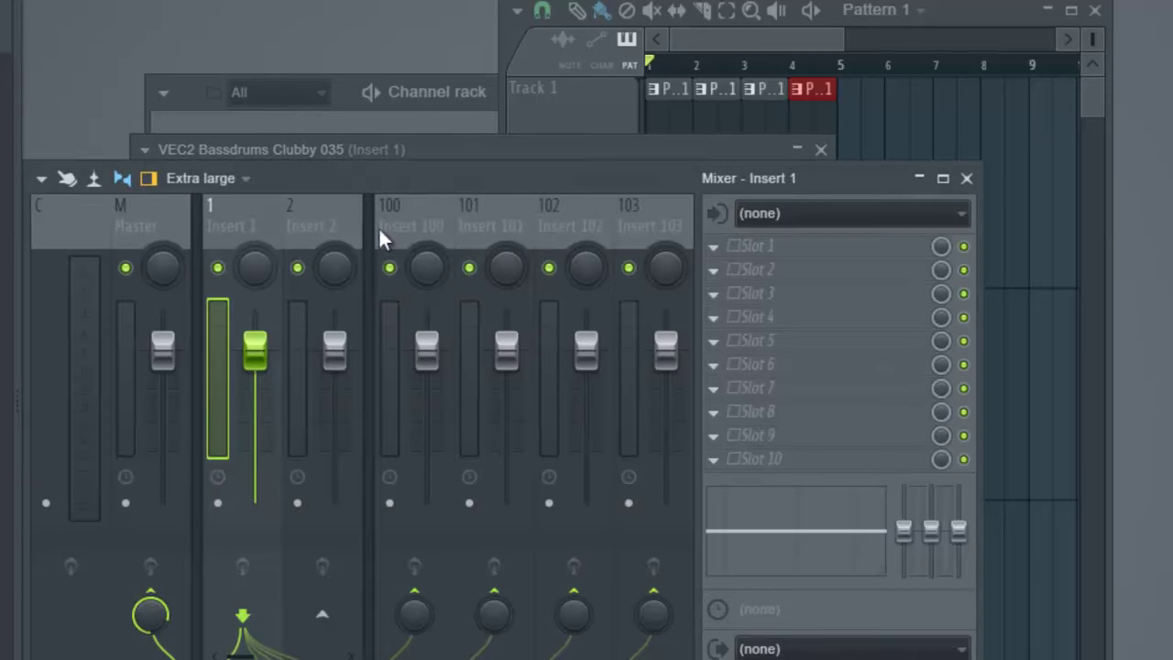
left_click(714, 458)
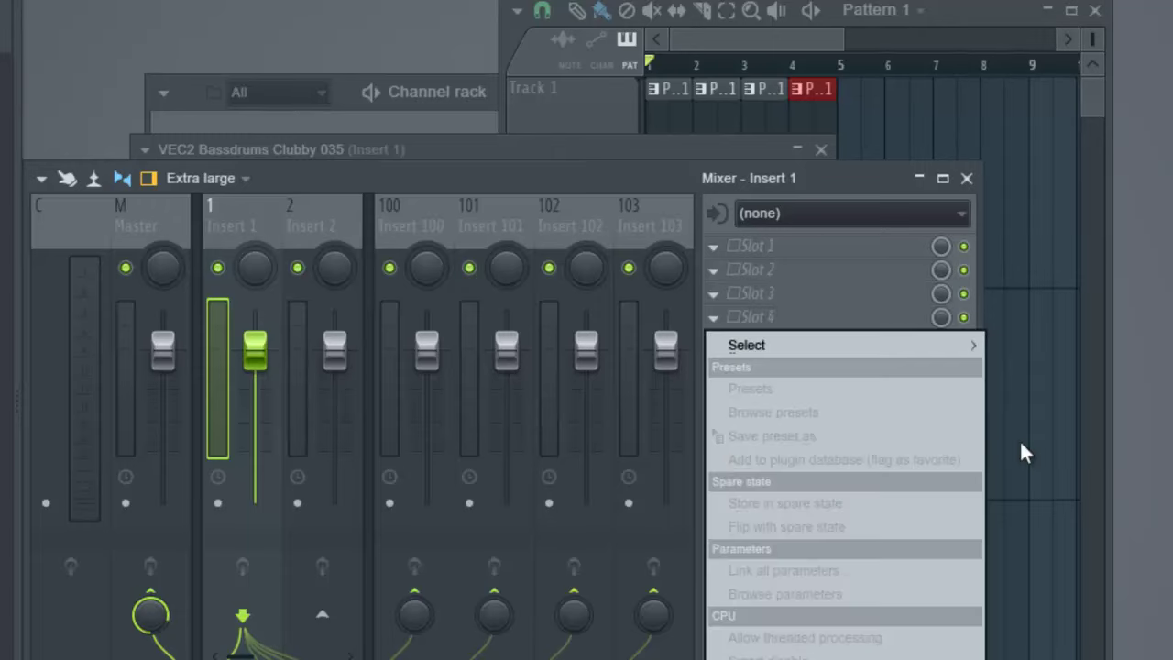
mouse_move(724, 335)
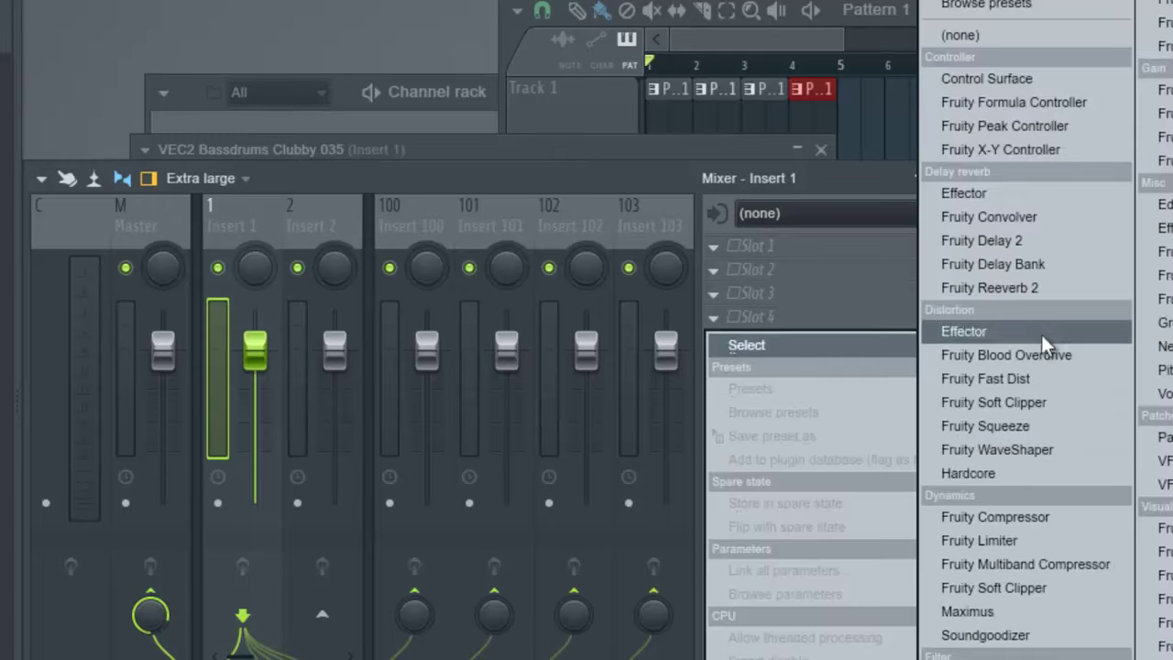
left_click(1040, 269)
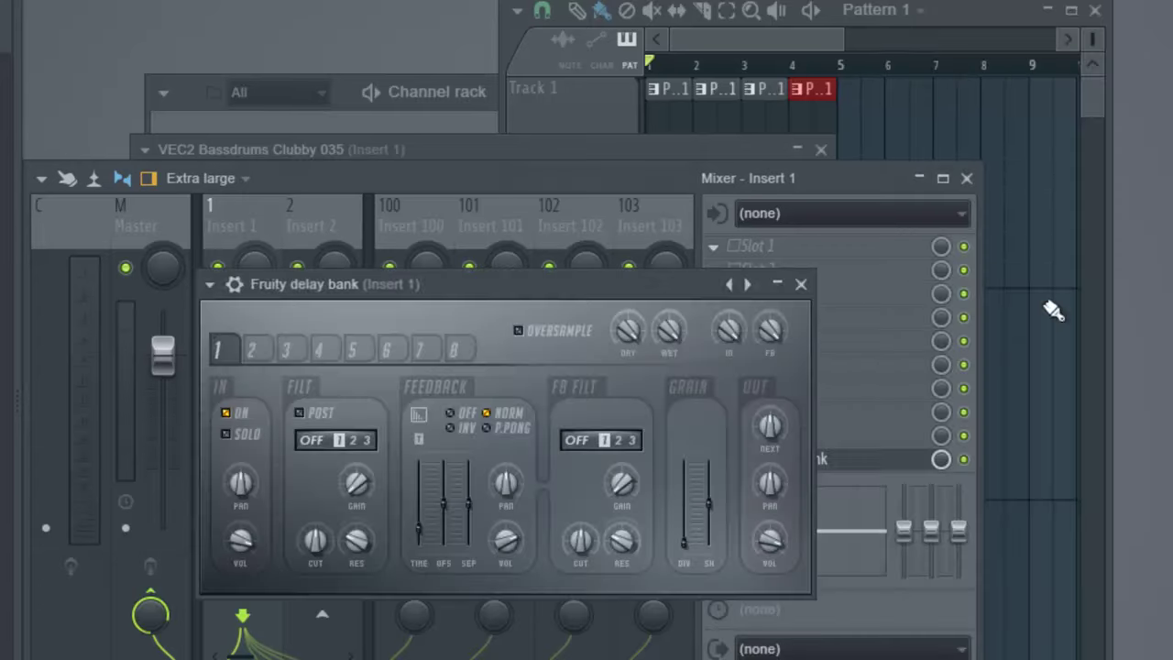
left_click_drag(564, 282, 616, 202)
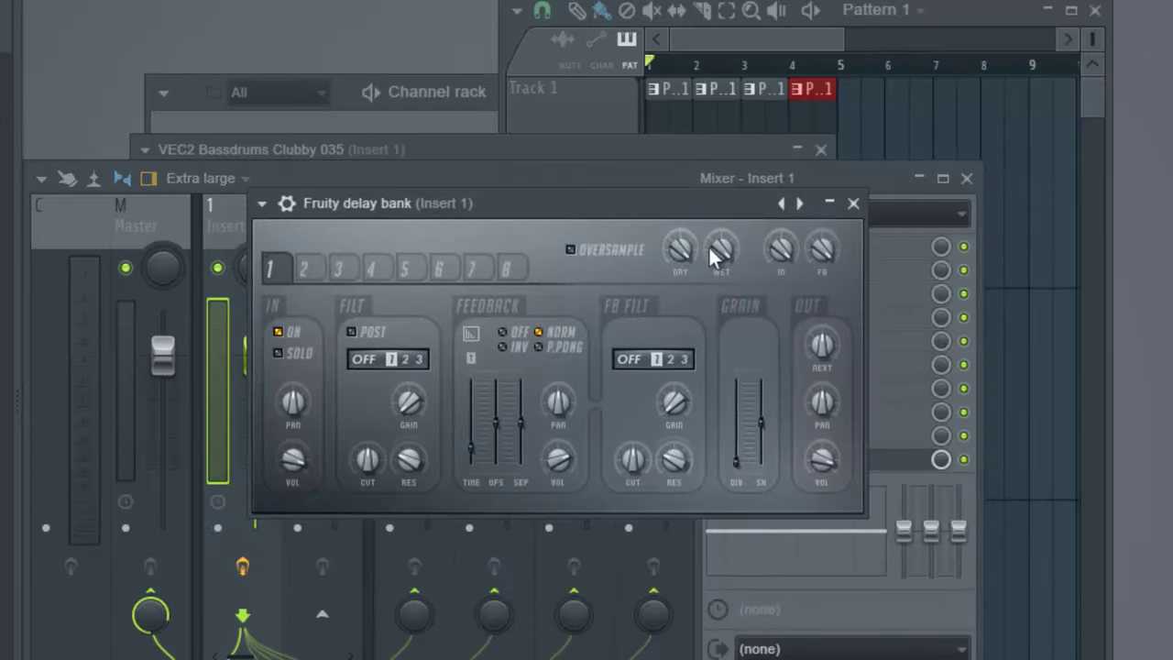
Step: Examine the automation options of the FB, IN, gain, pan, volume and filter cutoff knobs in Fruity Delay Bank
right_click(824, 246)
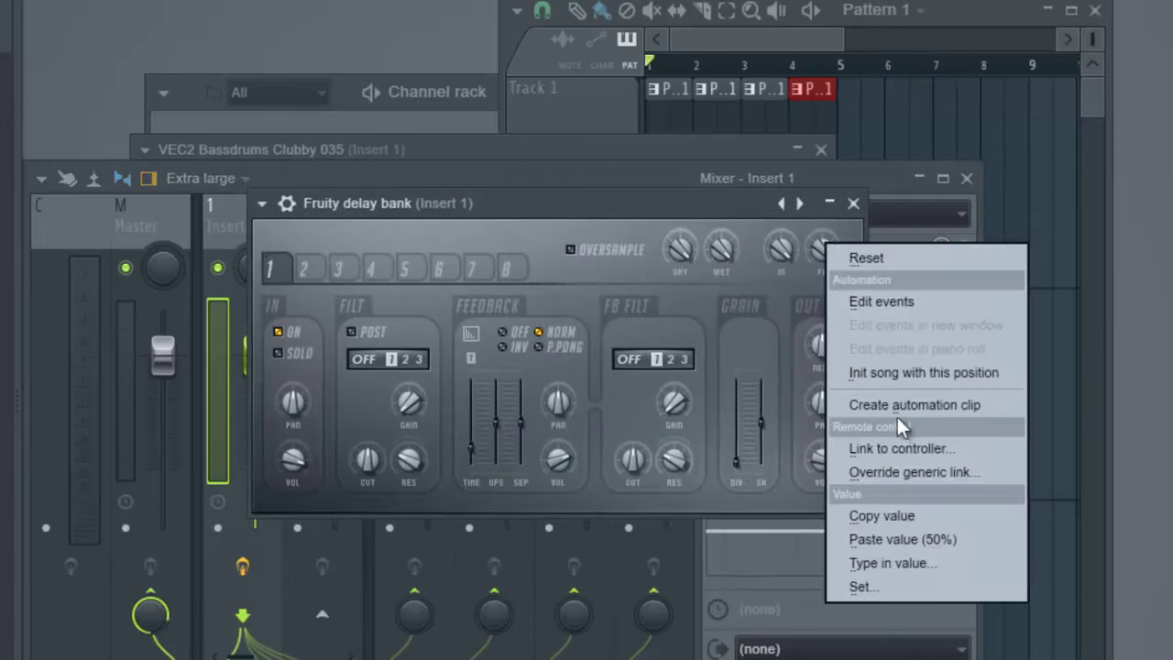
left_click(793, 283)
right_click(776, 241)
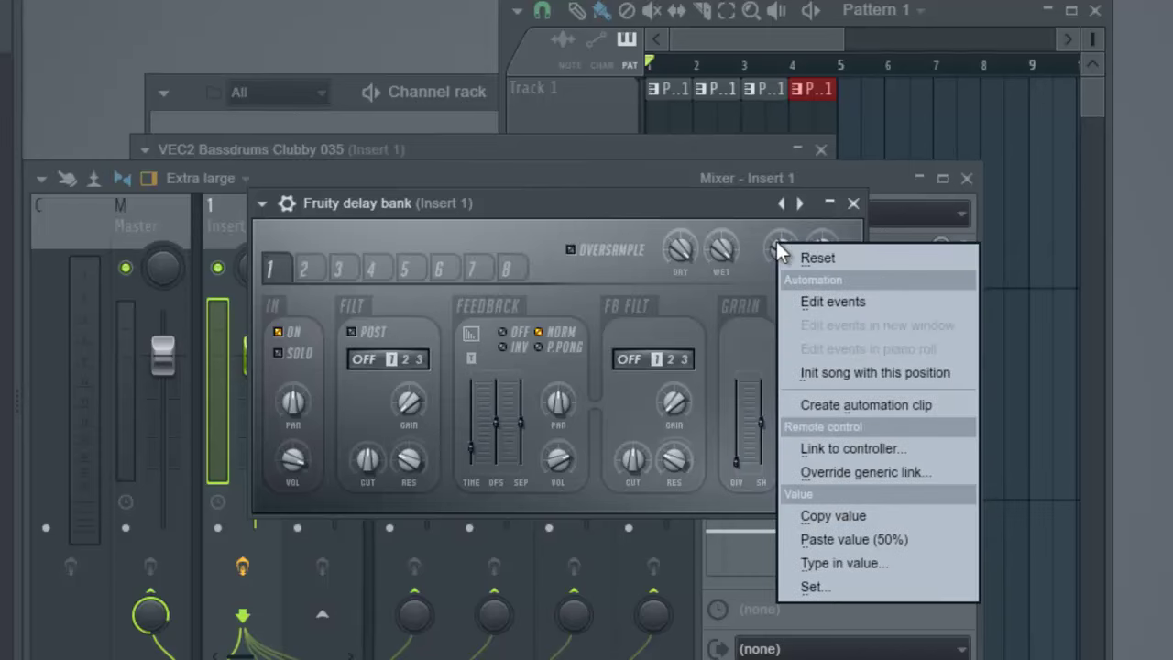
left_click(743, 271)
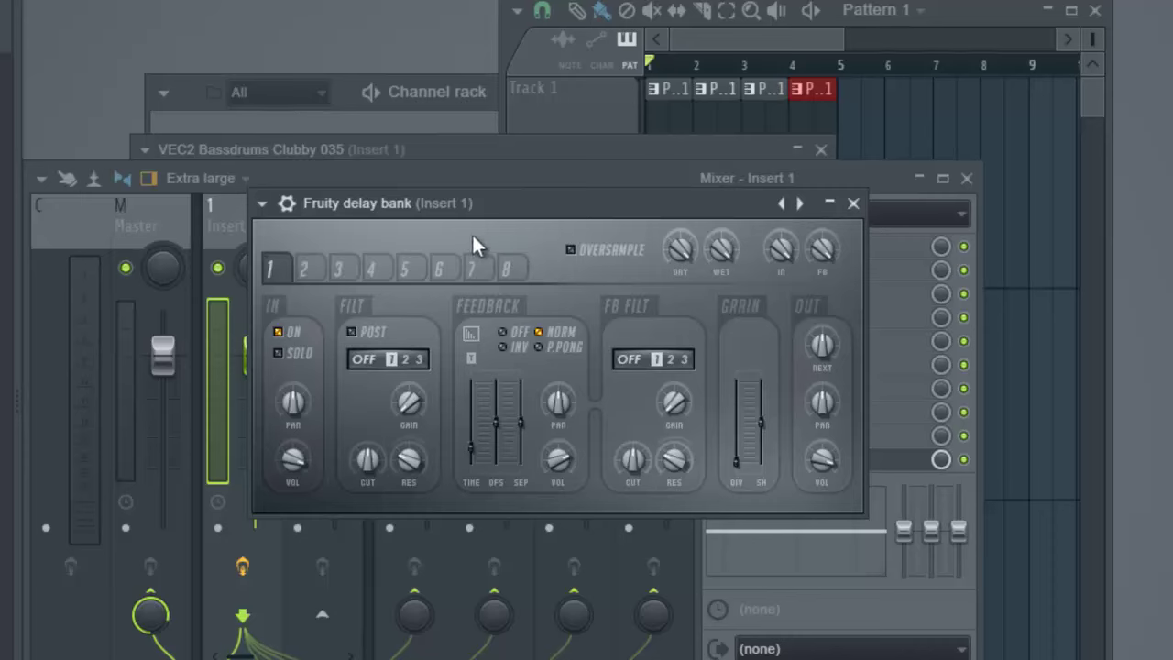
right_click(409, 401)
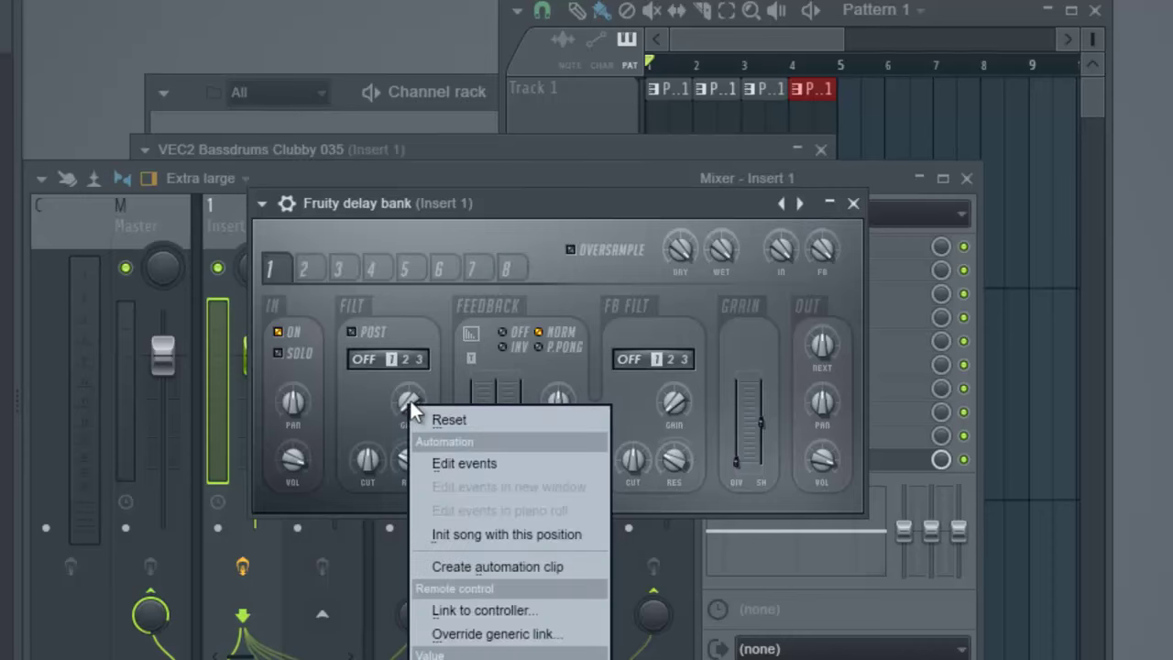
right_click(295, 408)
right_click(285, 459)
right_click(563, 400)
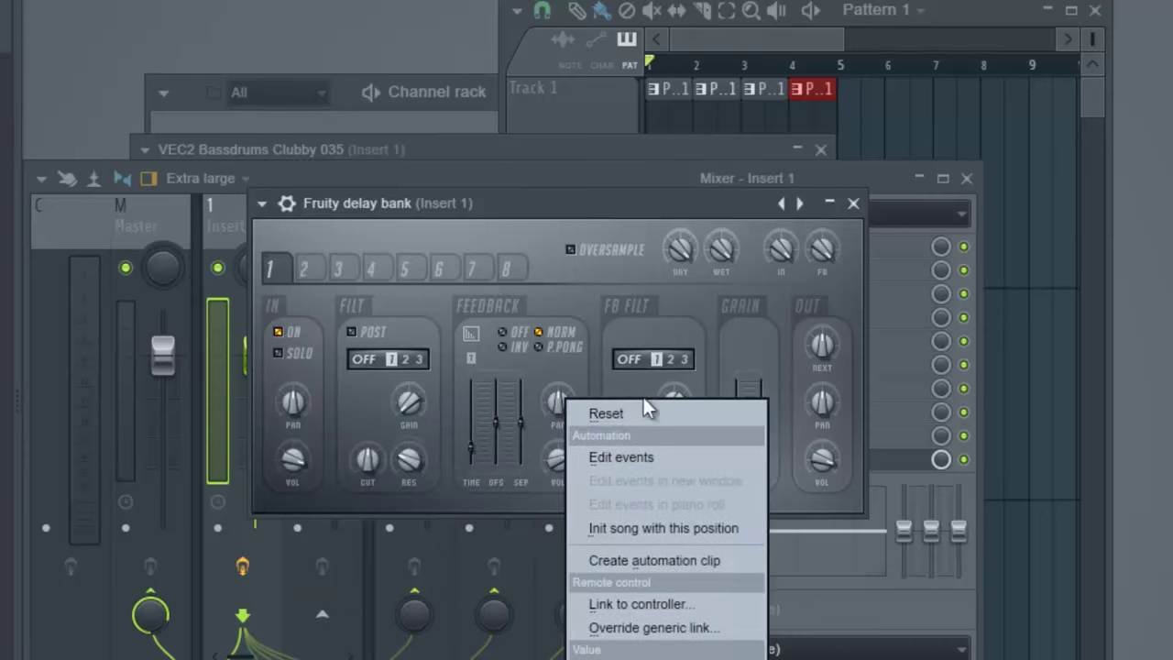
right_click(674, 400)
right_click(633, 460)
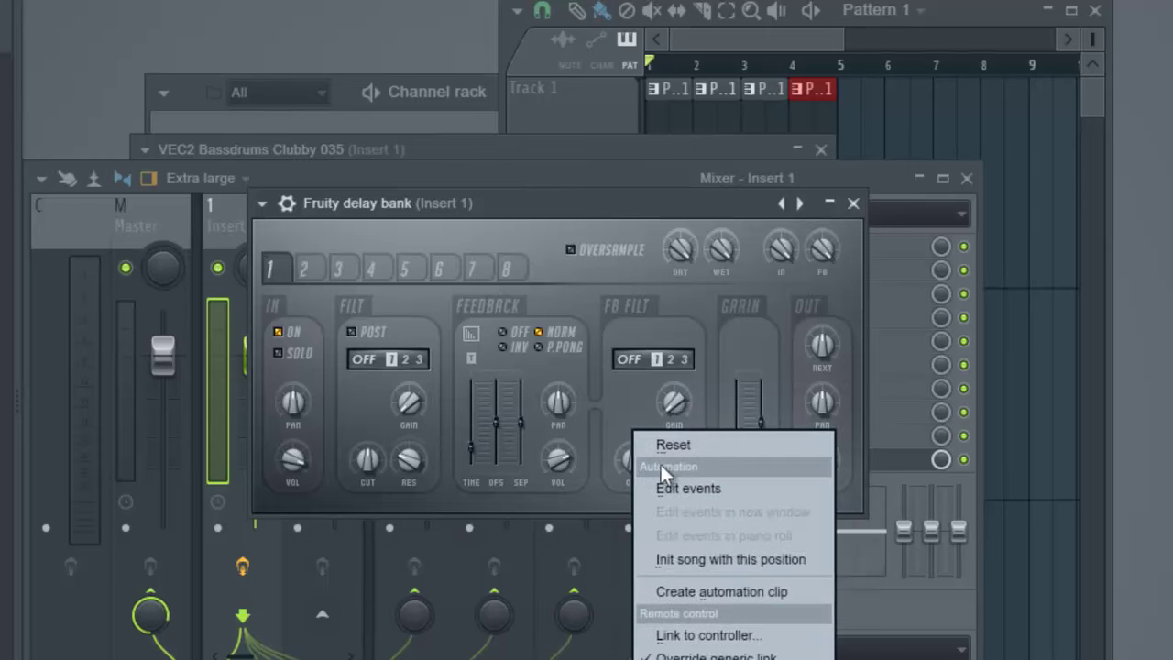
right_click(560, 461)
right_click(680, 394)
right_click(826, 249)
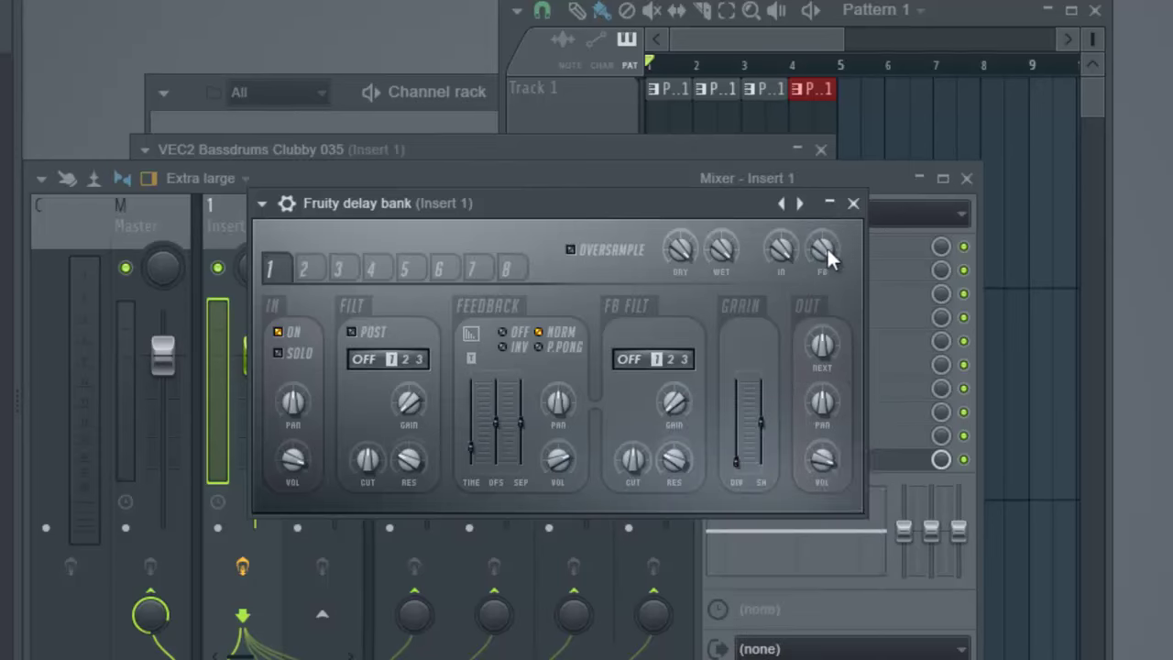
right_click(826, 247)
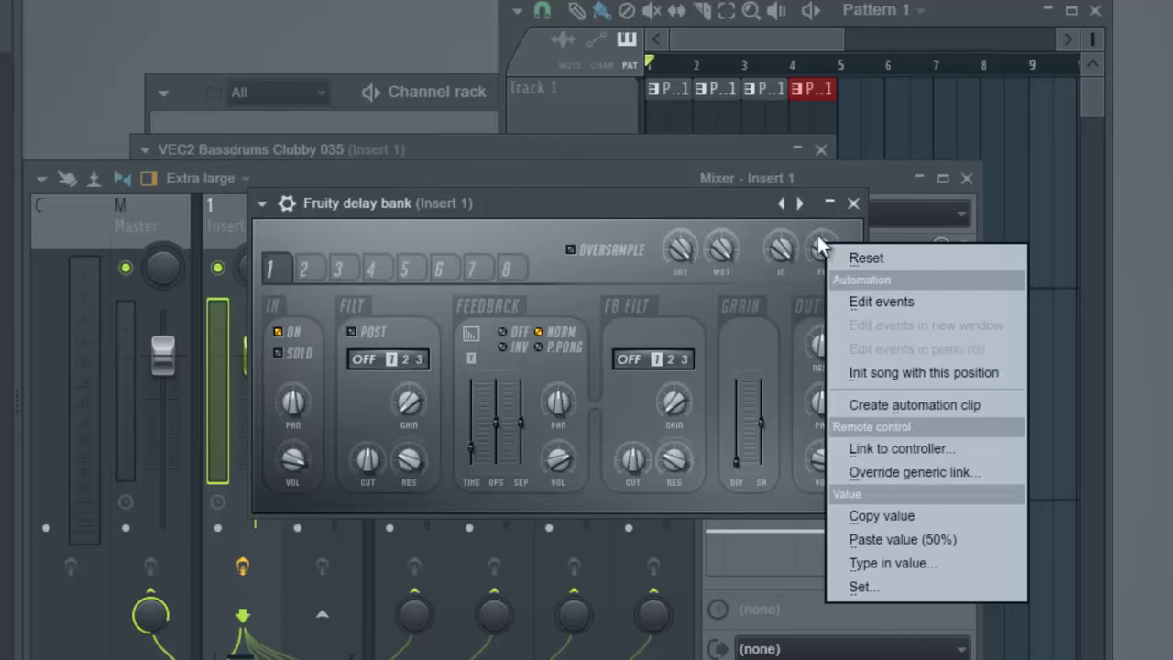
Step: Switch Fruity Delay Bank to its next preset and audition the kick pattern while adjusting the FB knob
left_click(749, 39)
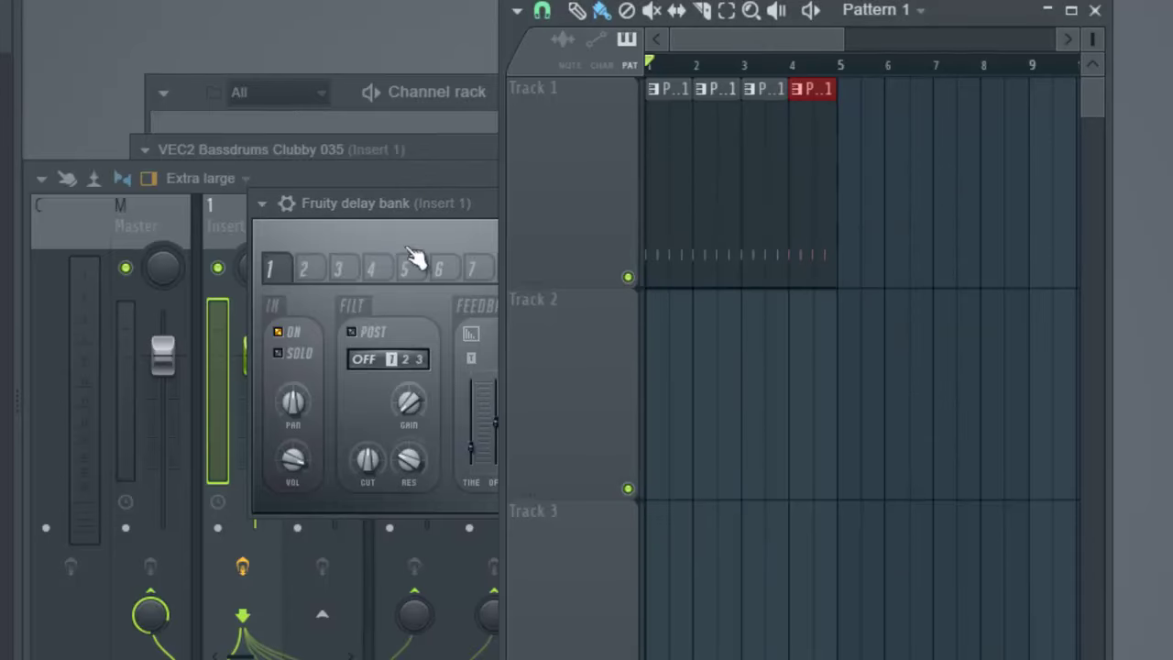
left_click(462, 207)
key("space")
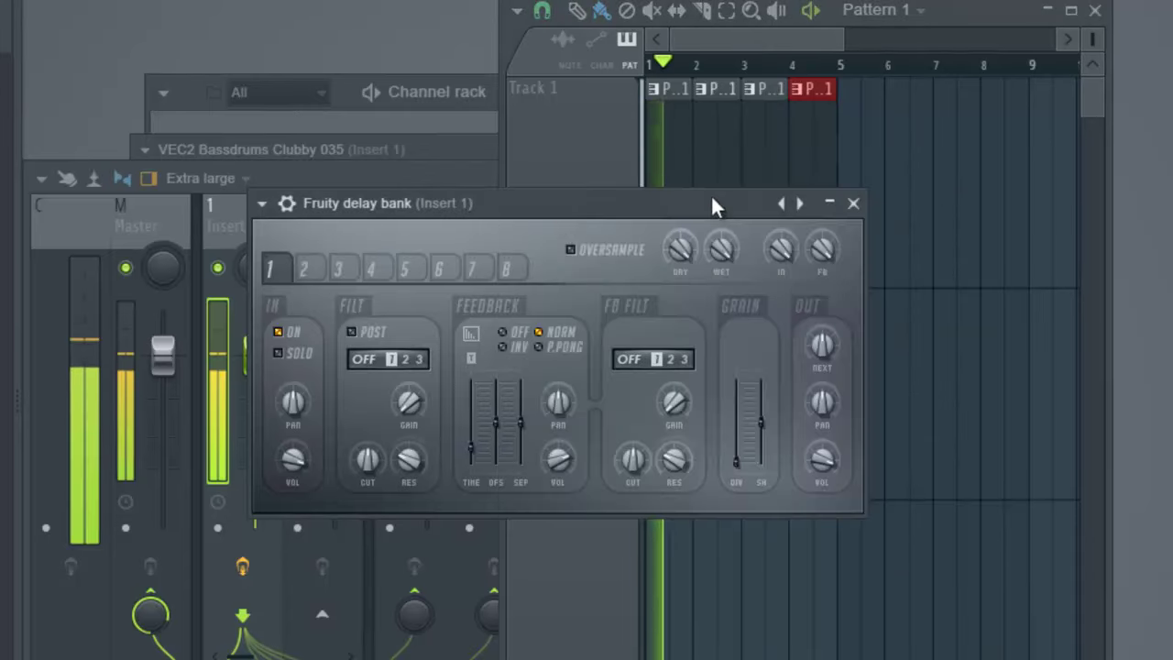
left_click(805, 210)
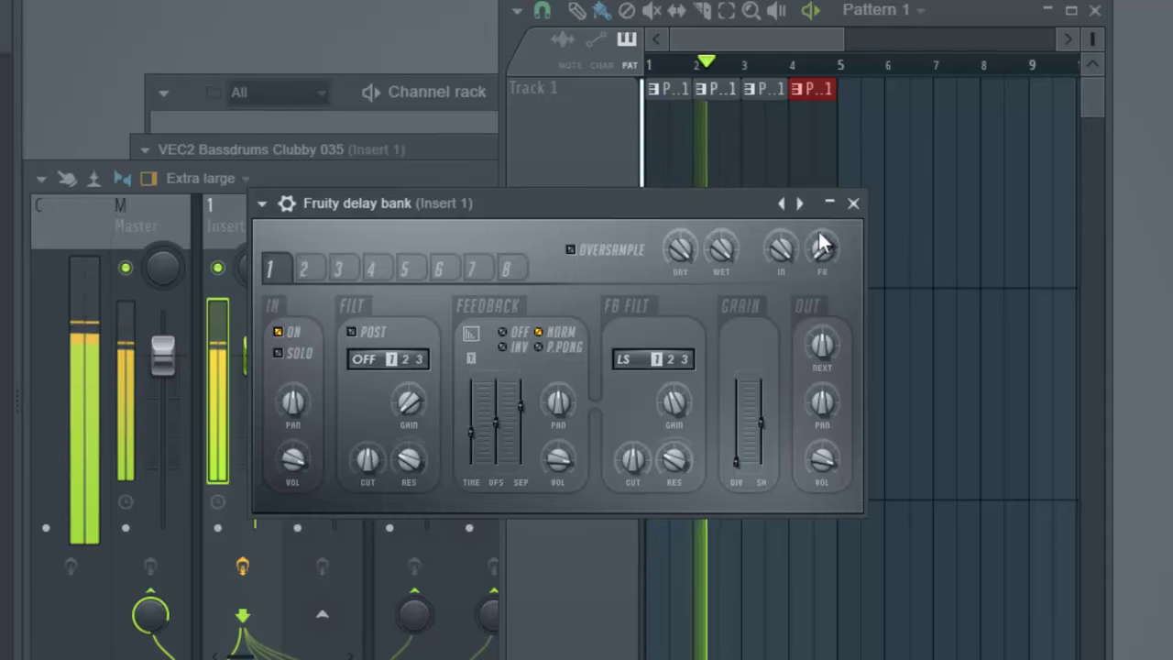
key("space")
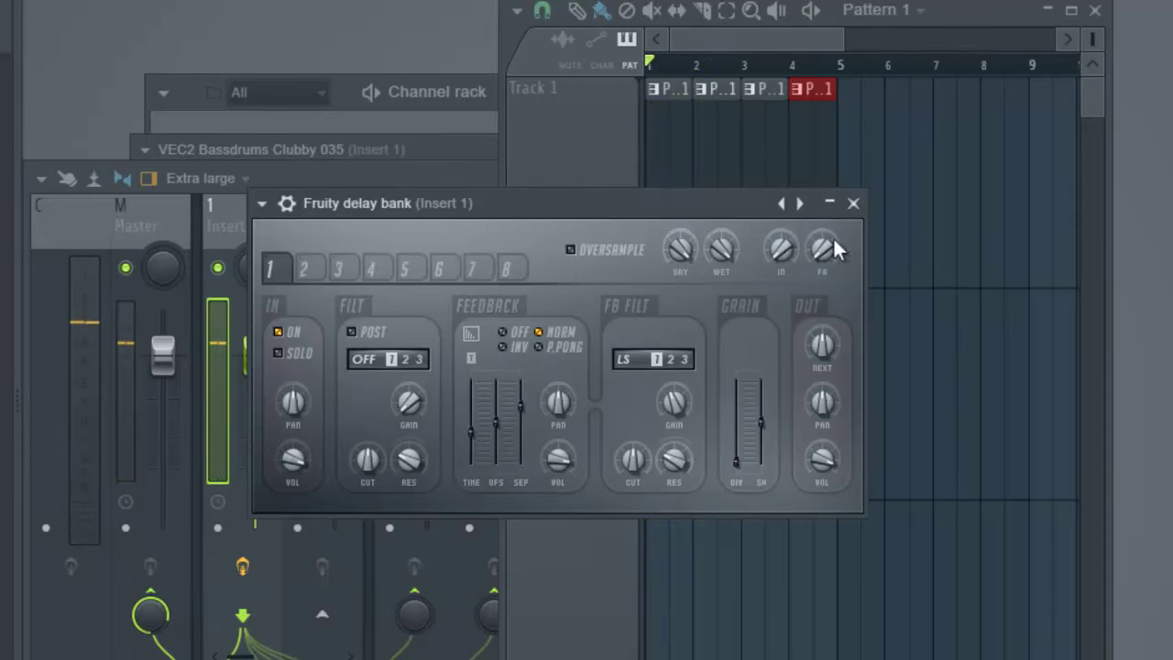
key("space")
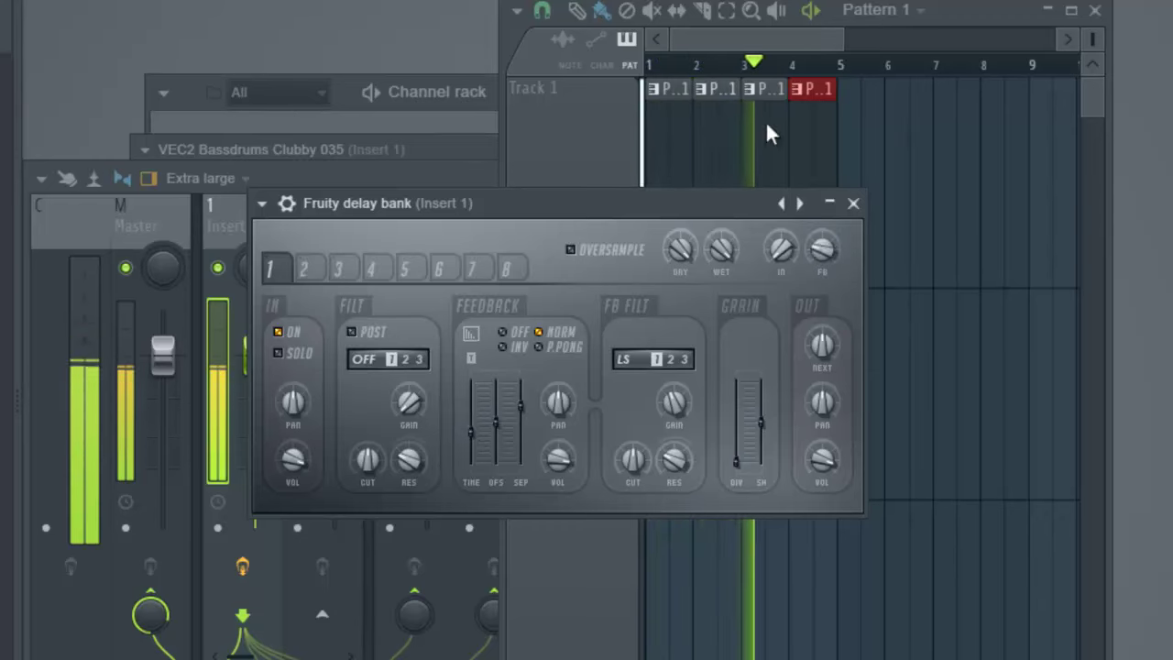
key("space")
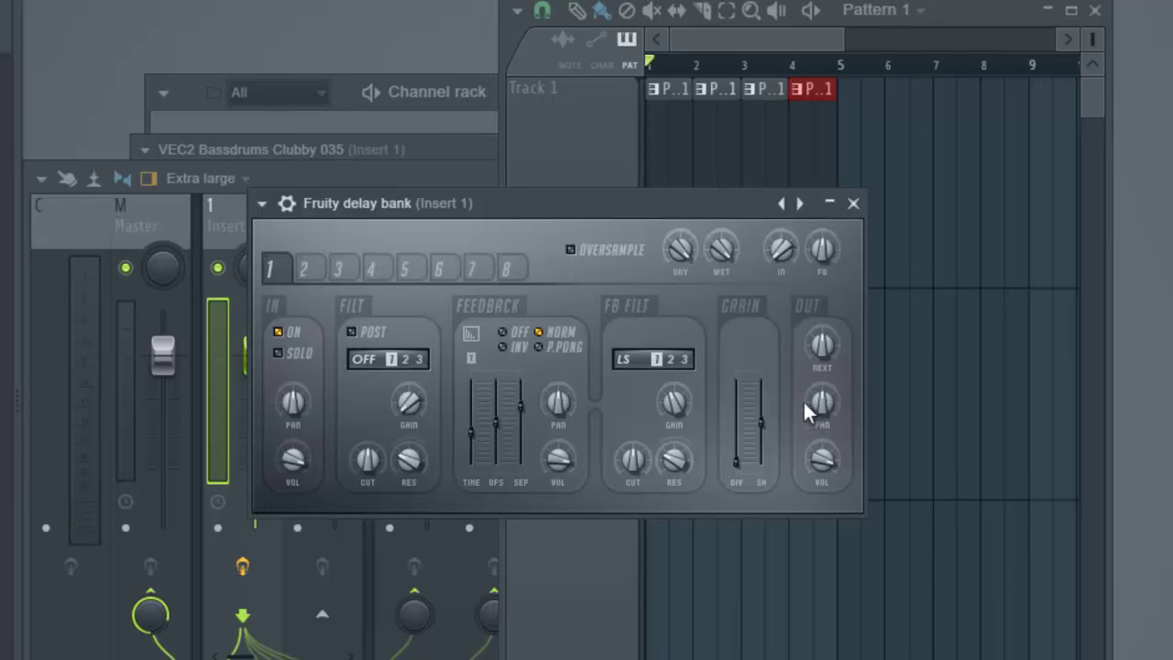
Step: Reset the FB knob and audition the kick pattern while browsing other Fruity Delay Bank presets
right_click(820, 245)
left_click(852, 258)
key("space")
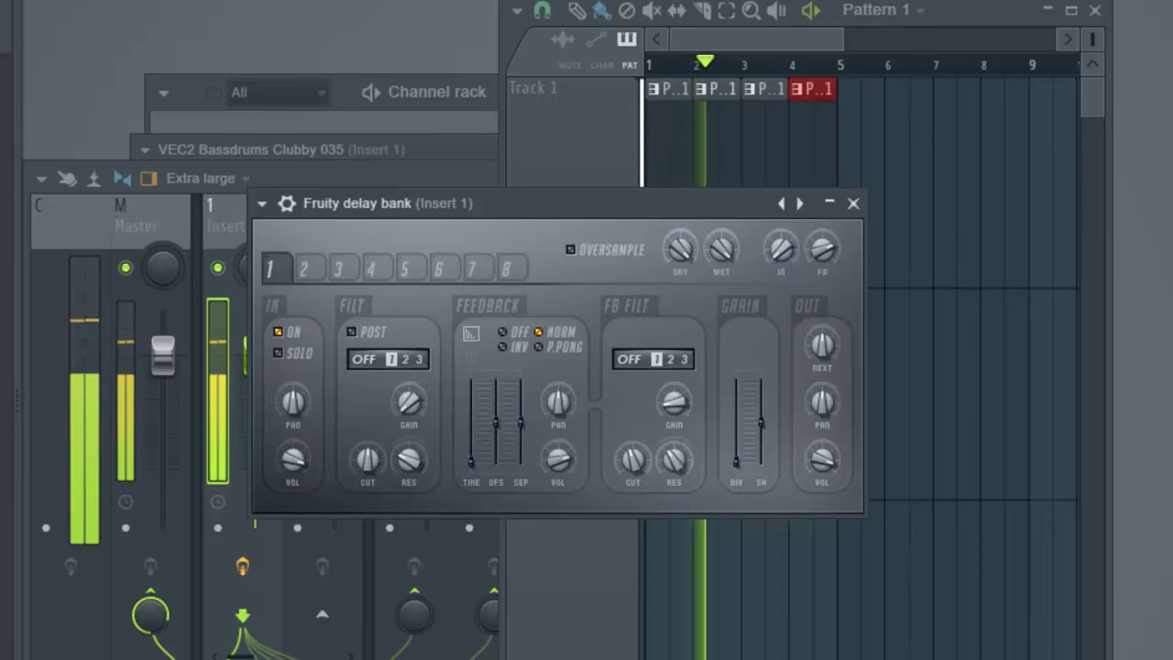
key("space")
left_click(781, 203)
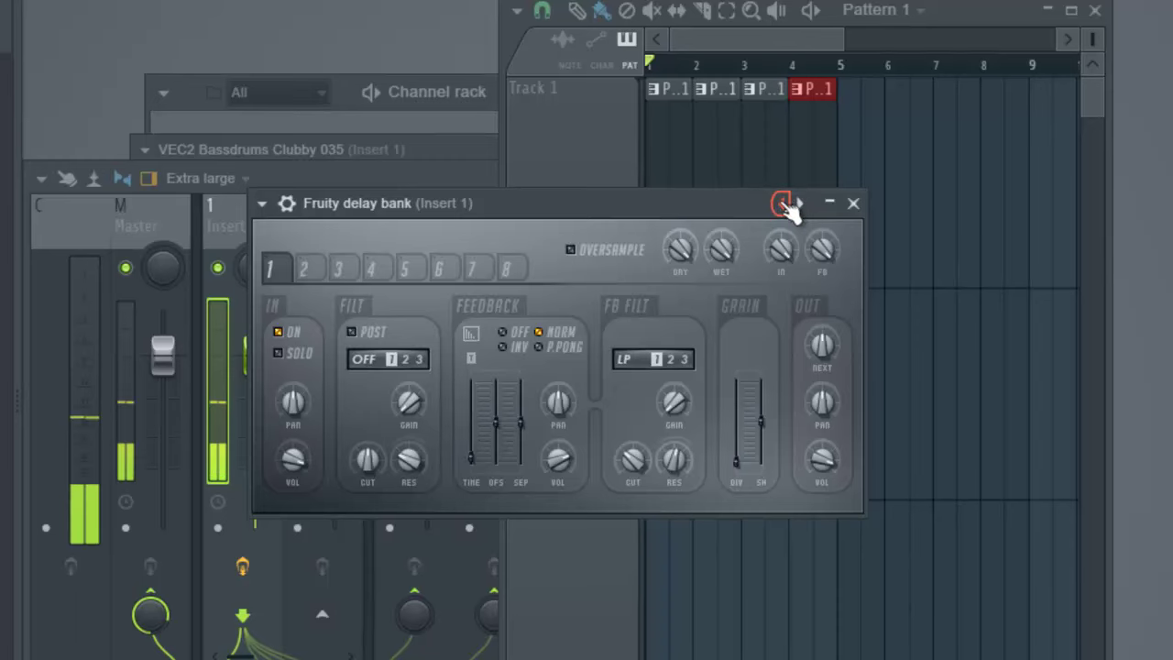
Step: Step back to an earlier Fruity Delay Bank preset with ping-pong feedback while auditioning the kick pattern
left_click(790, 207)
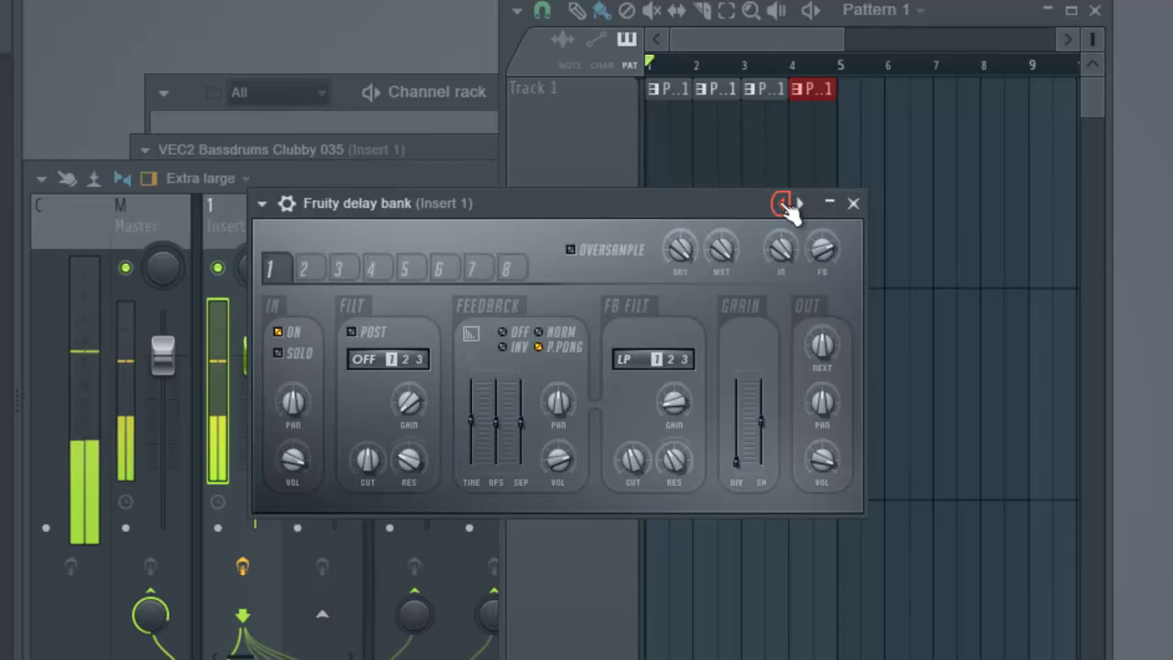
left_click(789, 207)
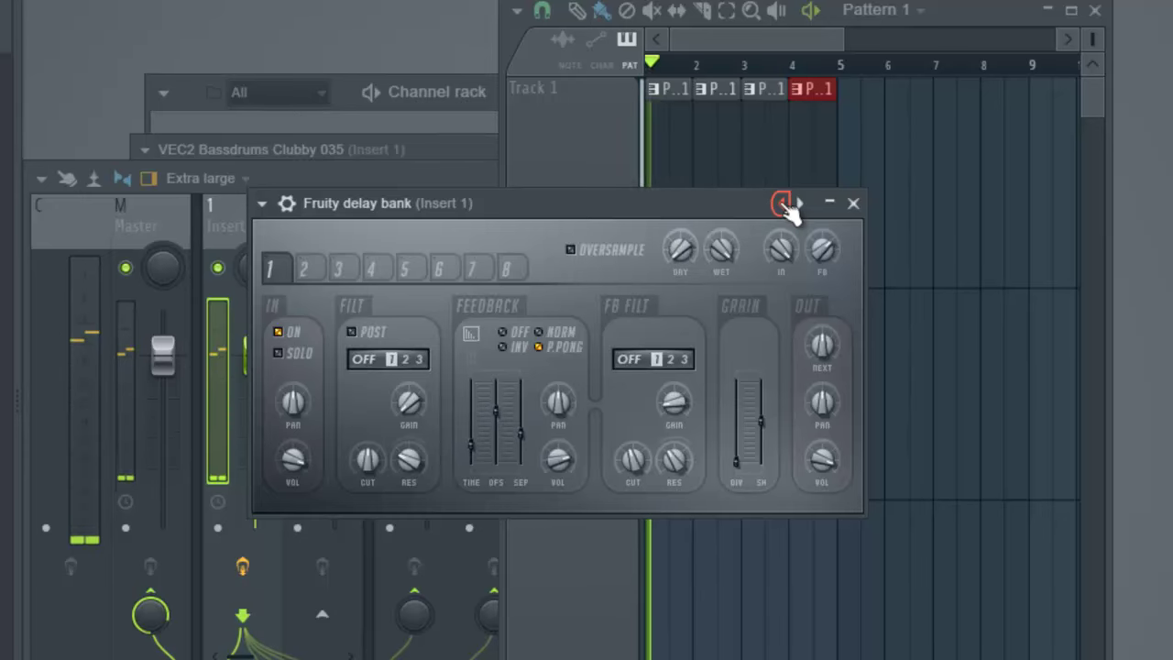
left_click(790, 207)
left_click(789, 207)
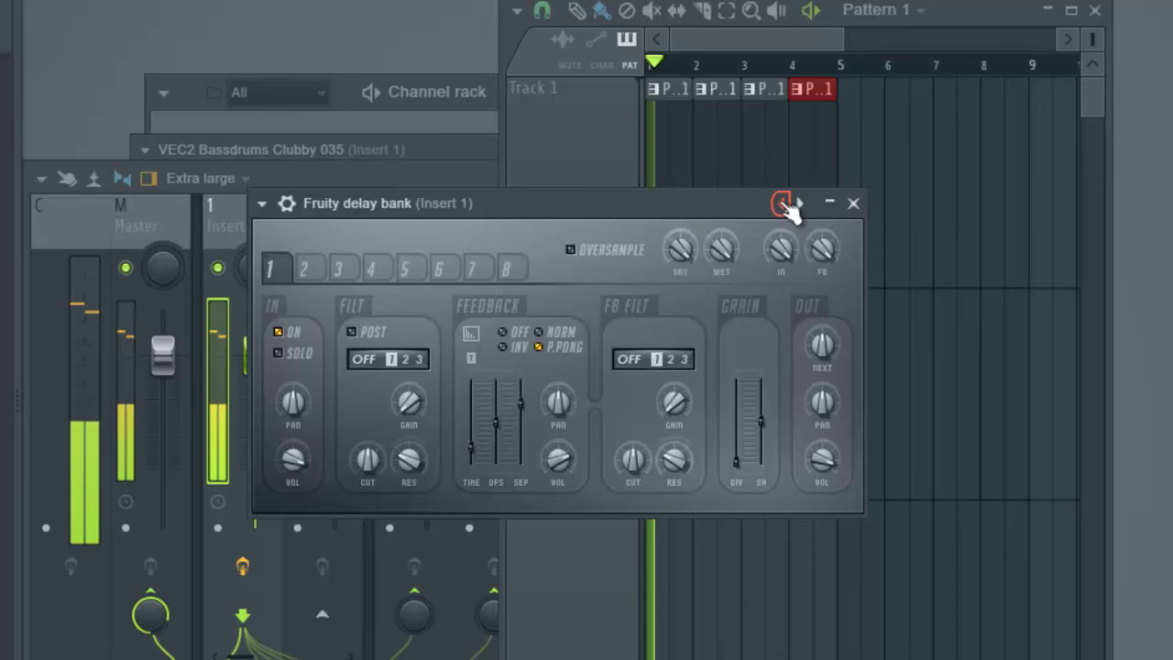
key("space")
Step: Turn the FB knob in Fruity Delay Bank fully up and create an automation clip for it in the playlist
left_click_drag(824, 250, 823, 157)
right_click(825, 247)
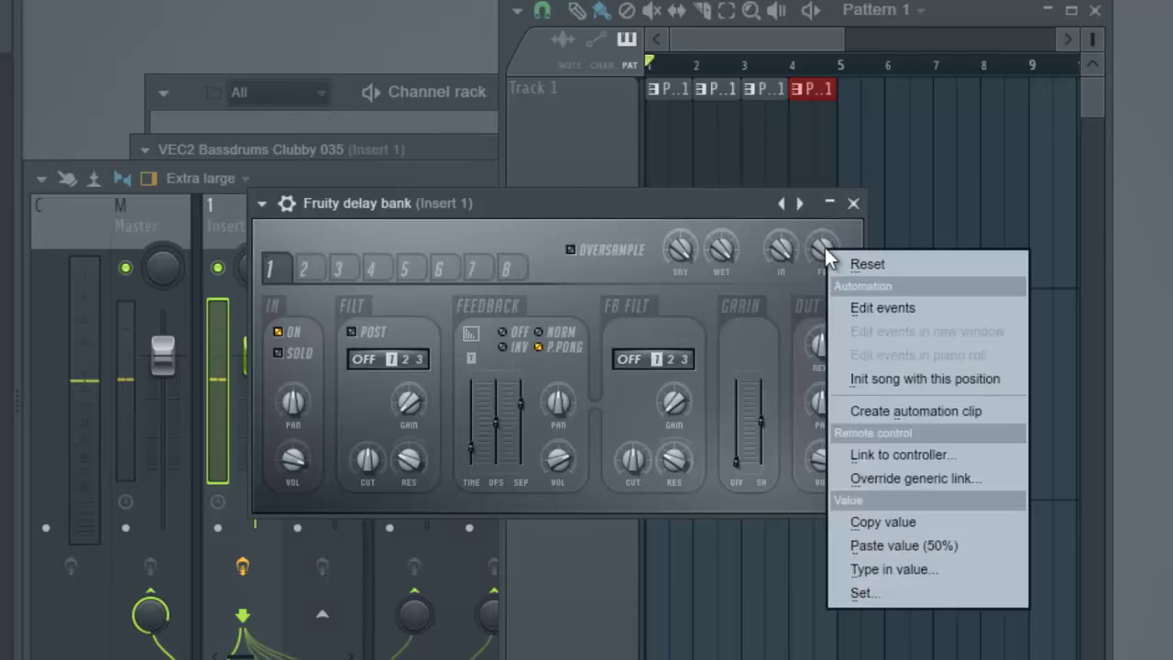
left_click(959, 411)
left_click(774, 36)
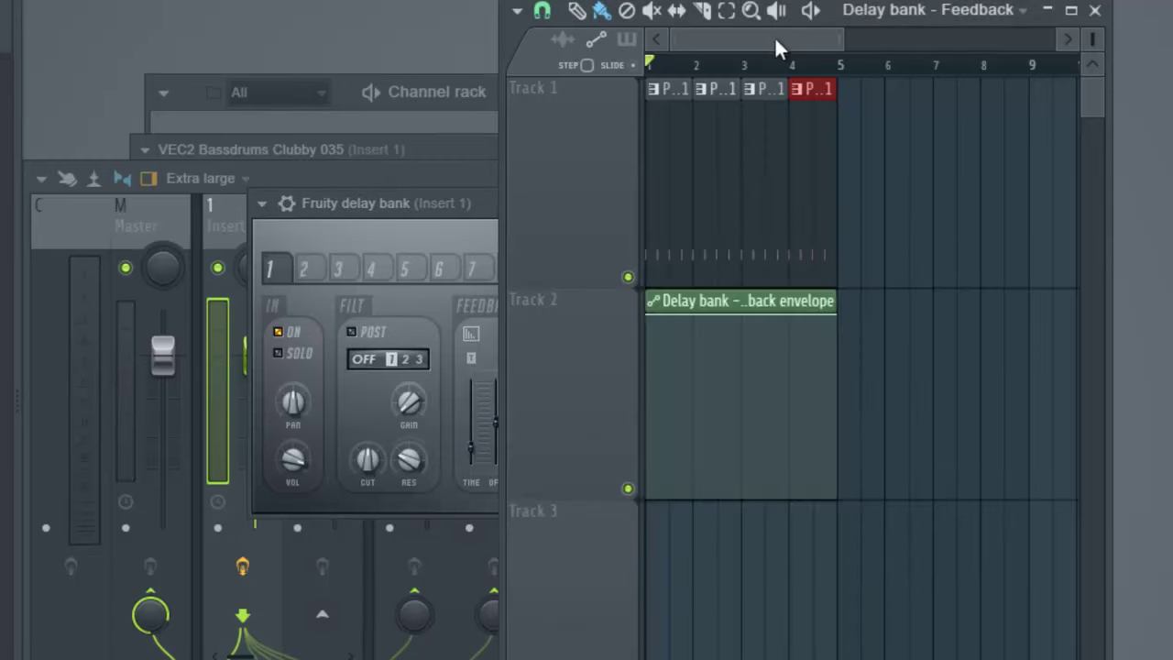
left_click(483, 217)
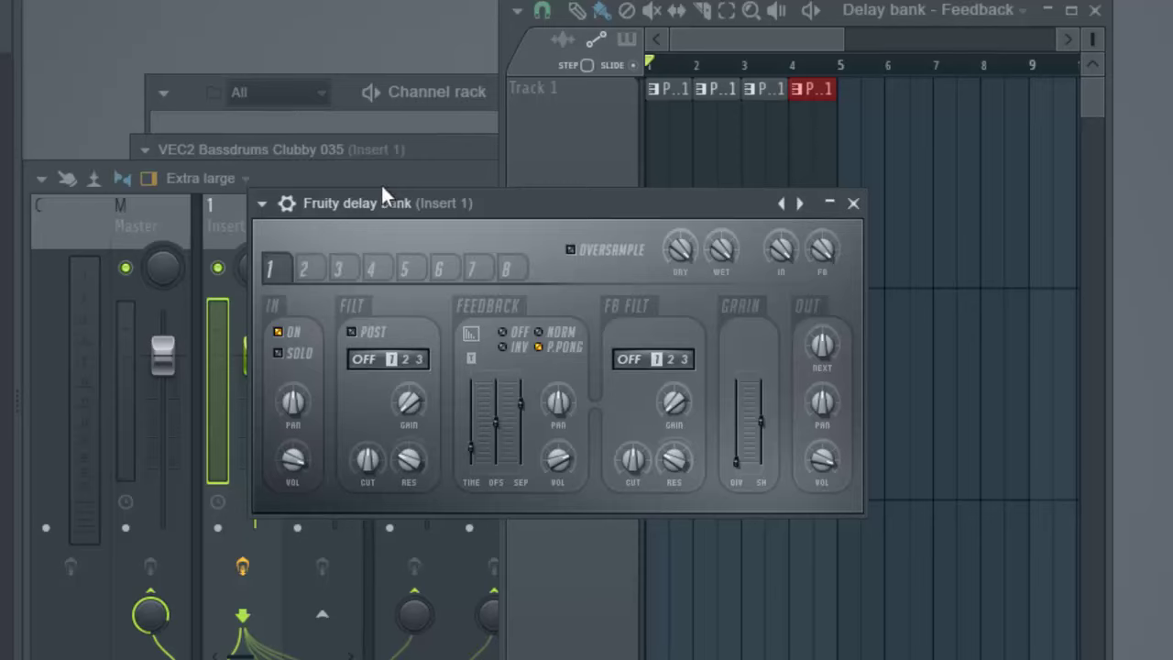
left_click(426, 186)
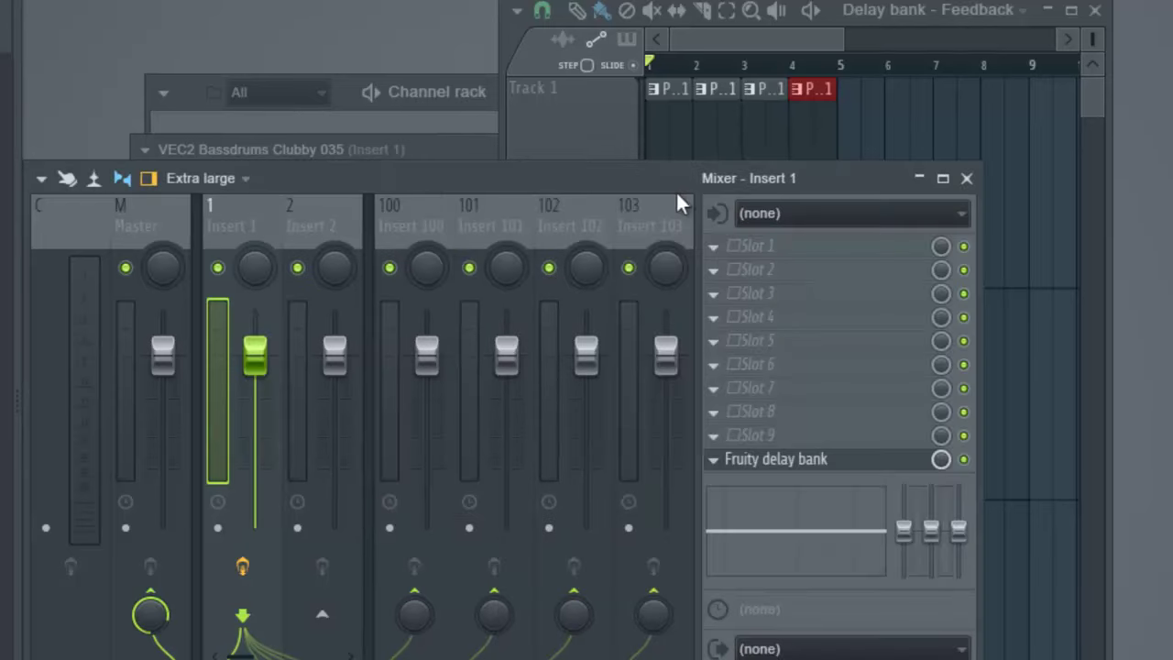
left_click(791, 43)
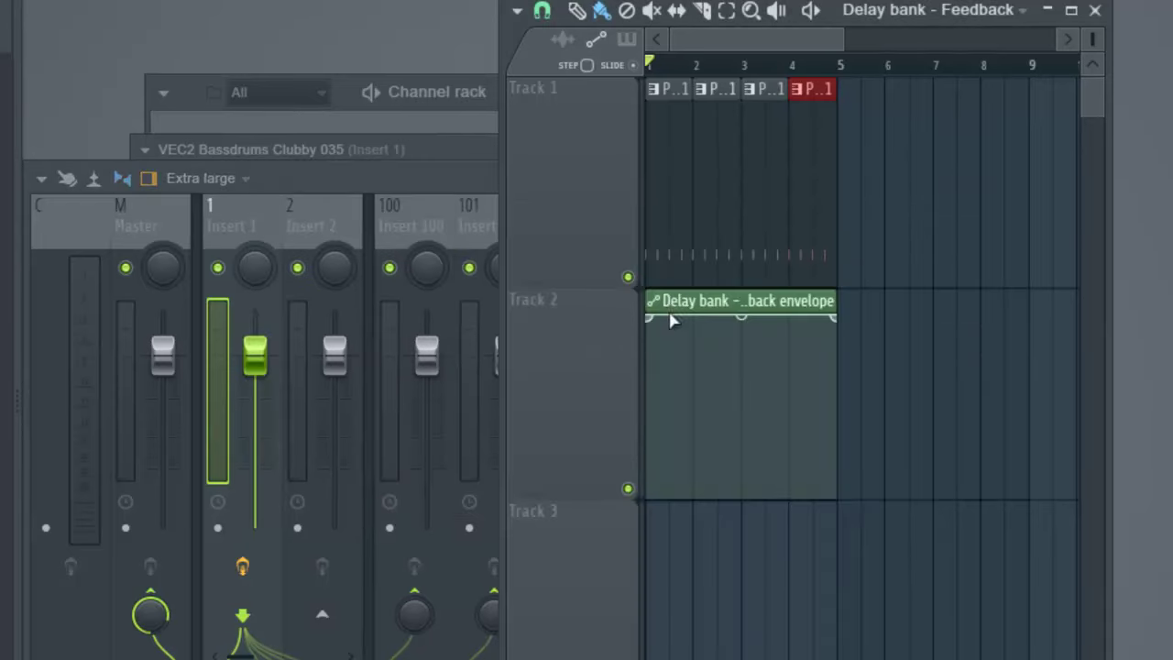
Step: Lower the start point of the feedback envelope to zero, bend its rise into a slow-starting curve and audition it
left_click_drag(656, 319, 648, 494)
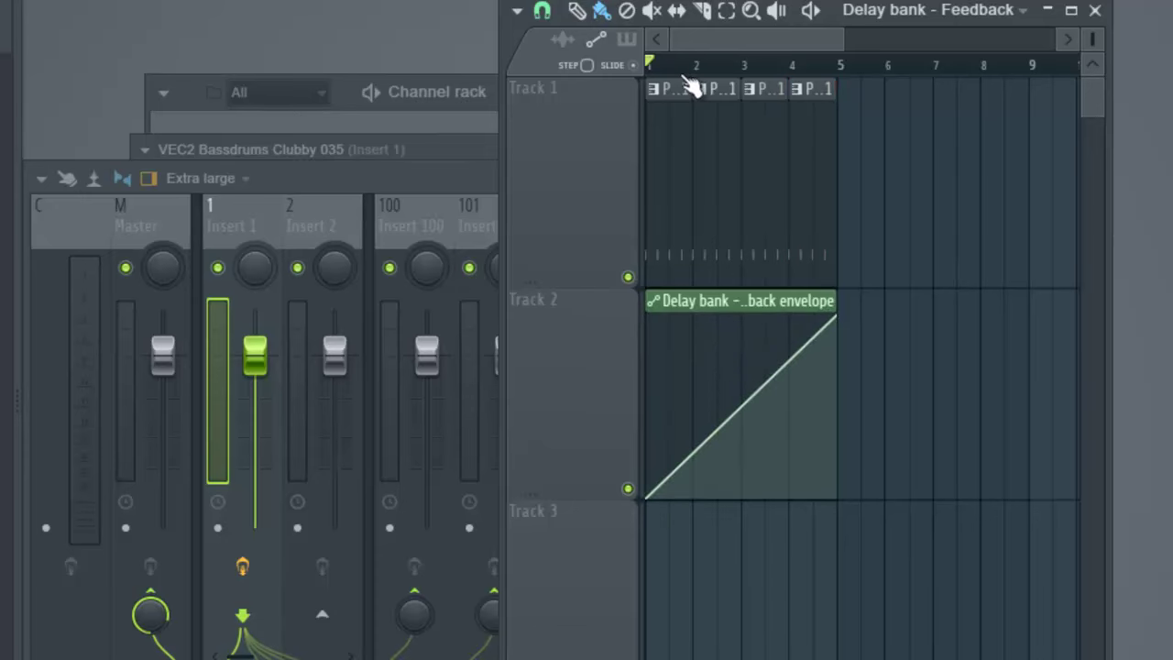
left_click_drag(754, 410, 666, 487)
key("space")
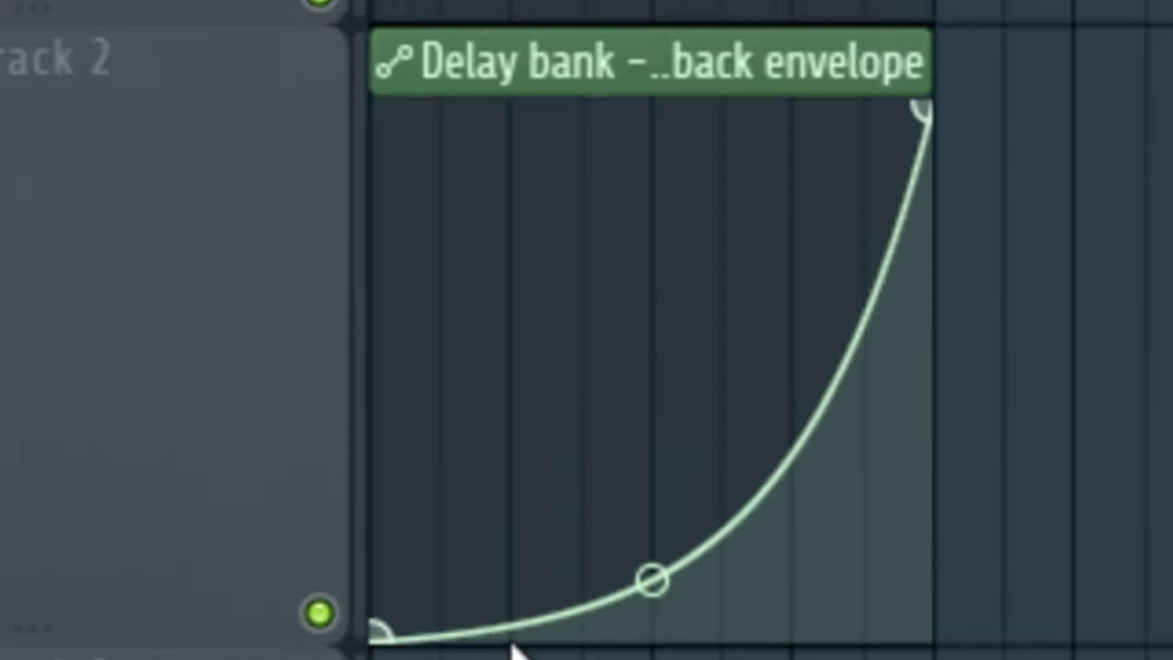
key("space")
key("space")
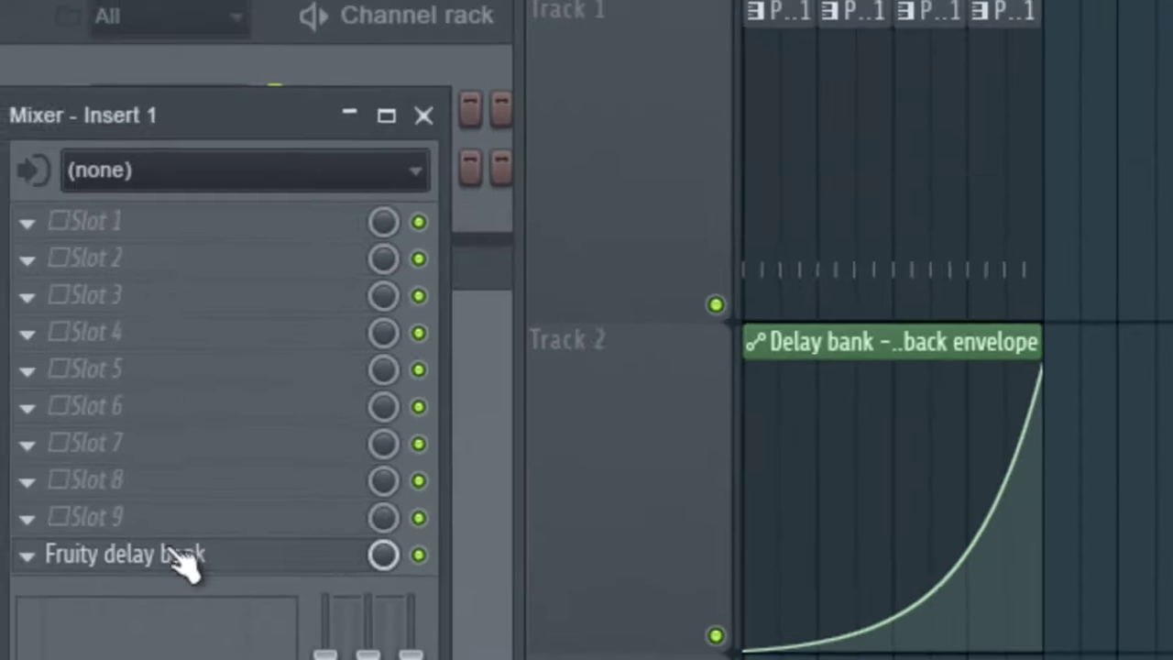
Step: Place the Fruity Delay Bank window beside the playlist and play the song to watch the FB knob follow the envelope
left_click(179, 554)
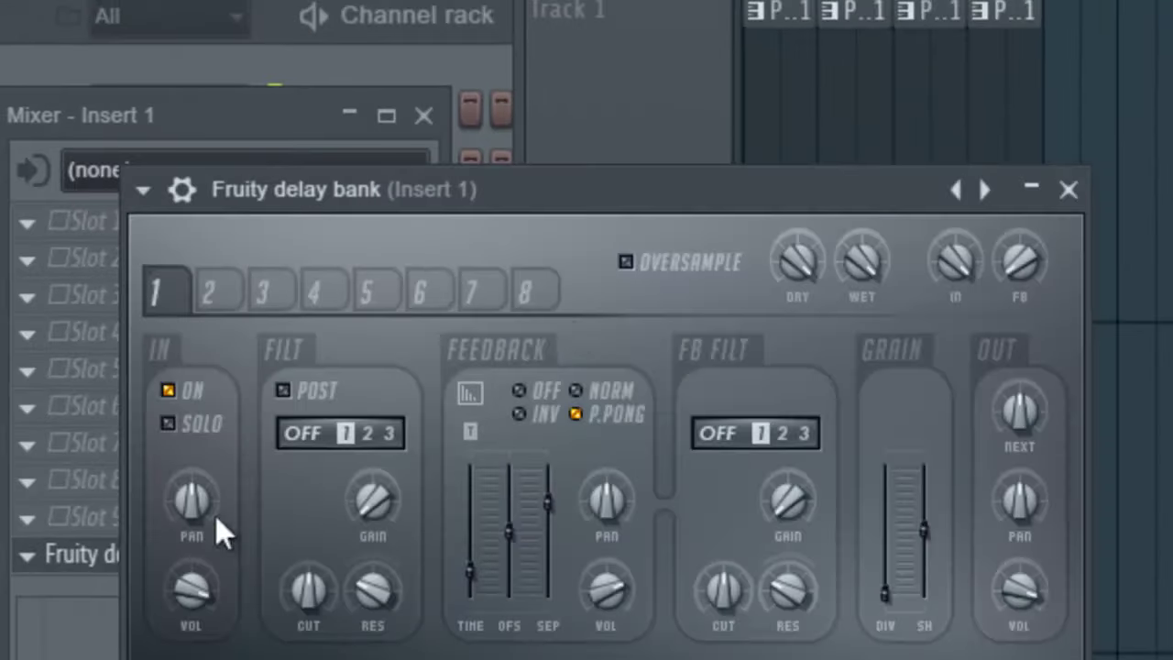
left_click_drag(823, 190, 457, 250)
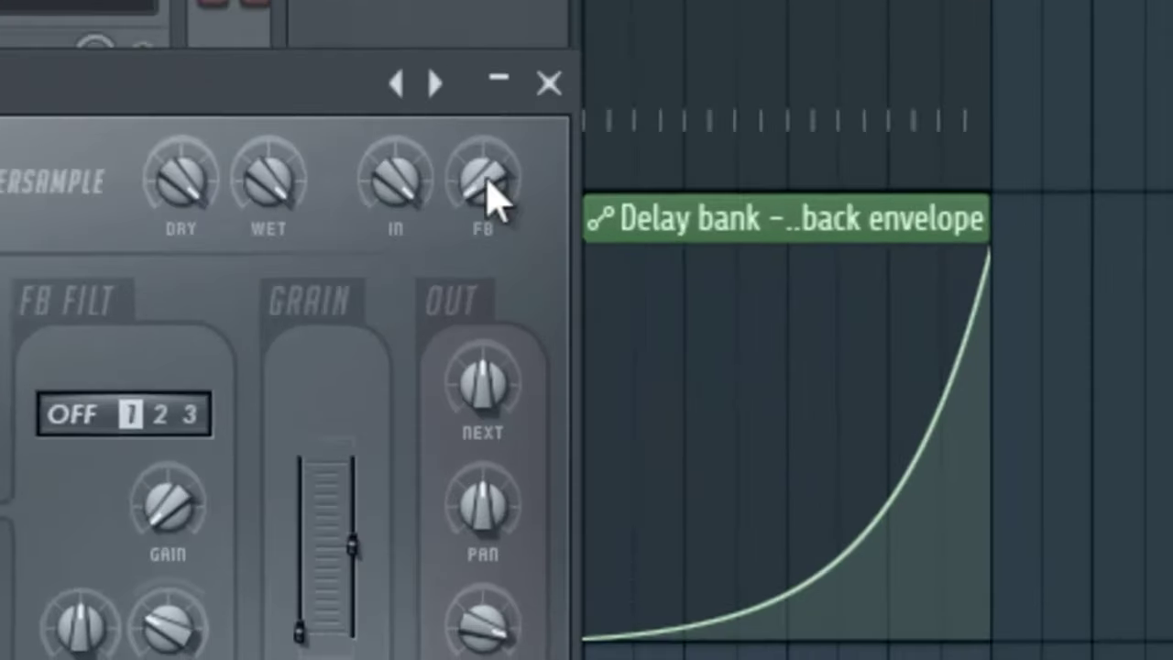
key("space")
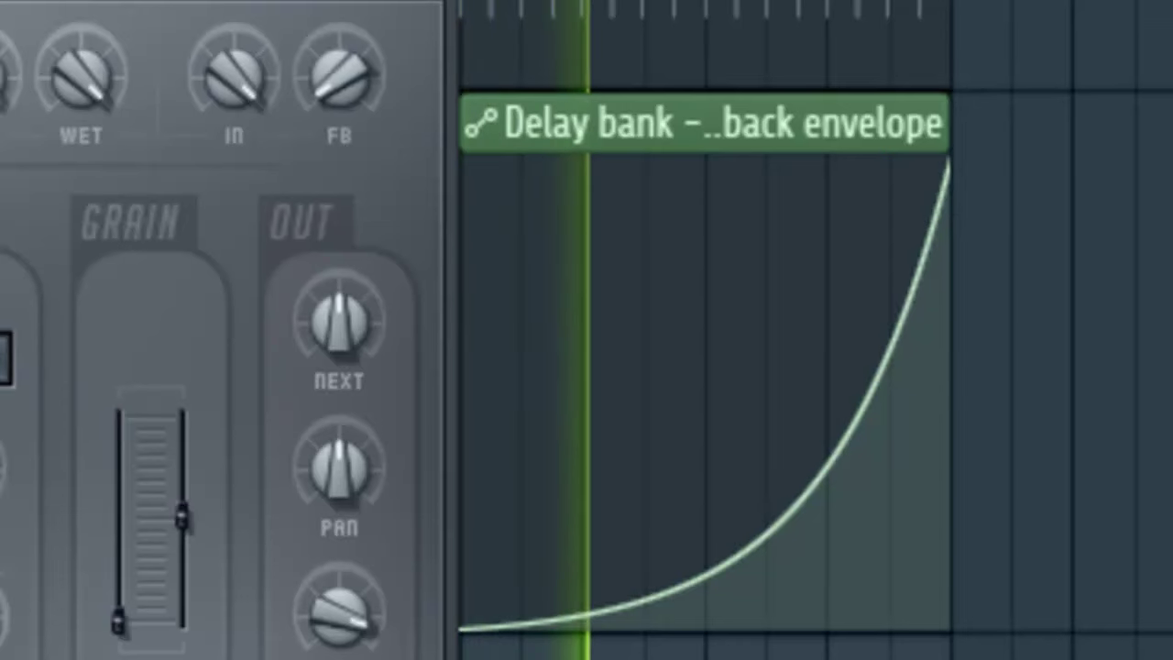
Step: Extend the kick patterns on Track 1 and the feedback envelope clip on Track 2 to bar 9
left_click_drag(947, 3, 1168, 3)
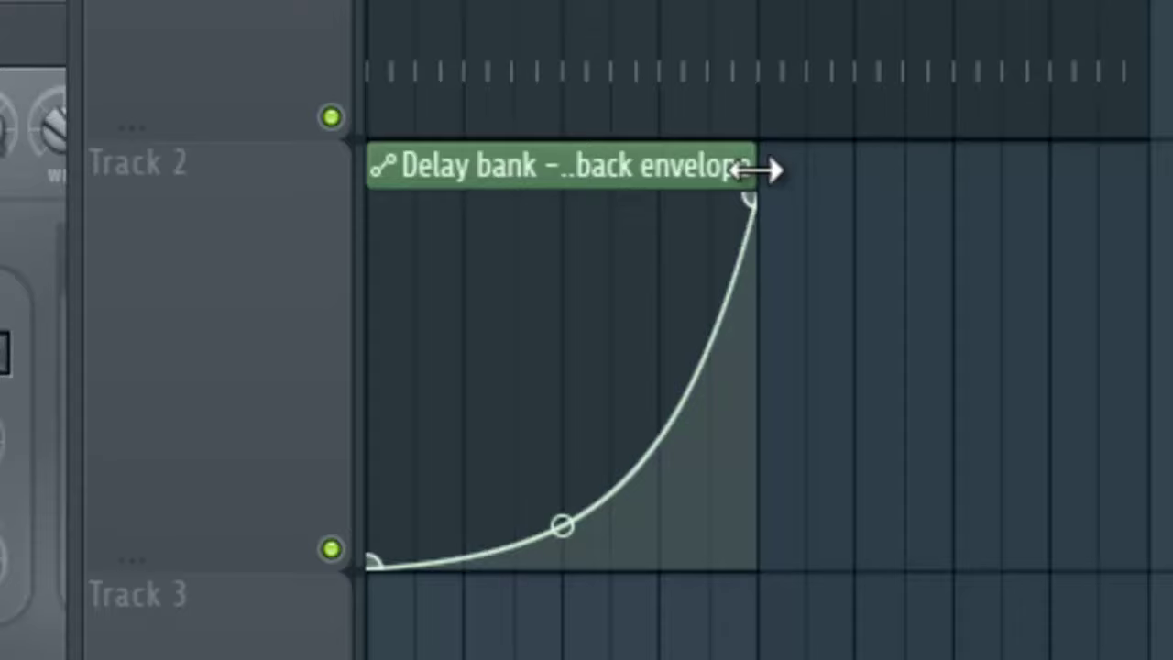
left_click_drag(752, 170, 1143, 151)
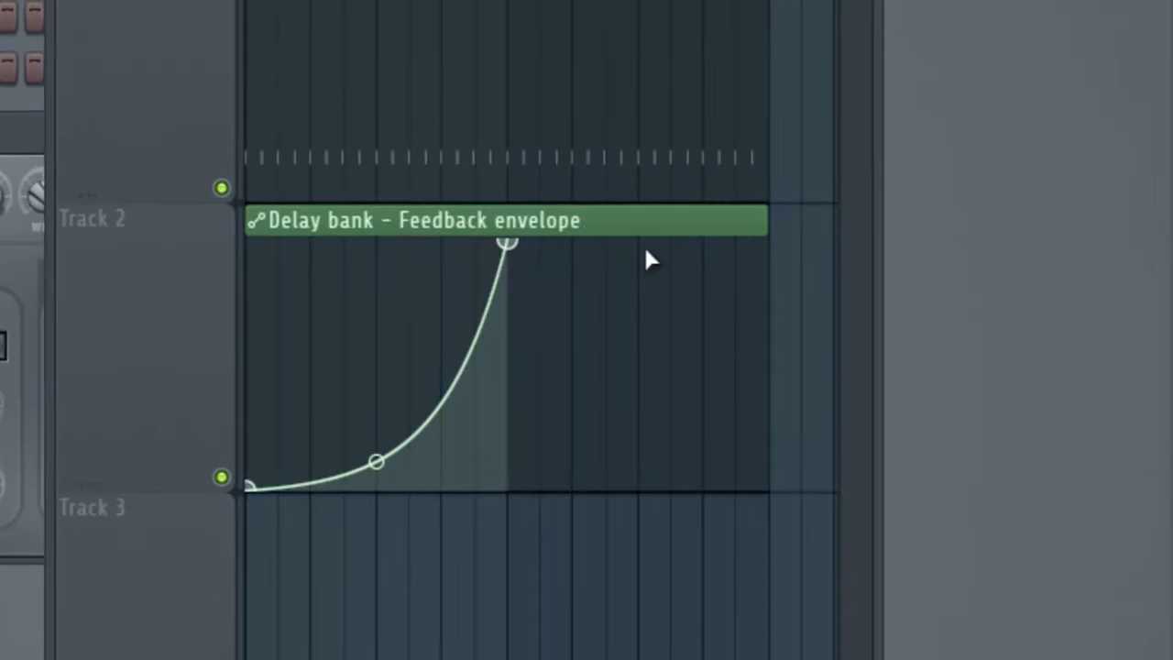
Step: Add envelope points holding full feedback until bar 7 and dropping to zero at bar 9, trying inward and outward bends on the fall
left_click(645, 250)
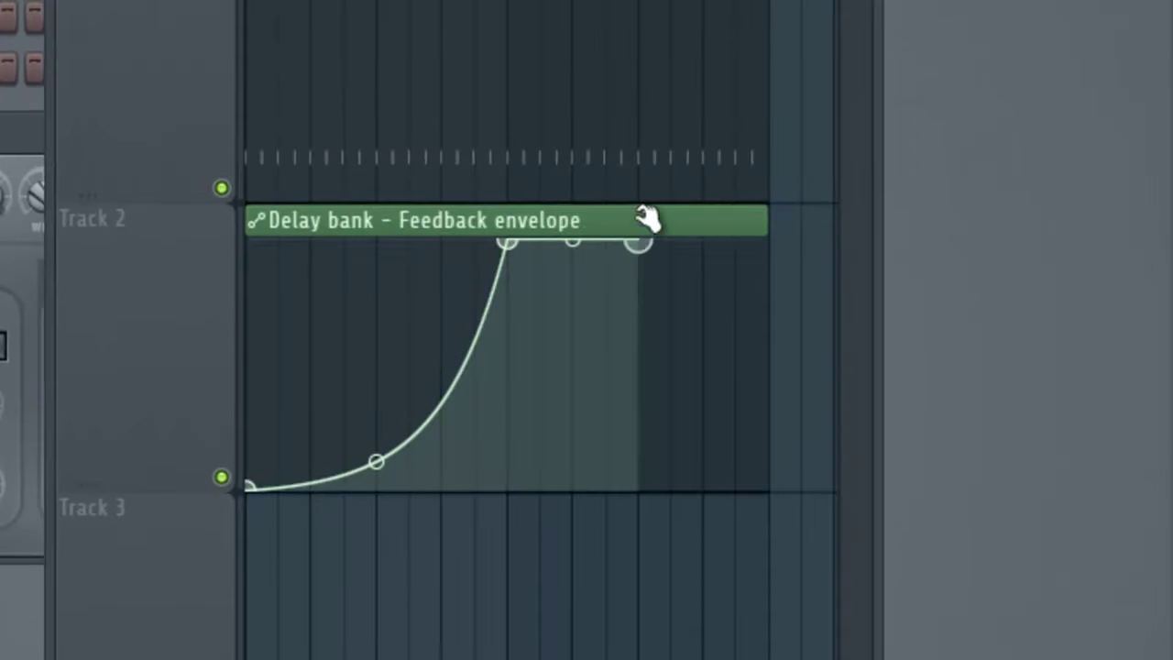
left_click(737, 359)
left_click_drag(737, 359, 766, 486)
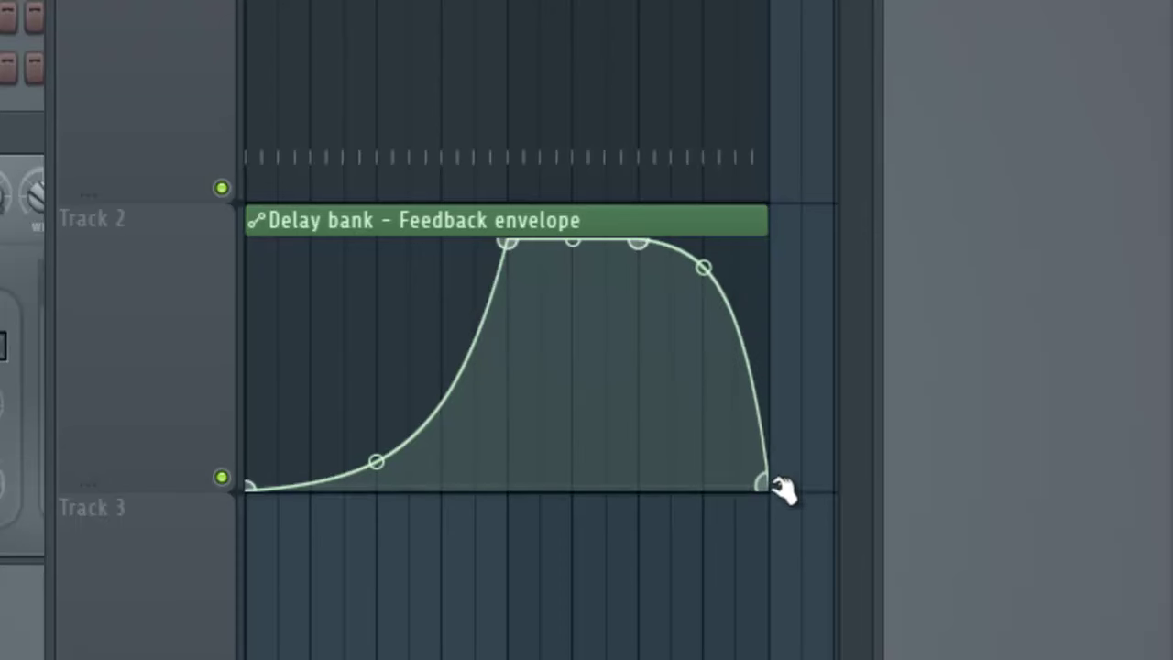
left_click_drag(685, 311, 555, 462)
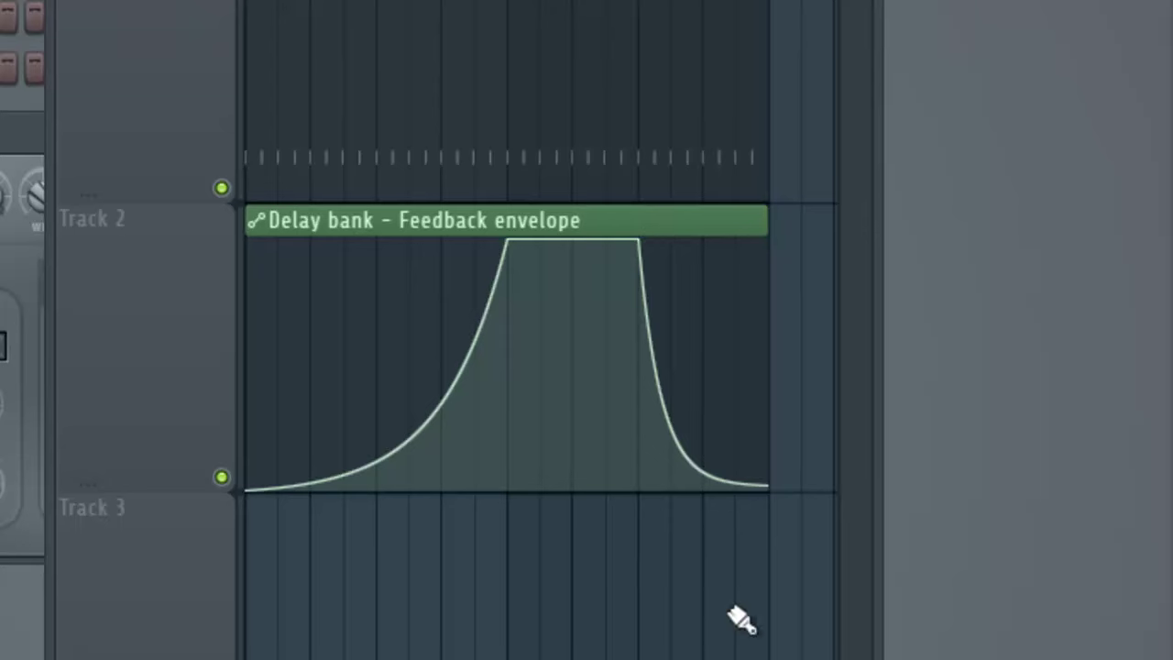
left_click_drag(703, 477, 704, 261)
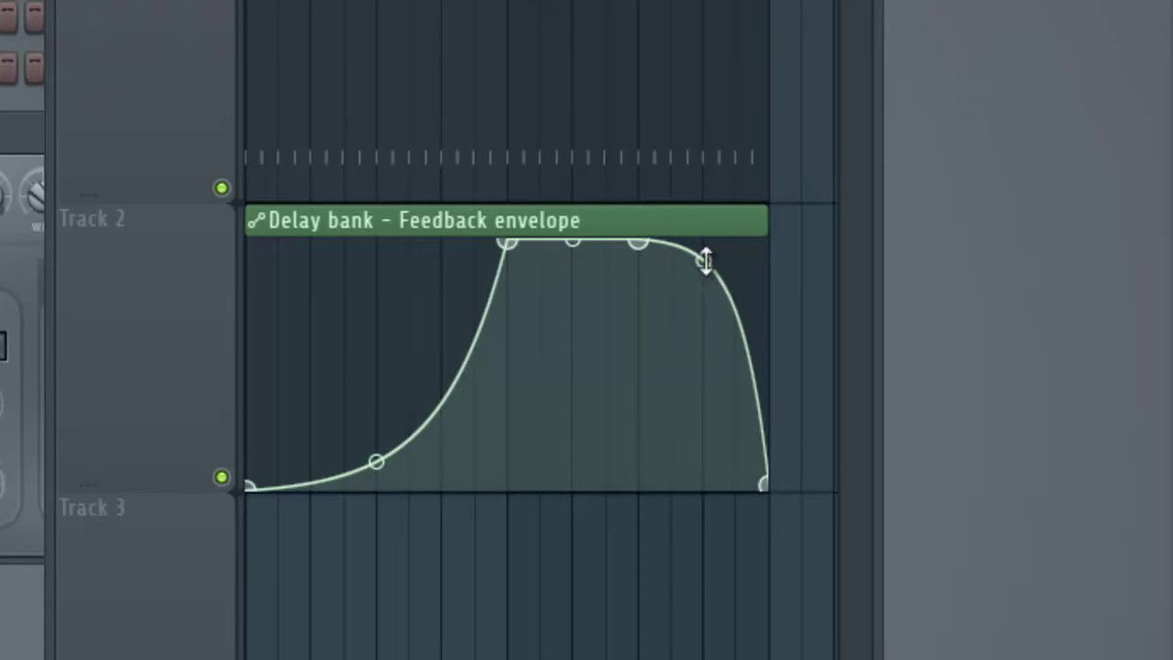
Step: Set the playlist snap to (none), bend the envelope's fall inward and check the FB knob along the falling section
left_click_drag(8, 140, 46, 62)
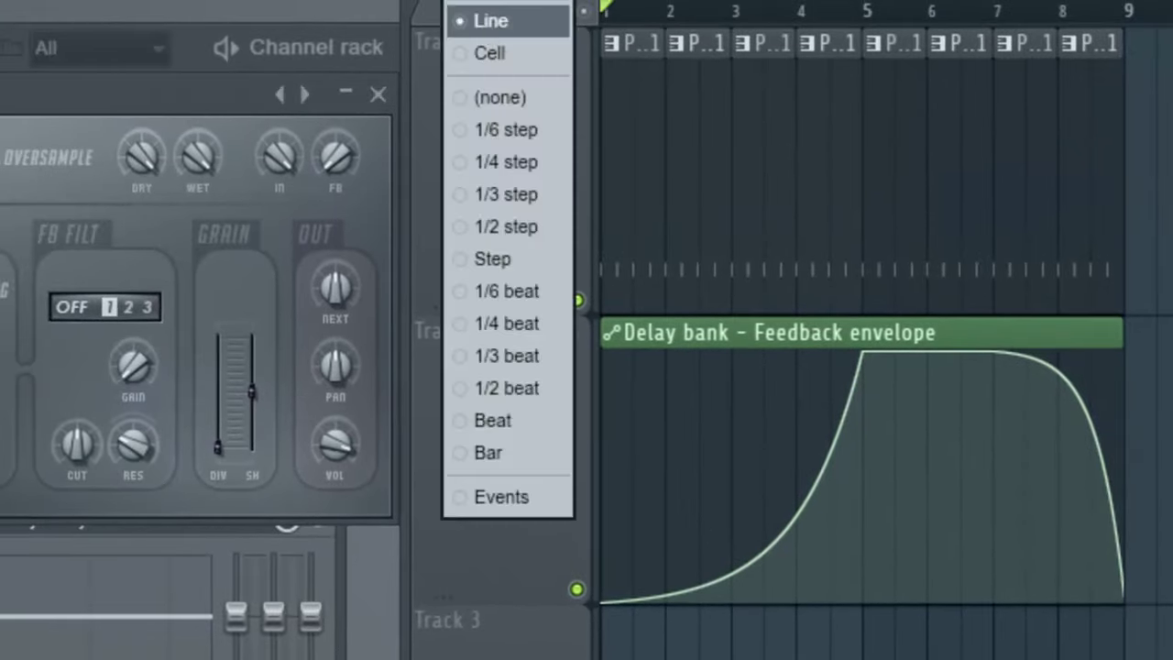
left_click(504, 96)
mouse_move(612, 13)
left_mouse_down()
mouse_move(1056, 33)
mouse_move(1144, 12)
mouse_move(1096, 29)
mouse_move(1129, 30)
mouse_move(1079, 32)
left_mouse_up()
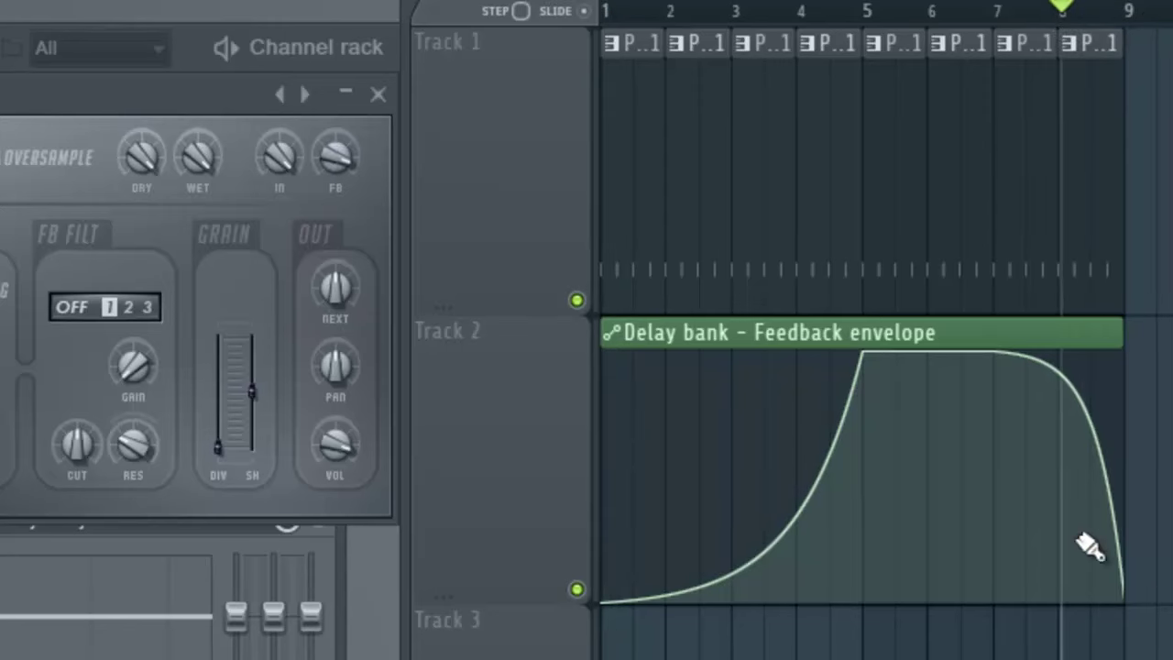
left_click_drag(1054, 378, 870, 554)
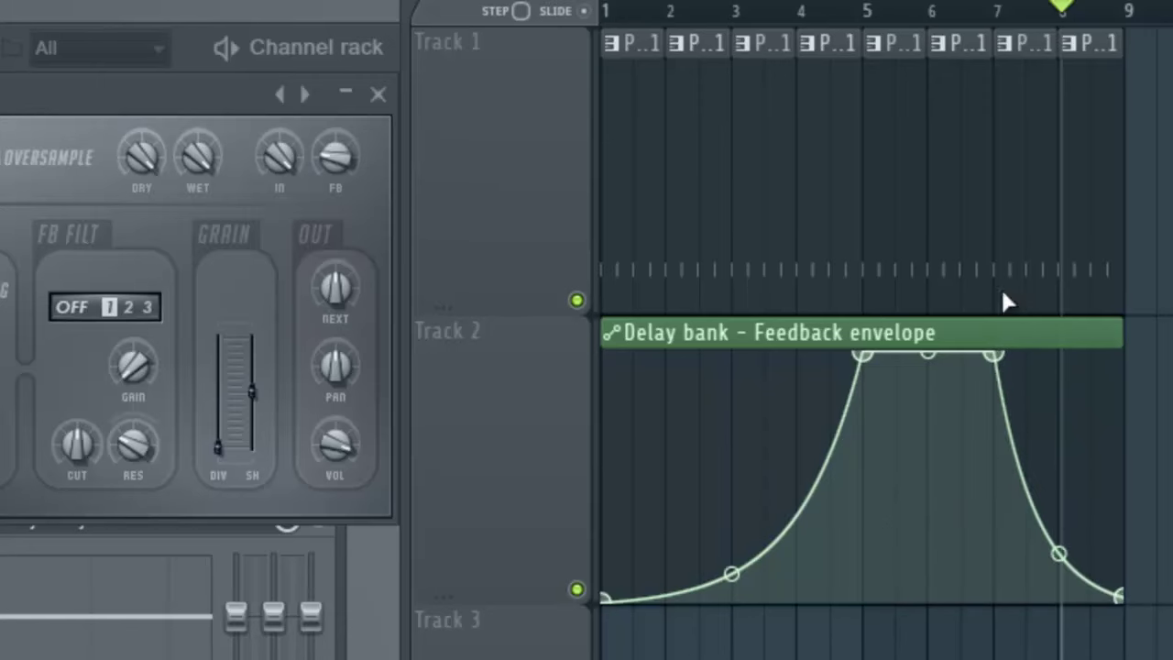
left_click_drag(953, 11, 1132, 13)
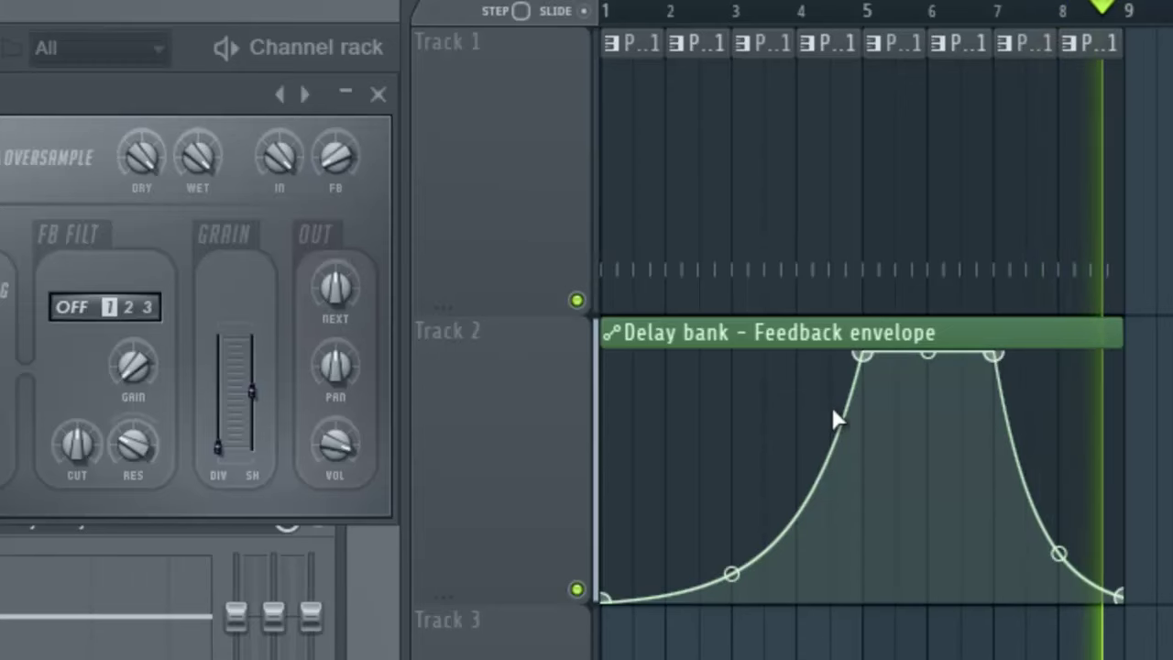
Step: Reshape the feedback envelope with a straight rise, a plateau ending at bar 6 and an outward-bowed fall reaching zero near bar 9
left_click_drag(730, 568, 734, 485)
left_click_drag(1078, 509, 1087, 403)
left_click_drag(995, 354, 937, 332)
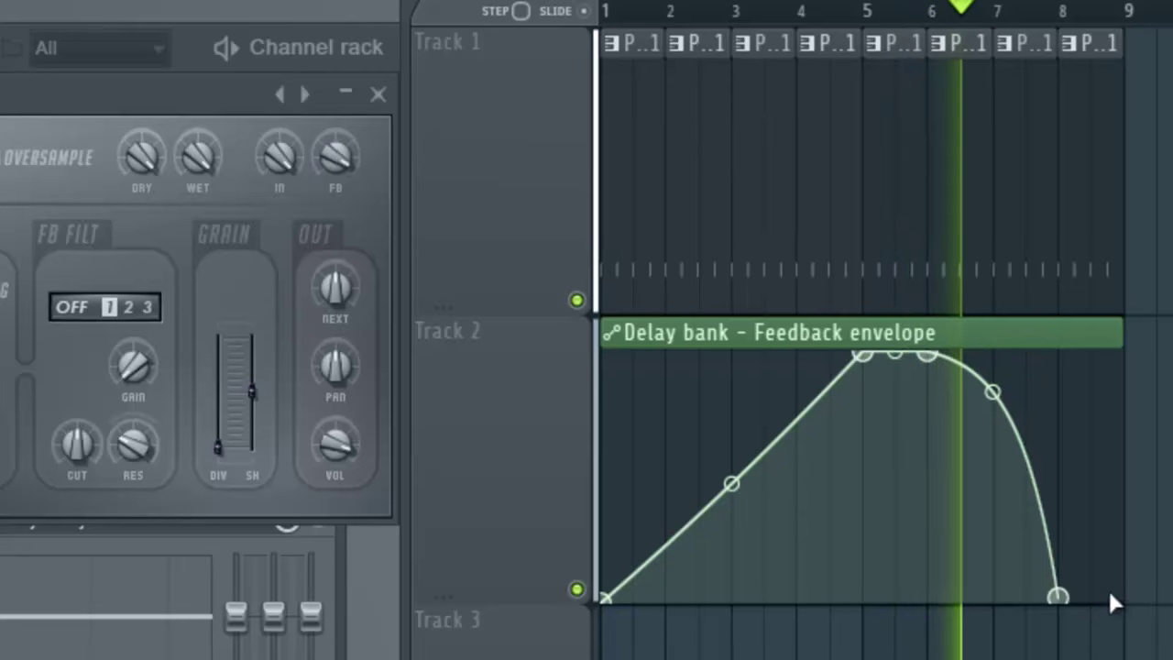
left_click_drag(1059, 597, 1115, 602)
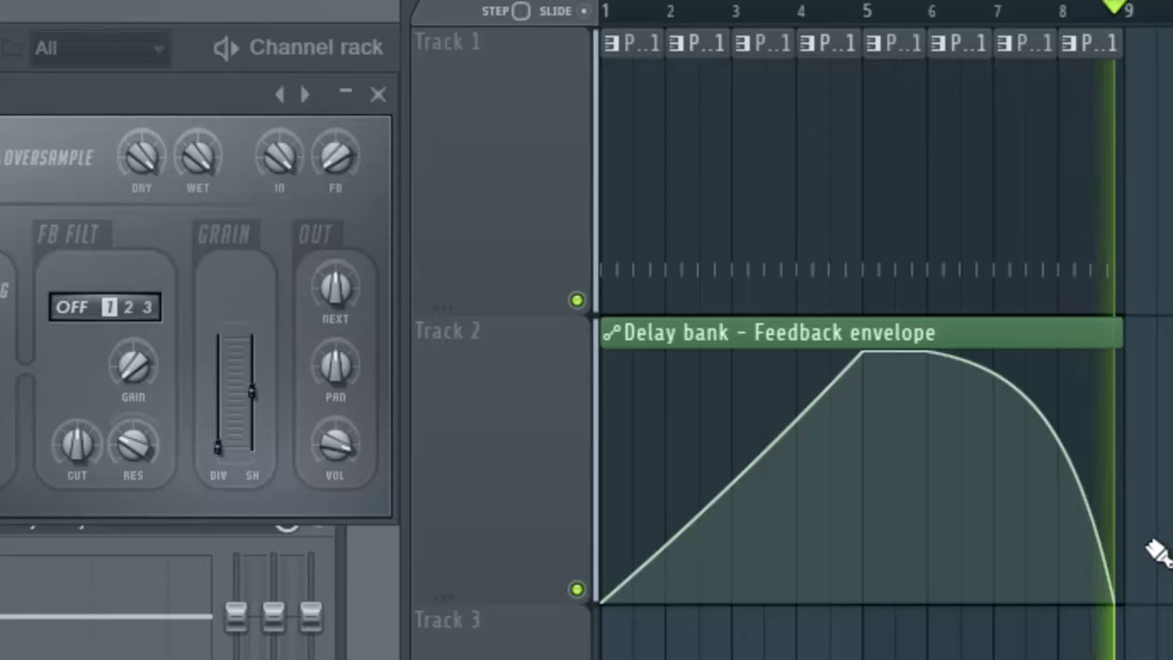
Step: Set the playlist snap to Line and fill Track 1 with Pattern 1 clips from bar 8 through bar 13
left_click(490, 28)
left_click(490, 22)
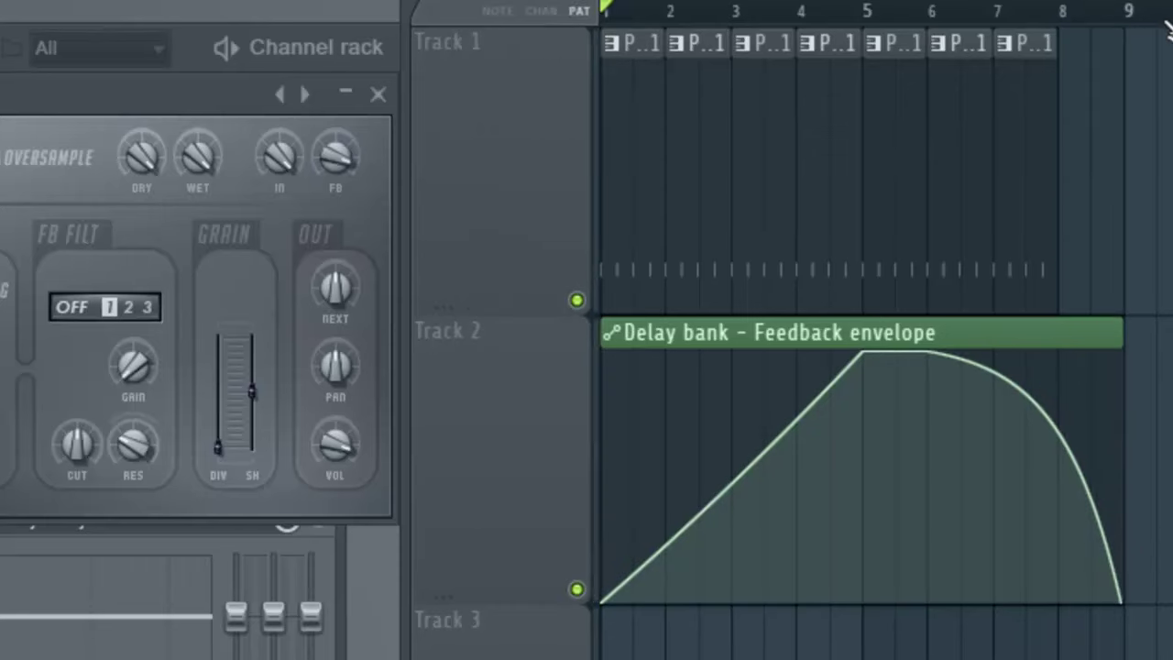
scroll(1047, 19, "up", 5)
left_click(713, 116)
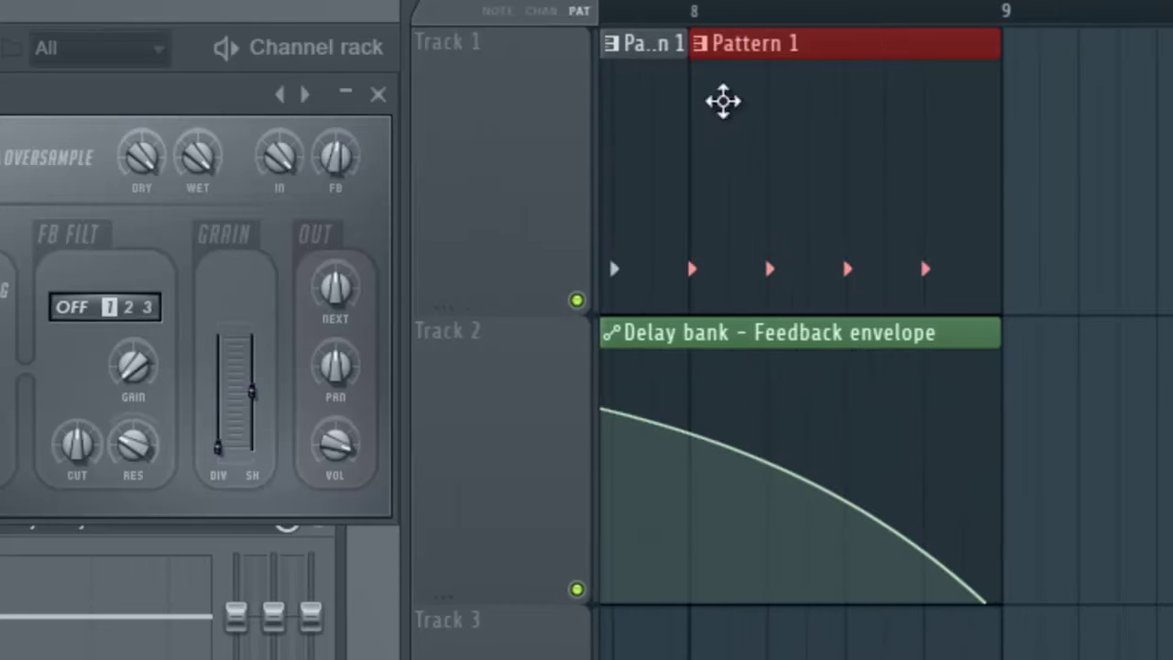
scroll(846, 8, "down", 4)
left_click_drag(733, 131, 1093, 121)
left_click_drag(757, 2, 739, 2)
Step: Extend the feedback envelope clip to about bar 14 and try an extra zero point at its end, then delete that point
left_click_drag(834, 331, 1106, 341)
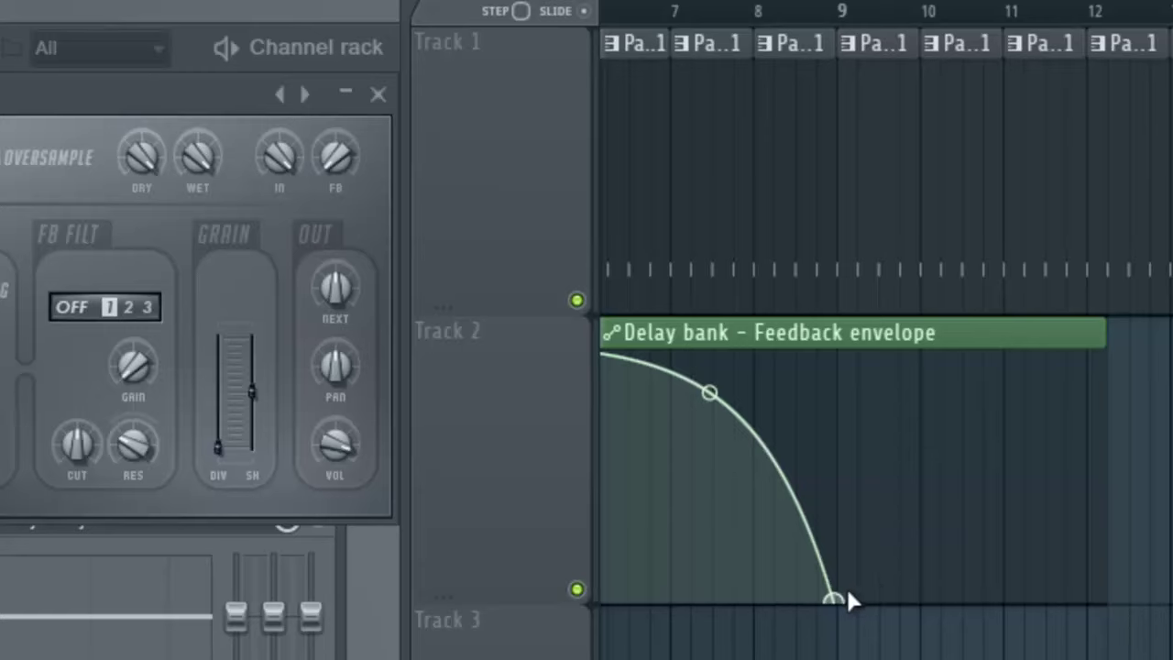
left_click_drag(842, 2, 1008, 2)
right_click(792, 590)
left_click_drag(789, 588, 812, 616)
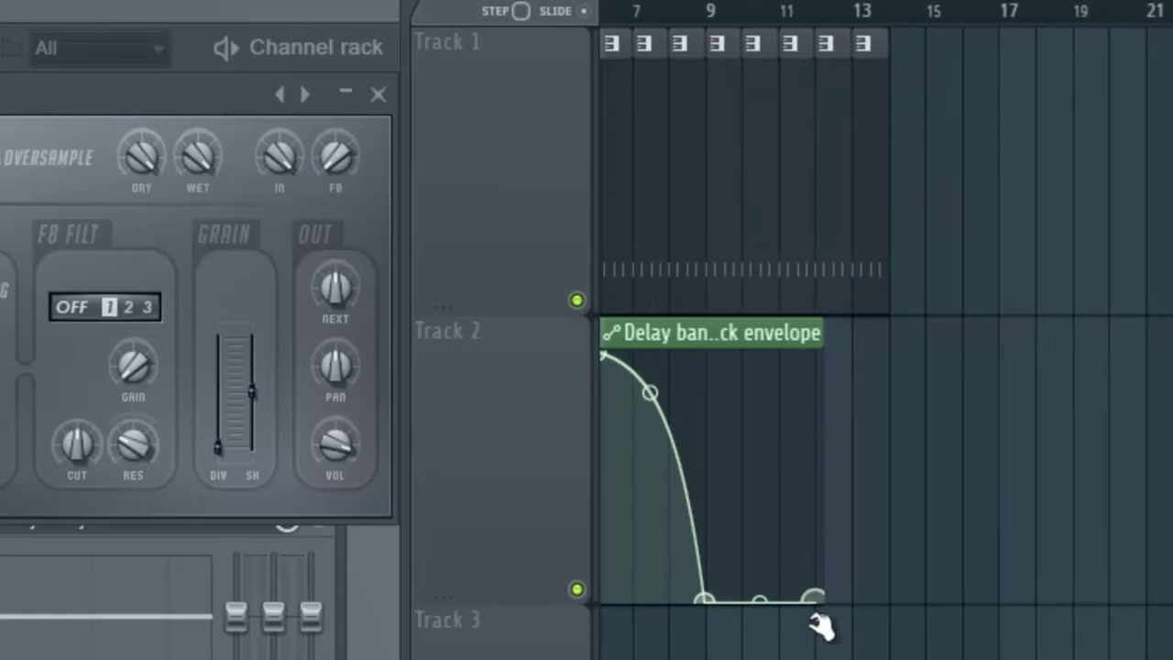
left_click_drag(815, 342, 886, 345)
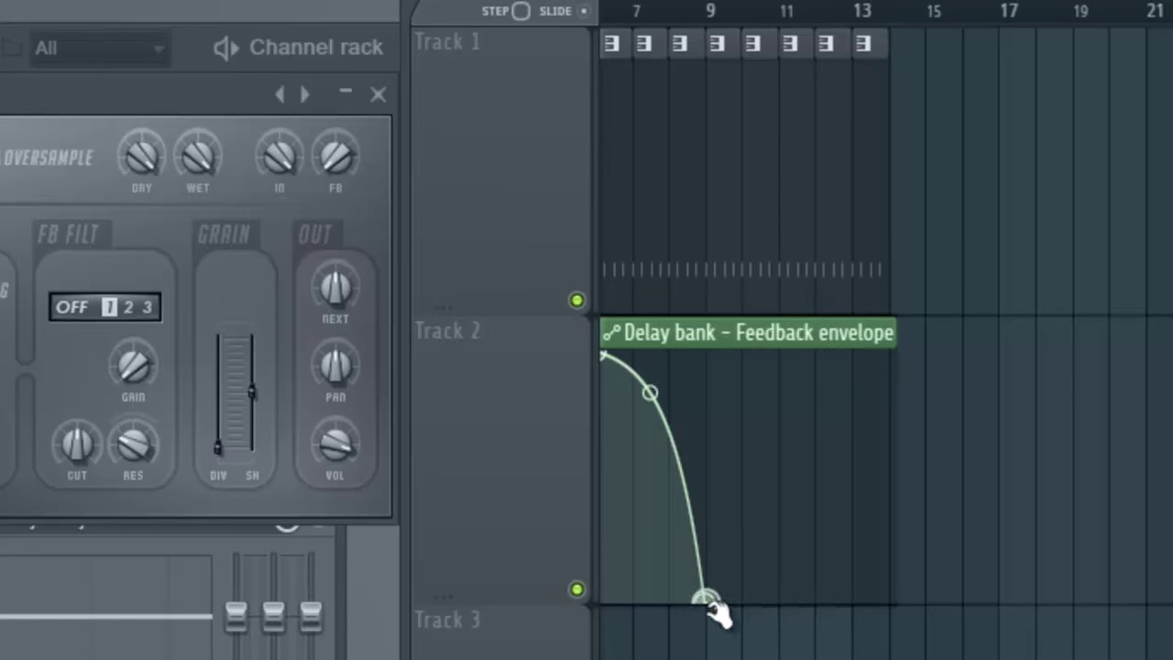
right_click(888, 601)
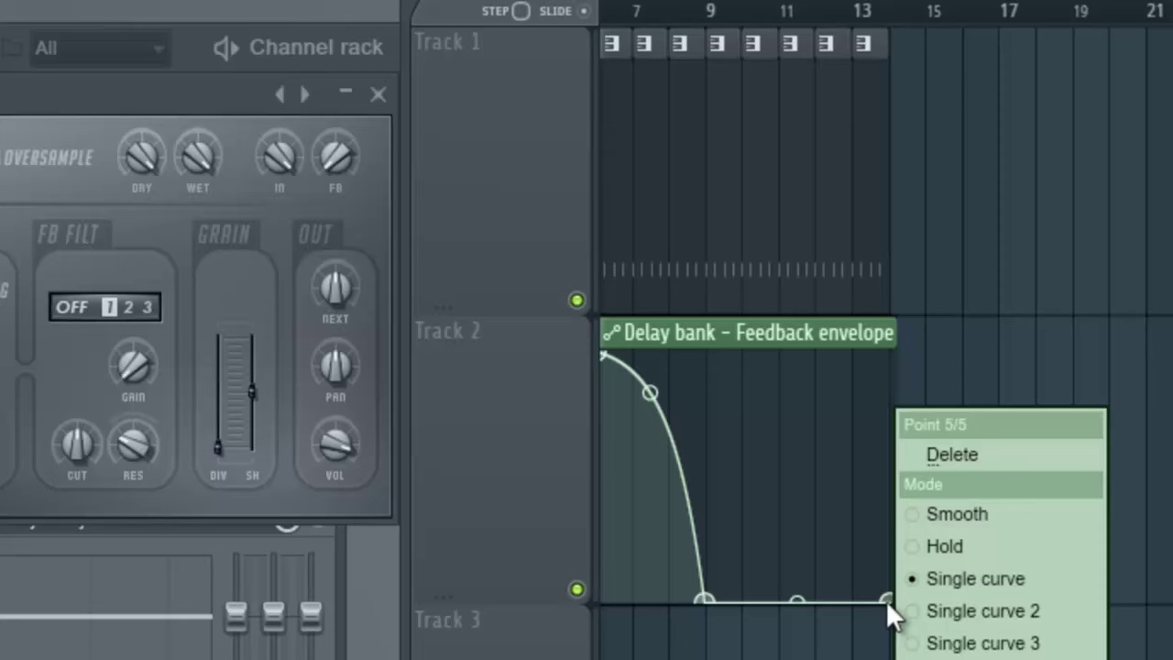
left_click(967, 469)
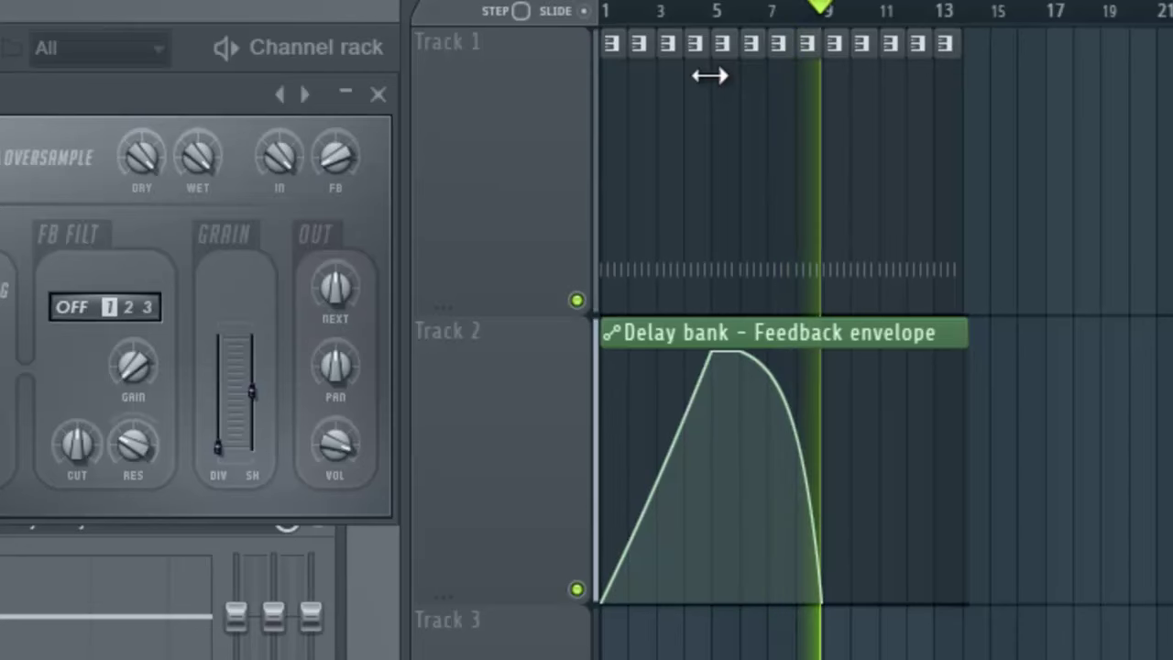
Step: Stop playback and move the envelope's final zero point from bar 9 to the end of the clip at about bar 14
key("space")
mouse_move(822, 503)
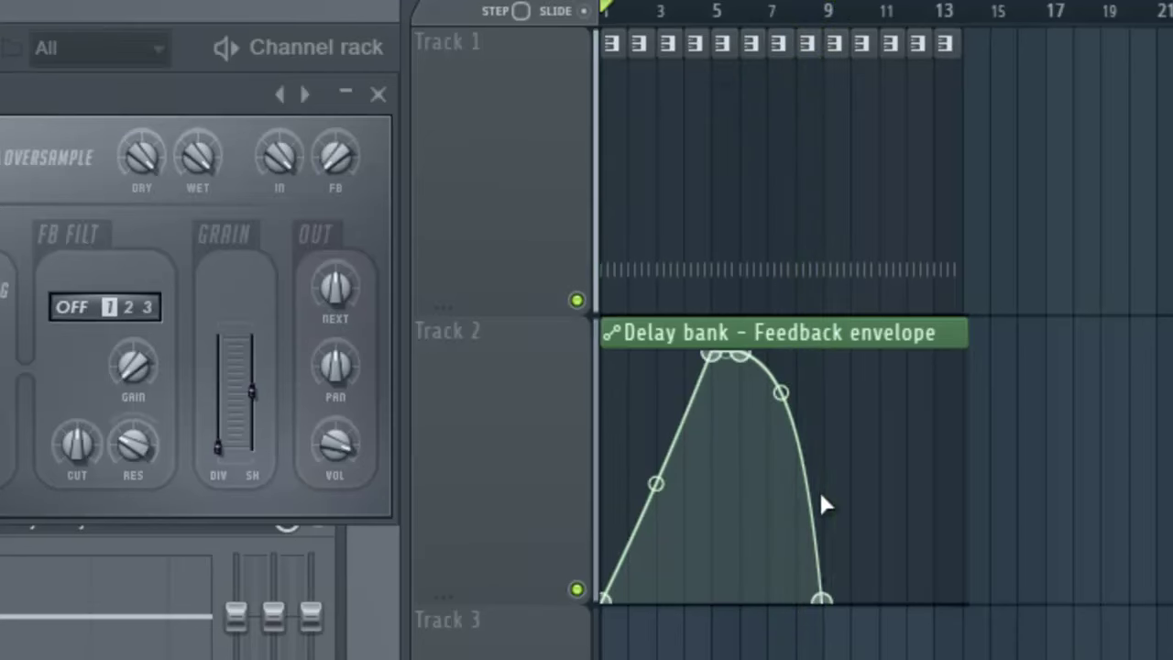
left_click_drag(824, 601, 957, 612)
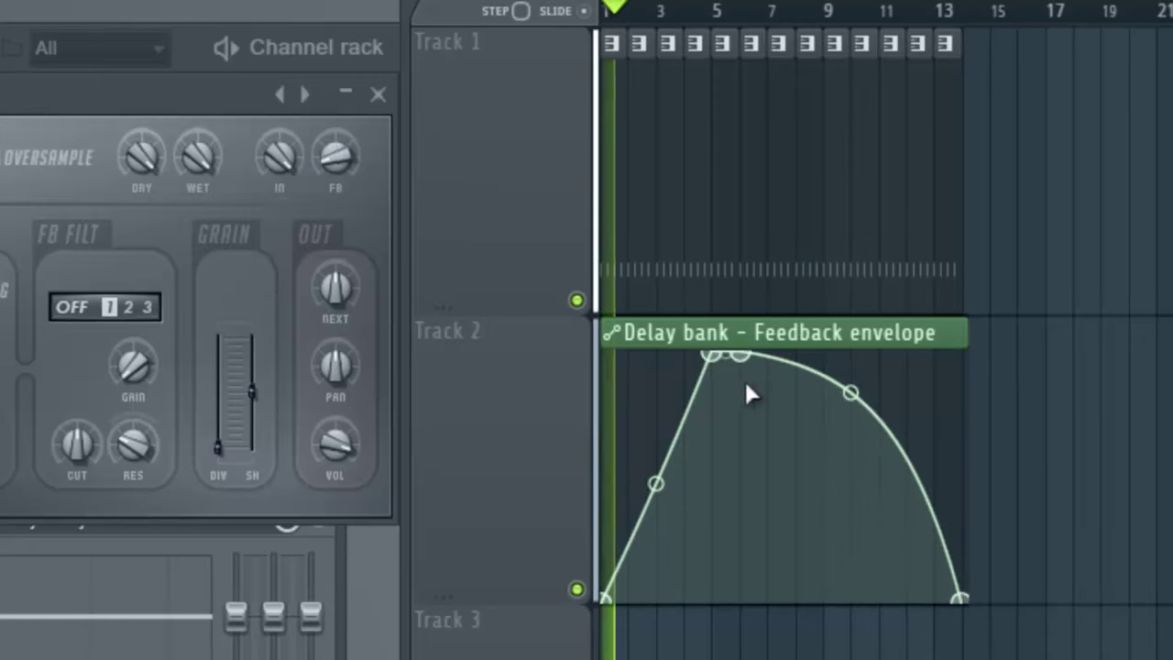
Step: Bow the feedback envelope's rise between bars 1 and 5 inward, and fill Track 1 with Pattern 1 clips from bar 14 through bar 18
left_click_drag(656, 481, 714, 600)
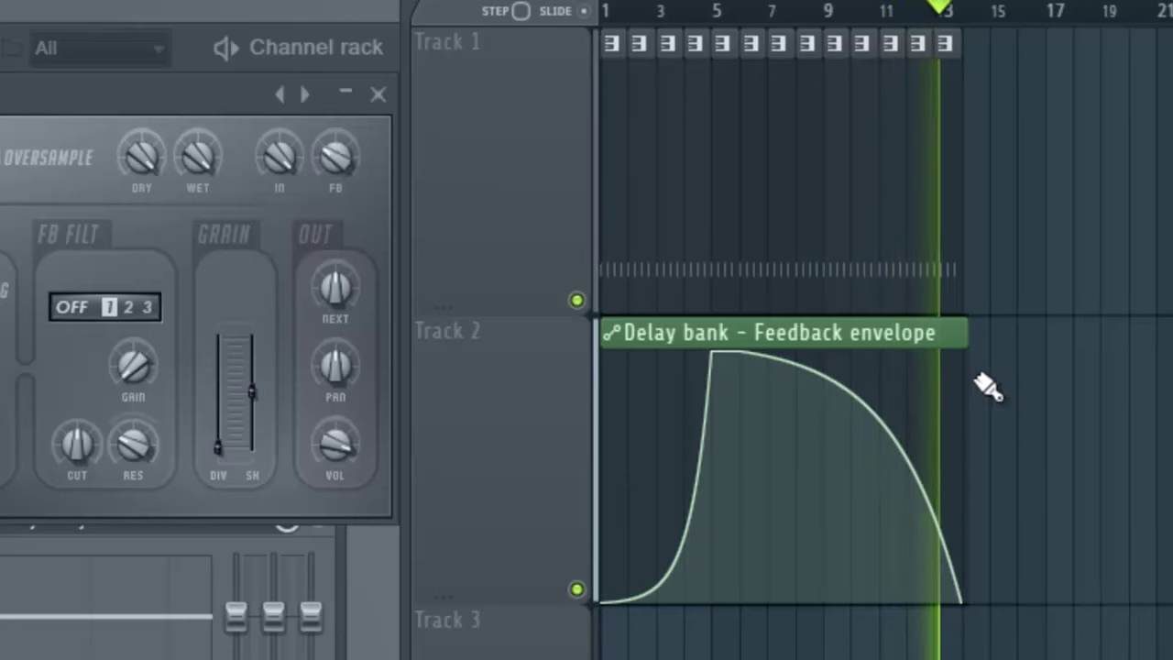
left_click_drag(963, 204, 1072, 202)
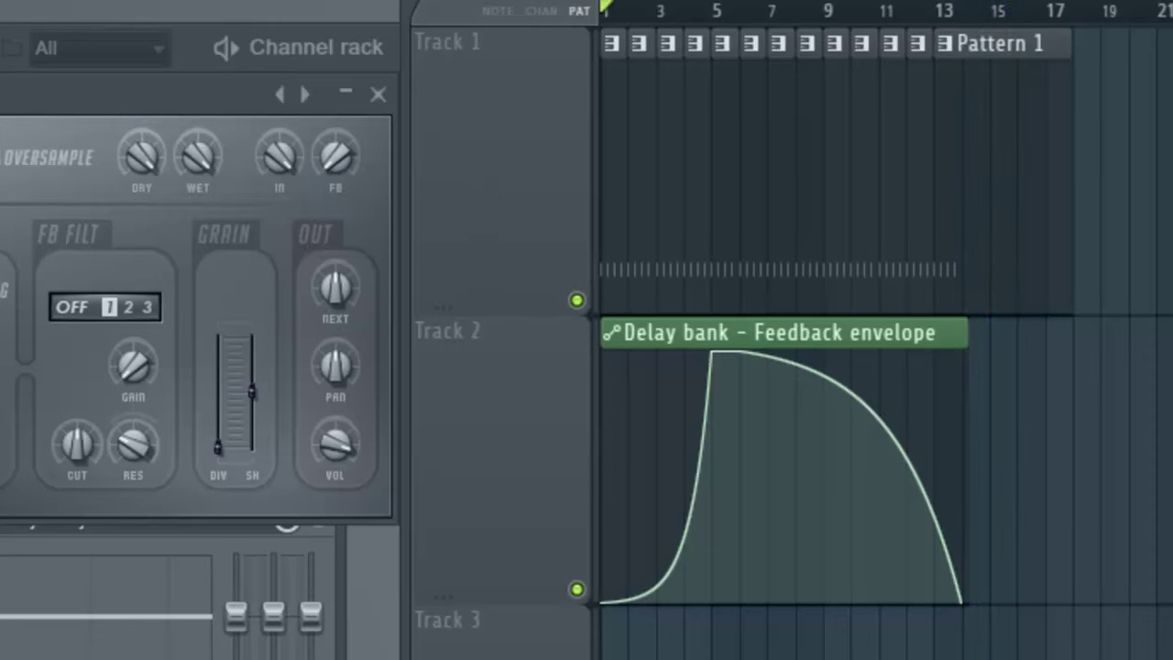
left_click_drag(1070, 46, 945, 44)
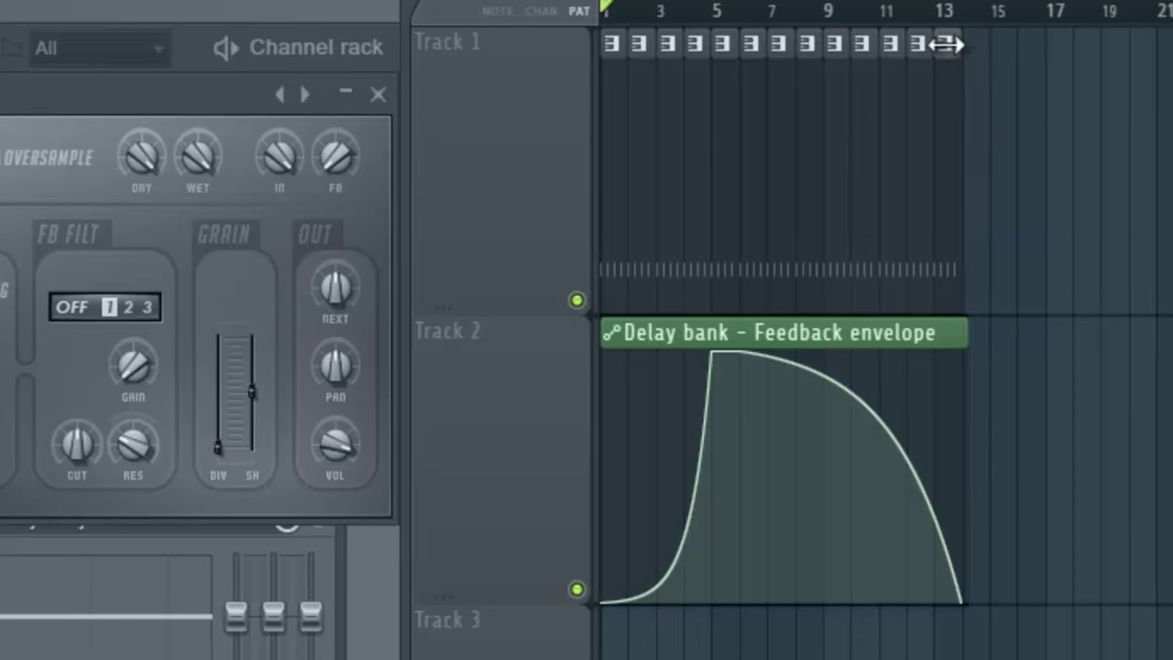
left_click_drag(964, 93, 1079, 97)
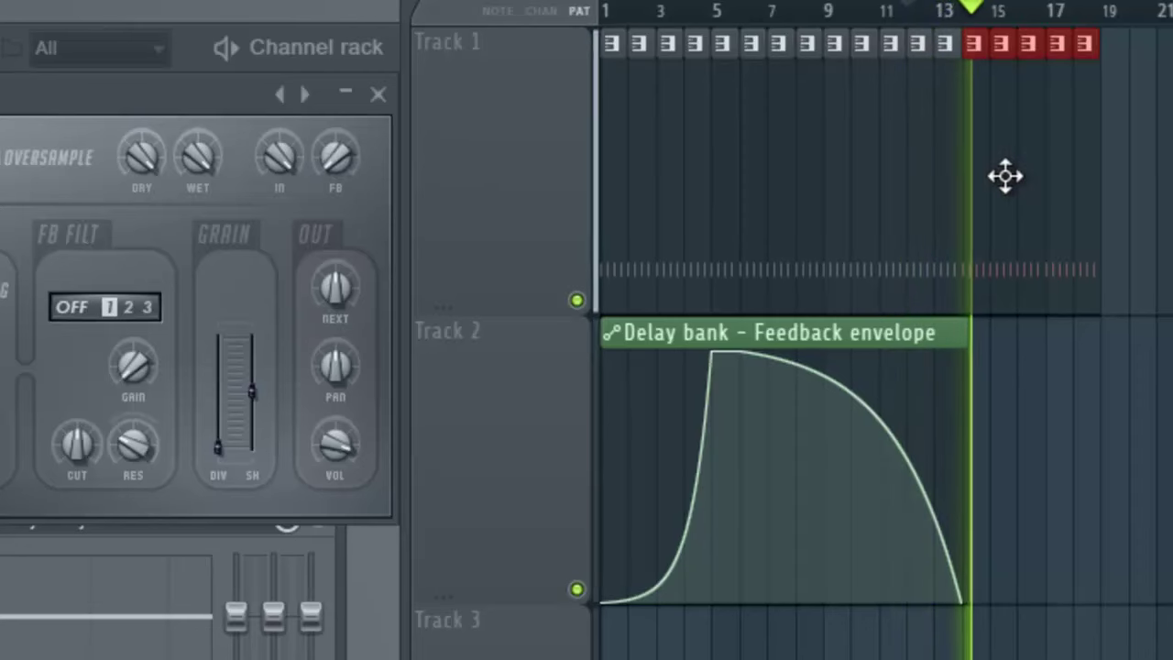
Step: Set the playback position to about bar 14 and extend the feedback envelope clip to about bar 19, playing that section briefly
left_click(960, 337)
left_click_drag(959, 337, 968, 361)
key("space")
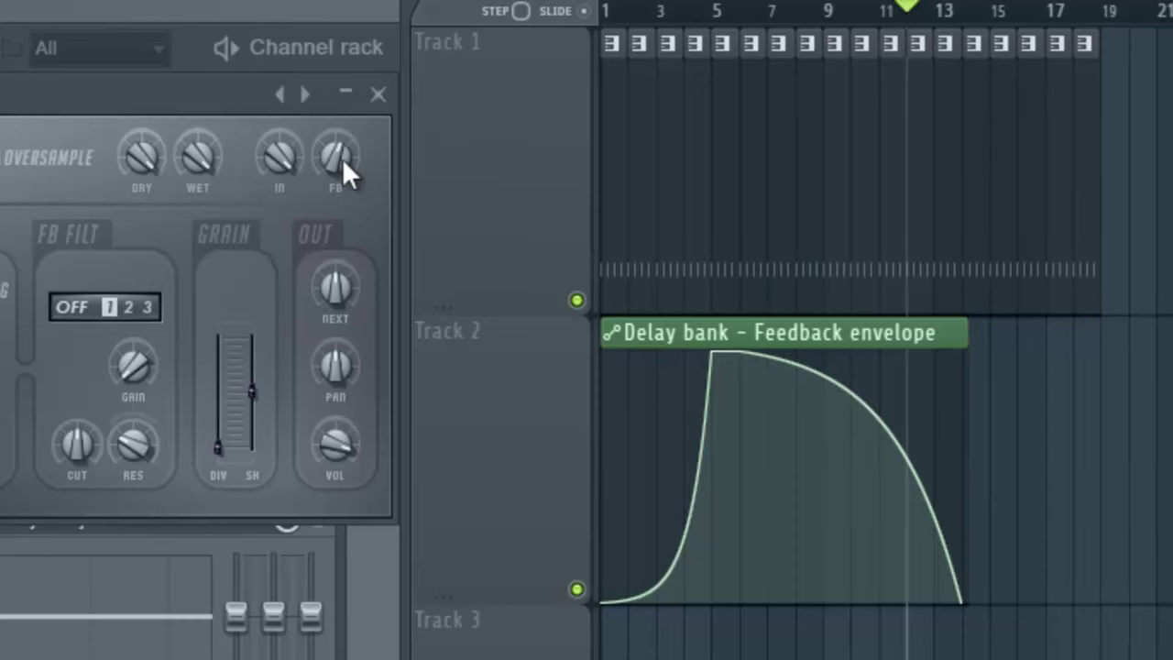
left_click(965, 13)
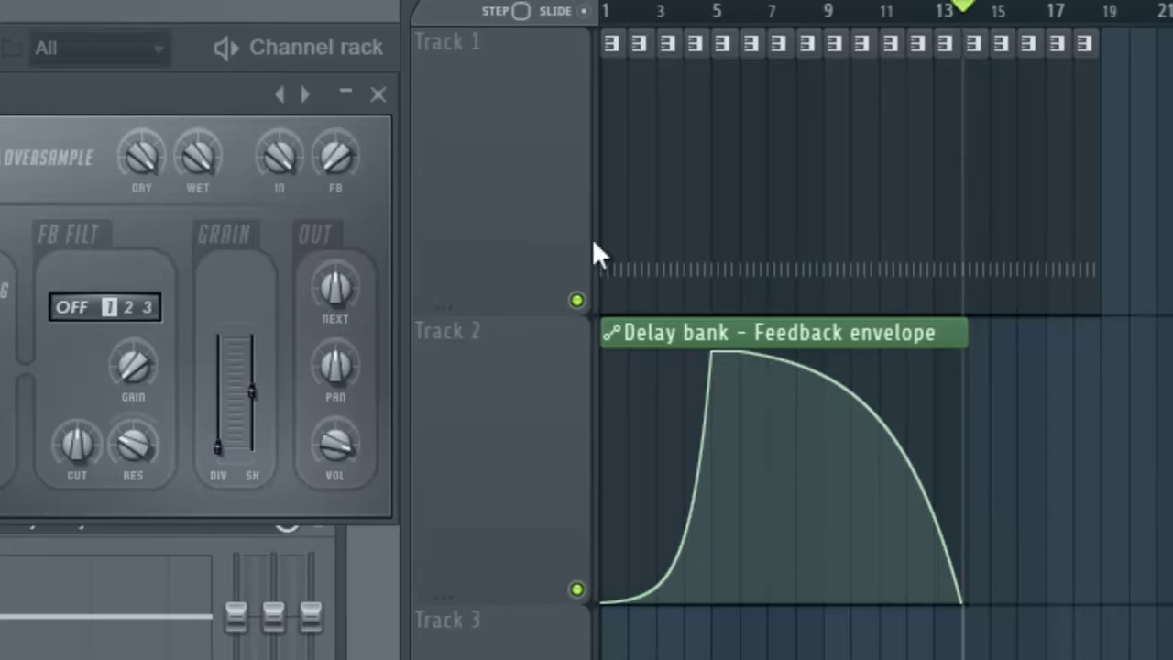
key("space")
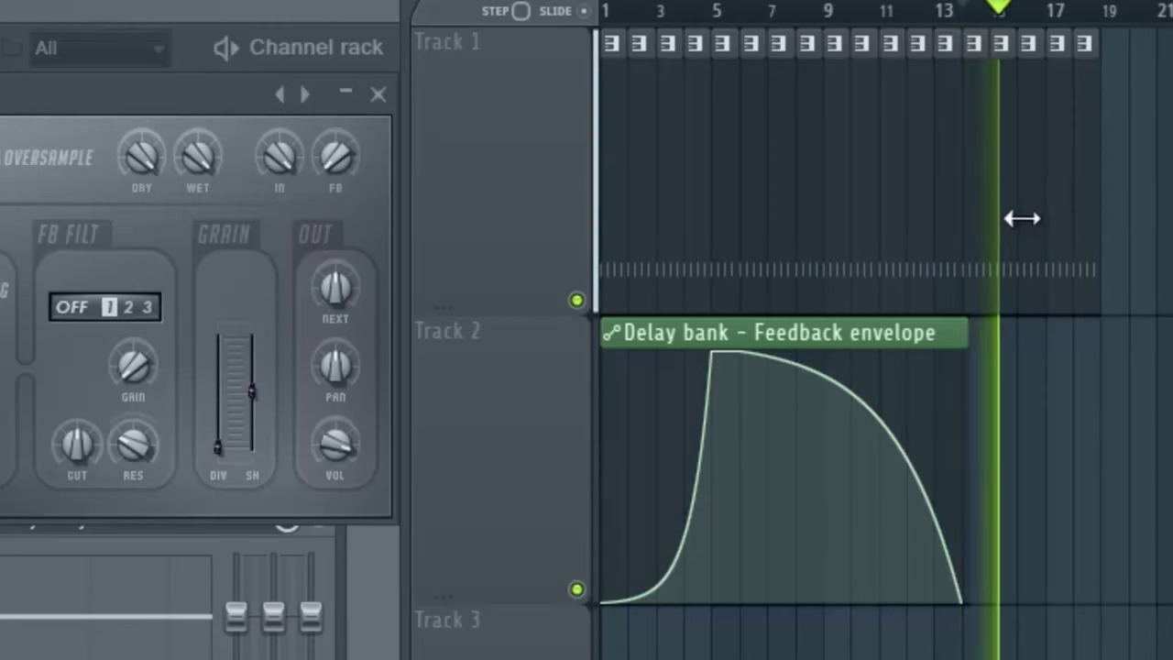
left_click_drag(984, 335, 1109, 339)
key("space")
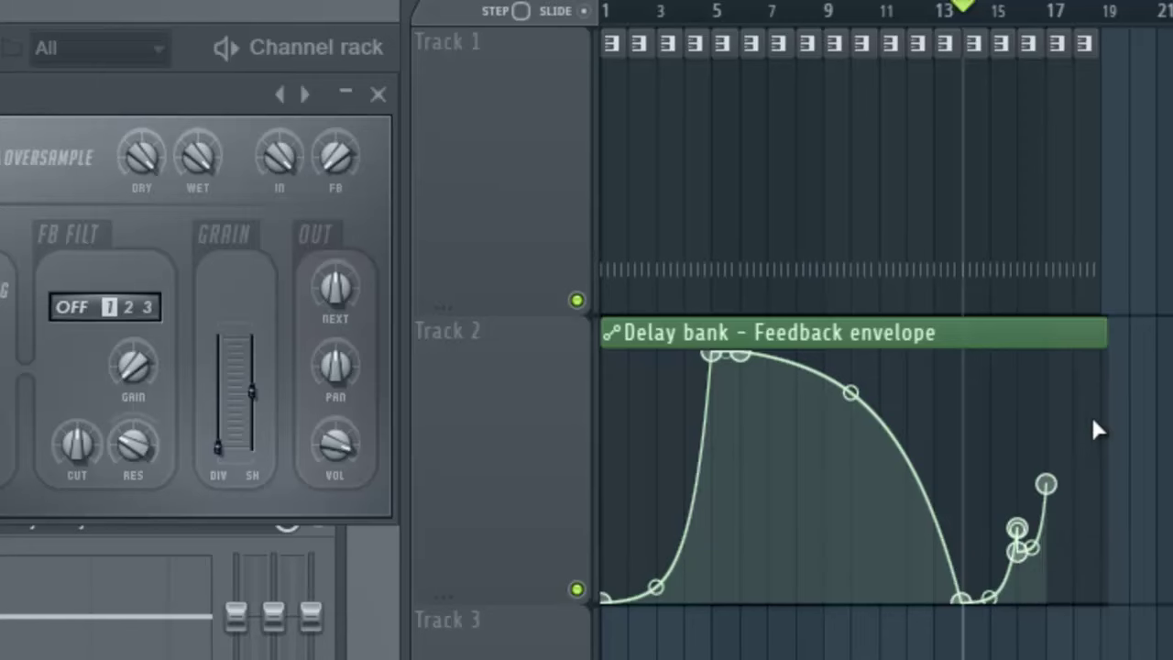
Step: Shape the envelope's bars 14 to 19 with a peak at bar 16, a dip at bar 17 and a stepped rise, and play it
left_click_drag(1097, 449, 1099, 406)
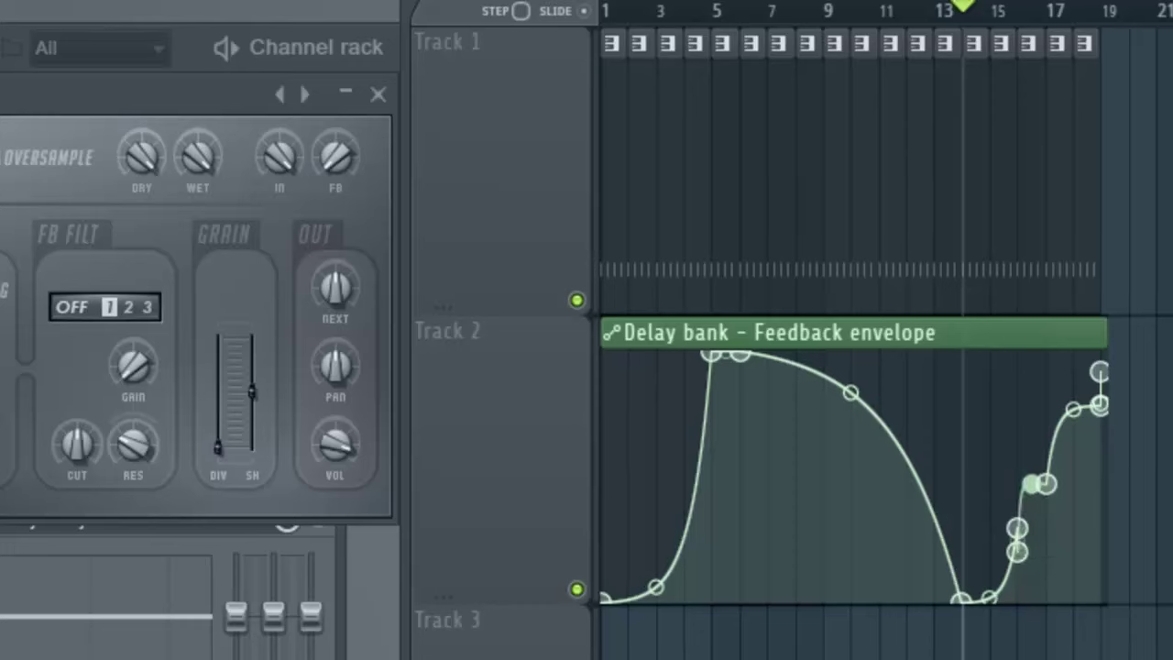
left_click_drag(1021, 540, 1003, 477)
left_click_drag(989, 434, 1019, 416)
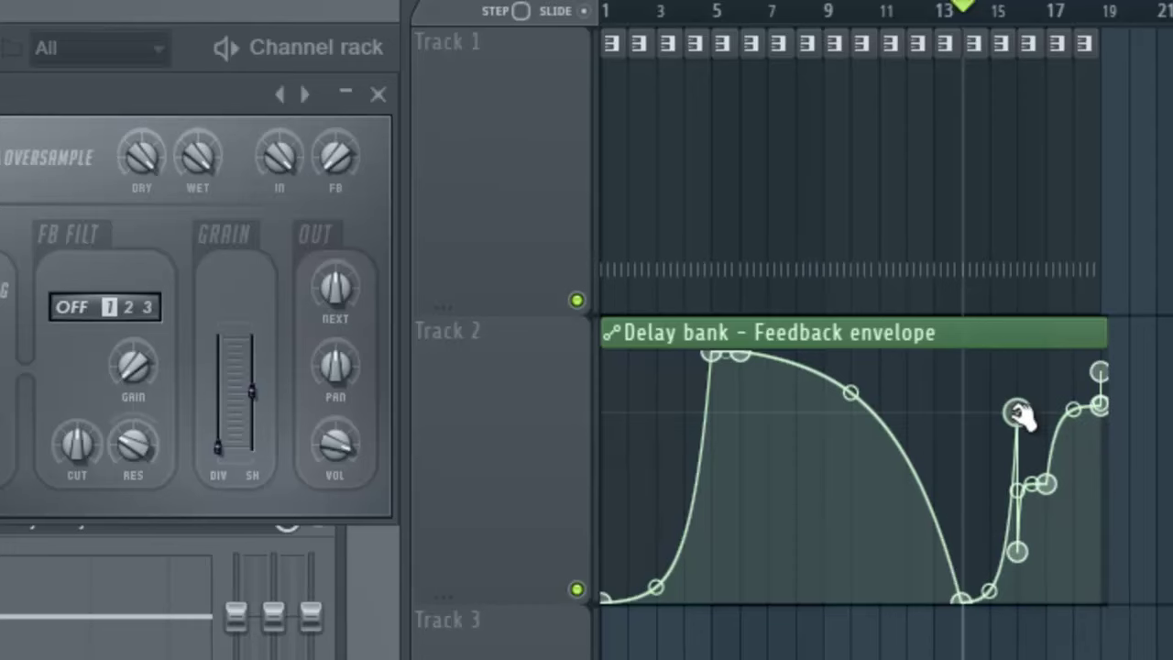
left_click_drag(1019, 547, 1046, 555)
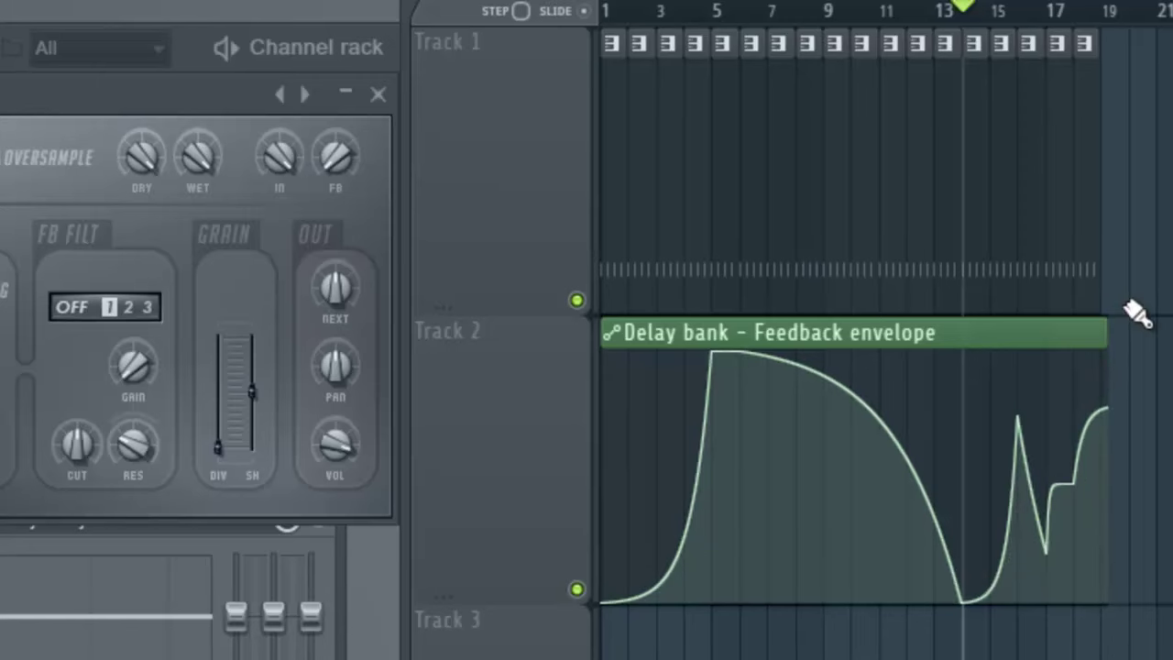
key("space")
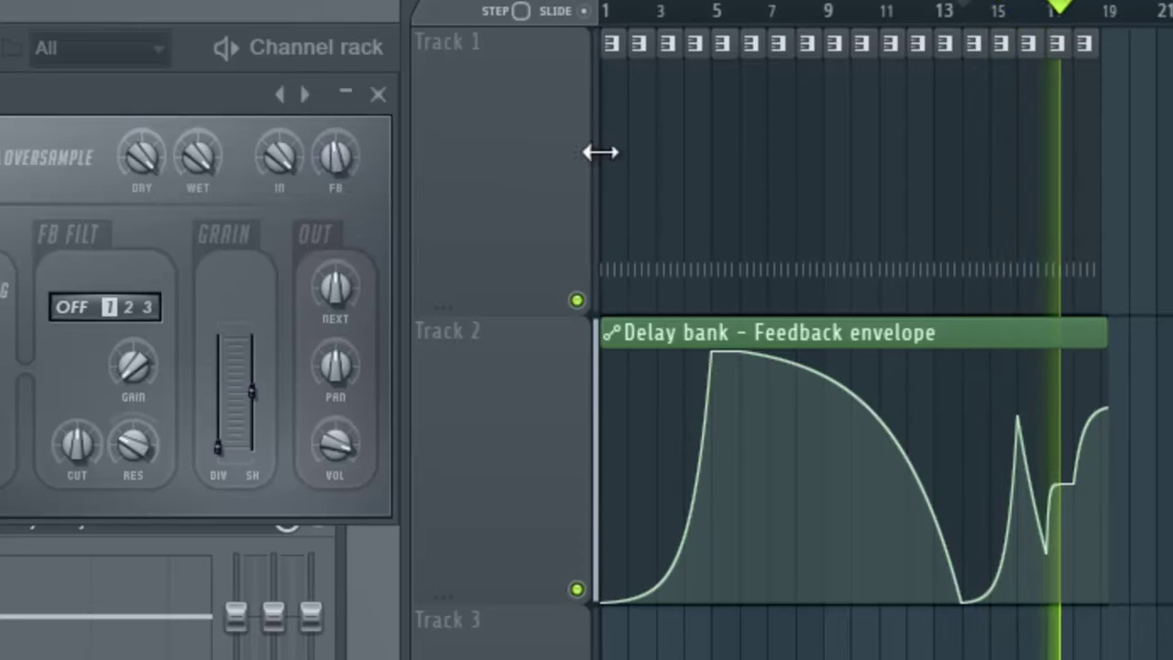
Step: Extend the feedback envelope clip to about bar 21, add Pattern 1 clips on Track 1 at bars 19 and 20, and resume playback
left_click_drag(1109, 327, 1161, 349)
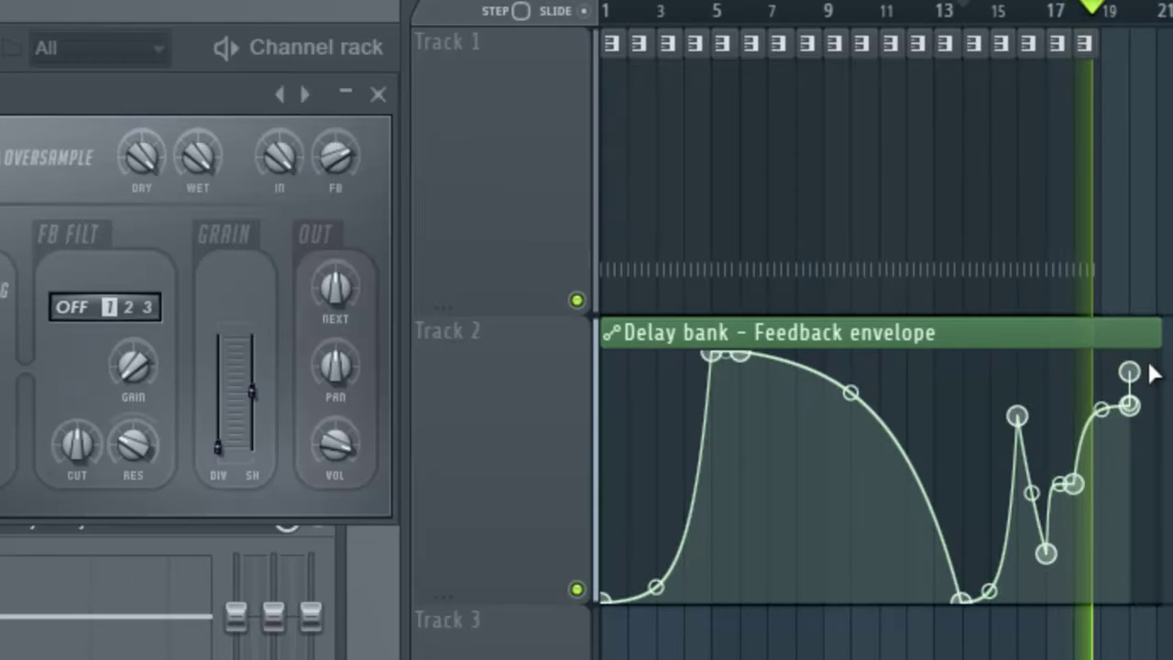
key("space")
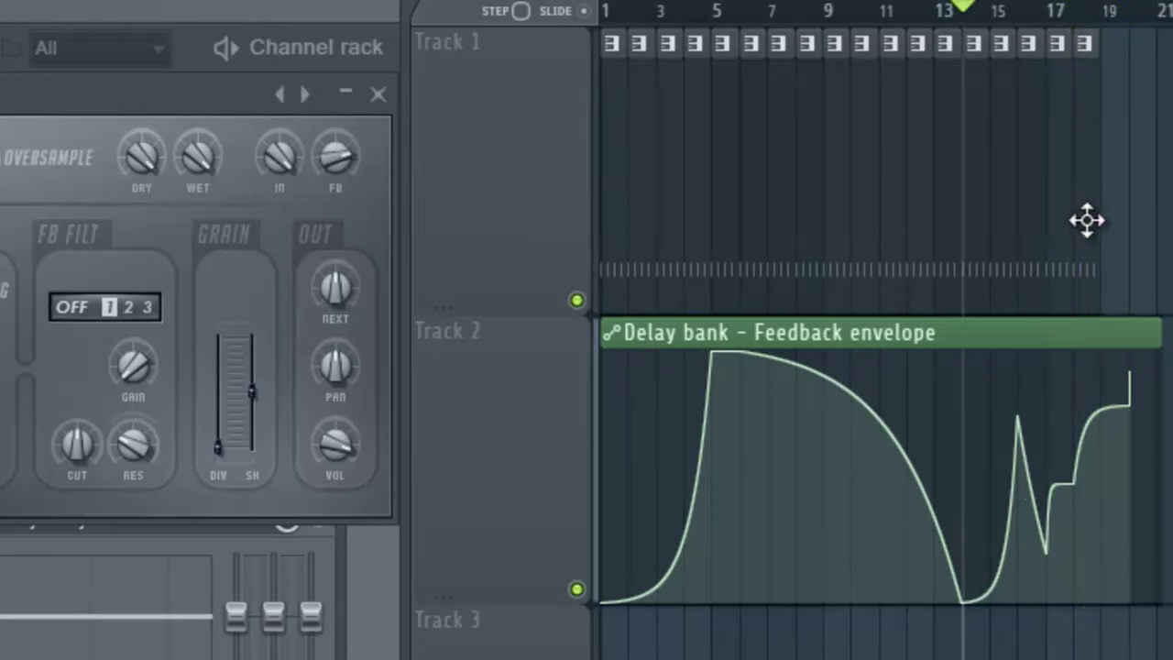
left_click_drag(1112, 214, 1136, 217)
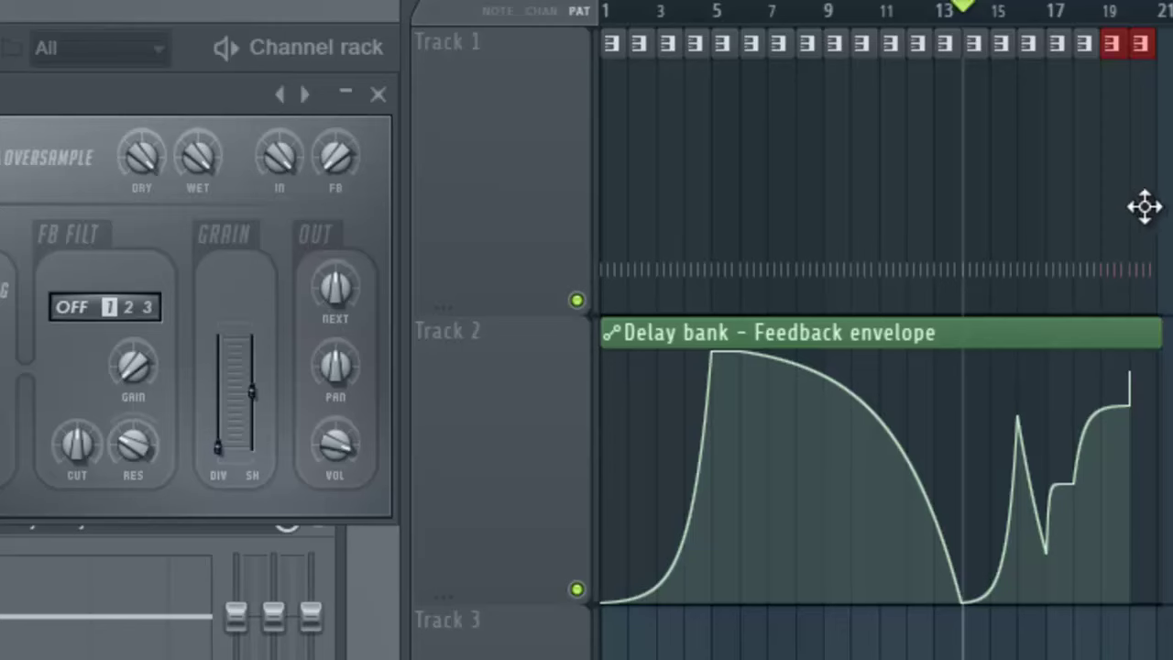
key("space")
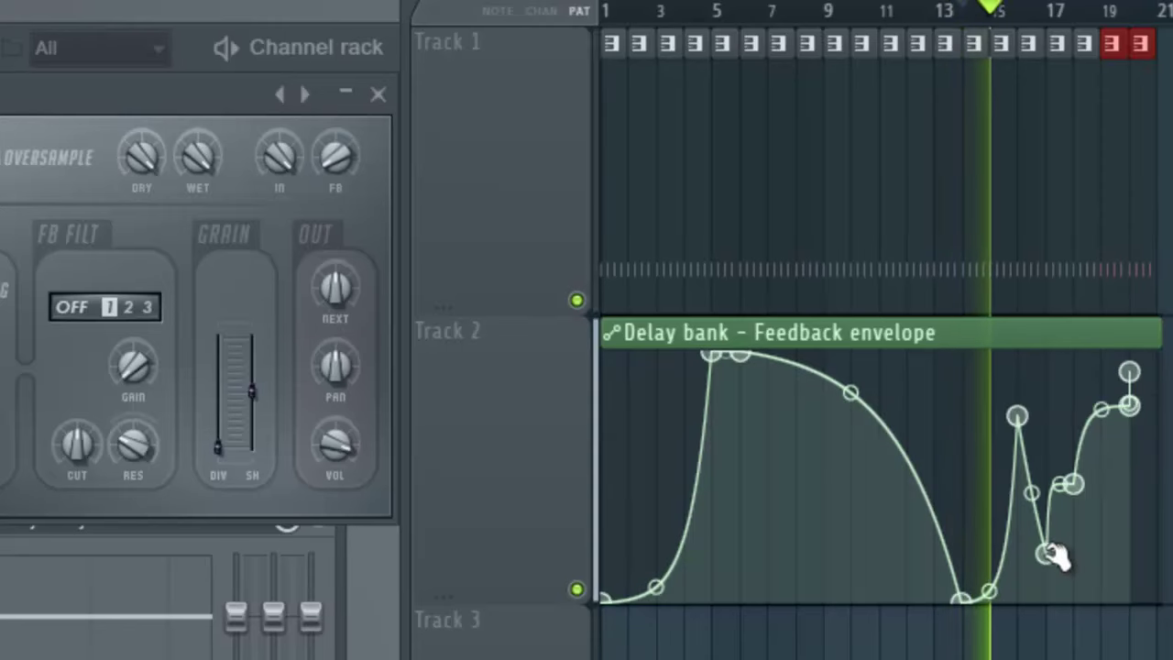
Step: Bow the fall from the bar 16 peak outward to a zero point at bar 18, and reposition the point after it to bar 20
left_click_drag(1046, 553, 1074, 550)
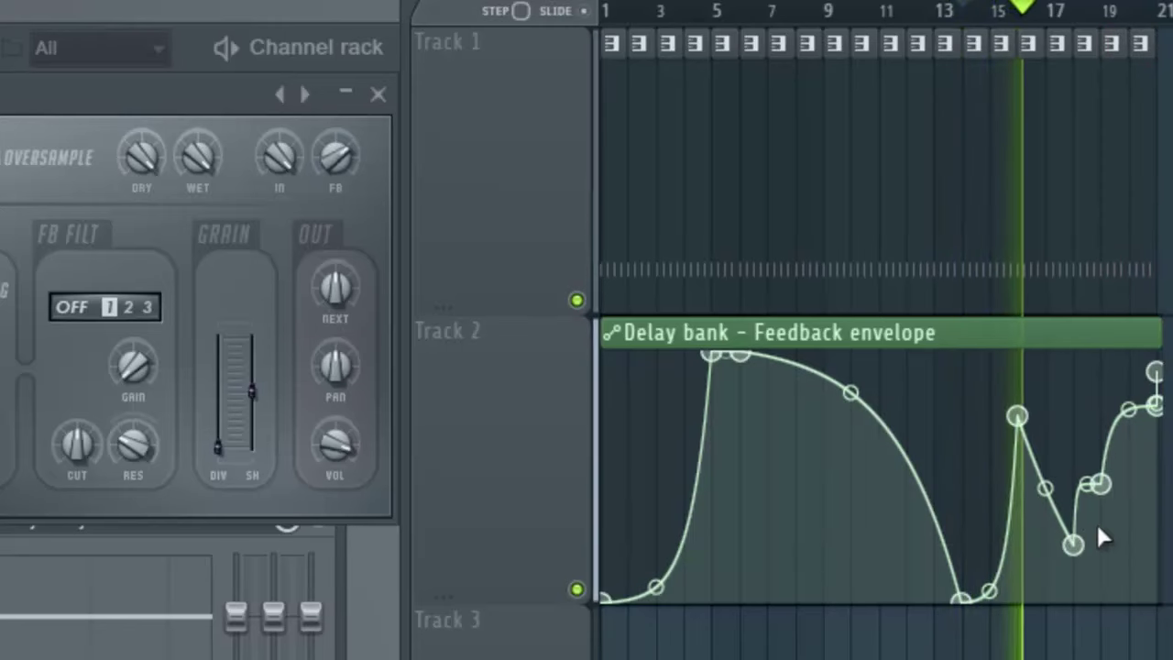
left_click_drag(1044, 488, 1096, 366)
left_click_drag(1068, 548, 1073, 597)
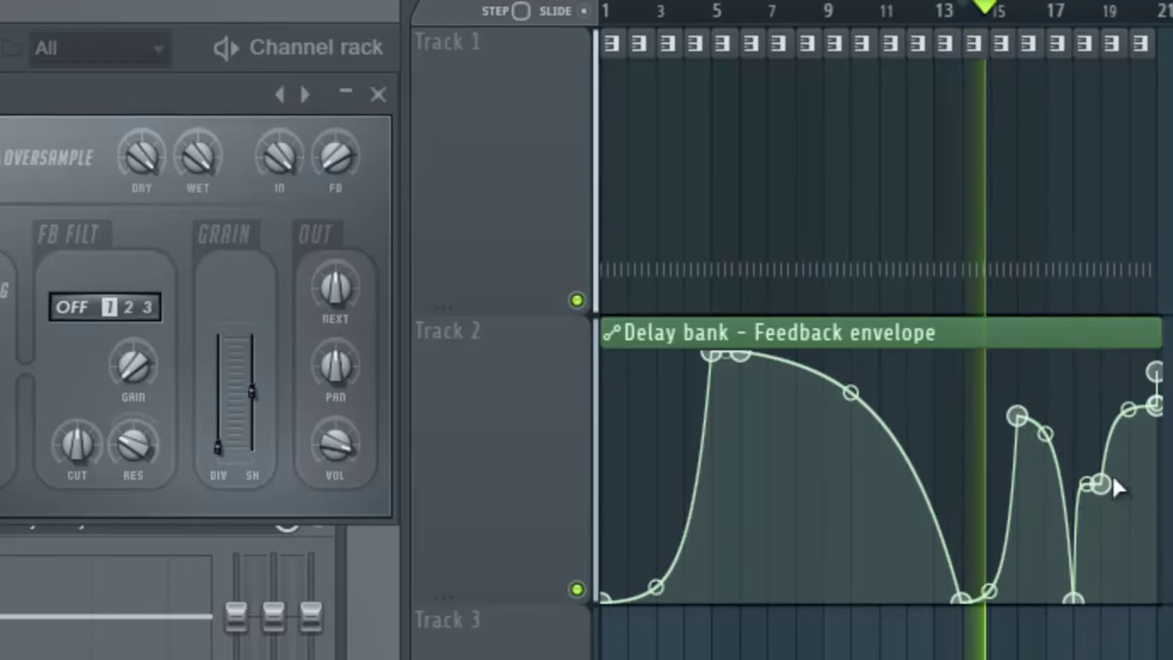
left_click_drag(1103, 483, 1101, 568)
Step: Extend the feedback envelope clip to about bar 26 and fill Track 1 with Pattern 1 clips from bar 21 through bar 28
left_click_drag(1140, 335, 758, 350)
left_click_drag(539, 374, 730, 343)
left_click_drag(585, 296, 767, 306)
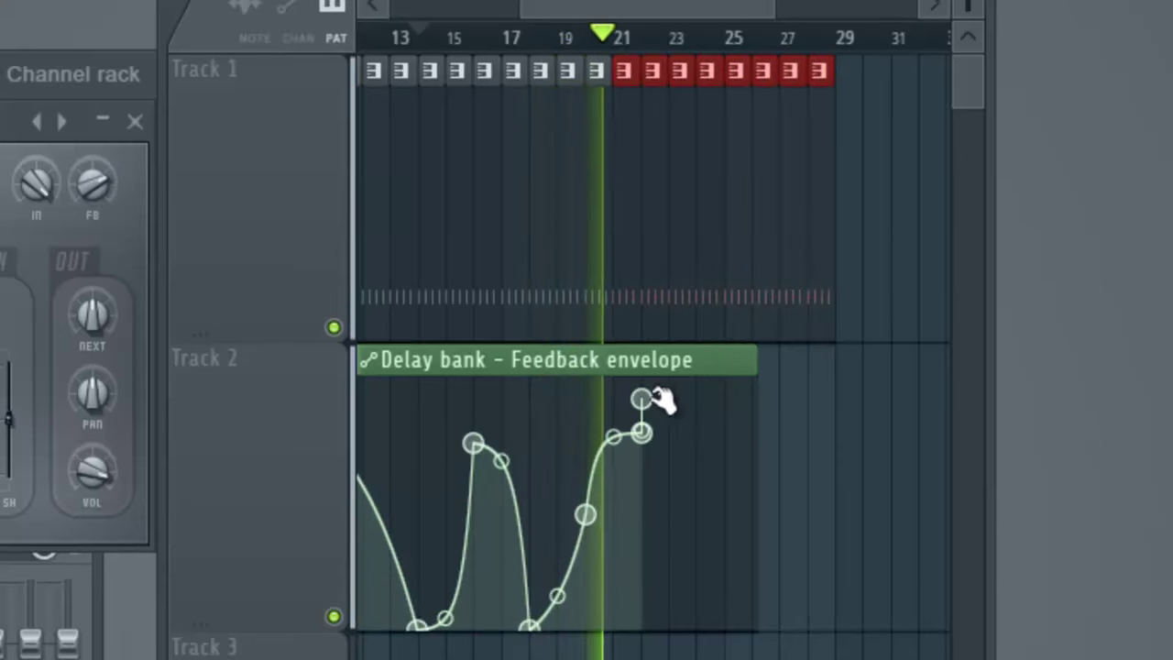
Step: Lower the envelope's final point at bar 22 to zero, fine-tune the bar 20 point, and stop playback after listening
left_click_drag(641, 401, 642, 630)
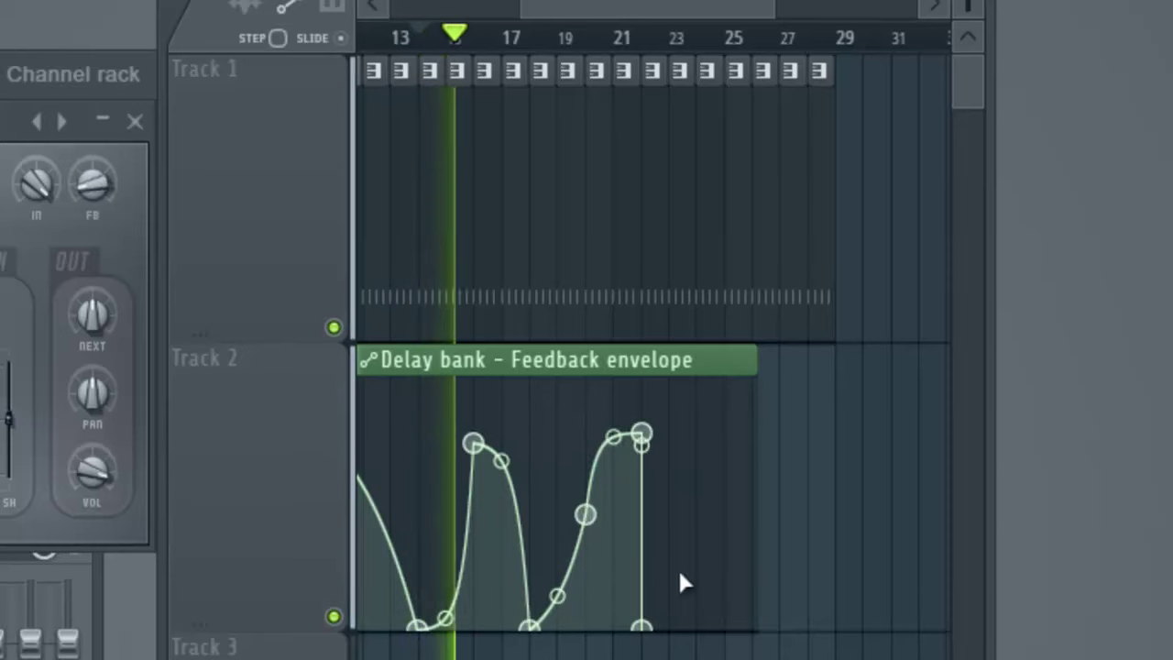
mouse_move(588, 513)
left_mouse_down()
mouse_move(559, 460)
mouse_move(558, 484)
mouse_move(588, 513)
left_mouse_up()
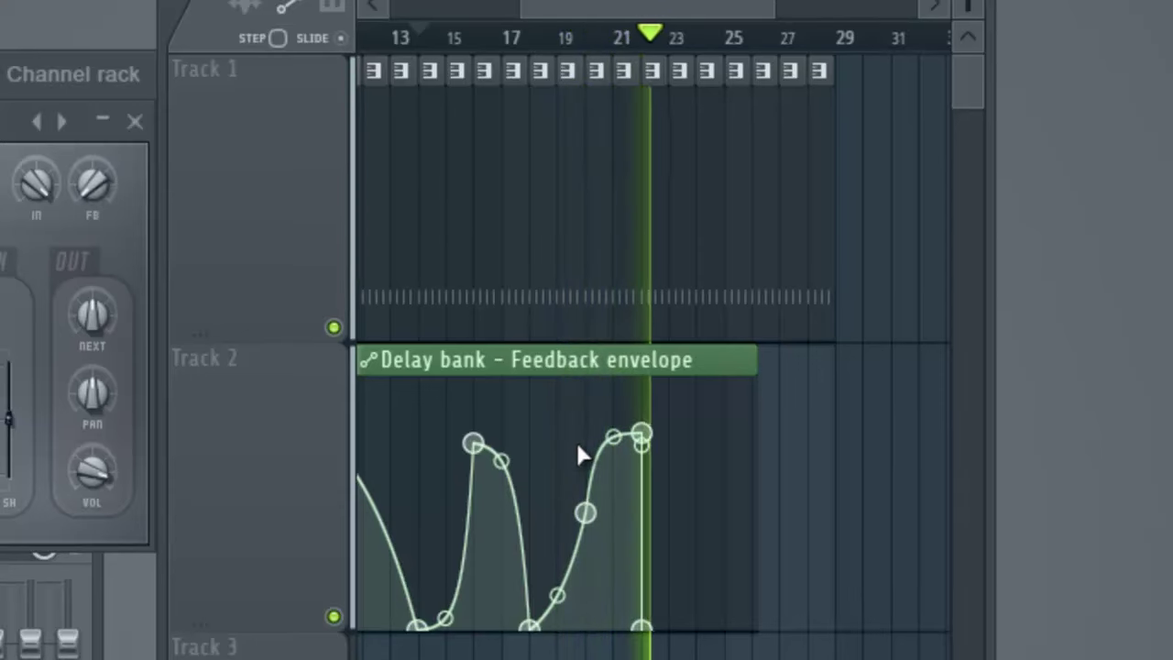
key("space")
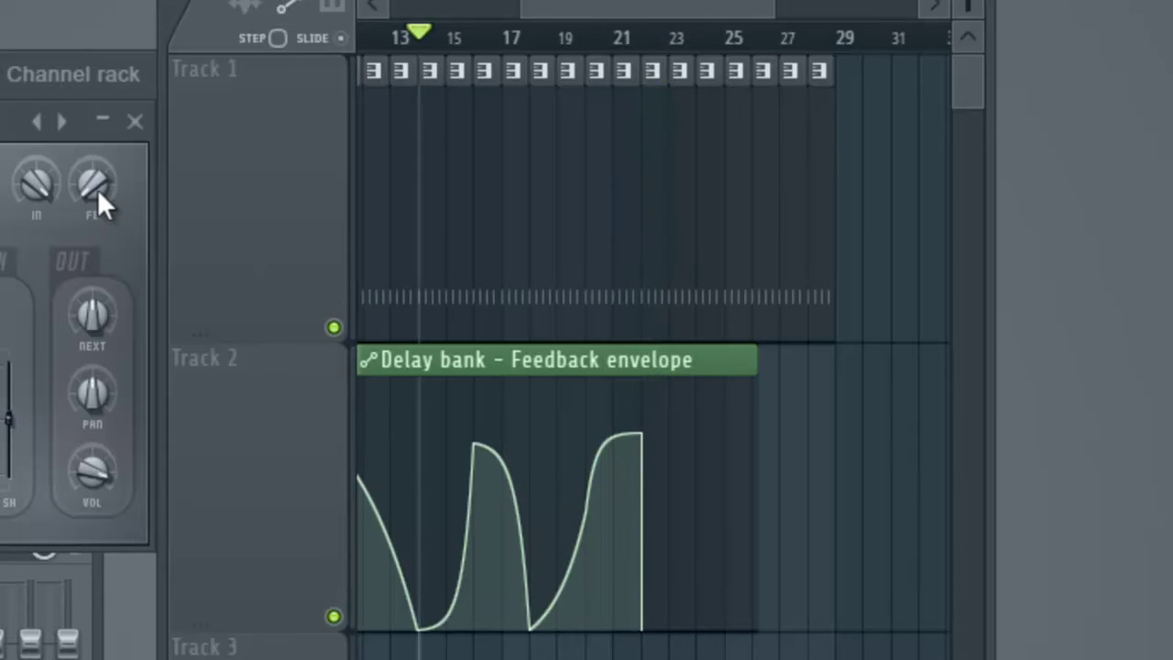
Step: Review the whole envelope in the playlist, close the playlist and bring the full Fruity delay bank window into view
left_click_drag(520, 11, 389, 11)
left_click_drag(775, 11, 918, 9)
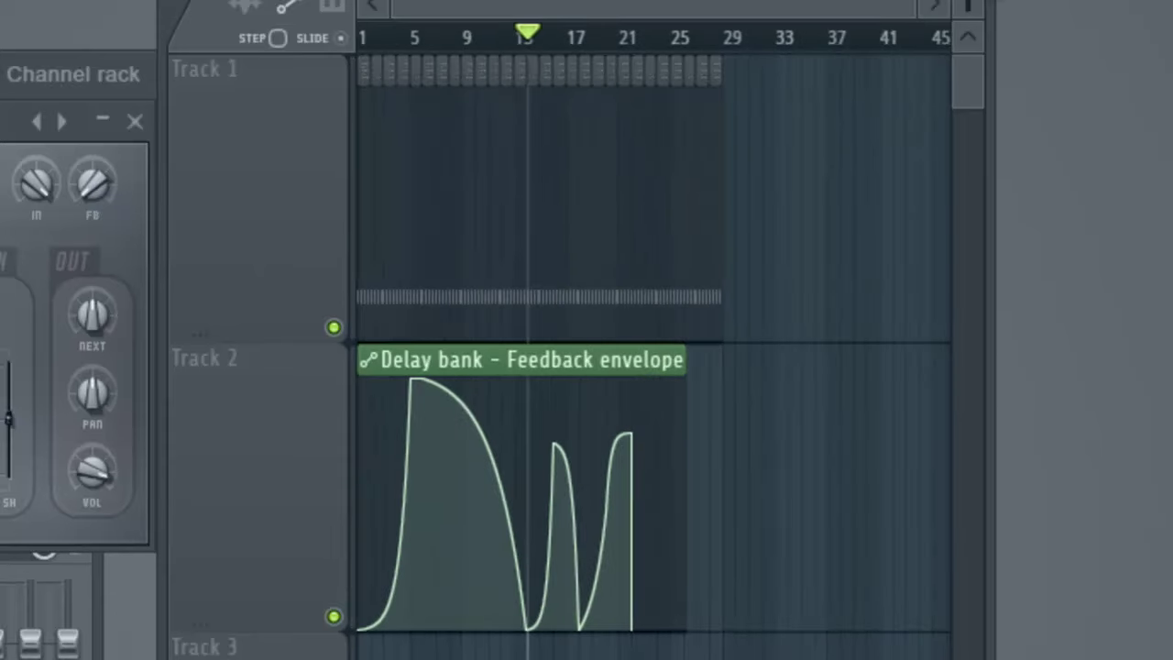
left_click(969, 1)
left_click_drag(0, 122, 604, 28)
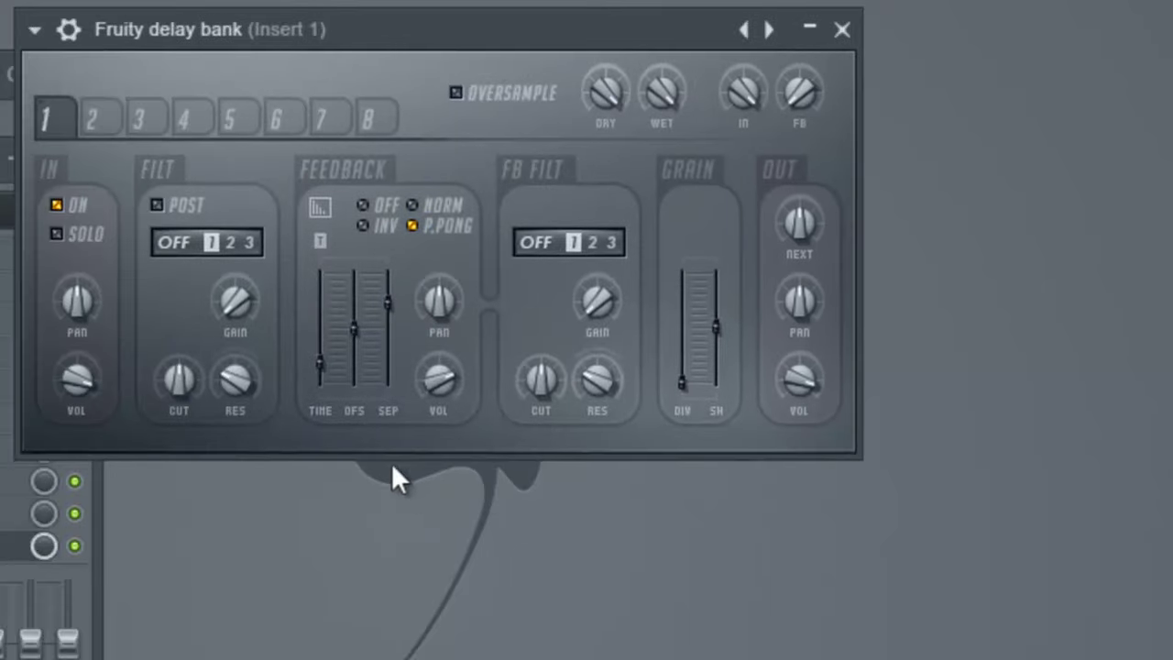